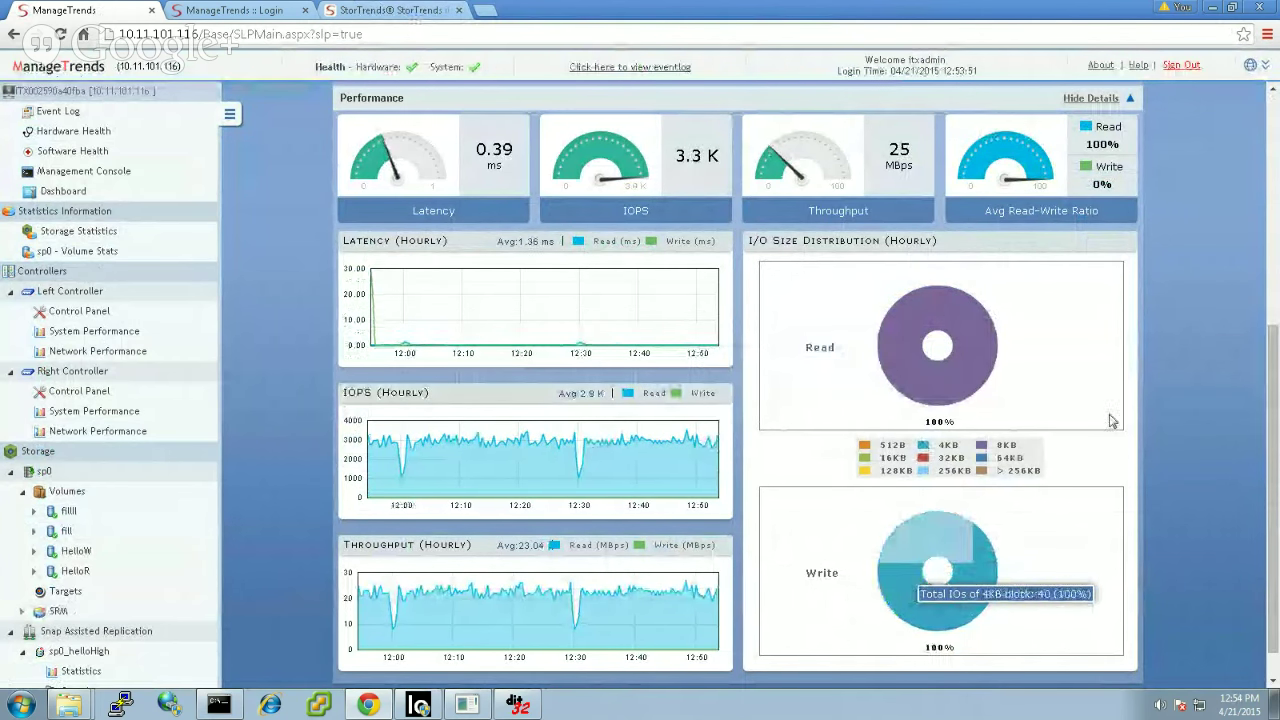
Step: Show sp0's per-volume statistics and check the HelloW, fill and HelloR performance figures
{"action": "left_click", "coordinate": [1273, 262]}
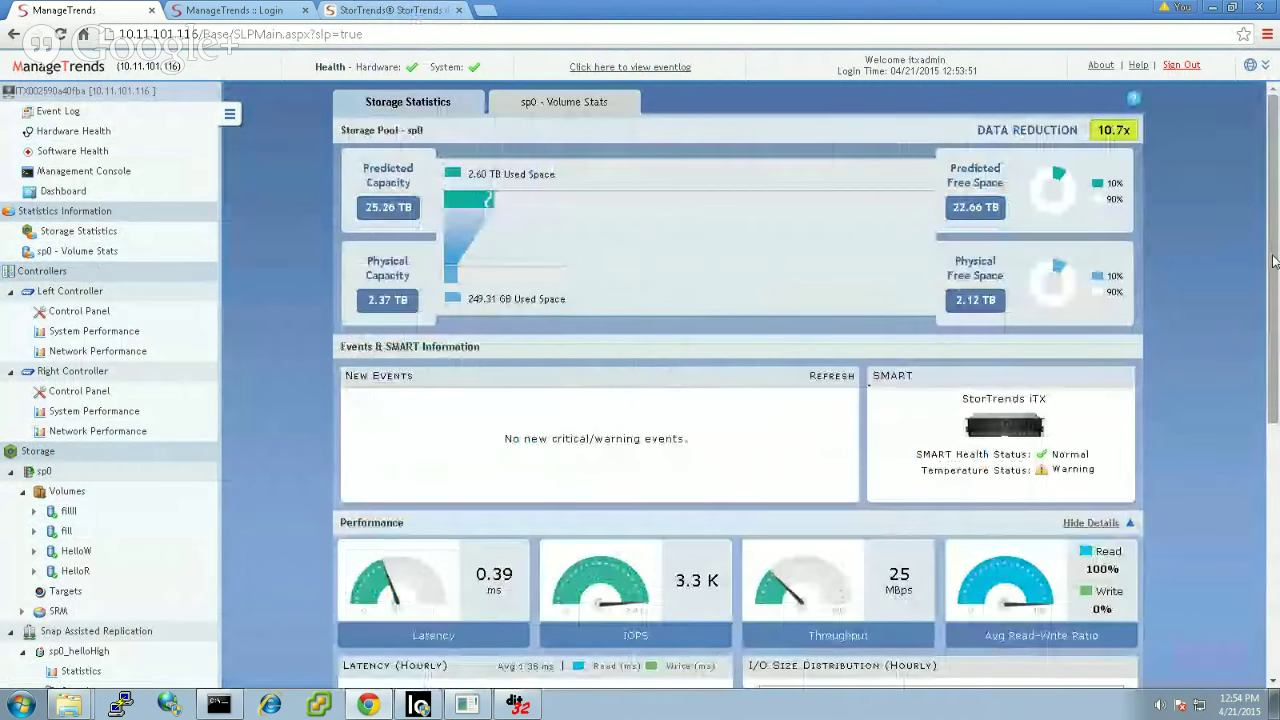
{"action": "left_click", "coordinate": [598, 106]}
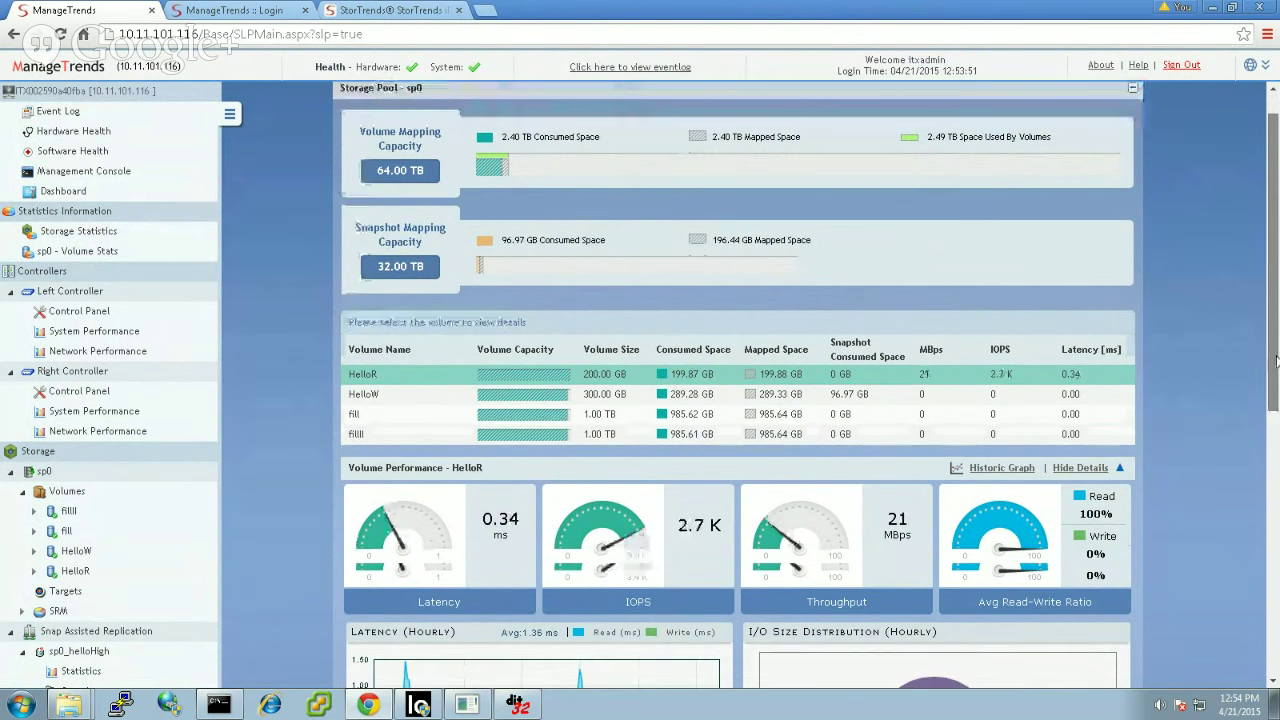
{"action": "left_click_drag", "start_coordinate": [1274, 266], "coordinate": [1276, 420]}
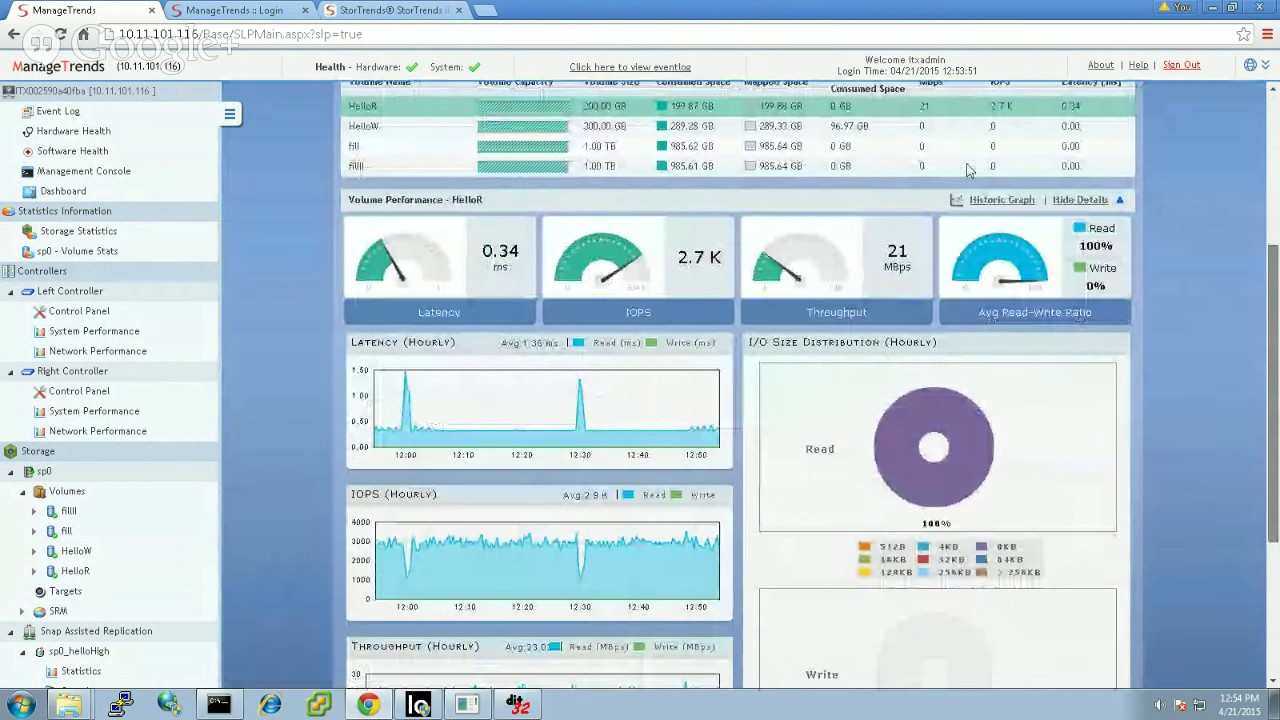
{"action": "scroll", "coordinate": [920, 128], "scroll_direction": "down", "scroll_amount": 1}
{"action": "left_click", "coordinate": [919, 122]}
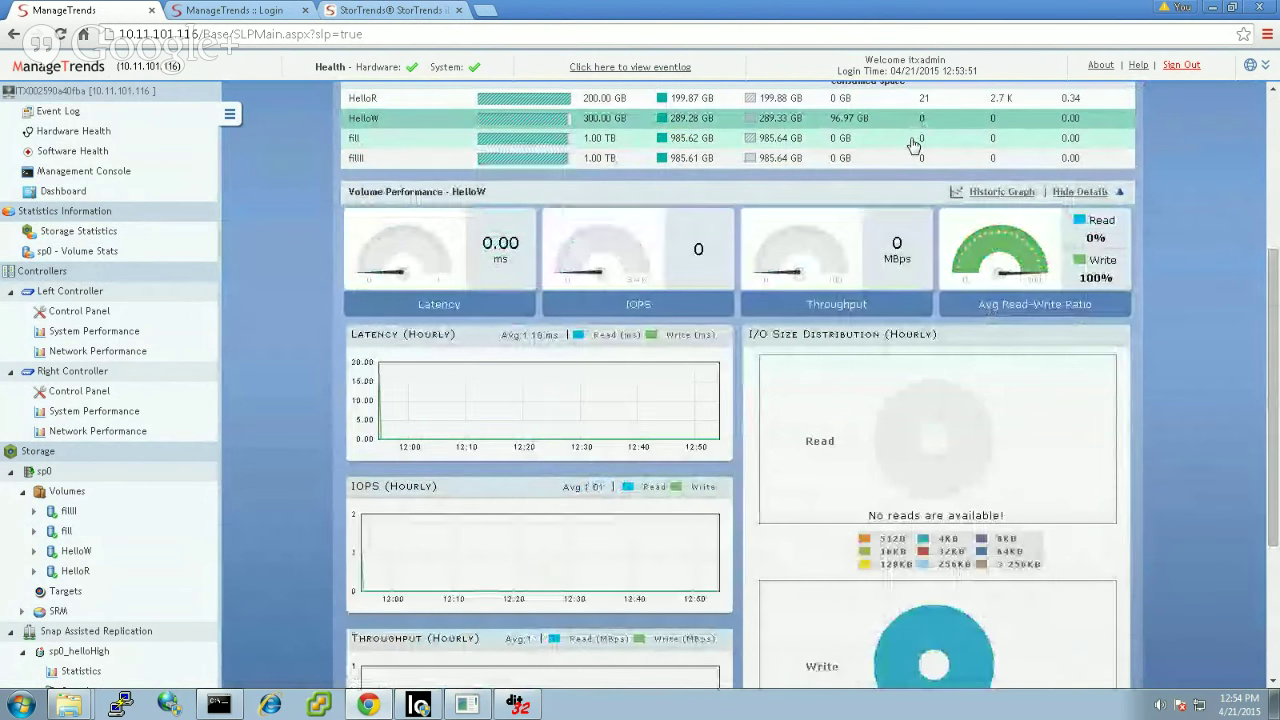
{"action": "left_click", "coordinate": [912, 143]}
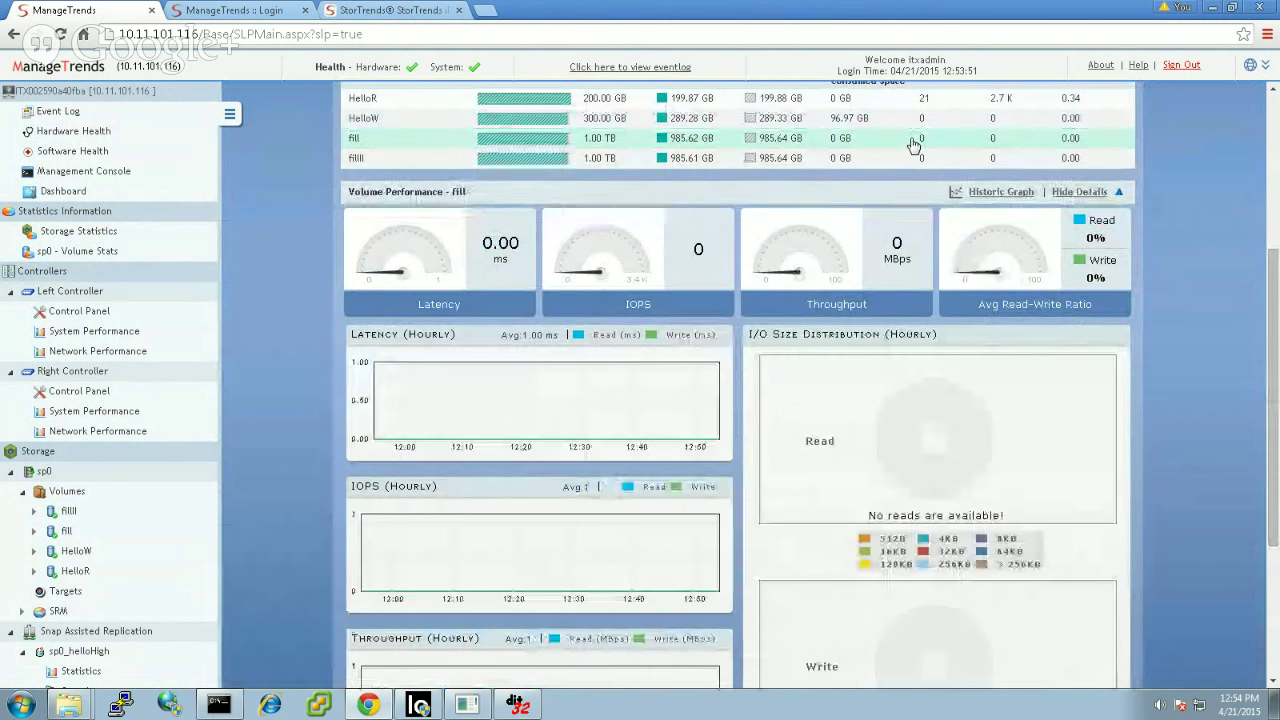
{"action": "left_click", "coordinate": [926, 97]}
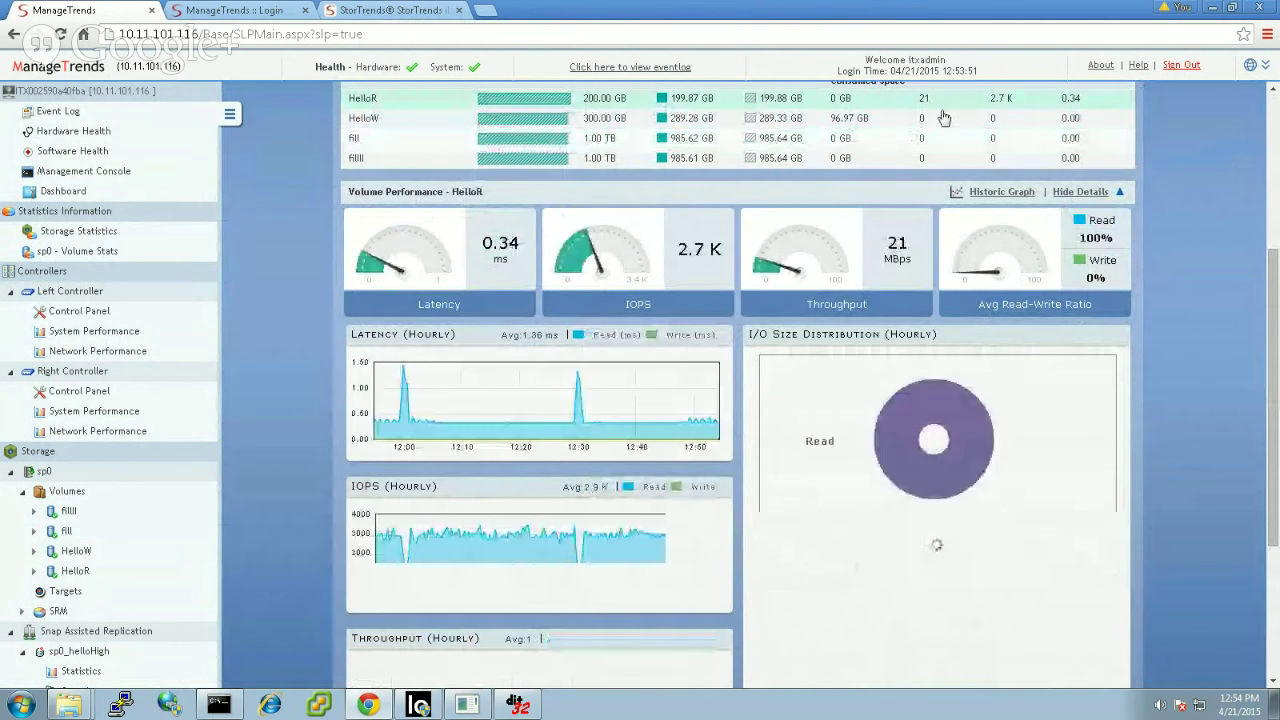
Step: View HelloR's historic performance graph, then go to the 3600i hardware health page
{"action": "left_click", "coordinate": [989, 196]}
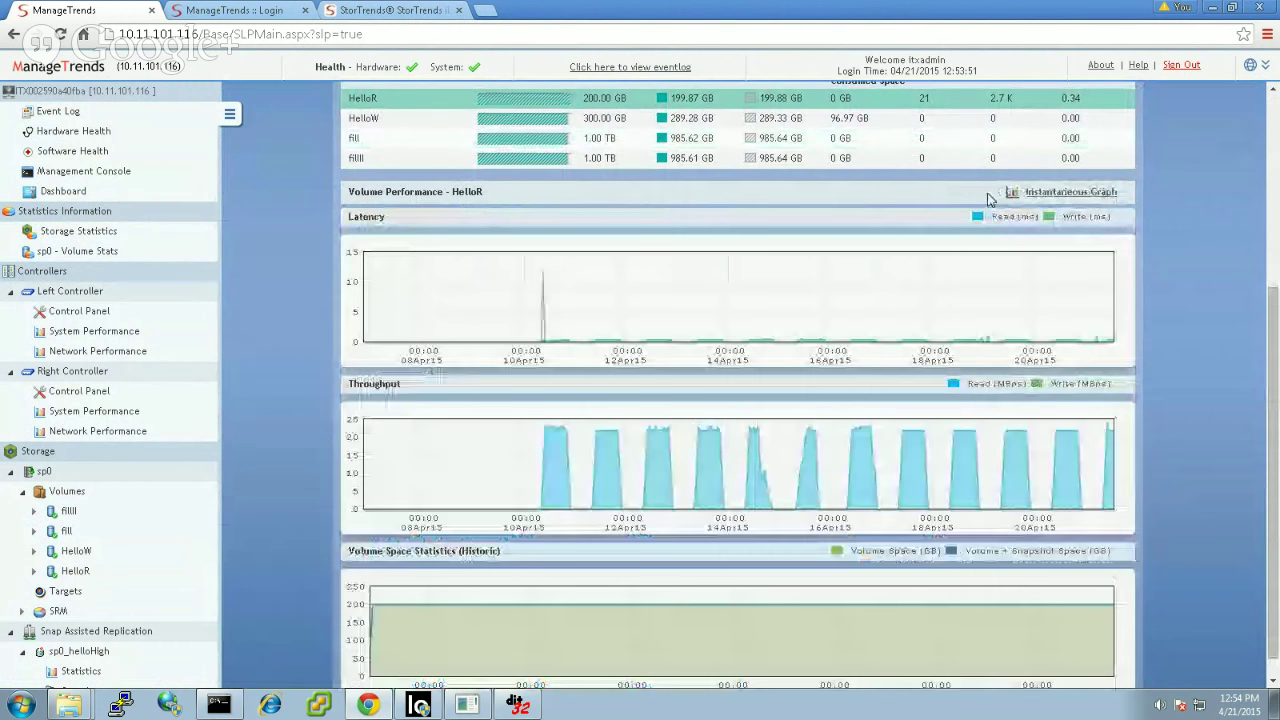
{"action": "mouse_move", "coordinate": [961, 439]}
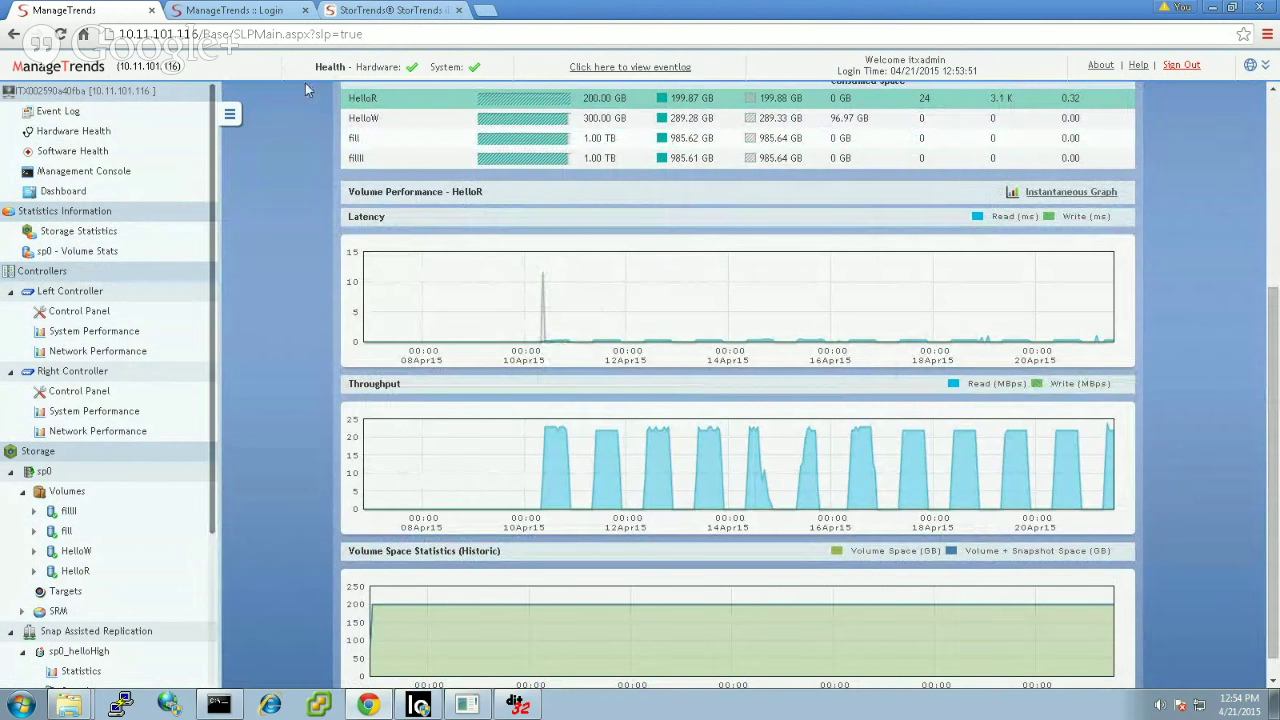
{"action": "left_click", "coordinate": [378, 67]}
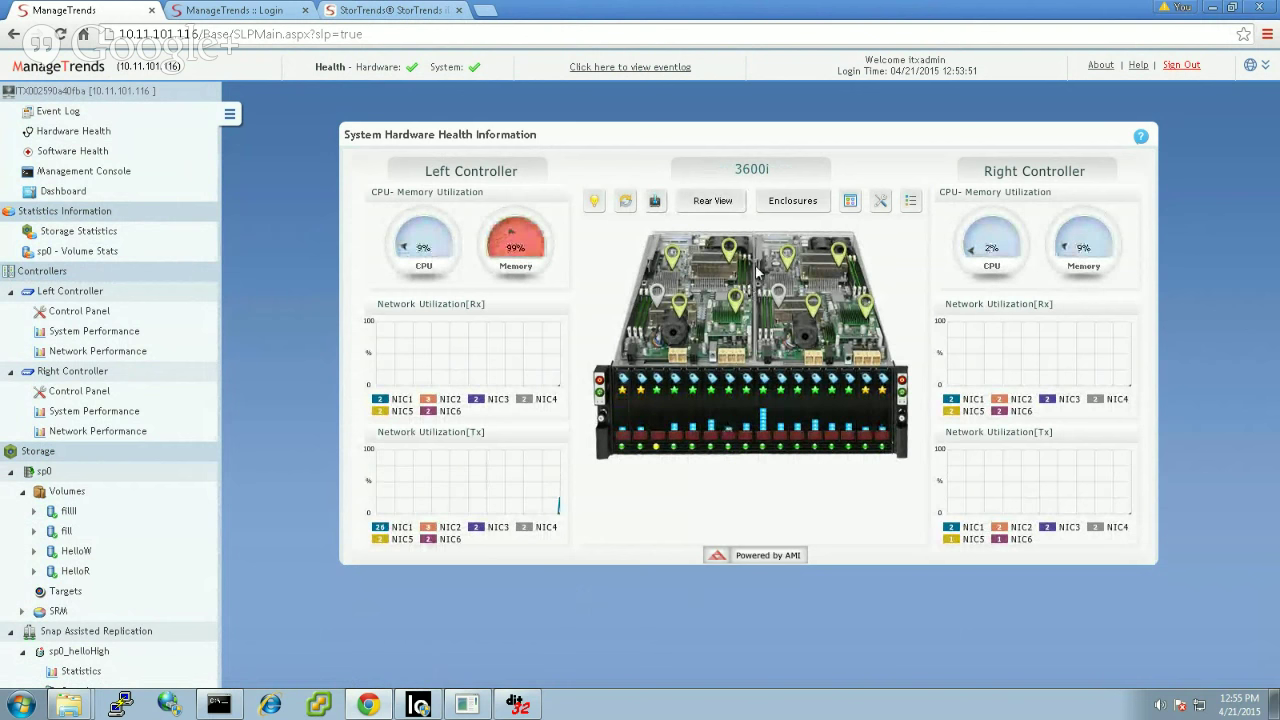
Step: Check the motherboard sensor voltages and slot 8 disk details, then show the chassis rear view
{"action": "left_click", "coordinate": [728, 208]}
{"action": "left_click", "coordinate": [738, 304]}
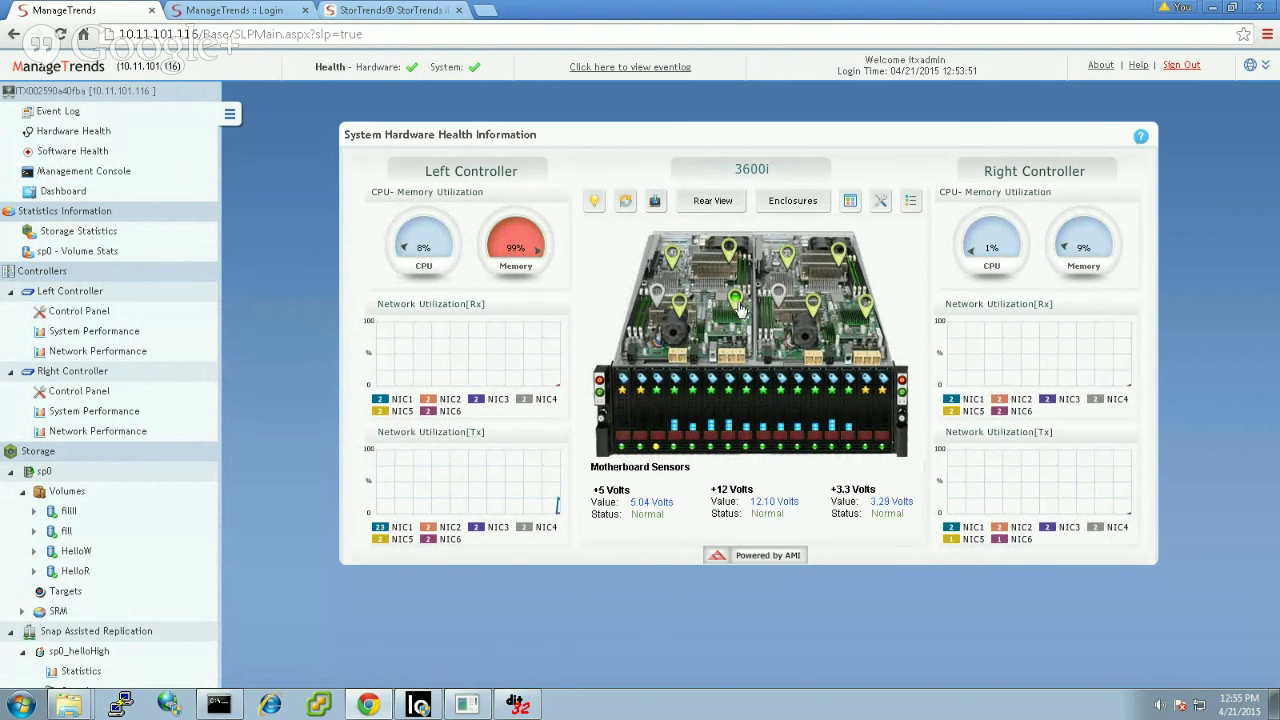
{"action": "left_click", "coordinate": [748, 420]}
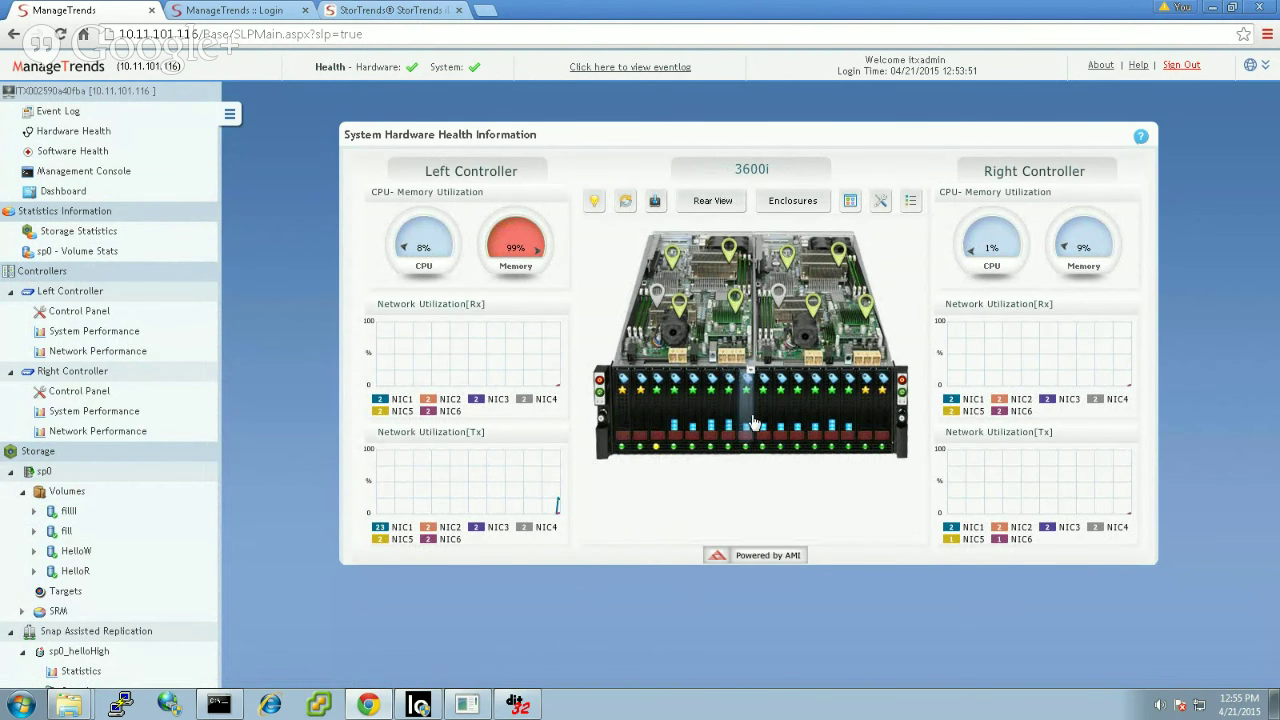
{"action": "left_click", "coordinate": [730, 205]}
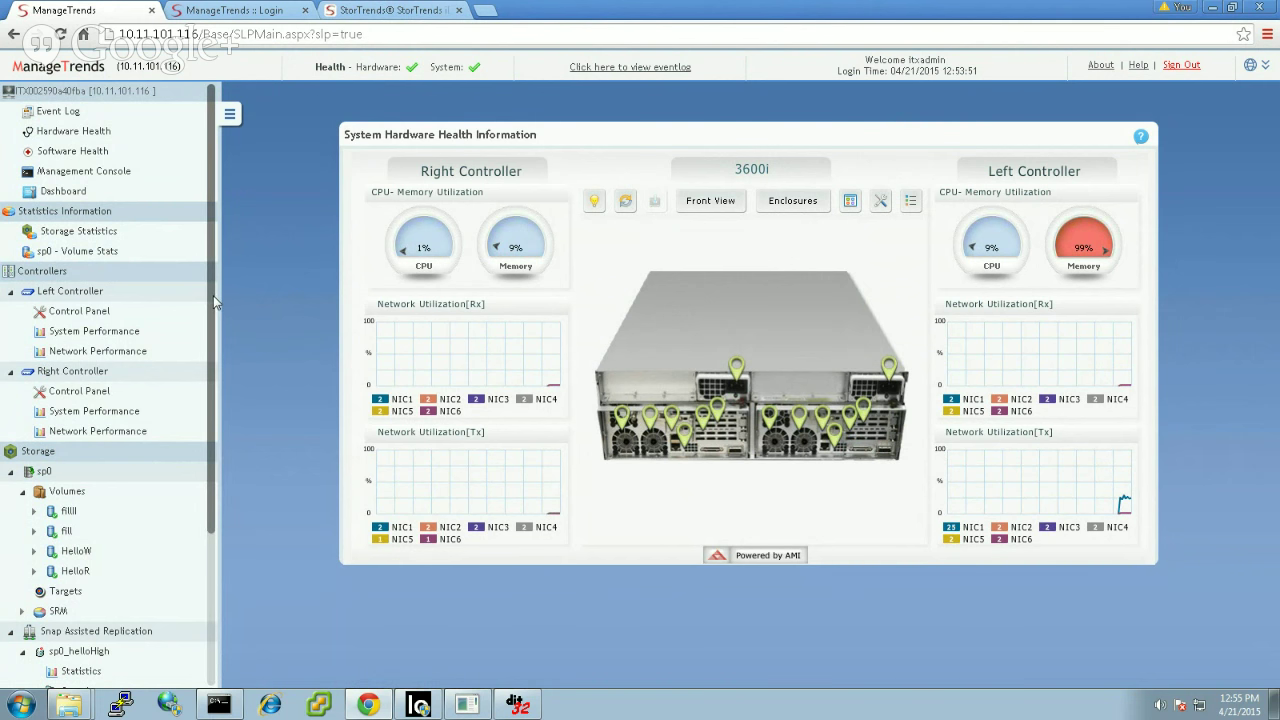
{"action": "left_click_drag", "start_coordinate": [212, 302], "coordinate": [209, 433]}
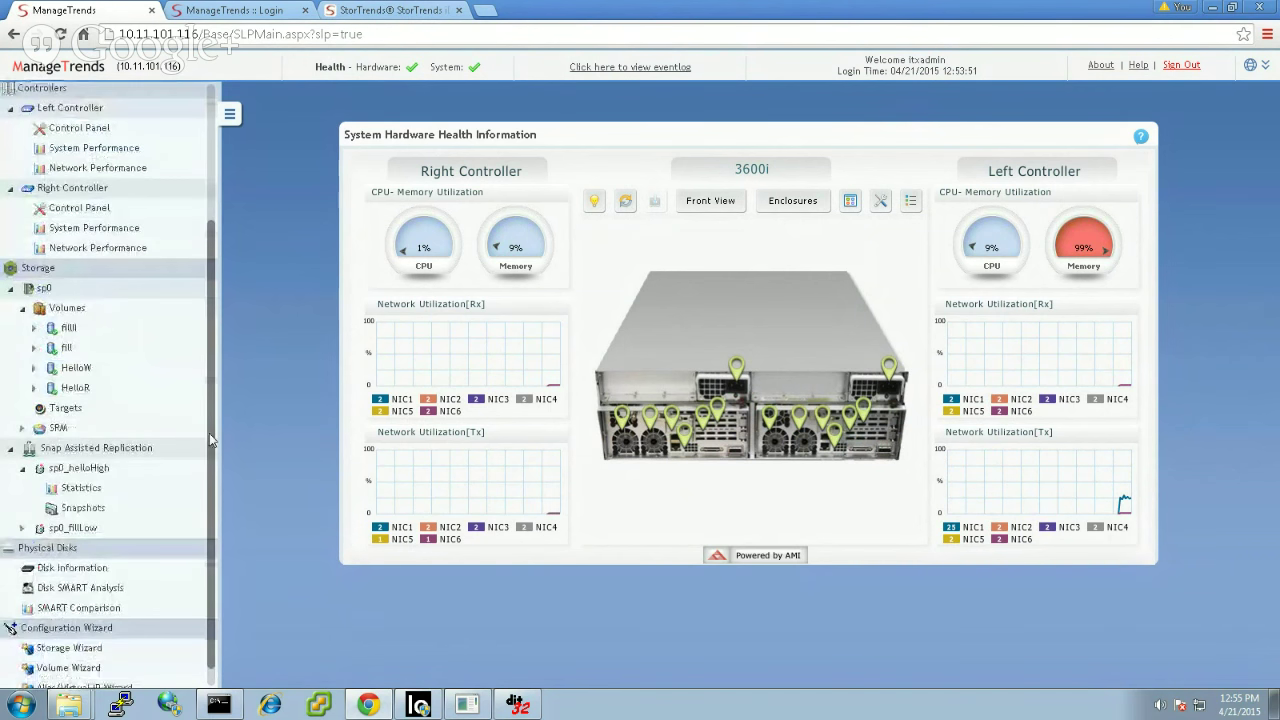
Step: View the HelloR and HelloW volume pages, then open the sp0_helloHigh replication pair page
{"action": "left_click", "coordinate": [84, 392]}
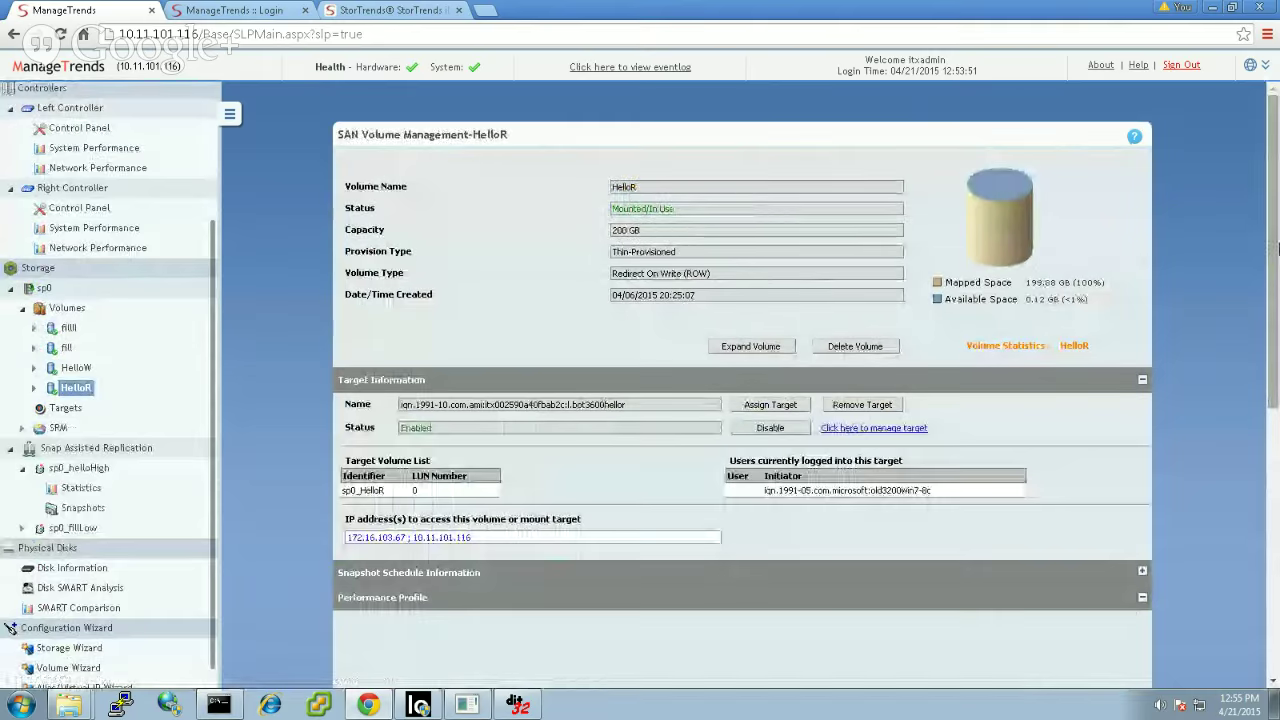
{"action": "left_click_drag", "start_coordinate": [1273, 248], "coordinate": [1275, 416]}
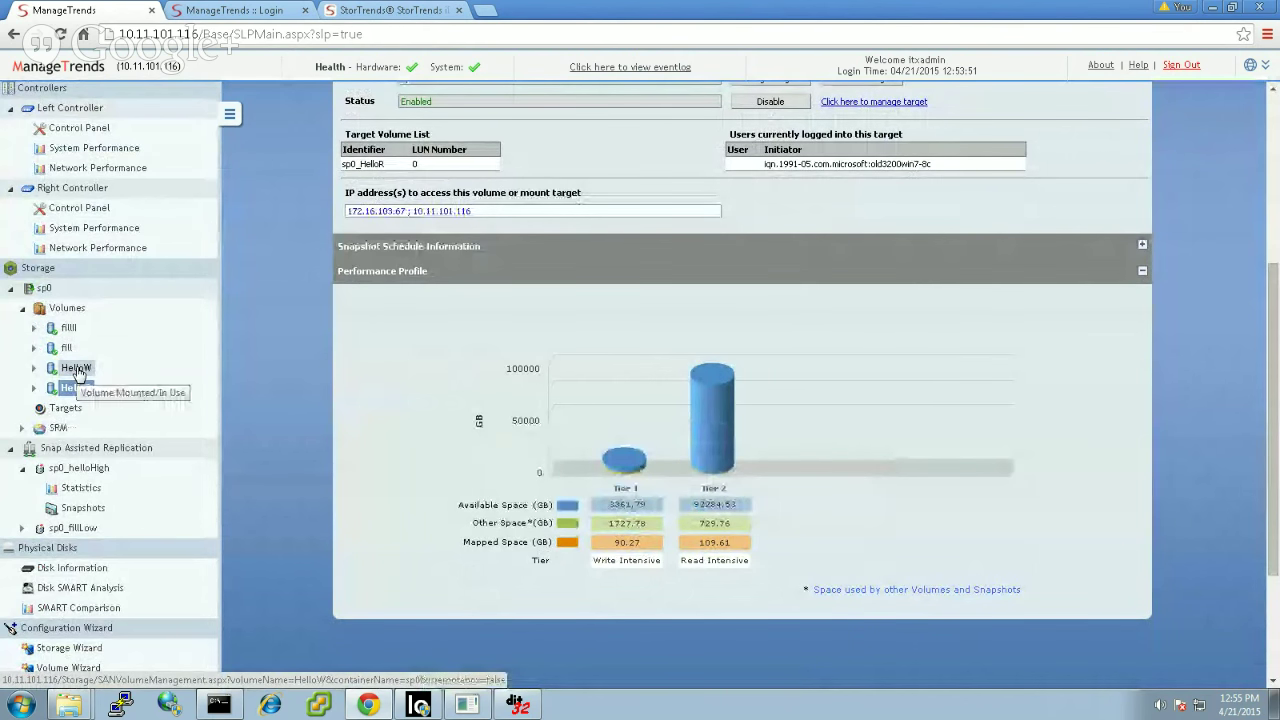
{"action": "left_click", "coordinate": [75, 369]}
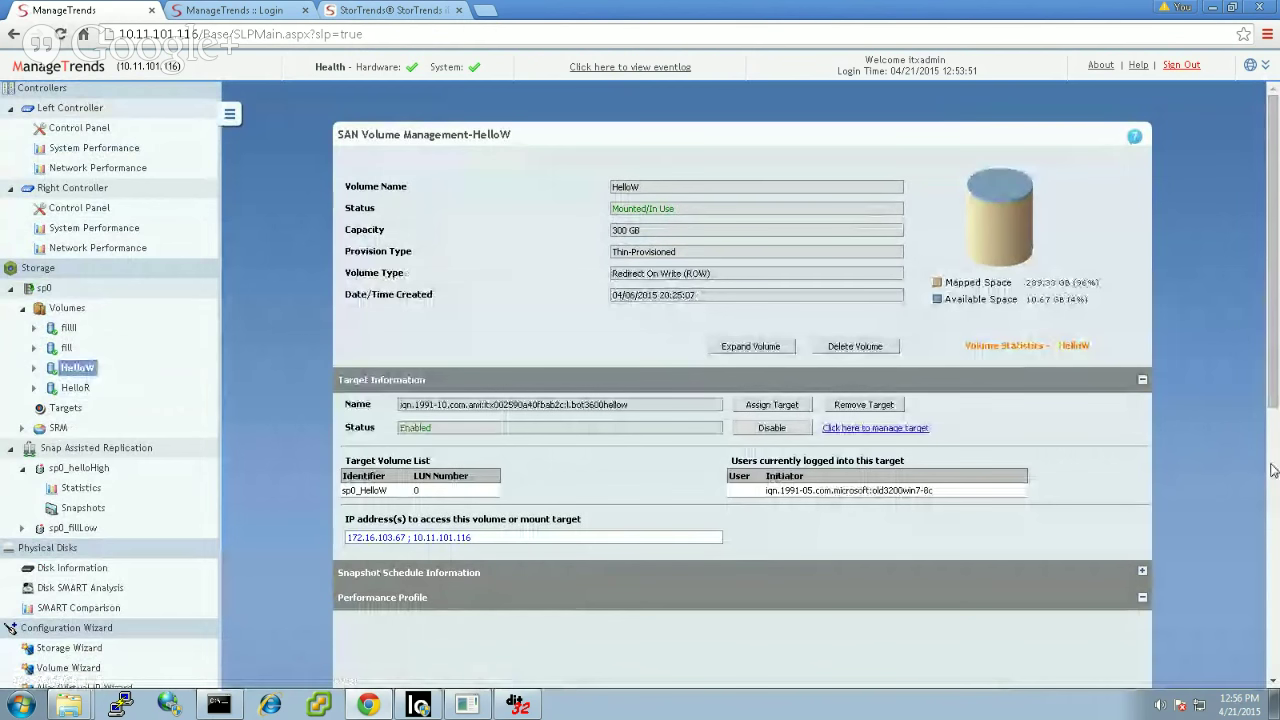
{"action": "left_click", "coordinate": [1273, 470]}
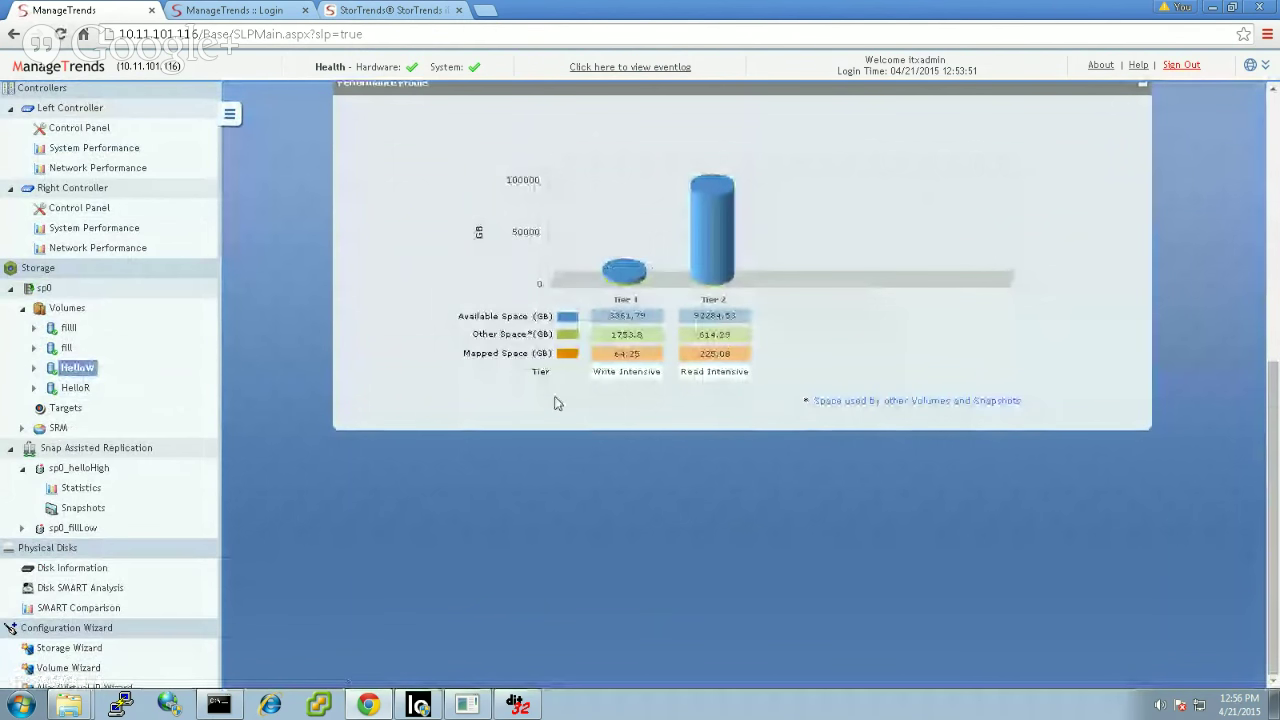
{"action": "left_click", "coordinate": [96, 468]}
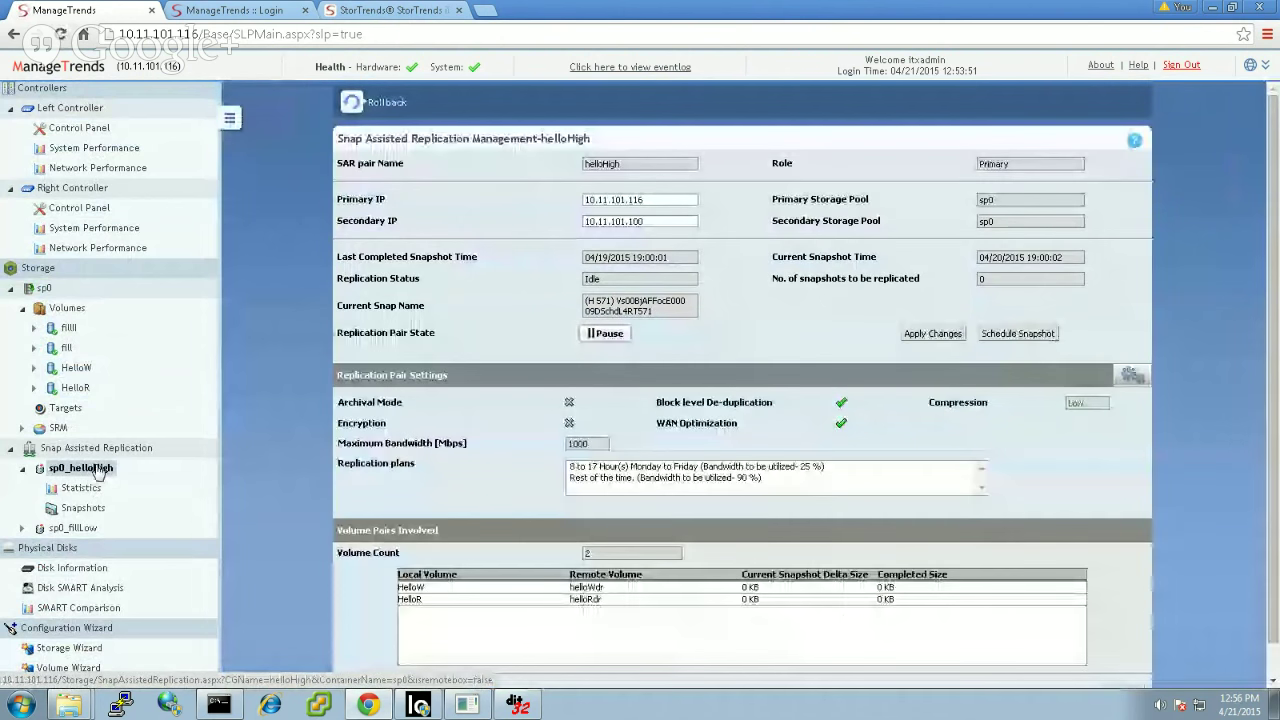
Step: Make the replication pair settings editable, then open the Storage Wizard, which finds no free disks
{"action": "left_click", "coordinate": [1135, 378]}
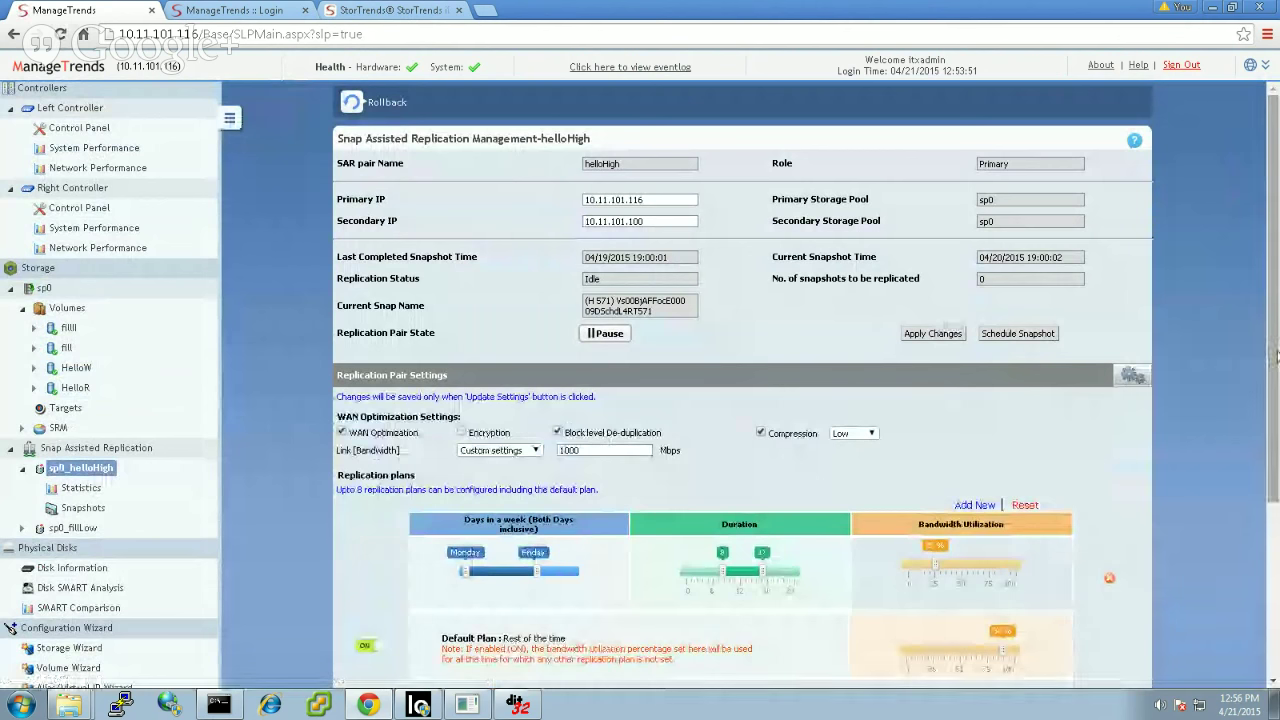
{"action": "left_click_drag", "start_coordinate": [1272, 357], "coordinate": [1276, 420]}
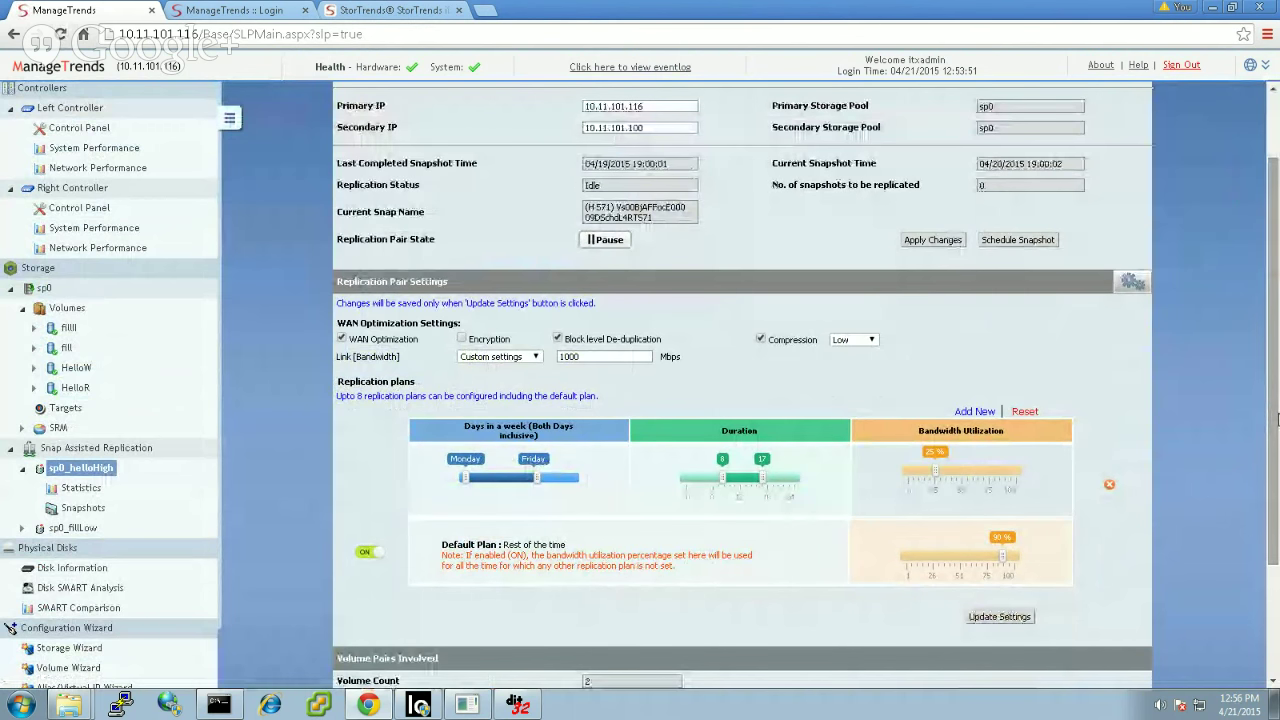
{"action": "left_click", "coordinate": [66, 648]}
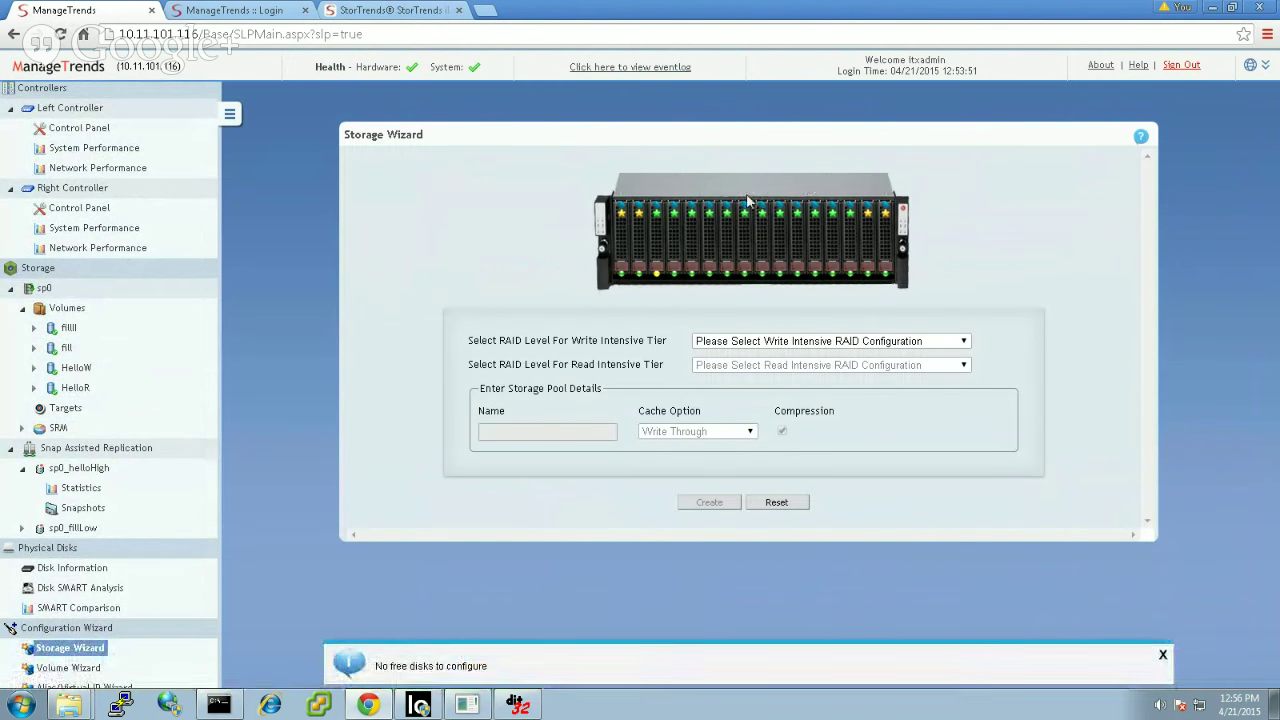
Step: Inspect the Write Intensive RAID level choices, then start the Volume Configuration Wizard
{"action": "left_click", "coordinate": [958, 342]}
{"action": "left_click", "coordinate": [957, 344]}
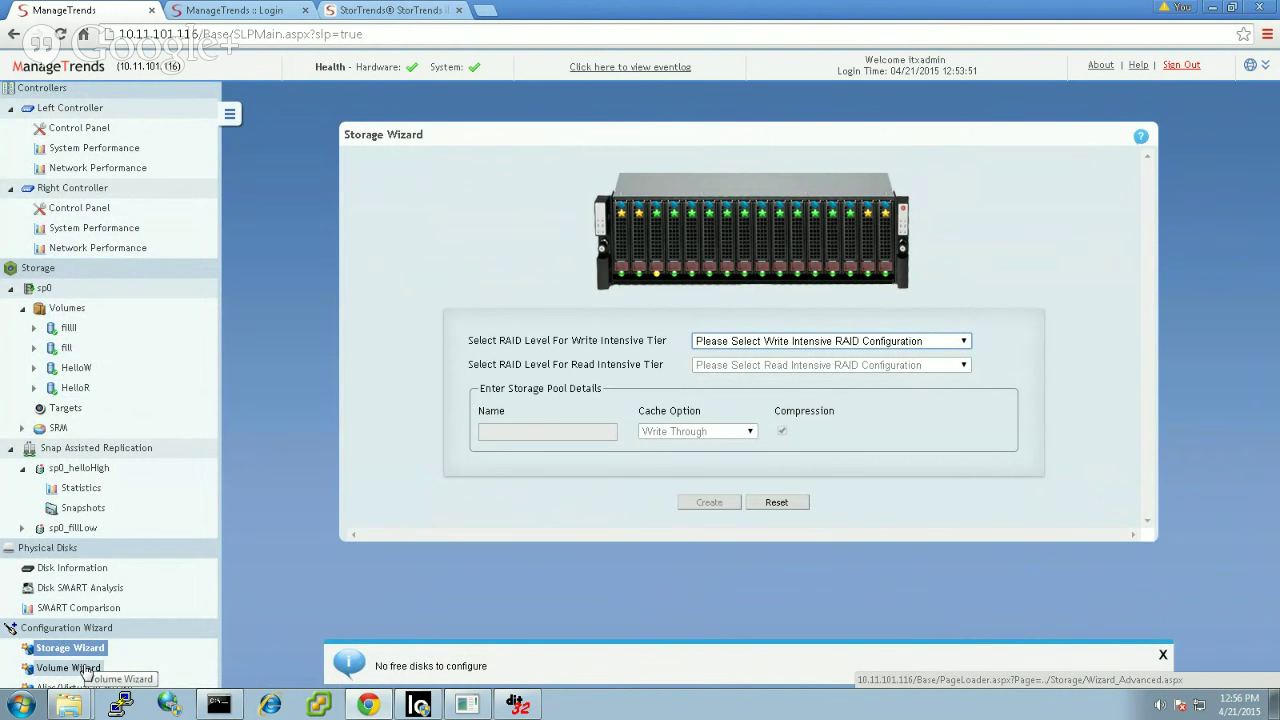
{"action": "left_click", "coordinate": [86, 668]}
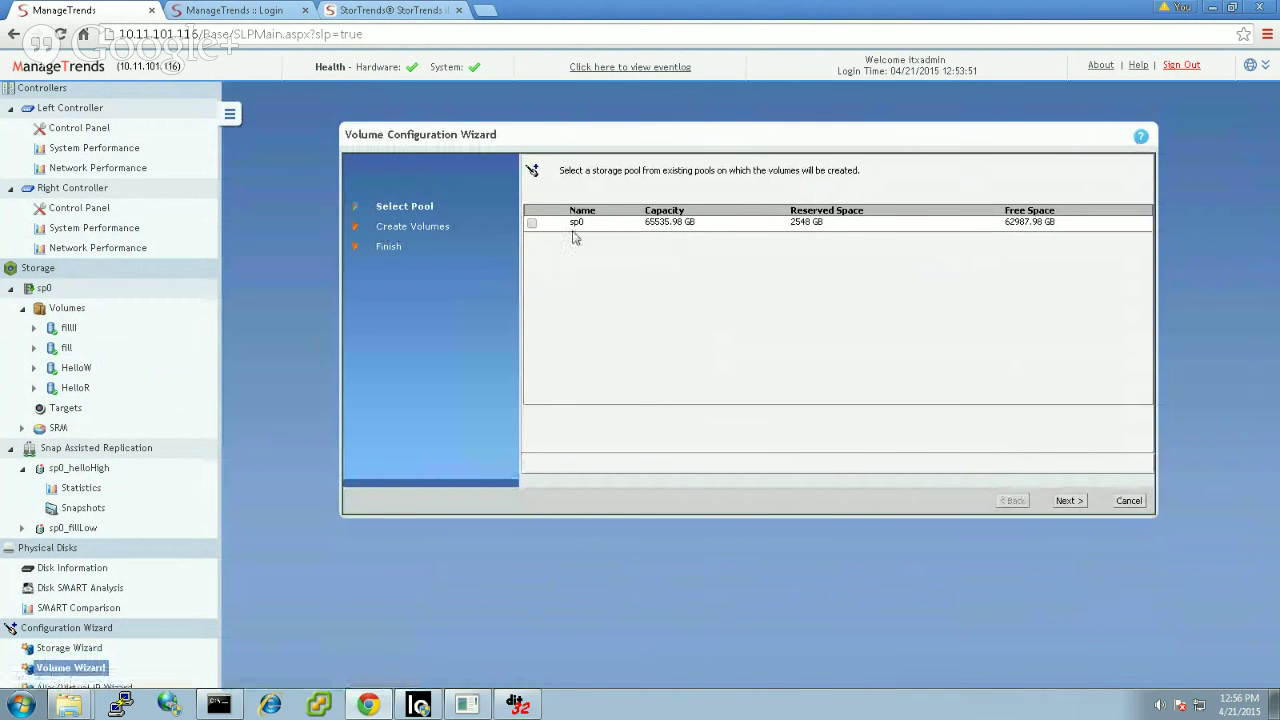
Step: Choose storage pool sp0 for the new volumes and continue to volume creation
{"action": "left_click_drag", "start_coordinate": [583, 226], "coordinate": [568, 229]}
{"action": "left_click", "coordinate": [601, 277]}
{"action": "left_click", "coordinate": [532, 225]}
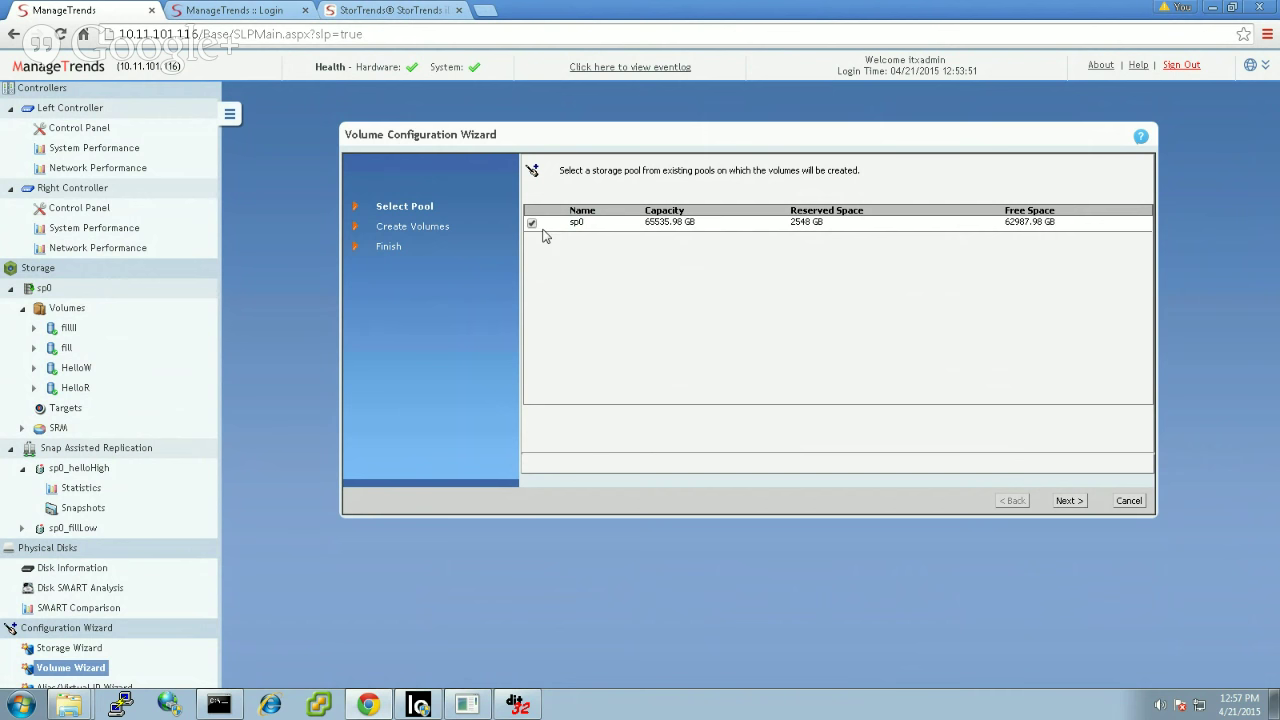
{"action": "left_click", "coordinate": [1069, 500]}
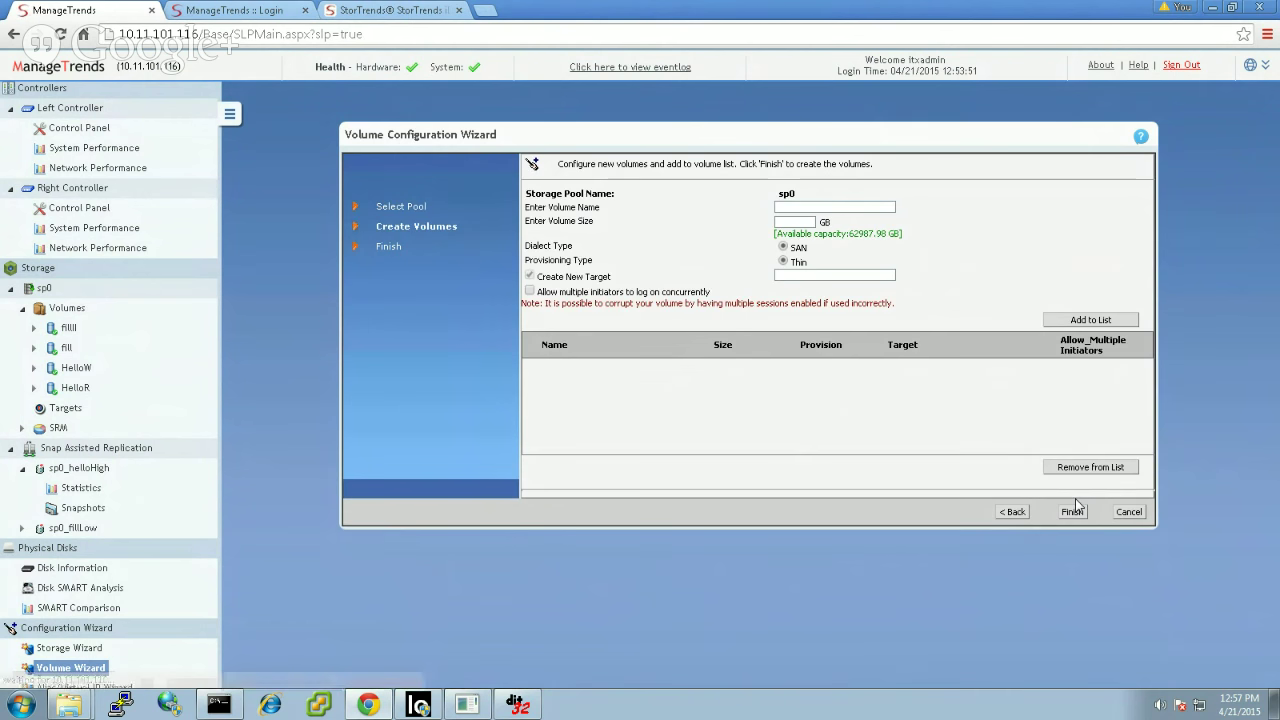
Step: Queue thin volume vlnl1 with a size of 123 GB
{"action": "left_click", "coordinate": [865, 207]}
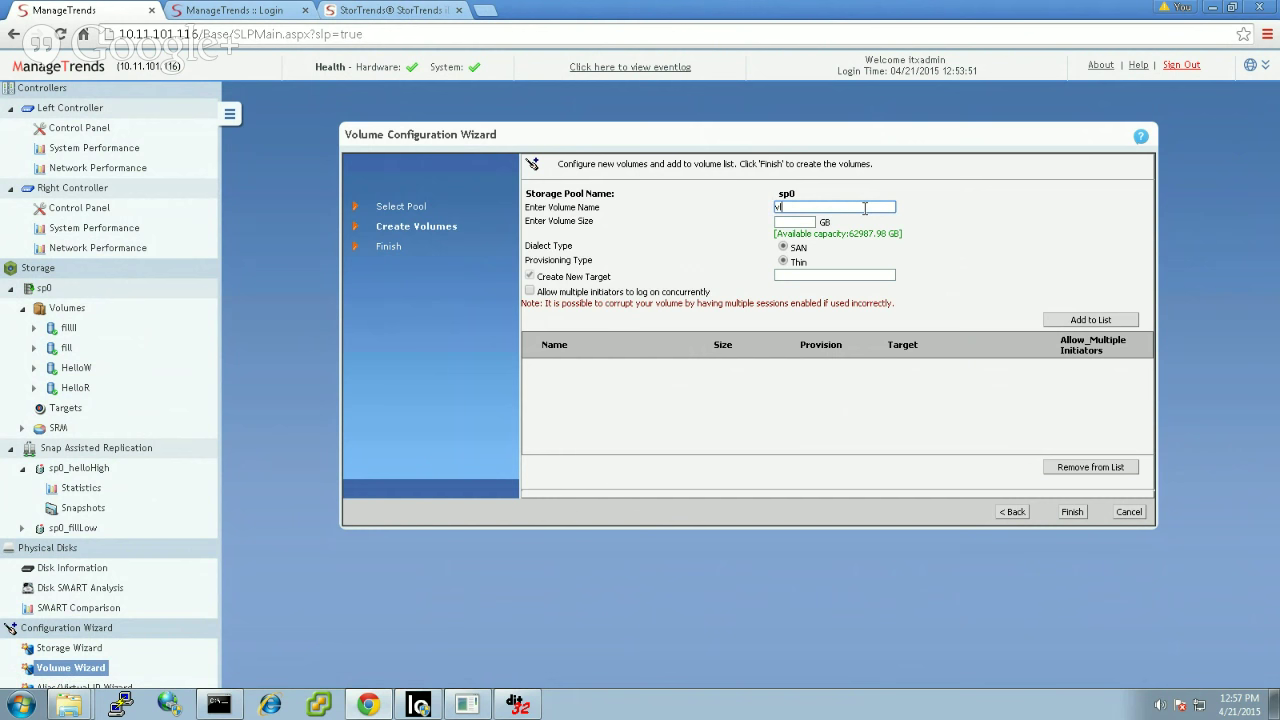
{"action": "key", "text": "Tab"}
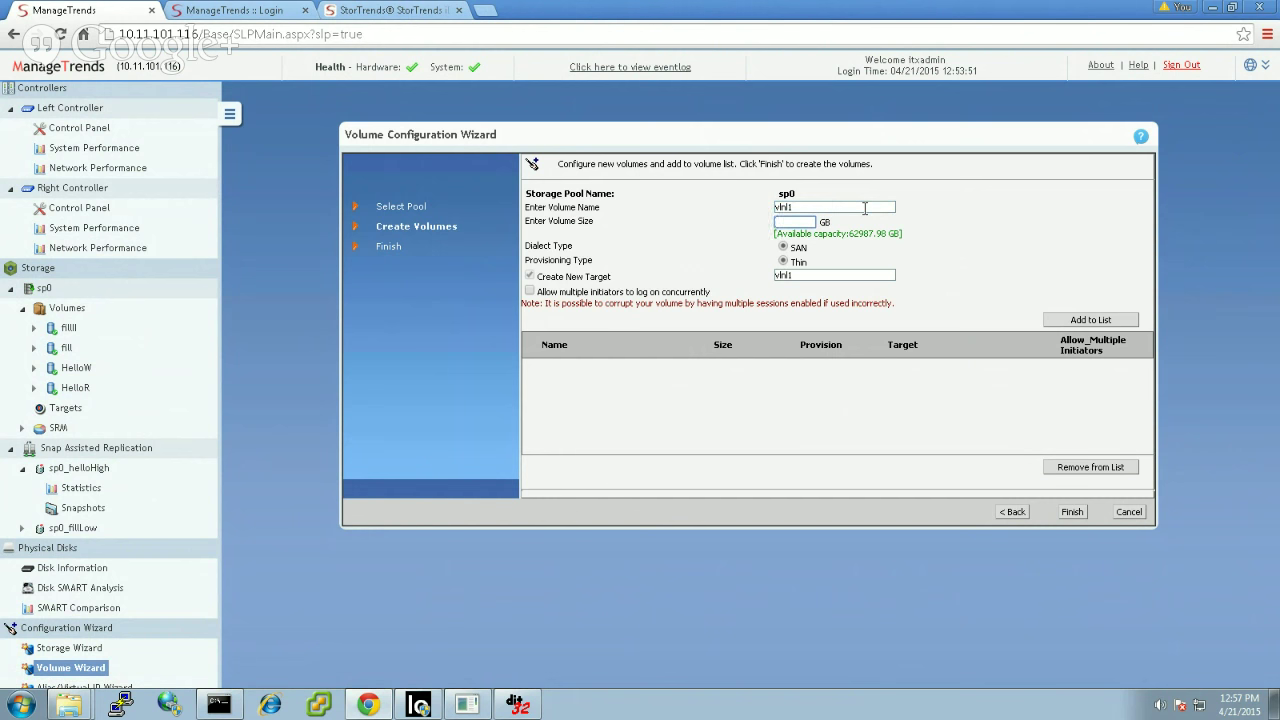
{"action": "type", "text": "123"}
{"action": "left_click", "coordinate": [886, 233]}
{"action": "left_click", "coordinate": [1084, 322]}
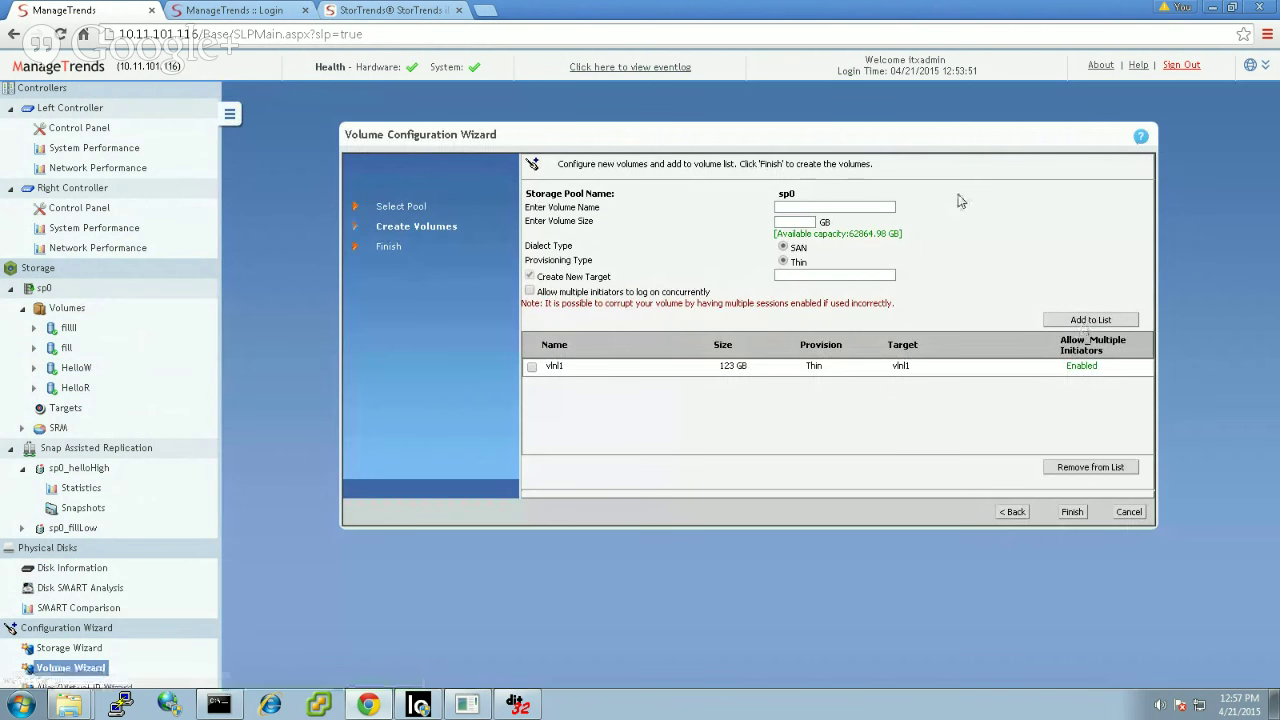
Step: Queue 234 GB volume vlnl2 allowing multiple initiators, then create both volumes
{"action": "left_click", "coordinate": [888, 206]}
{"action": "type", "text": "vlnl2"}
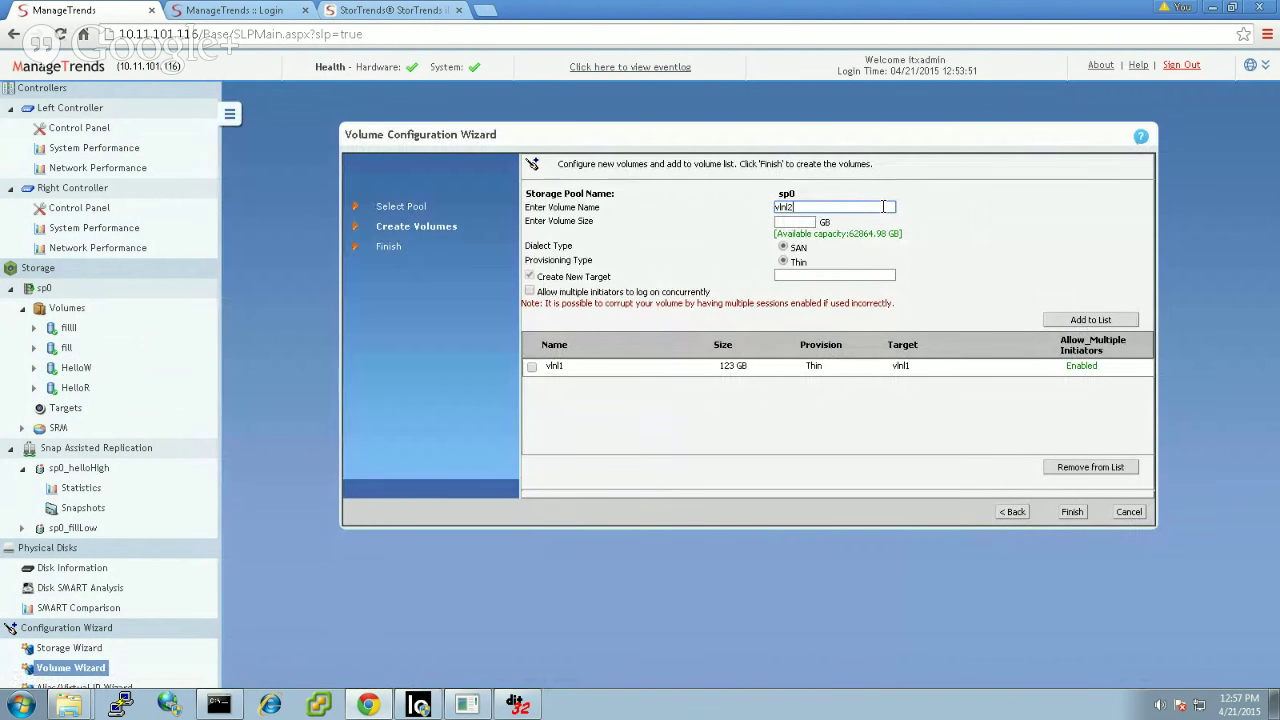
{"action": "key", "text": "Tab"}
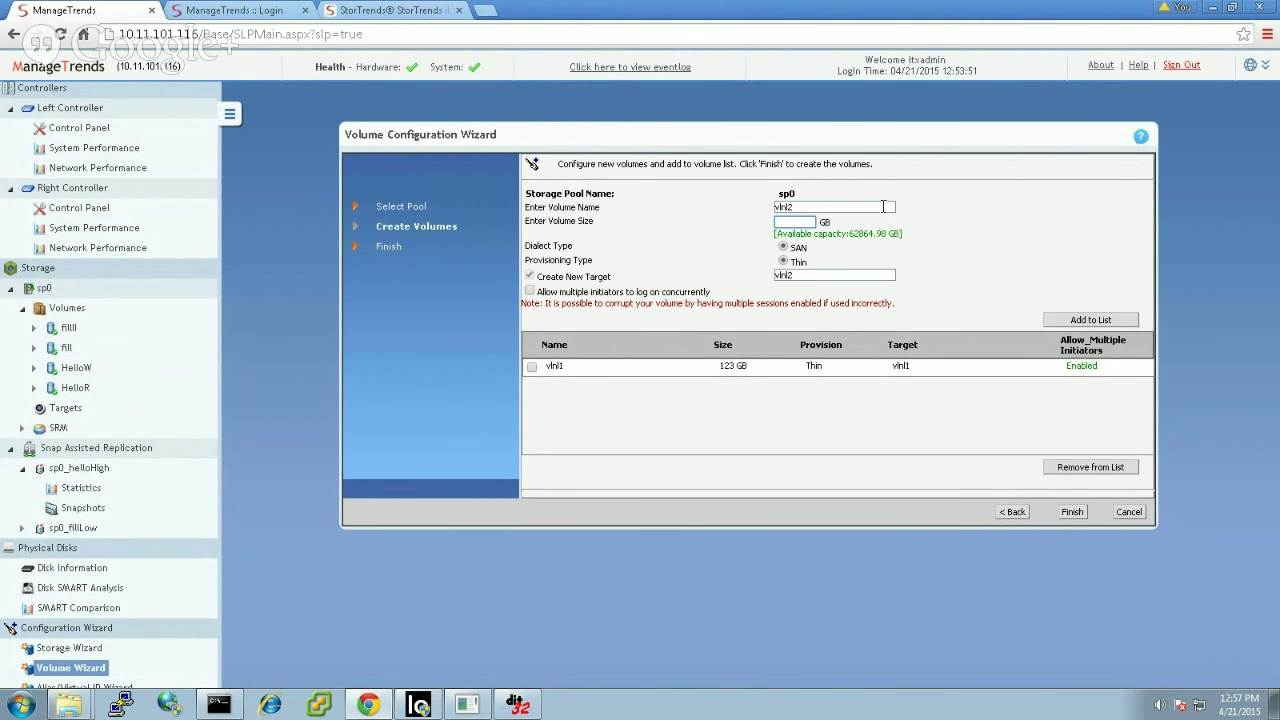
{"action": "type", "text": "234"}
{"action": "left_click", "coordinate": [942, 274]}
{"action": "left_click", "coordinate": [530, 291]}
{"action": "left_click", "coordinate": [1124, 322]}
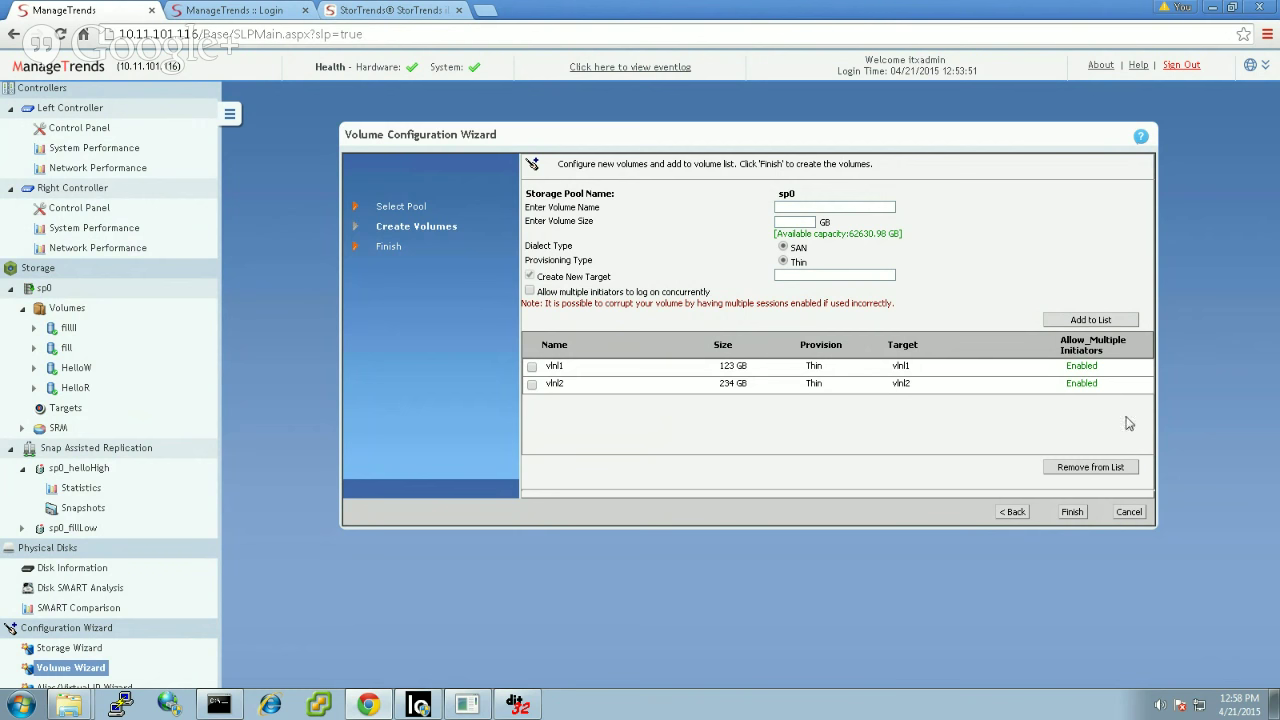
{"action": "left_click", "coordinate": [1071, 511]}
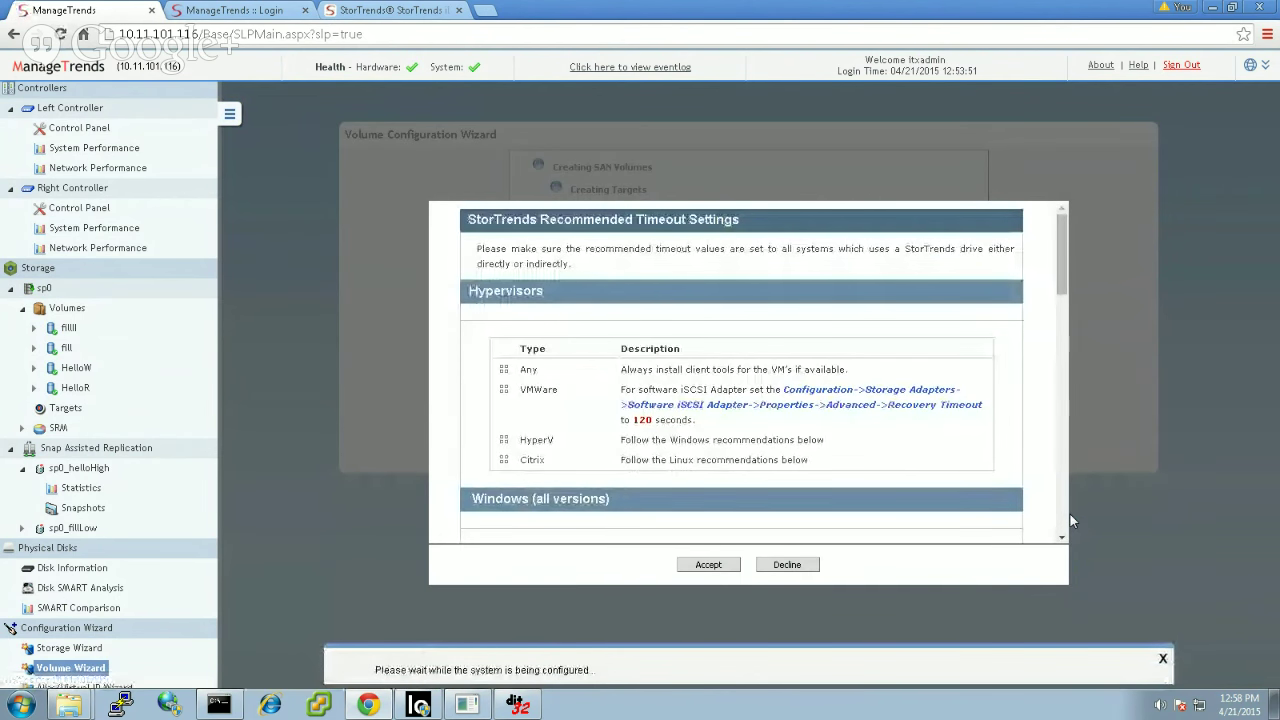
Step: Accept the StorTrends recommended timeout settings so vlnl1 and vlnl2 appear under sp0
{"action": "left_click", "coordinate": [710, 564]}
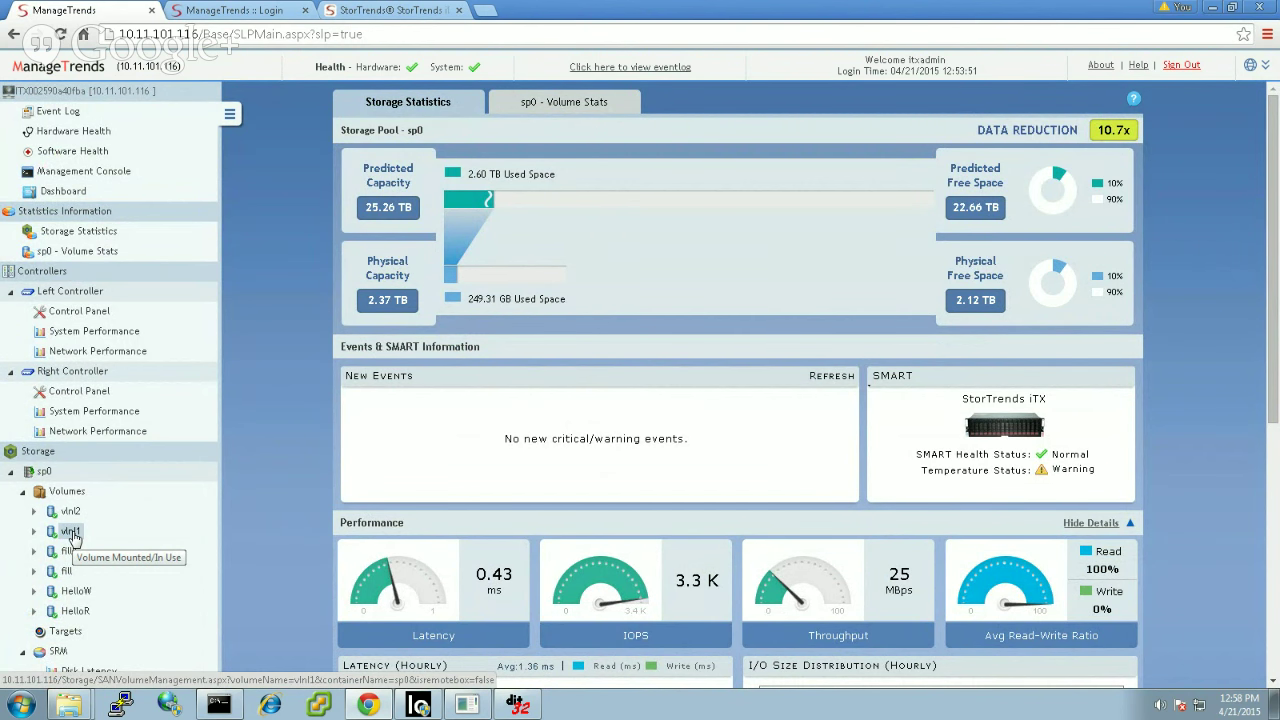
Step: Enable hourly, weekly and daily snapshots in vlnl1's snapshot schedule
{"action": "left_click", "coordinate": [70, 531]}
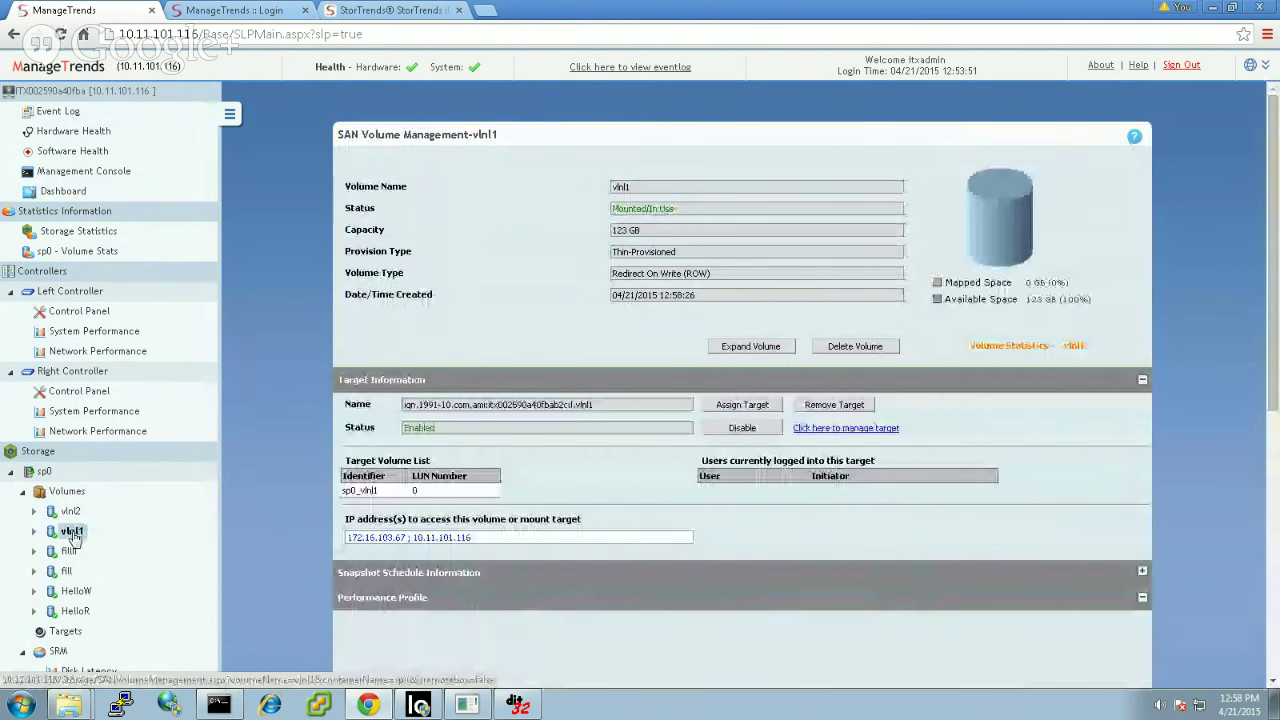
{"action": "scroll", "coordinate": [1274, 333], "scroll_direction": "down", "scroll_amount": 1}
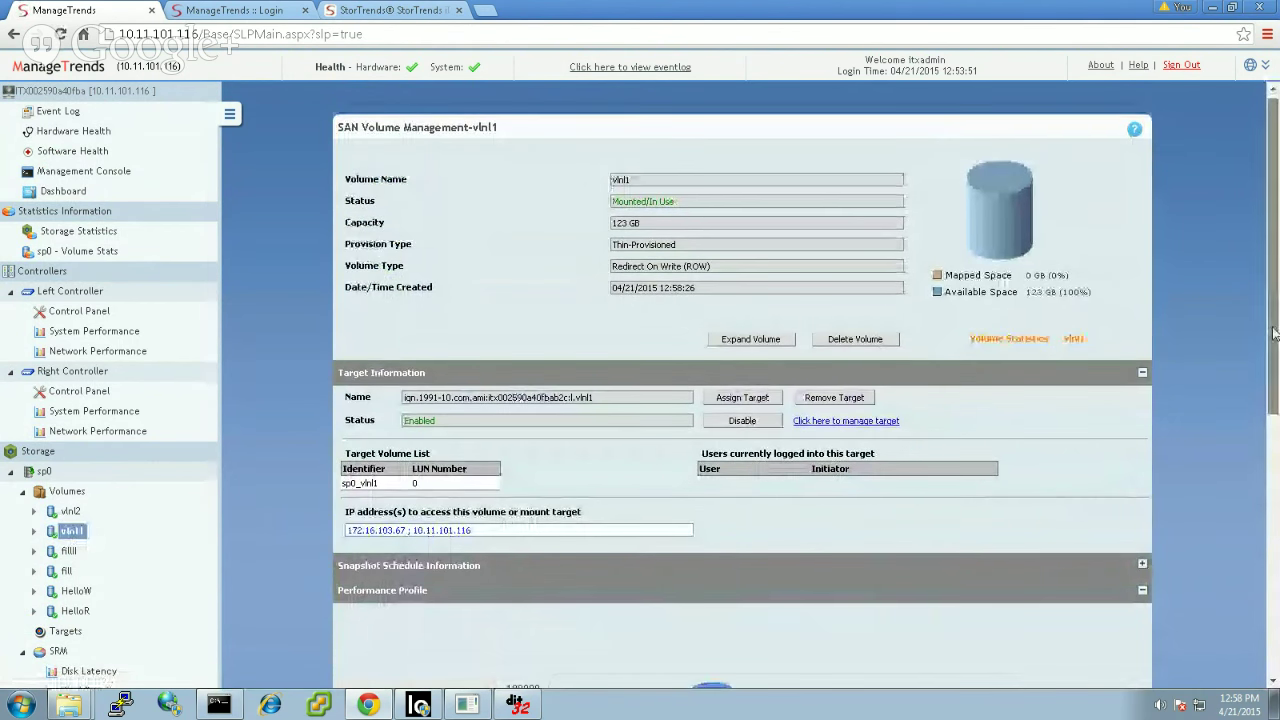
{"action": "scroll", "coordinate": [1274, 333], "scroll_direction": "down", "scroll_amount": 3}
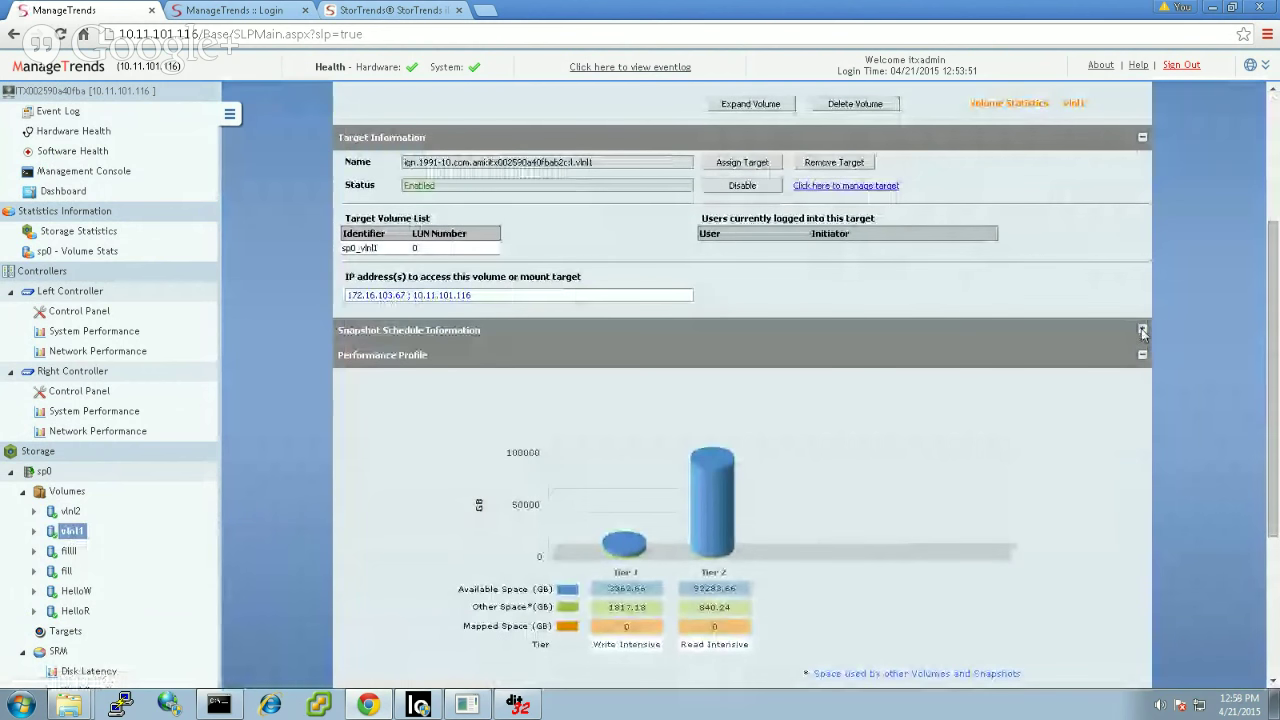
{"action": "left_click", "coordinate": [1142, 330]}
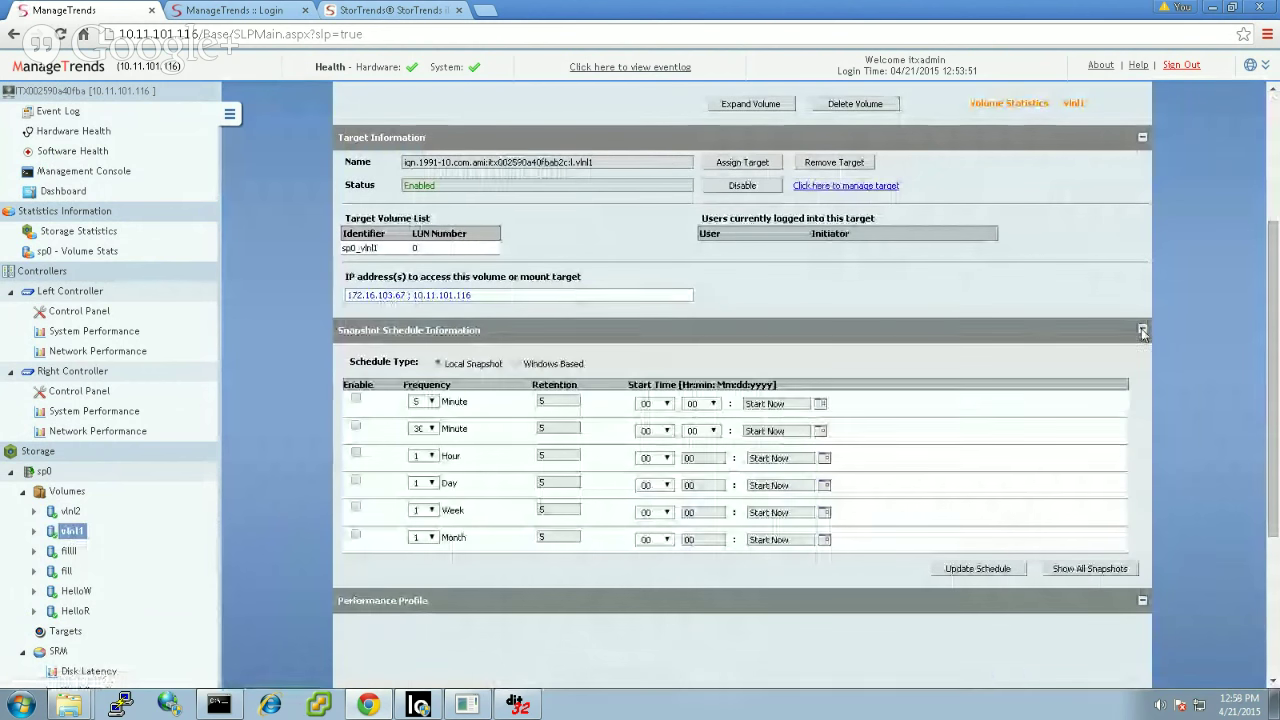
{"action": "left_click", "coordinate": [355, 455]}
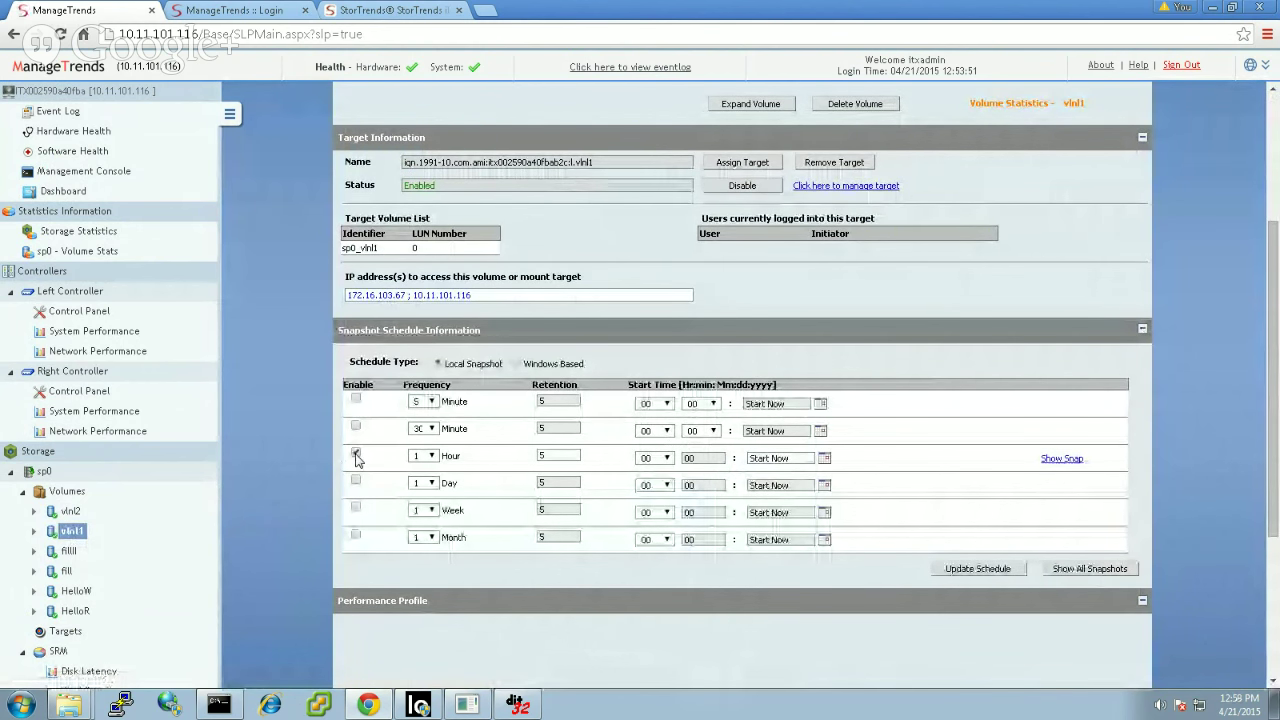
{"action": "left_click", "coordinate": [357, 509]}
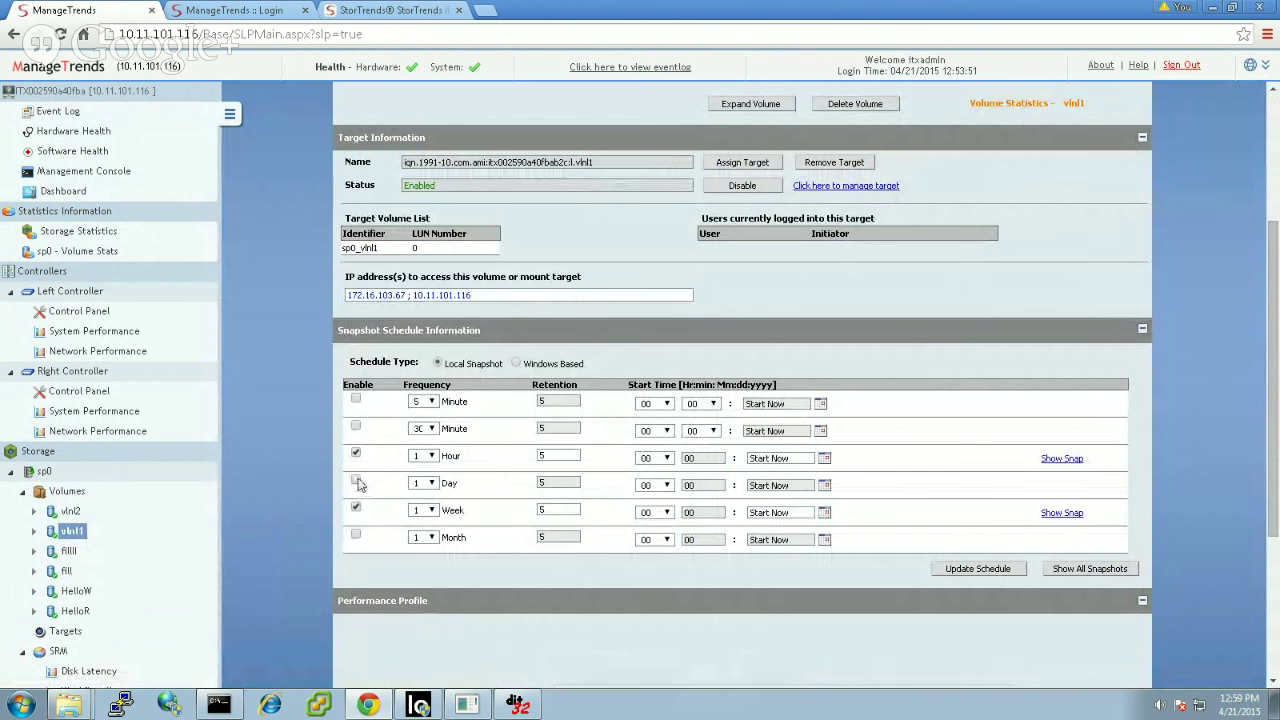
{"action": "left_click", "coordinate": [357, 483]}
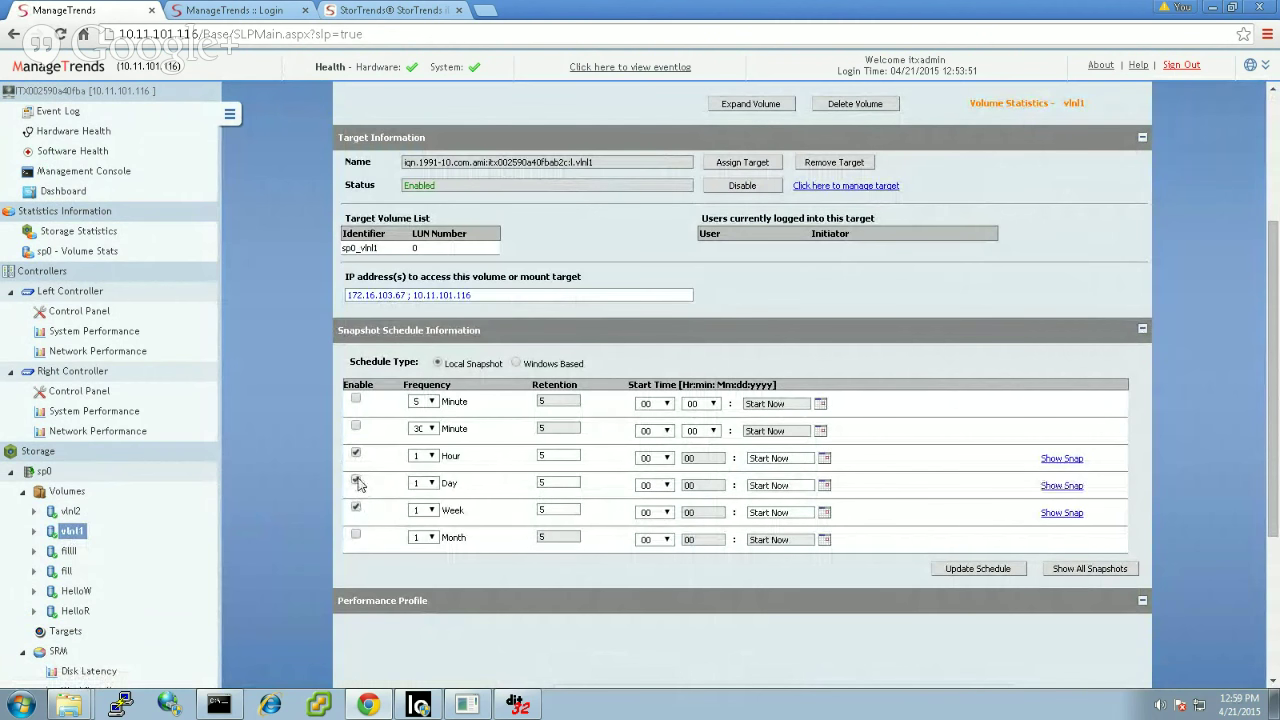
Step: Set hourly retention to 7 and daily retention to 50, then save the schedule
{"action": "double_click", "coordinate": [558, 455]}
{"action": "type", "text": "7"}
{"action": "left_click", "coordinate": [552, 482]}
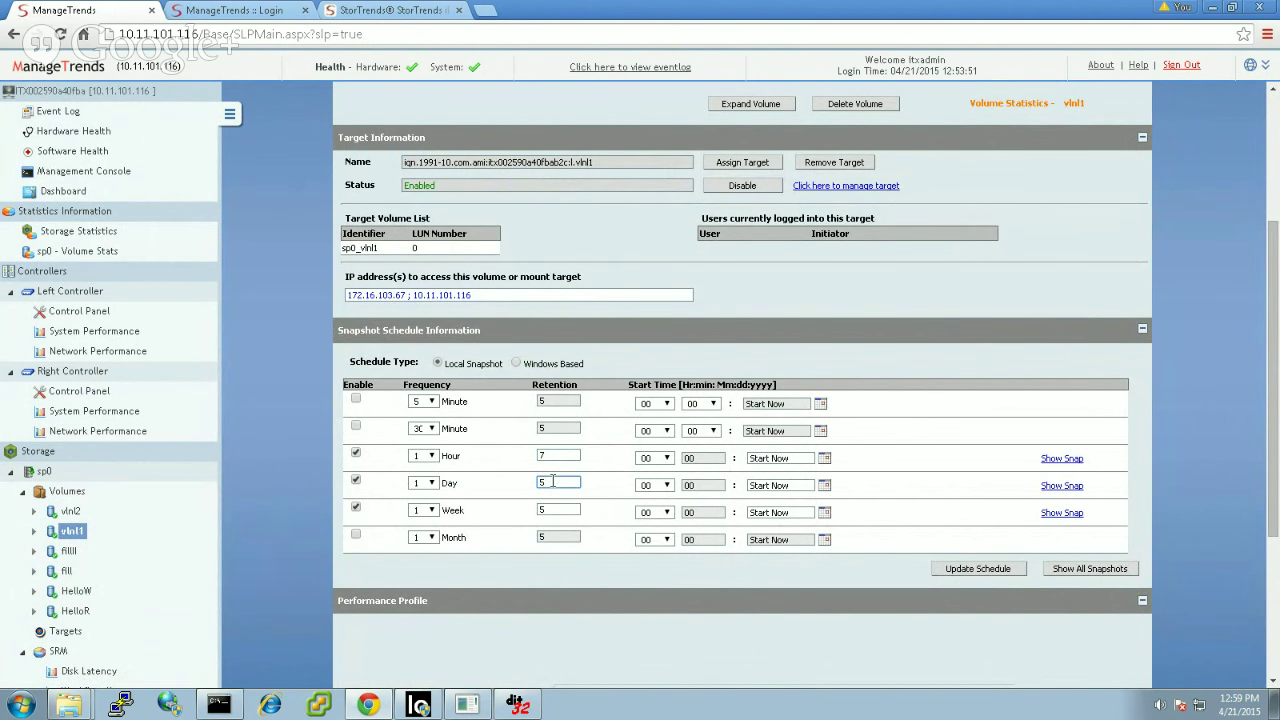
{"action": "type", "text": "0"}
{"action": "left_click", "coordinate": [1005, 568]}
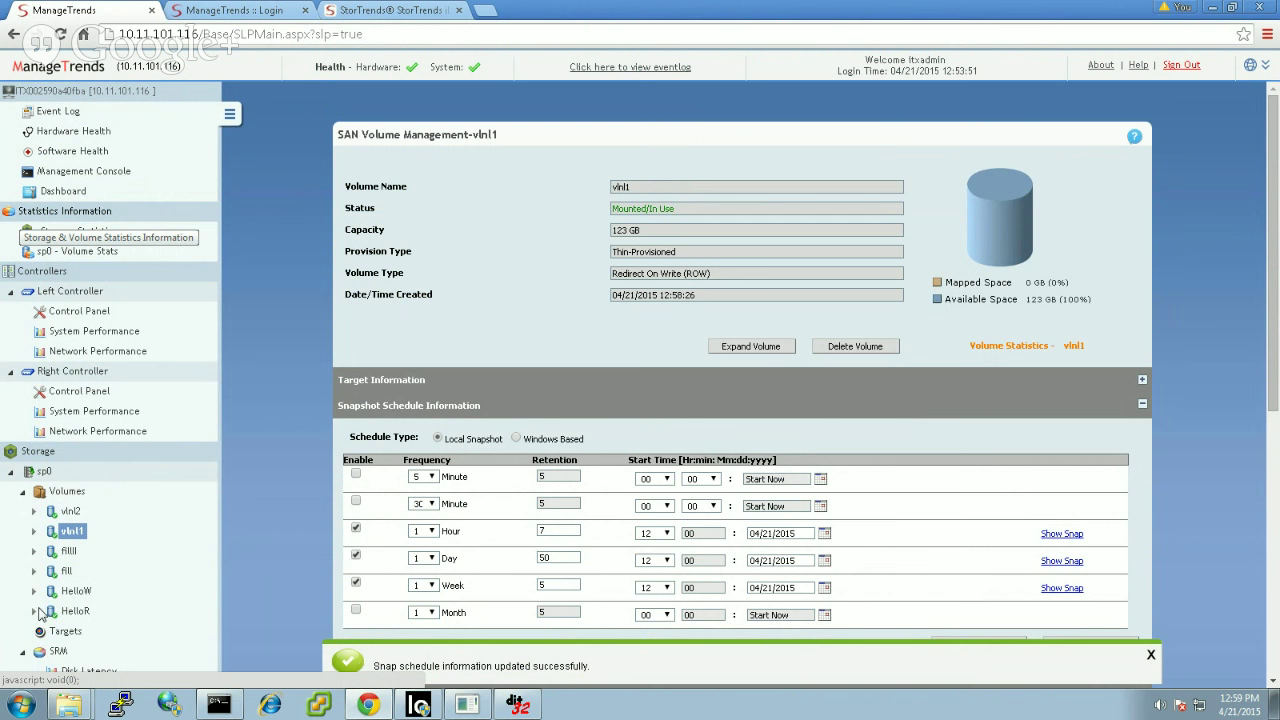
{"action": "left_click", "coordinate": [34, 611]}
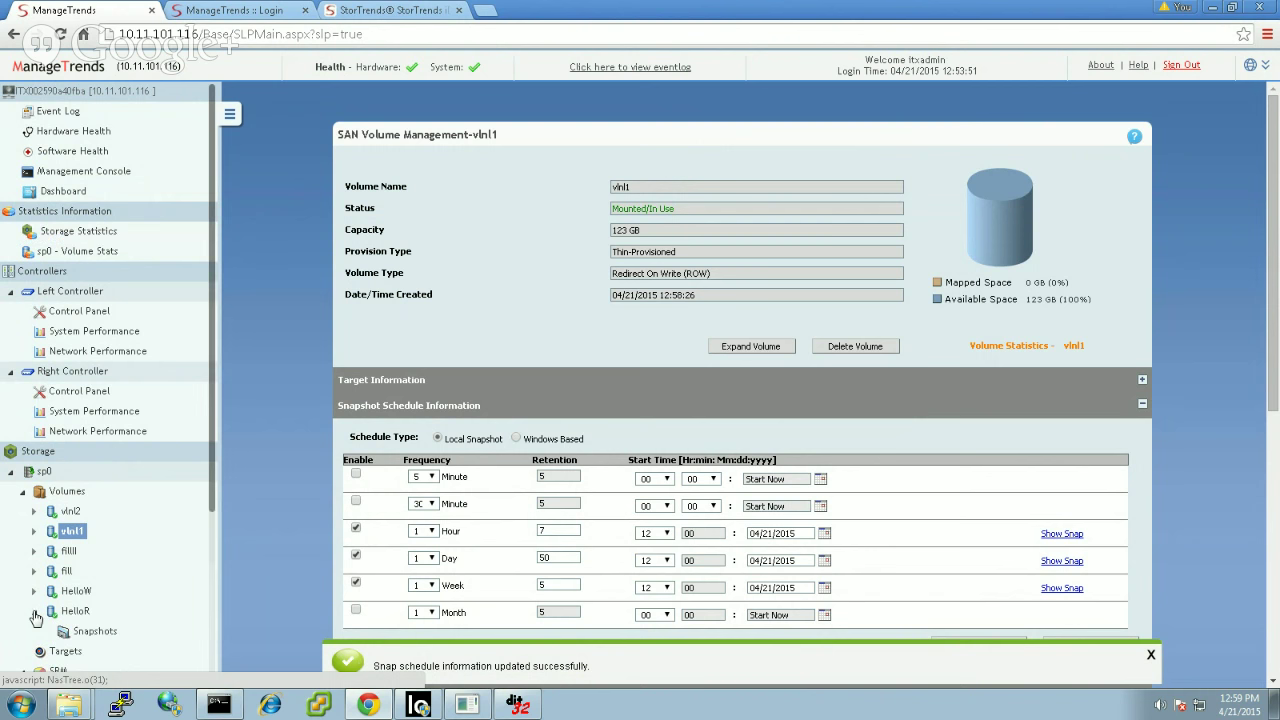
Step: Browse HelloR's snapshots, then HelloW's 19 snapshots including the 717.69 MB delta one
{"action": "left_click", "coordinate": [88, 632]}
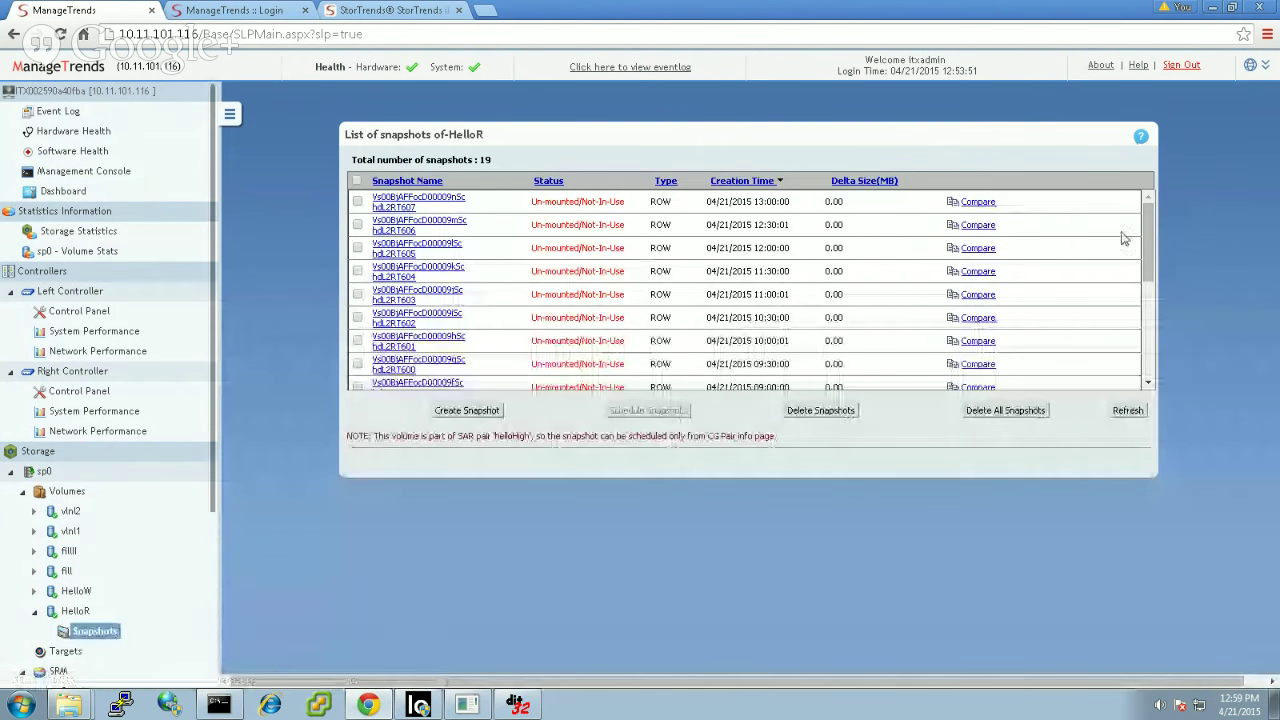
{"action": "left_click_drag", "start_coordinate": [1152, 240], "coordinate": [1152, 342]}
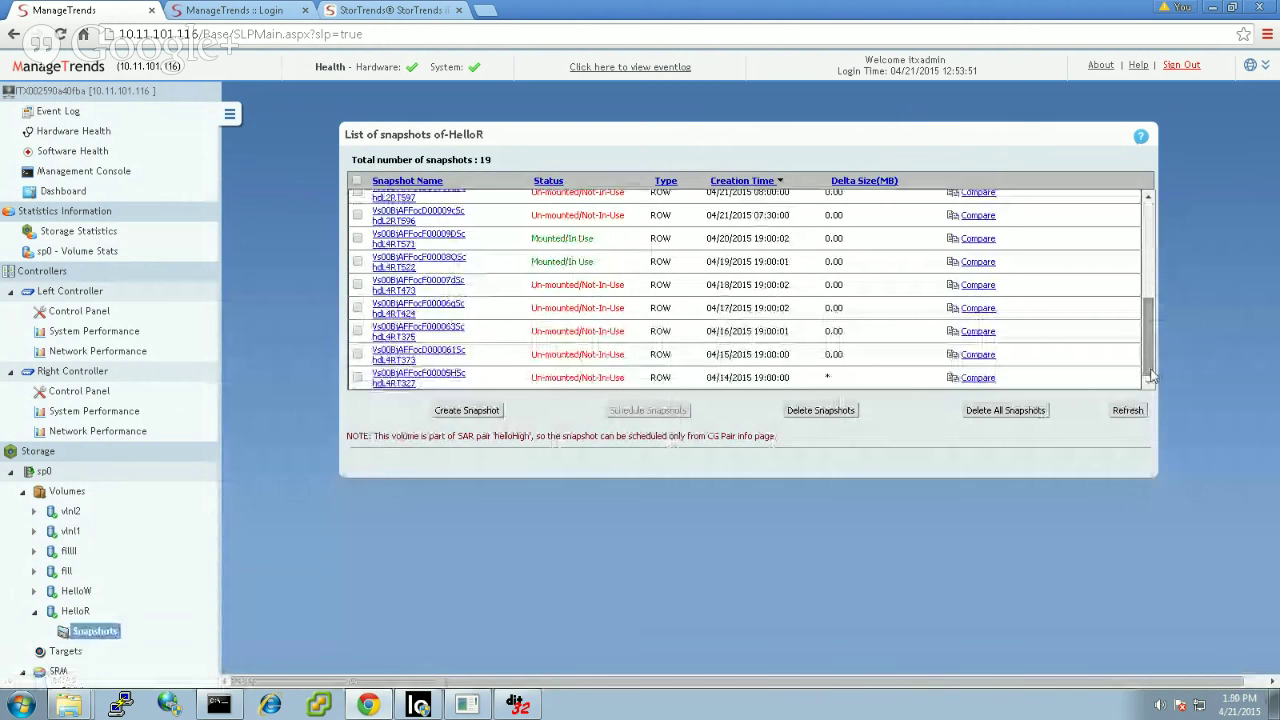
{"action": "left_click", "coordinate": [34, 591]}
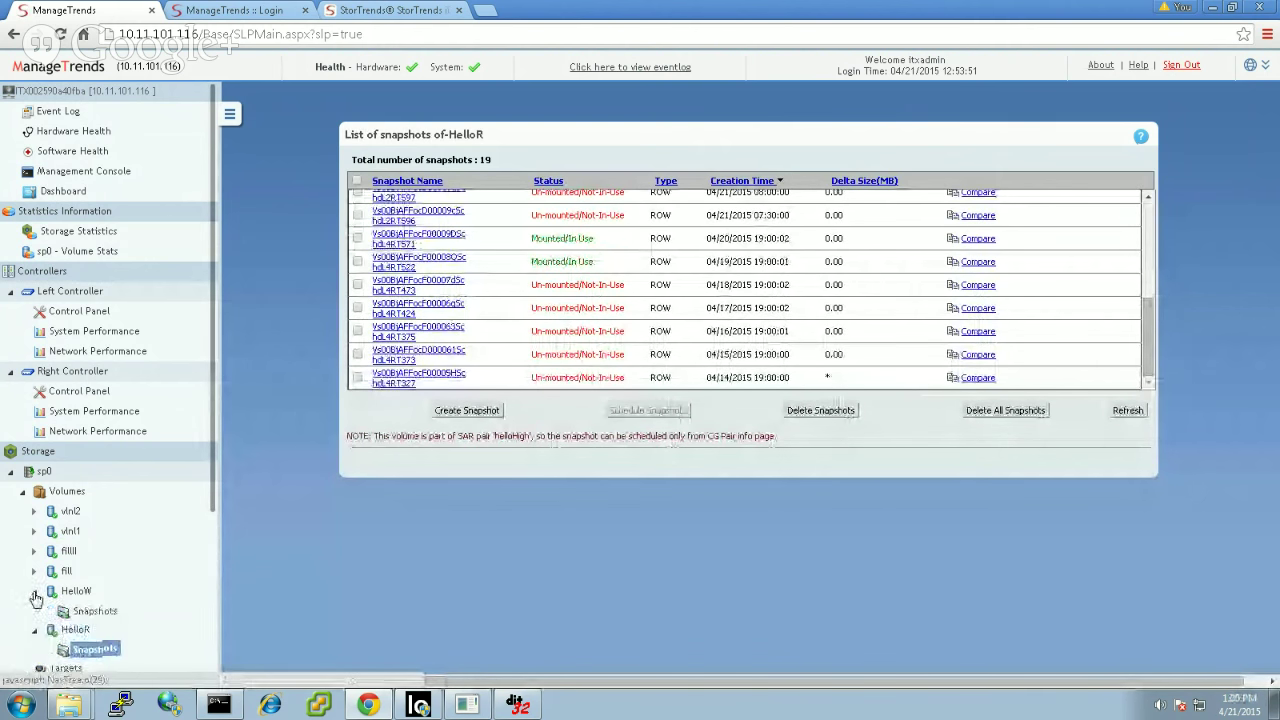
{"action": "left_click", "coordinate": [90, 611]}
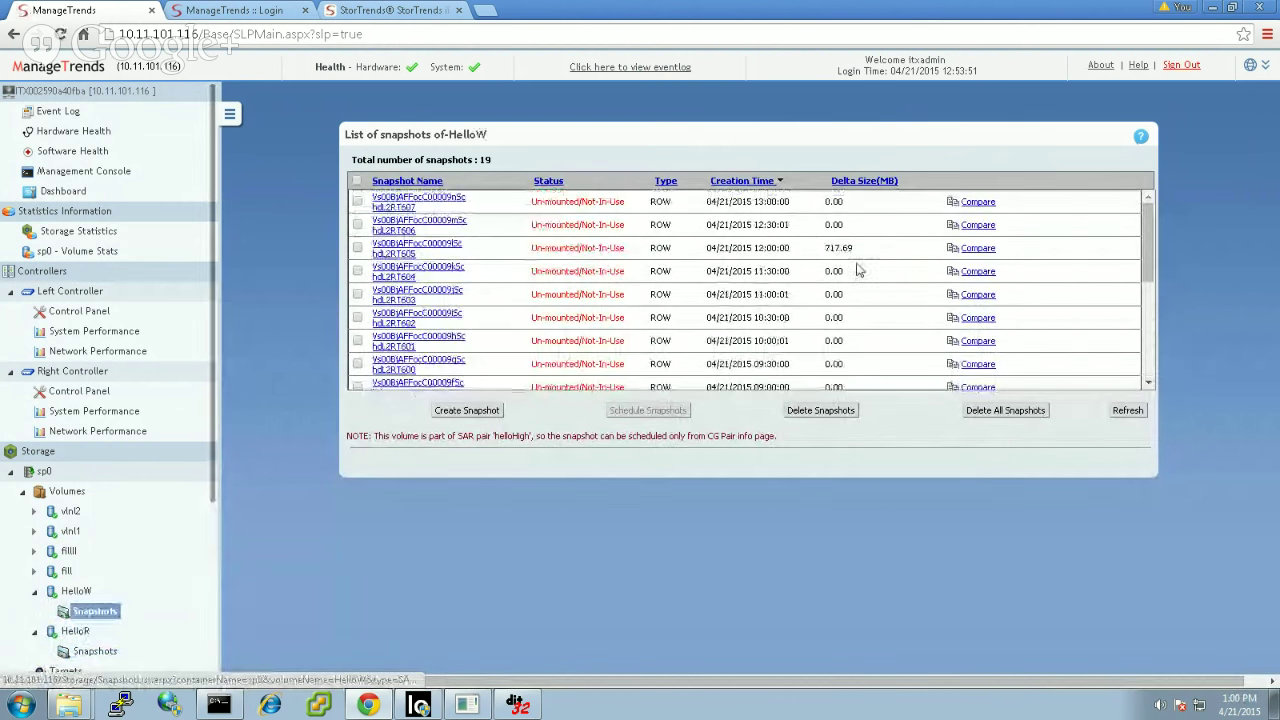
{"action": "left_click_drag", "start_coordinate": [853, 249], "coordinate": [827, 255]}
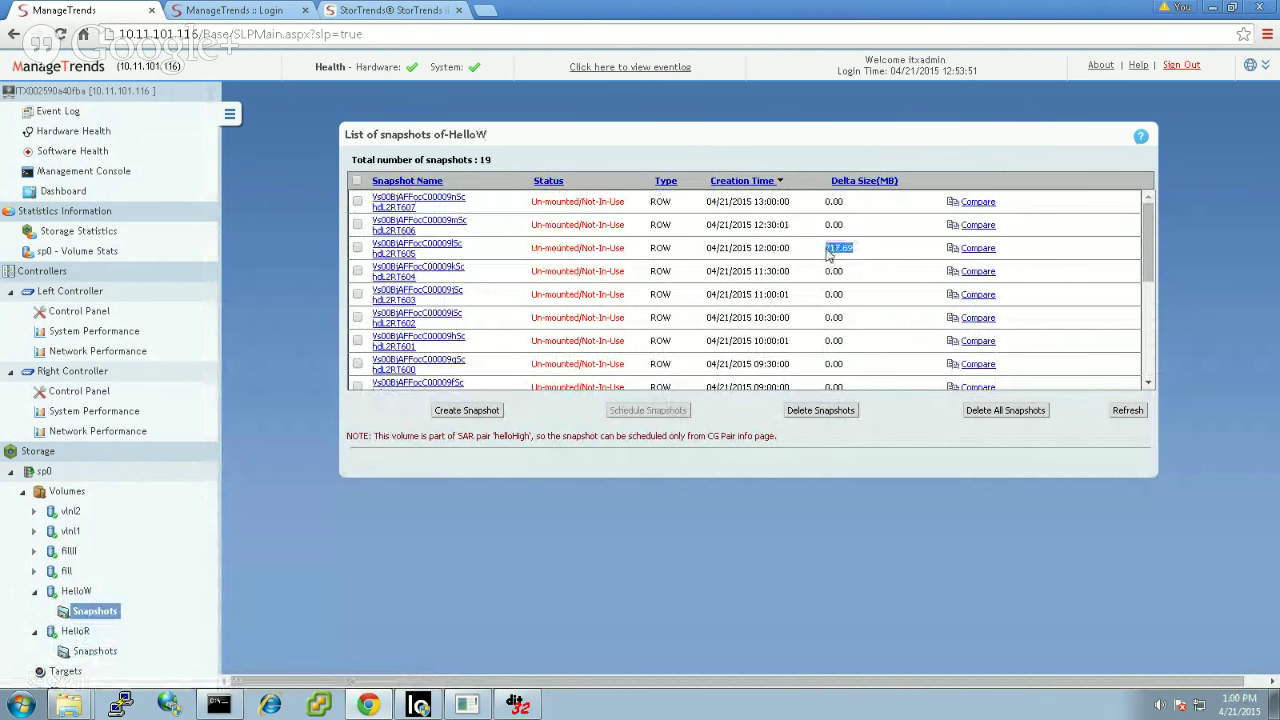
{"action": "left_click", "coordinate": [836, 262]}
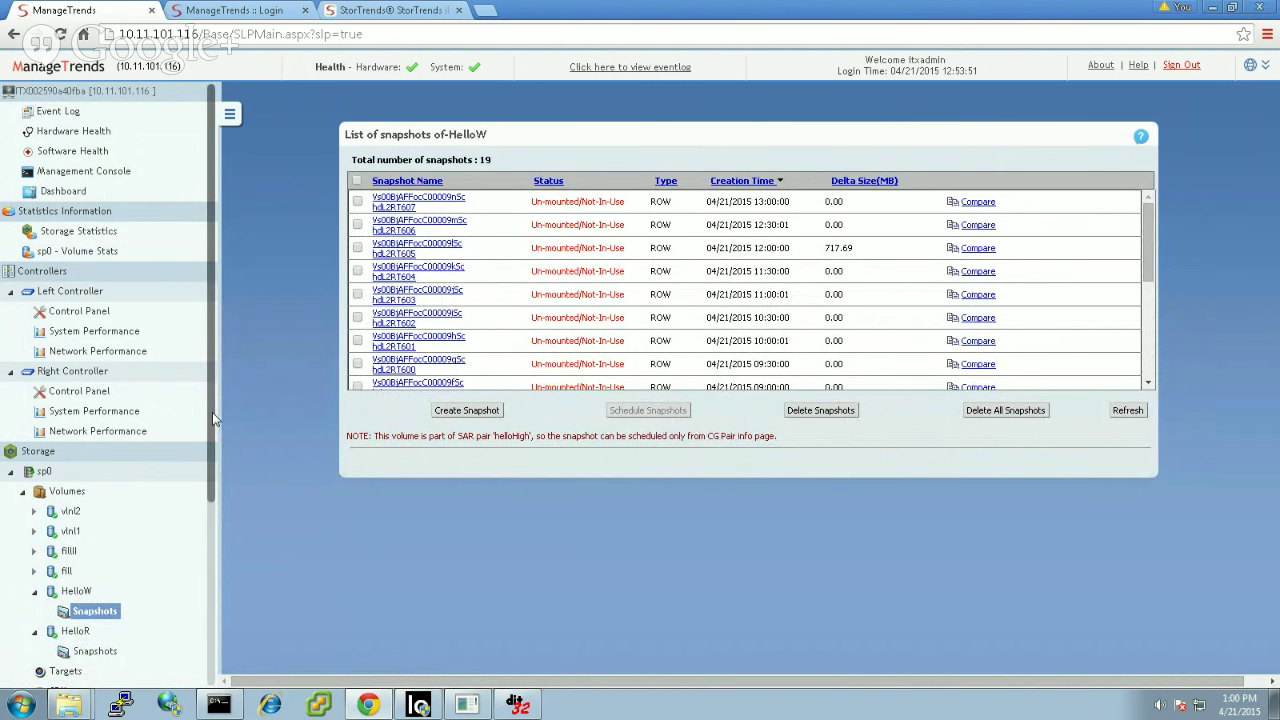
{"action": "left_click_drag", "start_coordinate": [212, 412], "coordinate": [208, 618]}
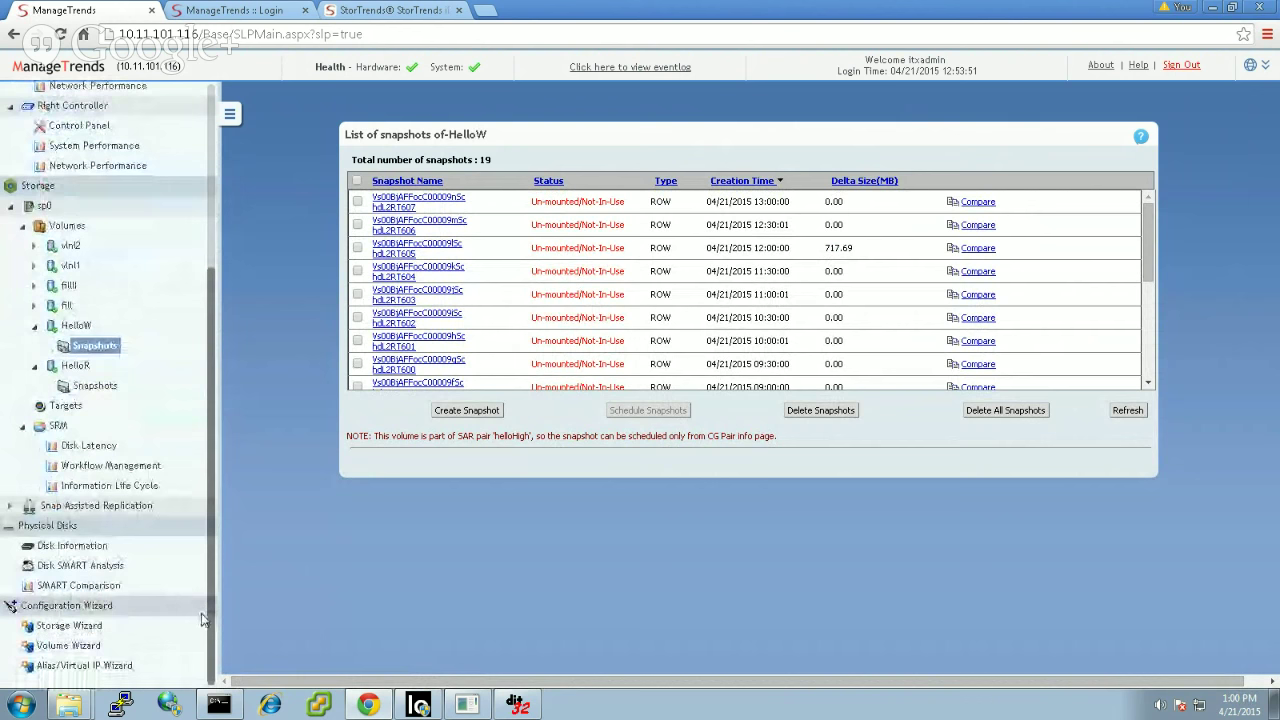
{"action": "left_click", "coordinate": [8, 507]}
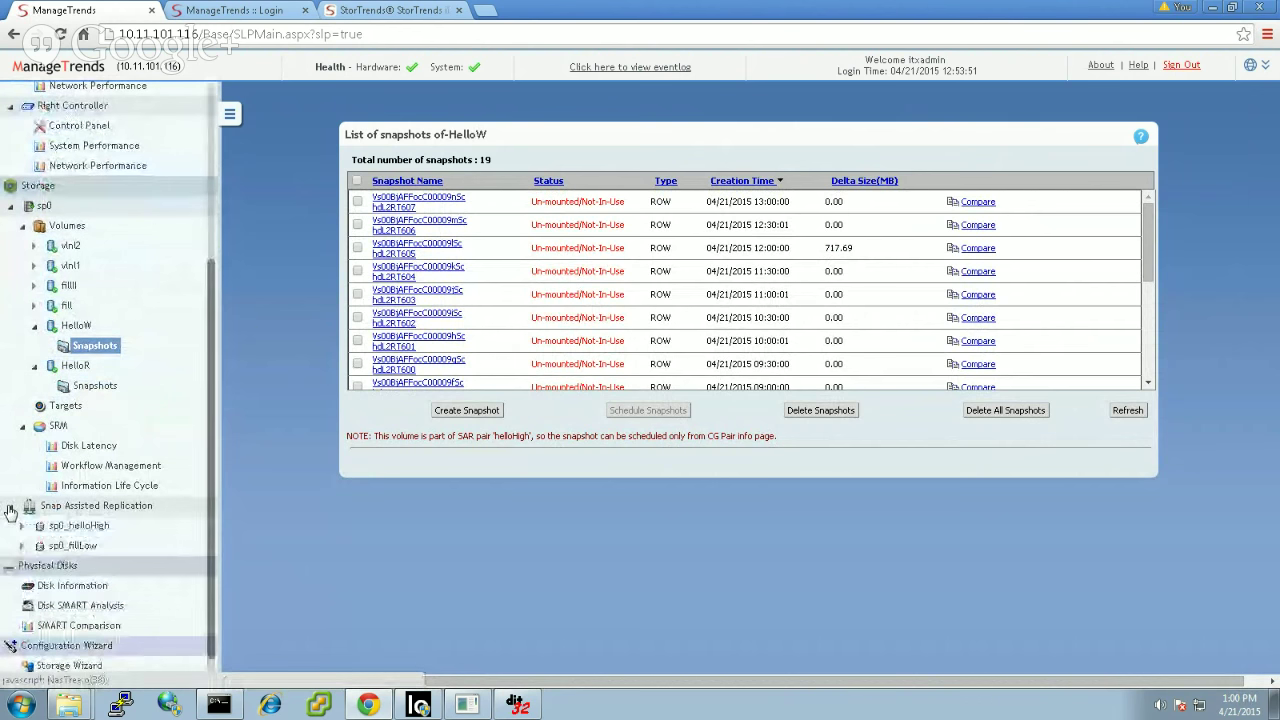
Step: Open helloHigh's snapshot schedule: 30-minute (retain 12) and daily (retain 7) levels enabled
{"action": "left_click", "coordinate": [72, 528]}
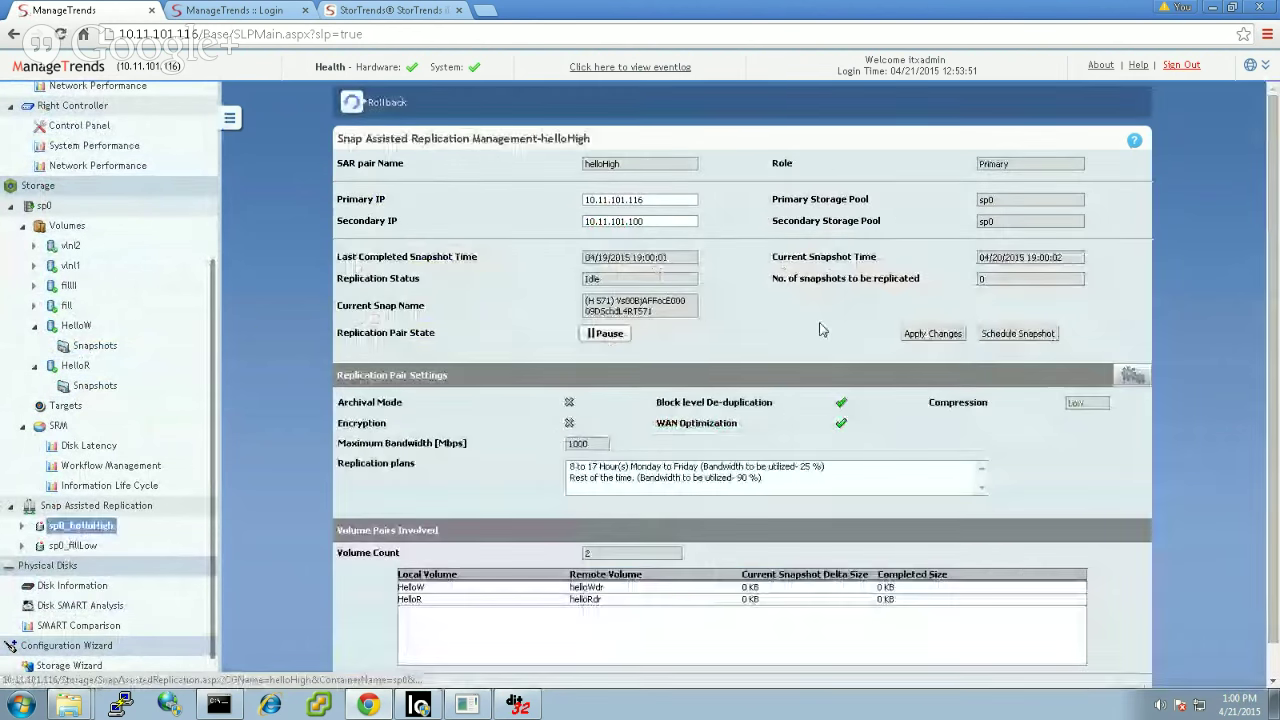
{"action": "left_click", "coordinate": [997, 334]}
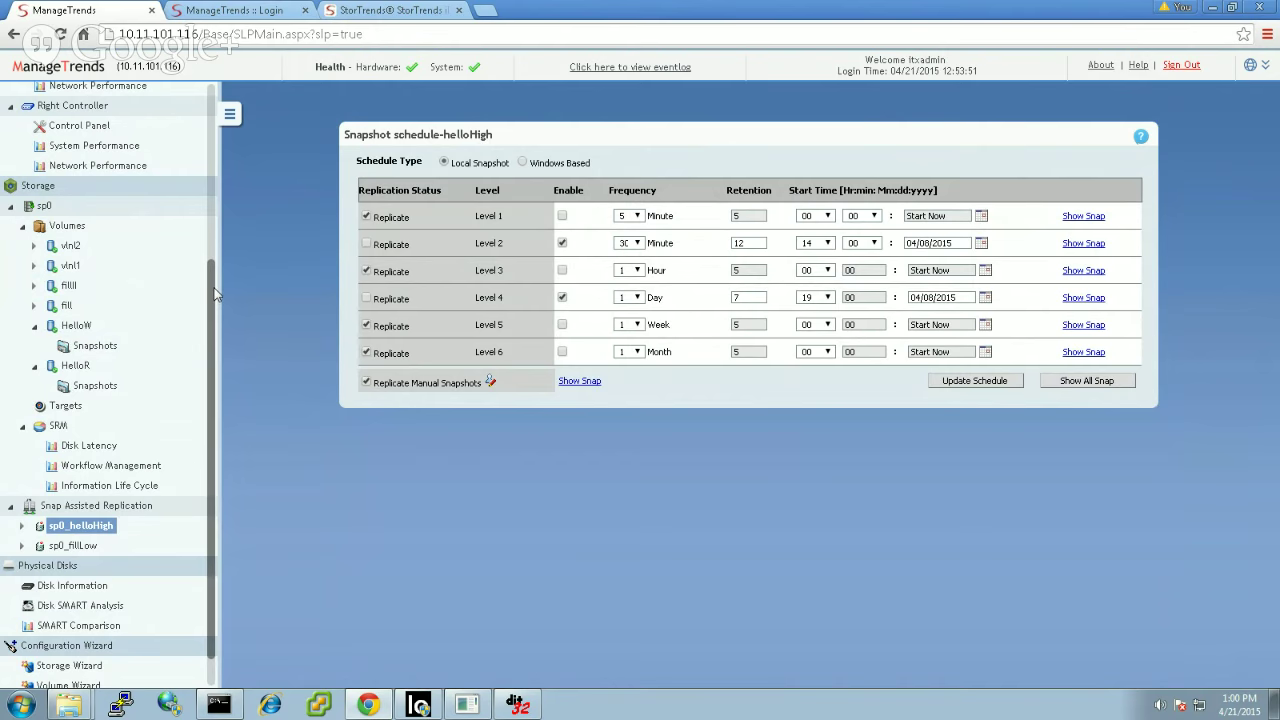
{"action": "scroll", "coordinate": [217, 290], "scroll_direction": "up", "scroll_amount": 1}
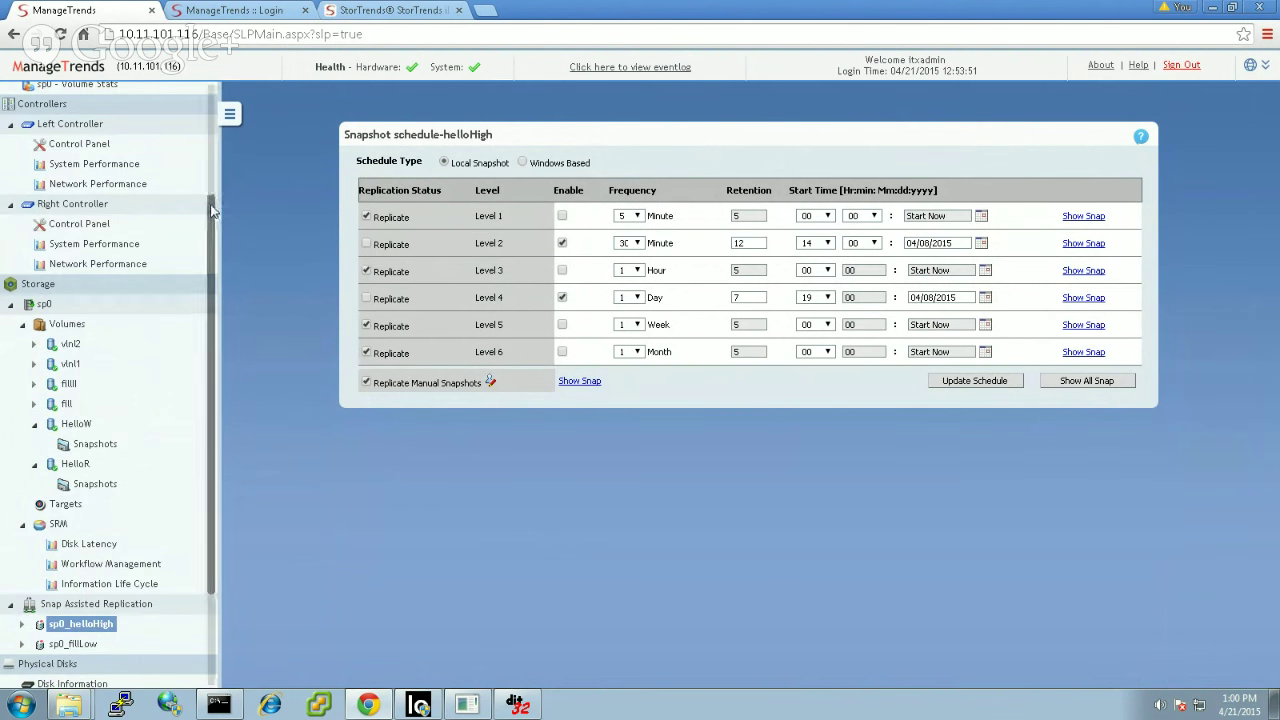
{"action": "scroll", "coordinate": [218, 90], "scroll_direction": "up", "scroll_amount": 3}
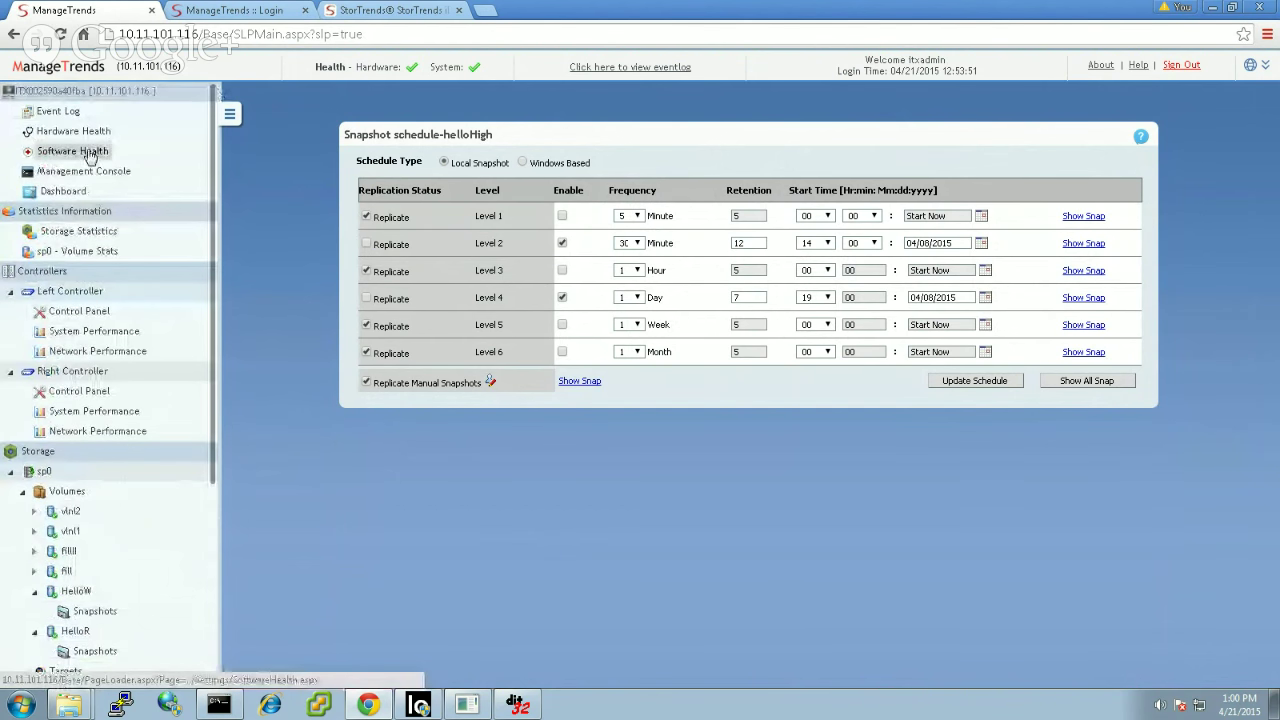
Step: Browse sp0 Volume Stats in Storage Statistics, then bring up volume vlnl2's management page
{"action": "left_click", "coordinate": [62, 234]}
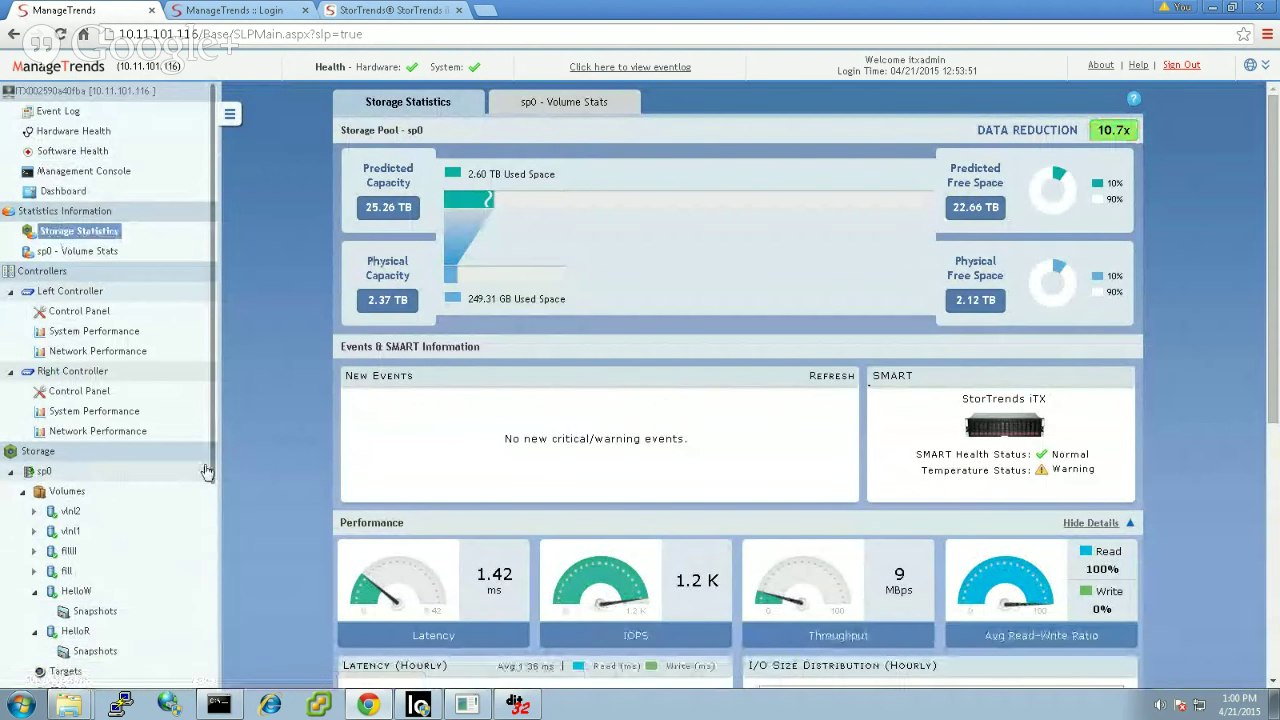
{"action": "left_click", "coordinate": [568, 108]}
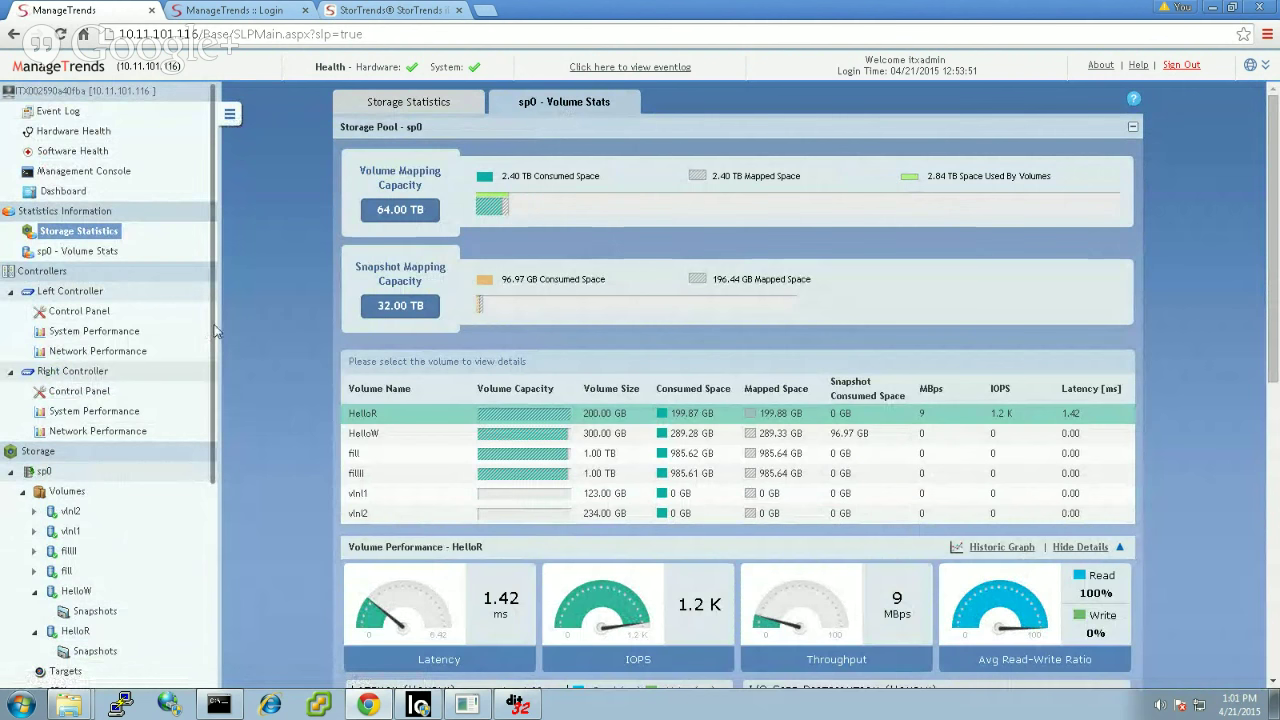
{"action": "left_click_drag", "start_coordinate": [212, 330], "coordinate": [212, 600]}
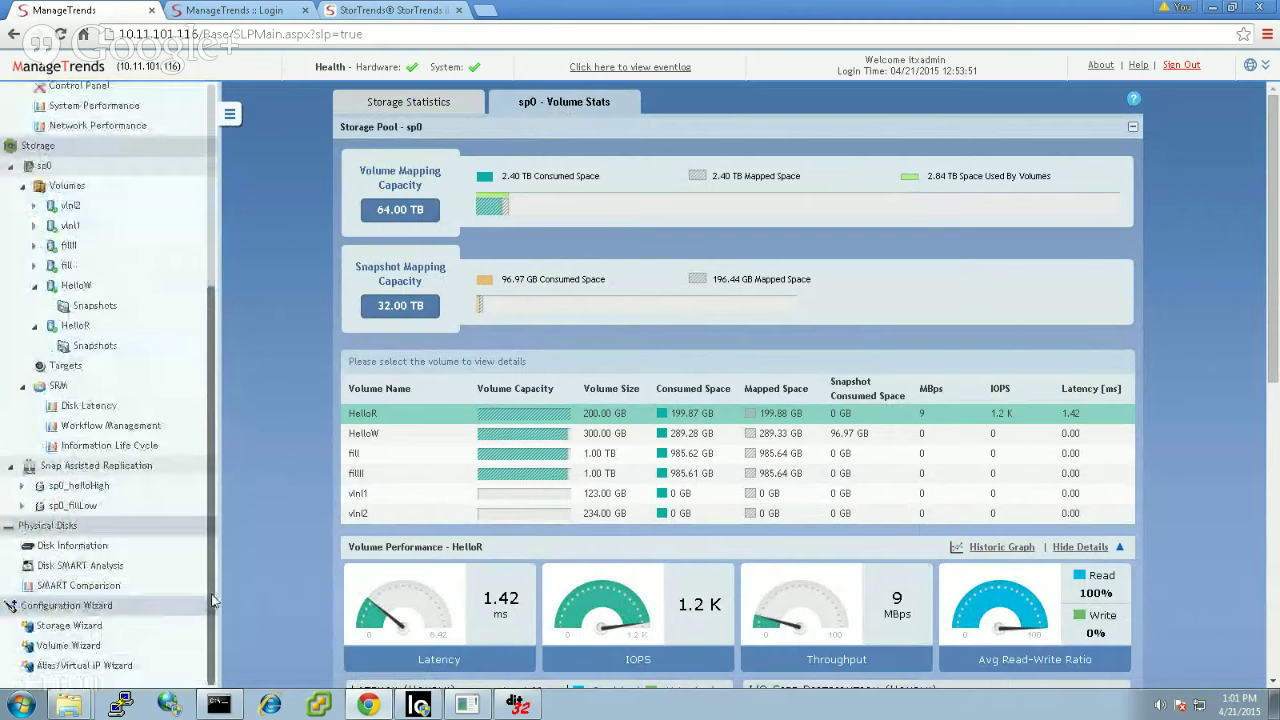
{"action": "left_click", "coordinate": [69, 208]}
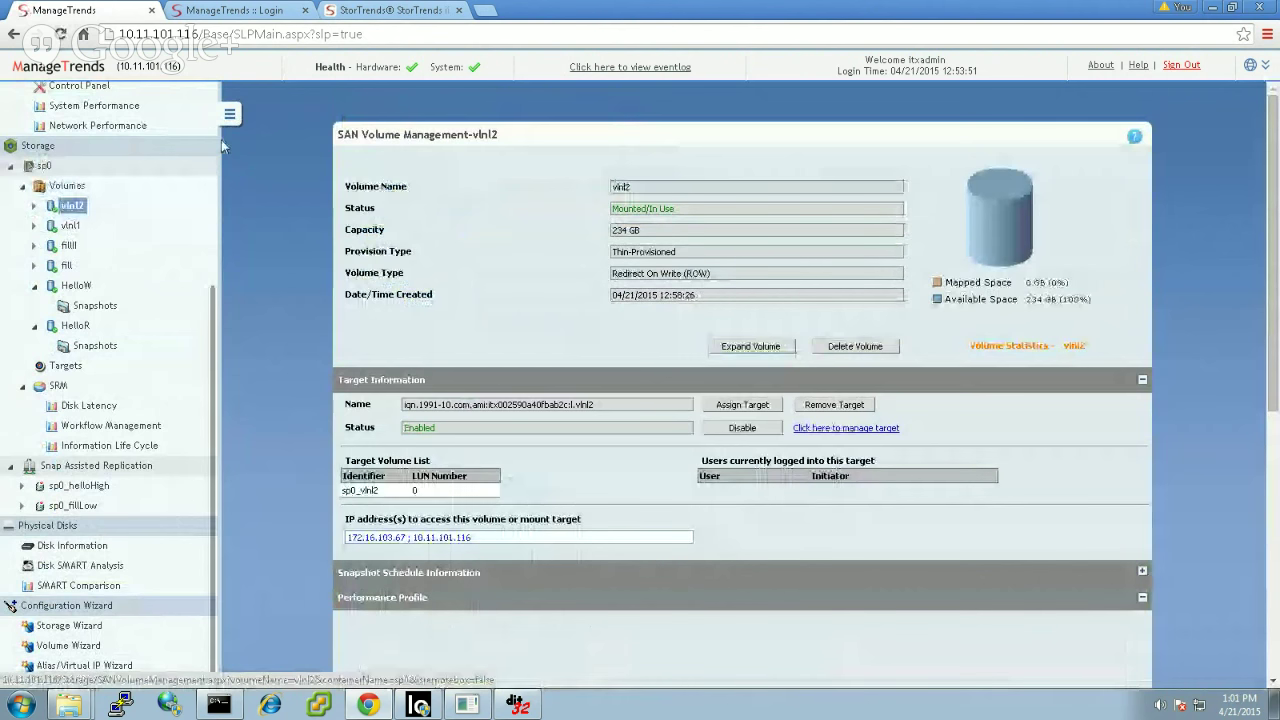
{"action": "scroll", "coordinate": [224, 142], "scroll_direction": "up", "scroll_amount": 1}
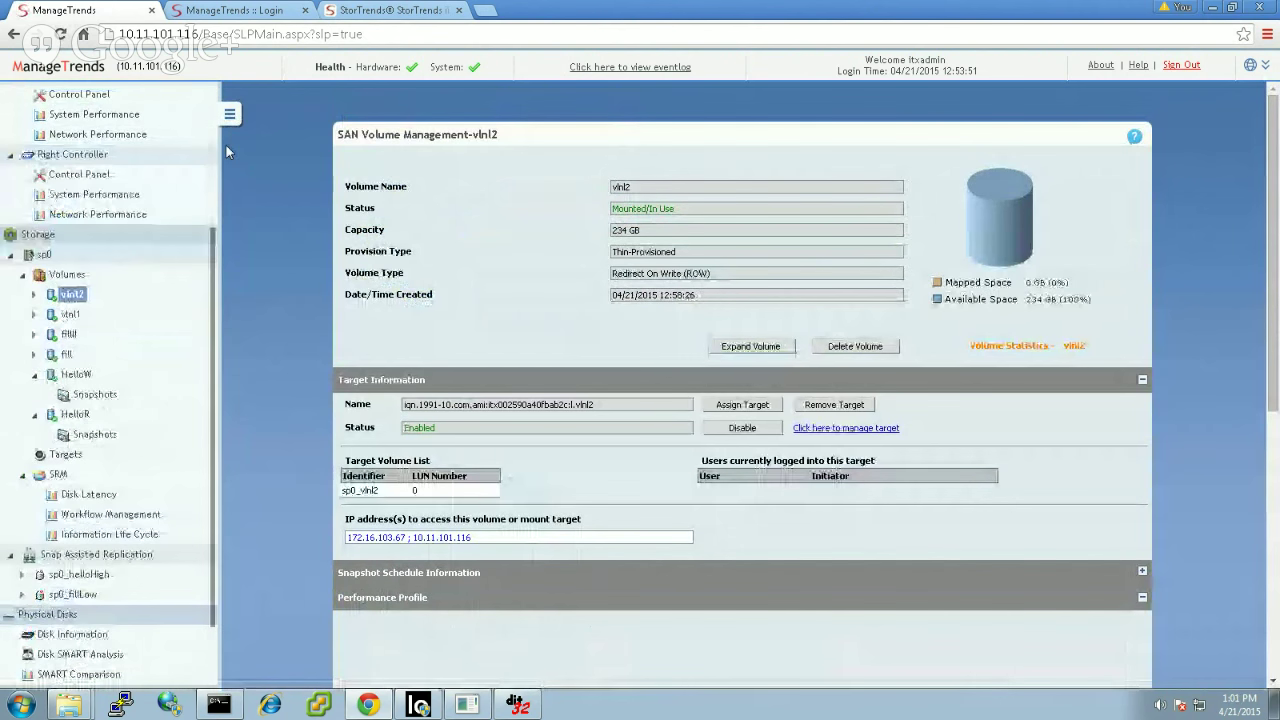
Step: Log in to the 10.11.101.100 storage box with the account password
{"action": "left_click", "coordinate": [230, 10]}
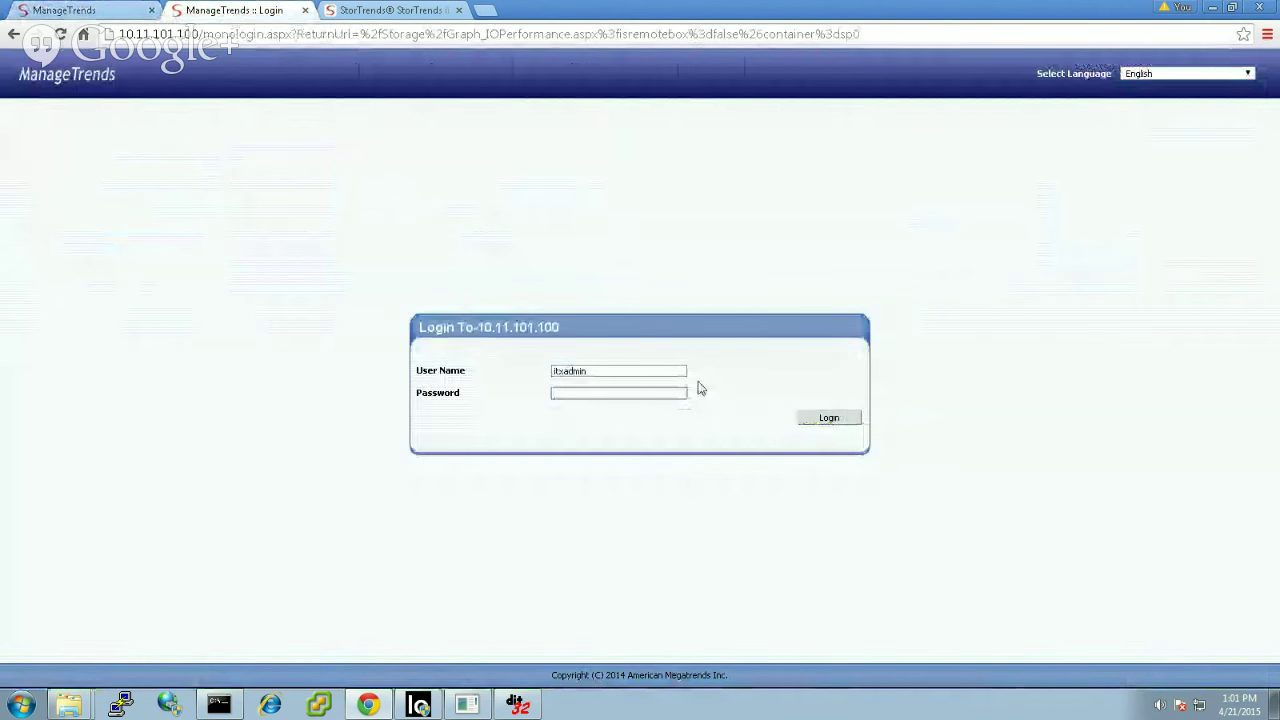
{"action": "type", "text": "********"}
{"action": "left_click", "coordinate": [826, 418]}
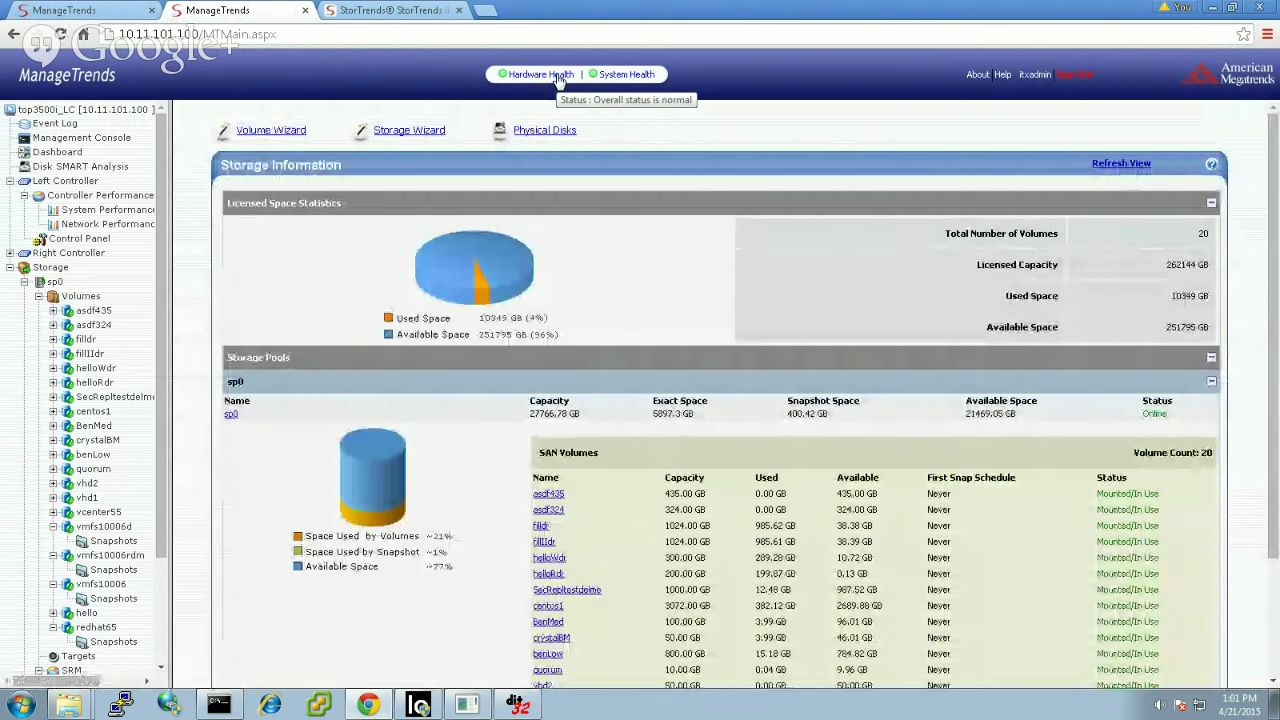
Step: Show the JBOD 2 - 3202J enclosure details under Hardware Health's Enclosures
{"action": "left_click", "coordinate": [558, 76]}
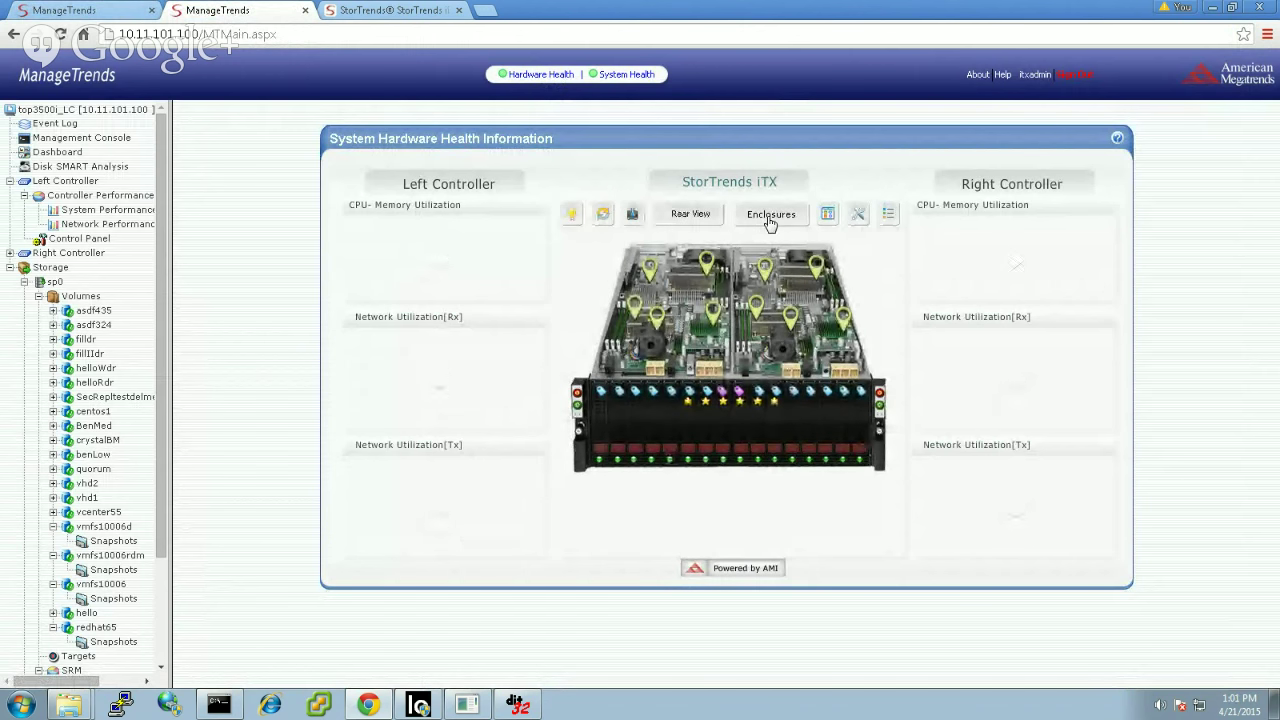
{"action": "left_click", "coordinate": [770, 216]}
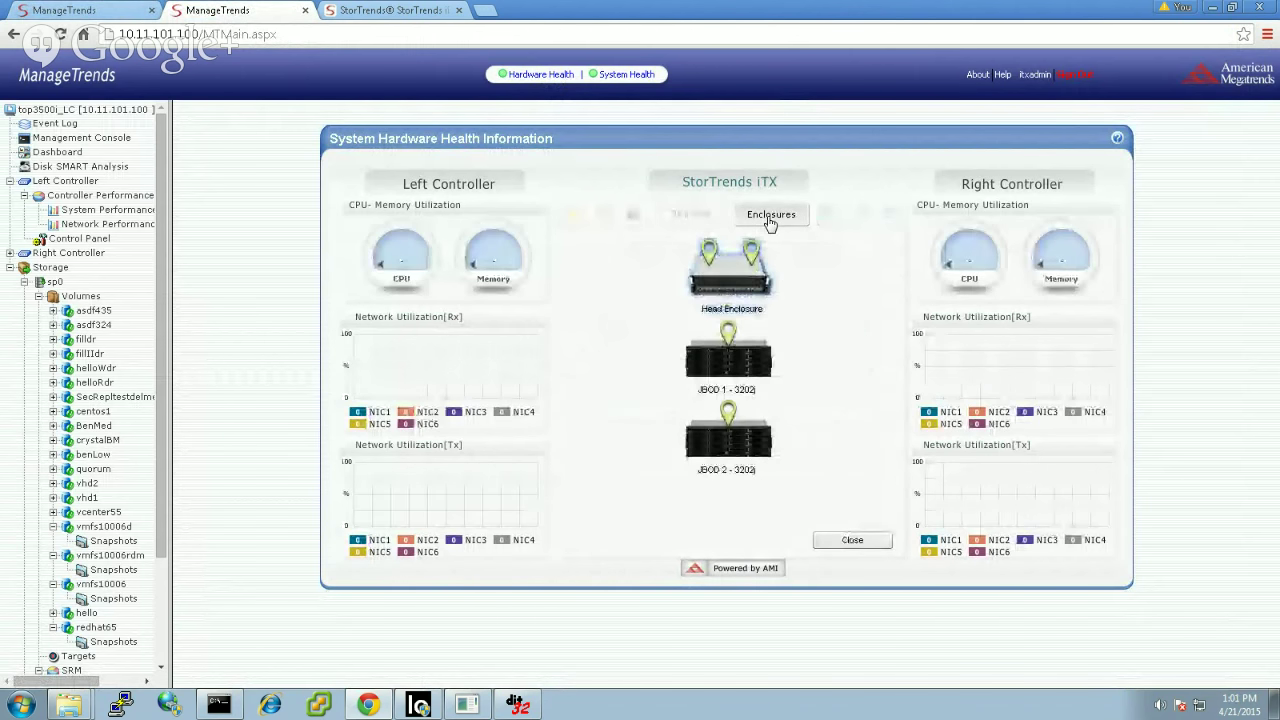
{"action": "left_click", "coordinate": [735, 452]}
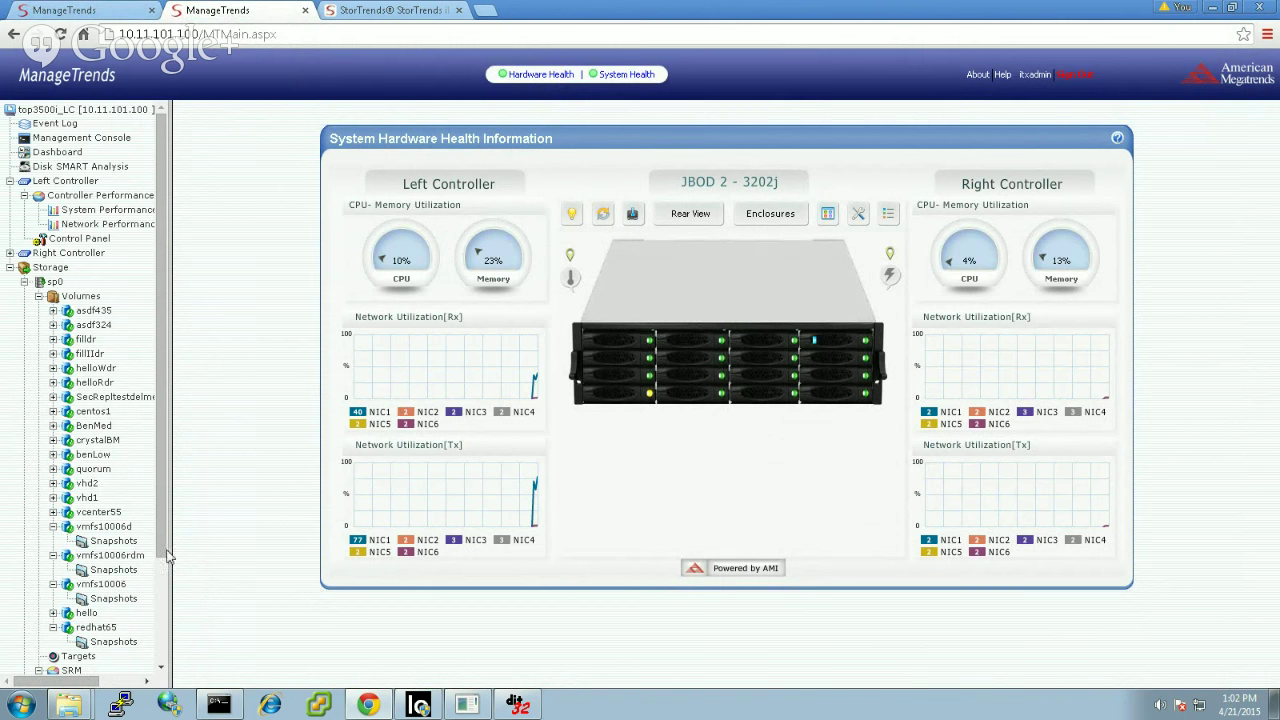
{"action": "scroll", "coordinate": [160, 578], "scroll_direction": "down", "scroll_amount": 3}
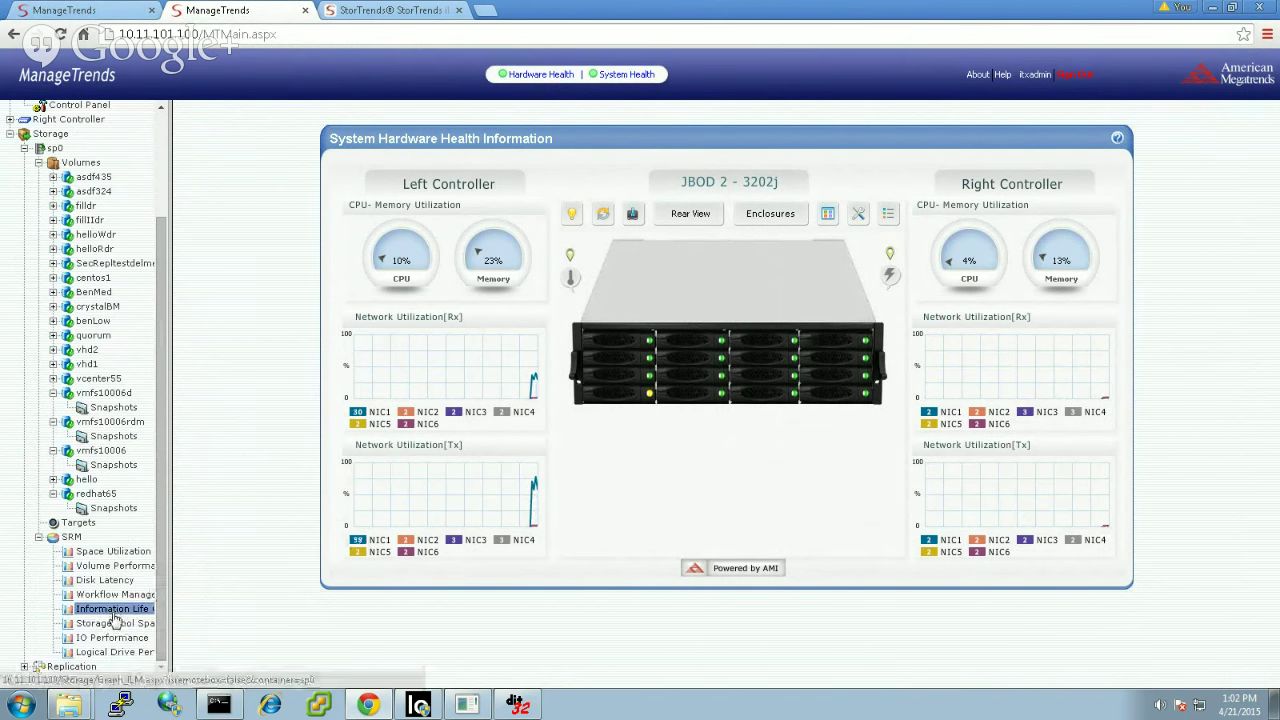
Step: Show sp0's Information Life Cycle report down to the Tier 3: Cost7 chart
{"action": "left_click", "coordinate": [113, 610]}
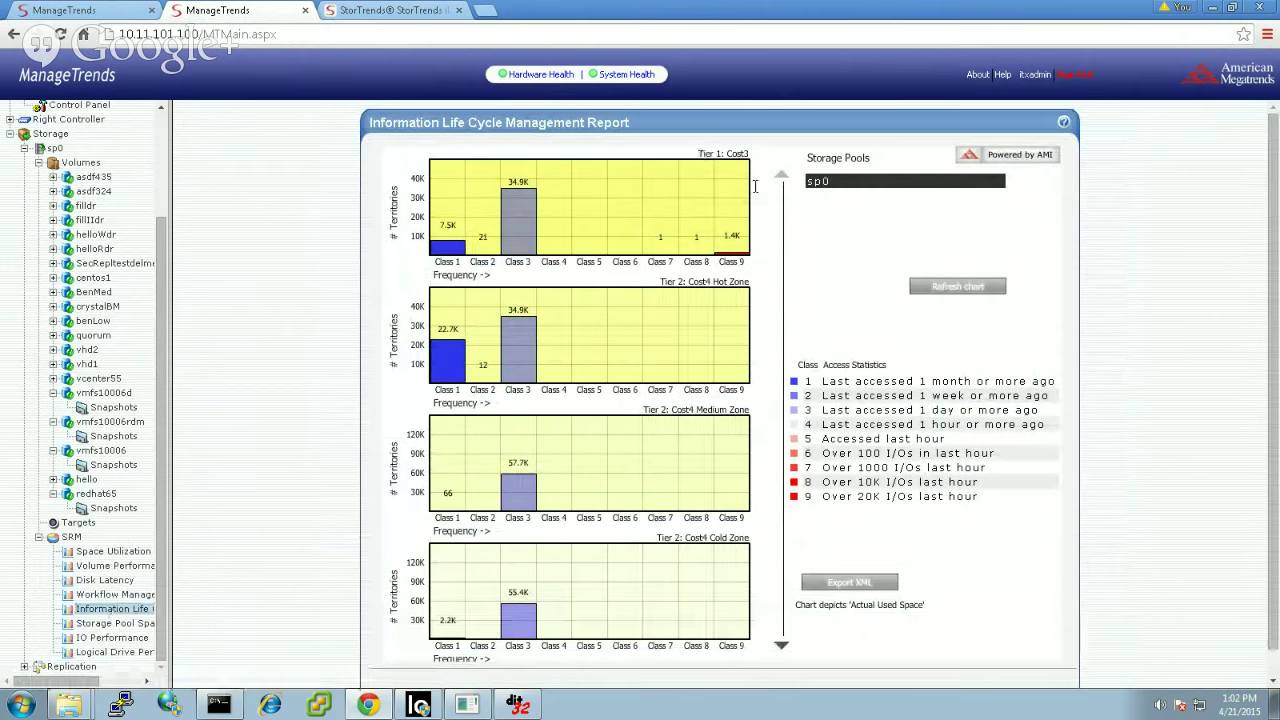
{"action": "left_click", "coordinate": [782, 648]}
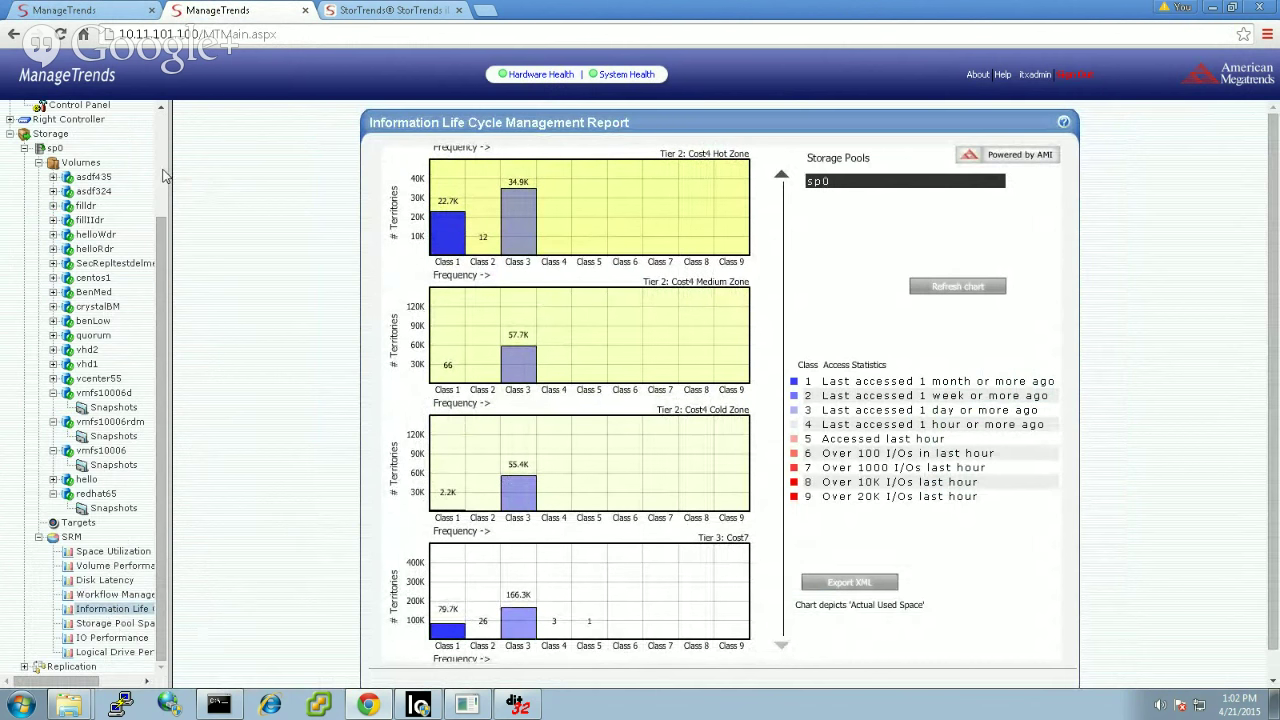
Step: Delete volumes asdf435 and asdf324, confirming each deletion
{"action": "right_click", "coordinate": [94, 177]}
{"action": "left_click", "coordinate": [75, 191]}
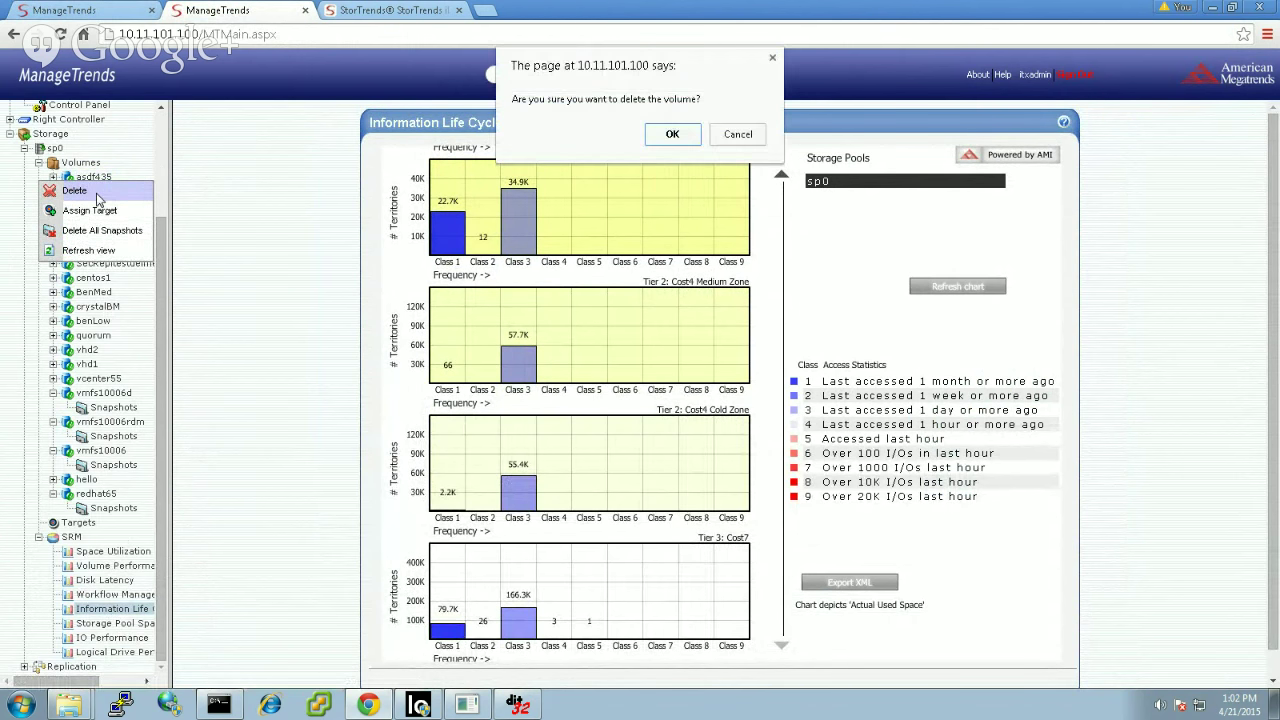
{"action": "left_click", "coordinate": [665, 135]}
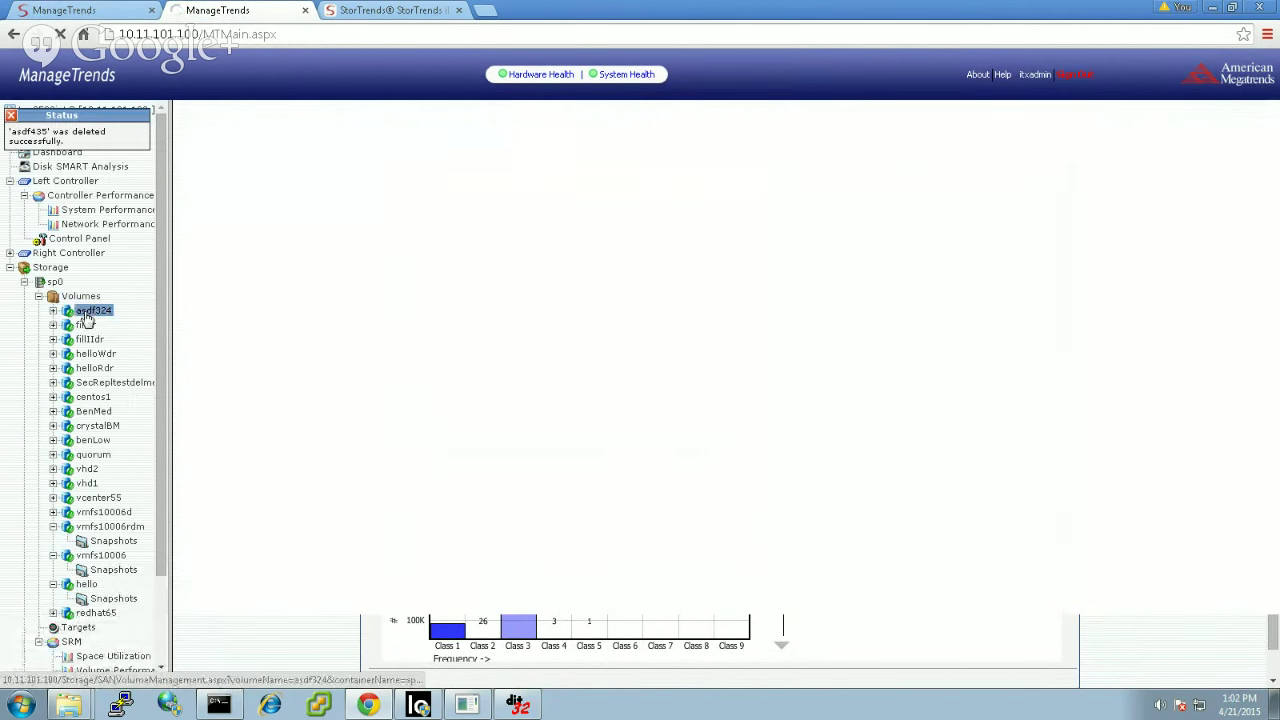
{"action": "right_click", "coordinate": [90, 310]}
{"action": "left_click", "coordinate": [86, 325]}
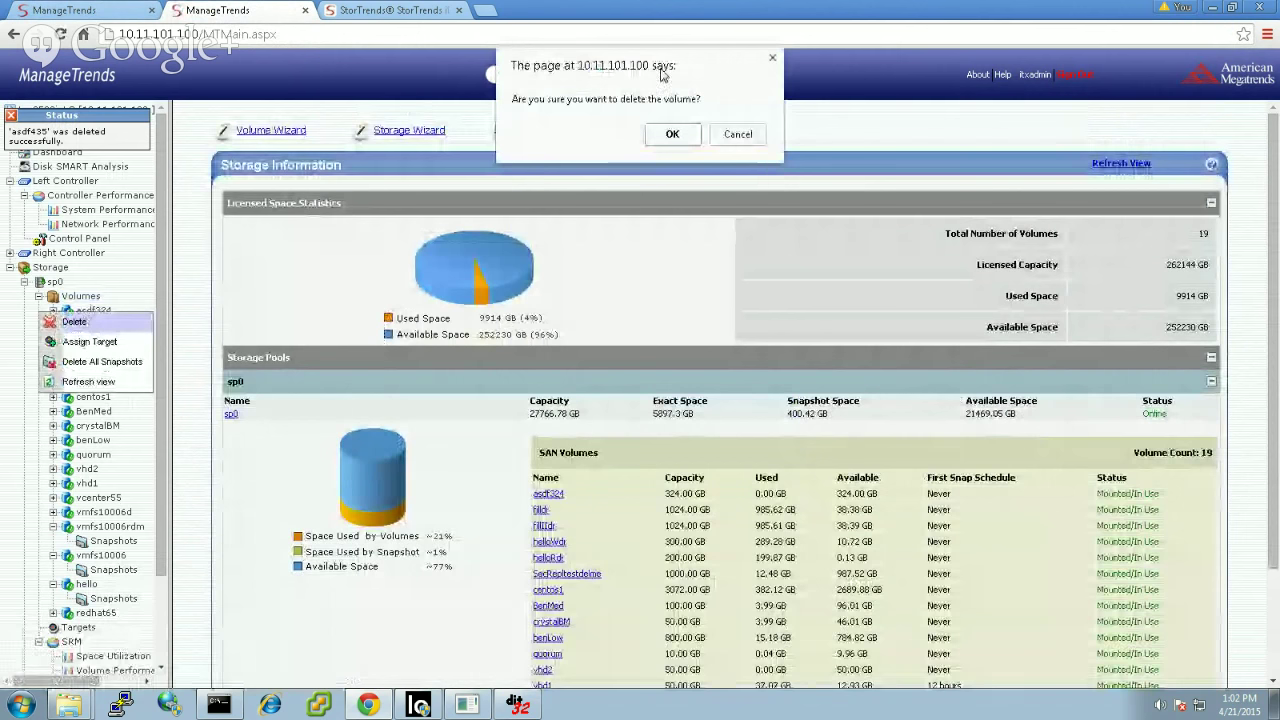
{"action": "left_click", "coordinate": [666, 134]}
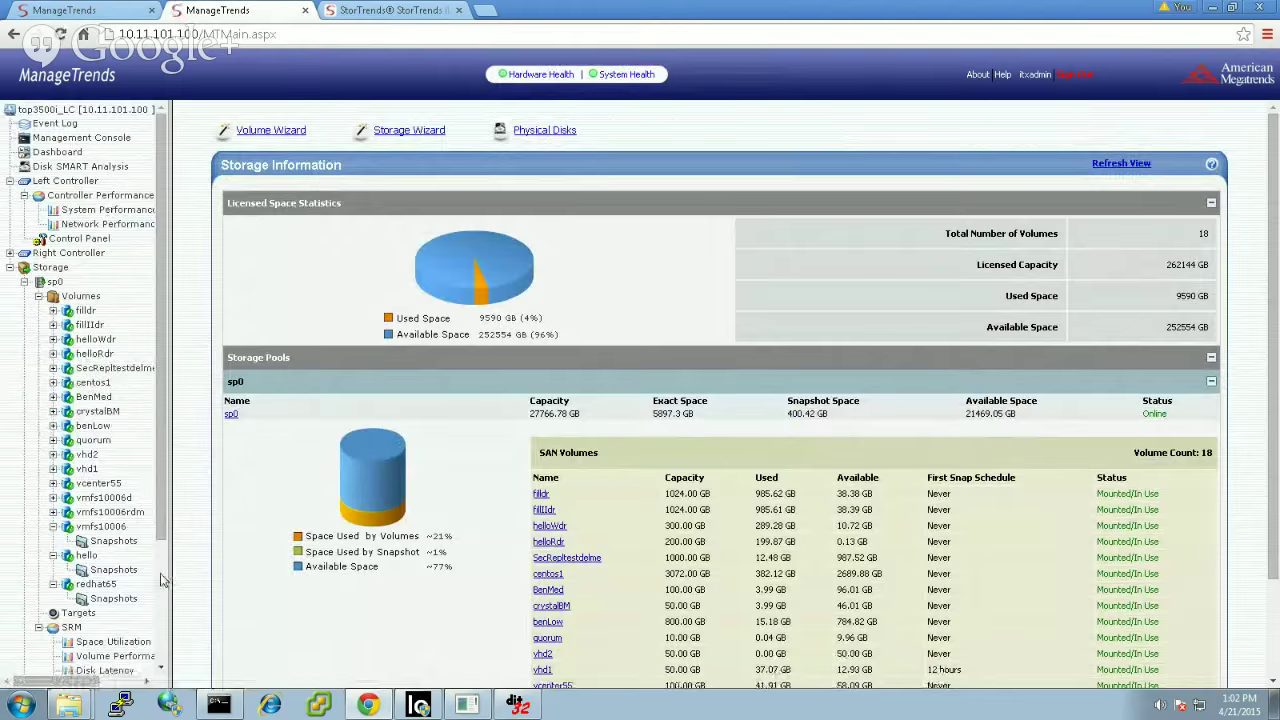
{"action": "scroll", "coordinate": [160, 580], "scroll_direction": "down", "scroll_amount": 3}
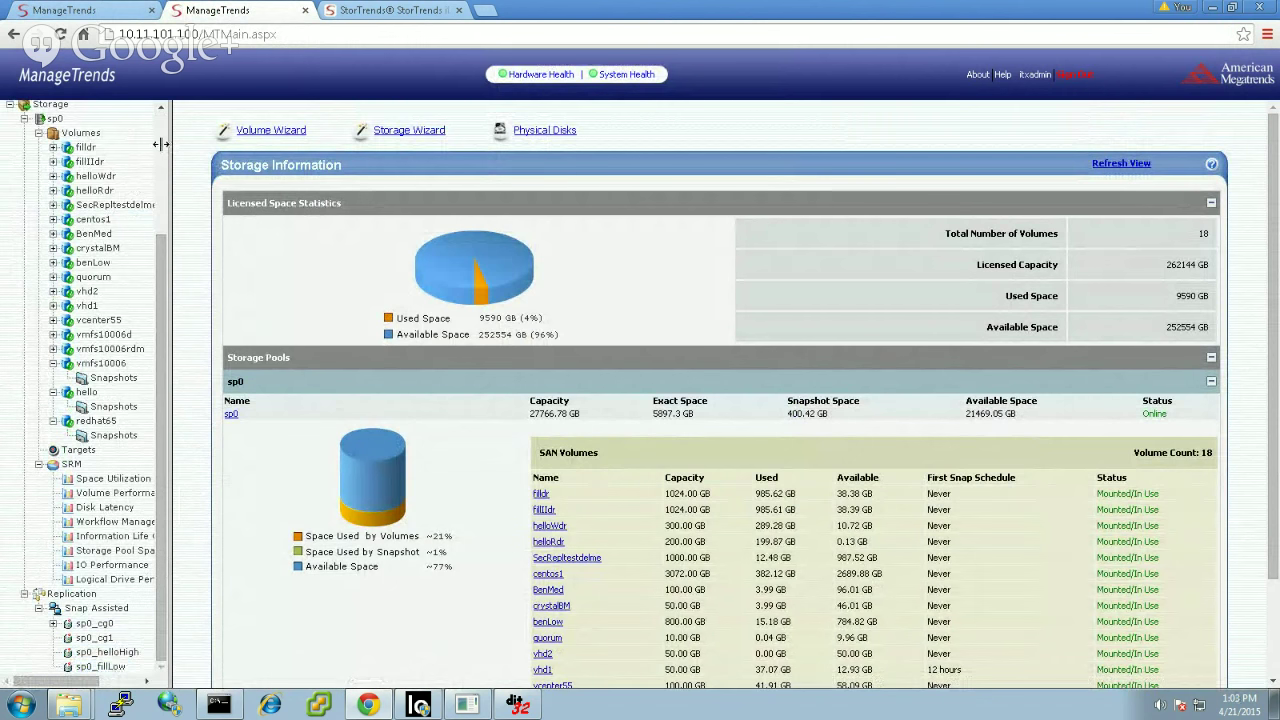
{"action": "scroll", "coordinate": [162, 148], "scroll_direction": "up", "scroll_amount": 4}
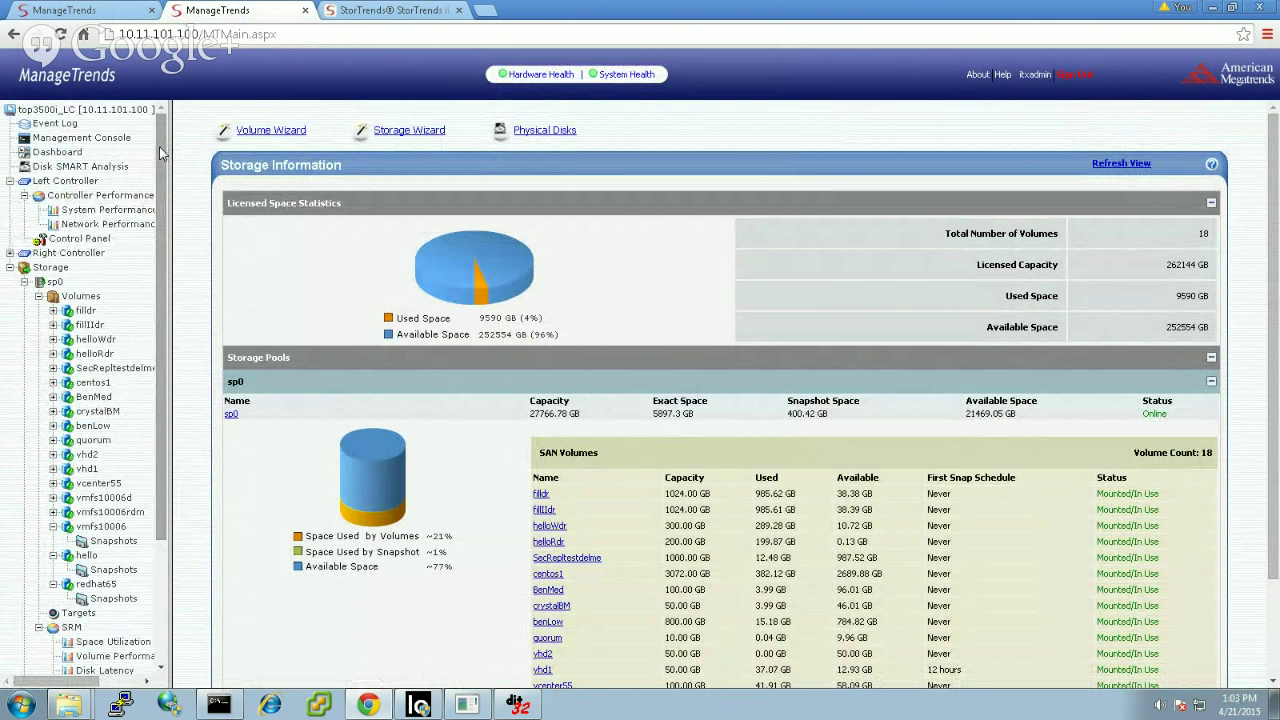
Step: Show sp0's pool settings scrolled down to SRM Configuration and the Tier Policy timeline
{"action": "left_click", "coordinate": [55, 282]}
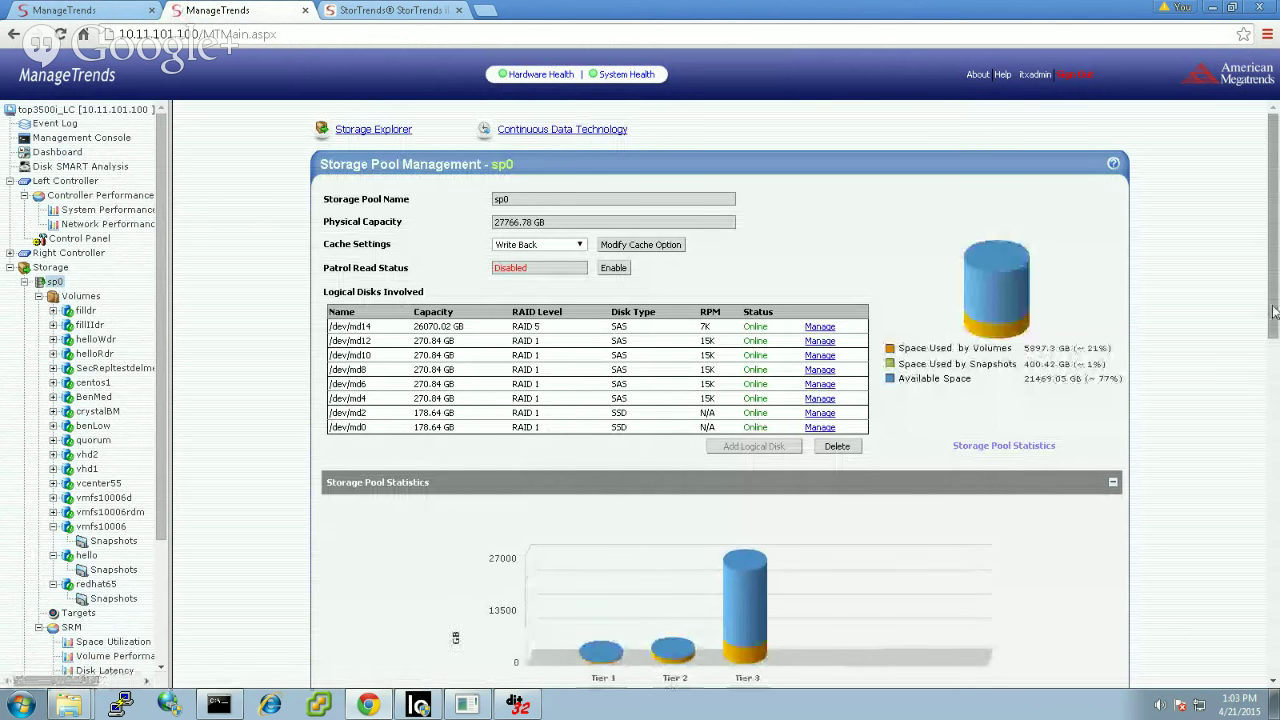
{"action": "left_click_drag", "start_coordinate": [1274, 312], "coordinate": [1275, 450]}
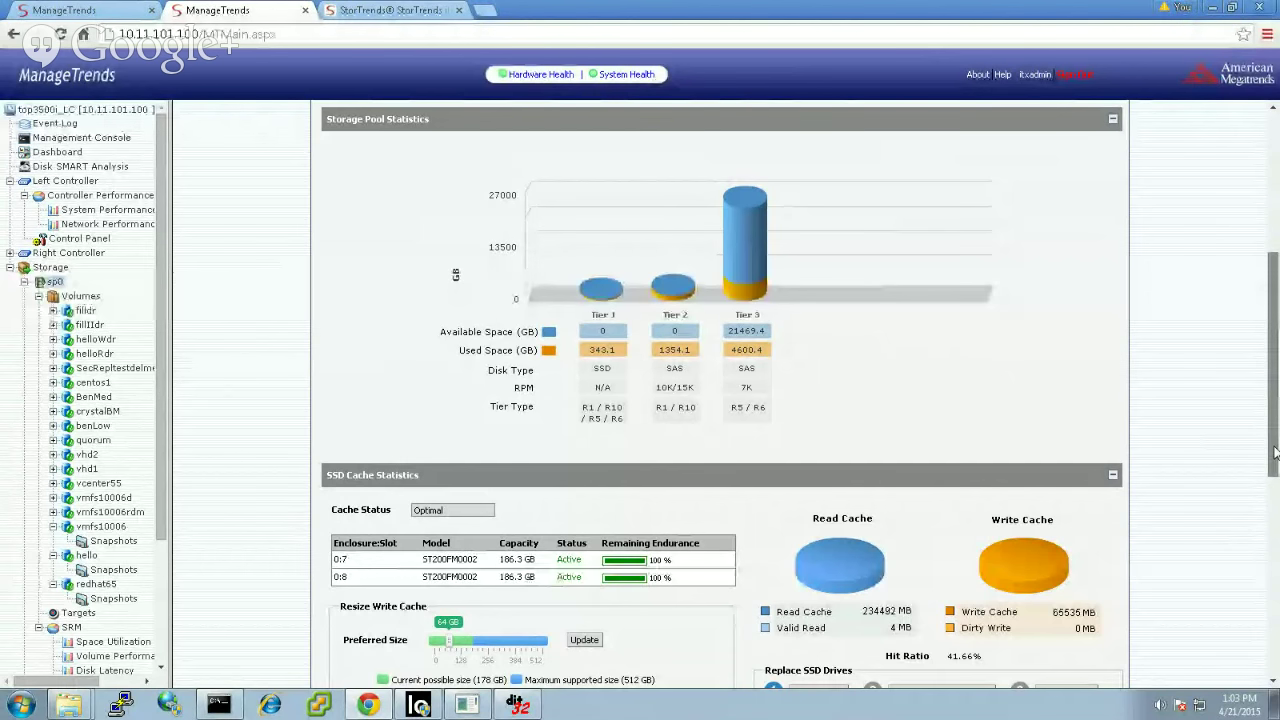
{"action": "left_click_drag", "start_coordinate": [1277, 450], "coordinate": [1275, 472]}
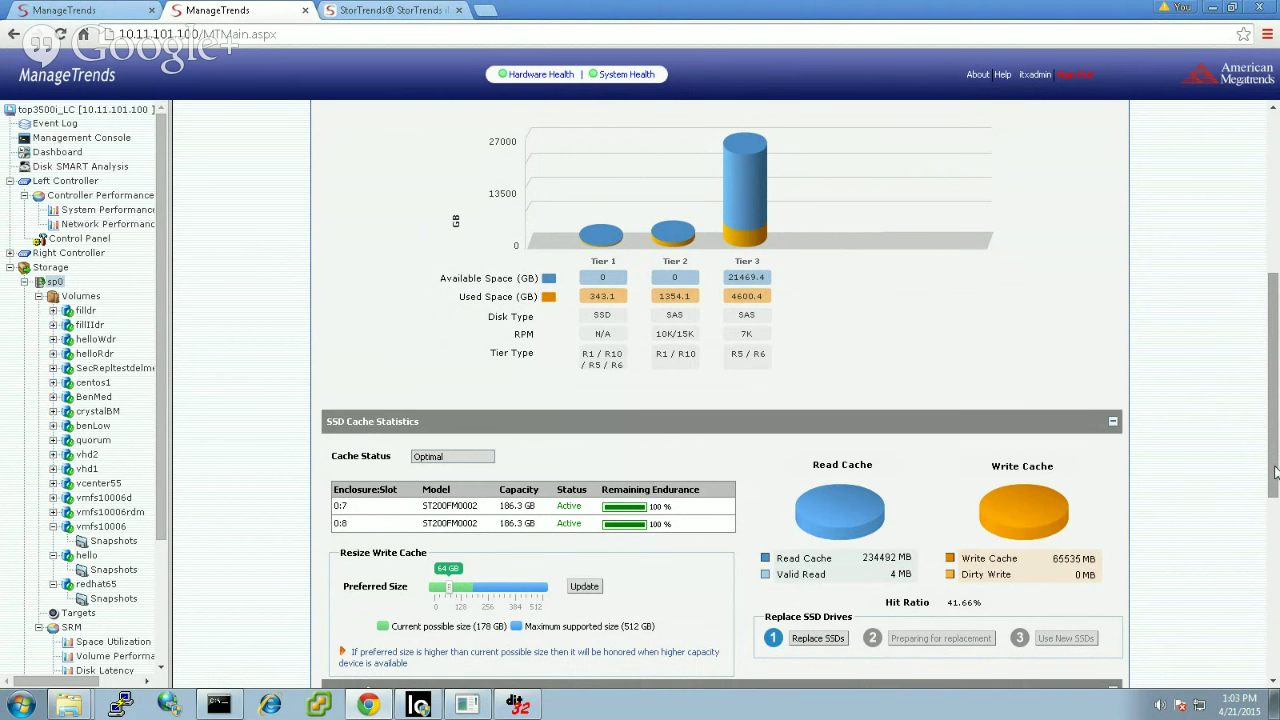
{"action": "left_click_drag", "start_coordinate": [1275, 475], "coordinate": [1276, 658]}
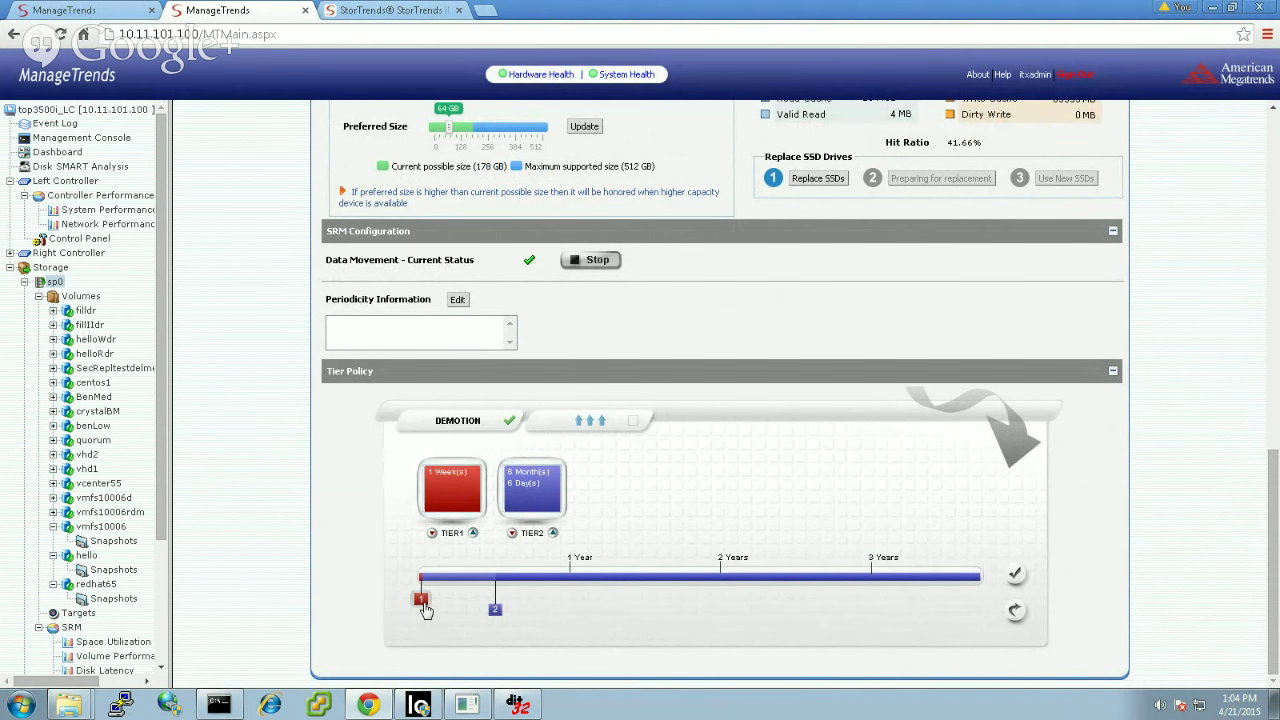
Step: Set Tier 1 demotion to 2 months, shorten Tier 2's, and lower promotion thresholds to 504 and 1233
{"action": "left_click_drag", "start_coordinate": [421, 599], "coordinate": [443, 600]}
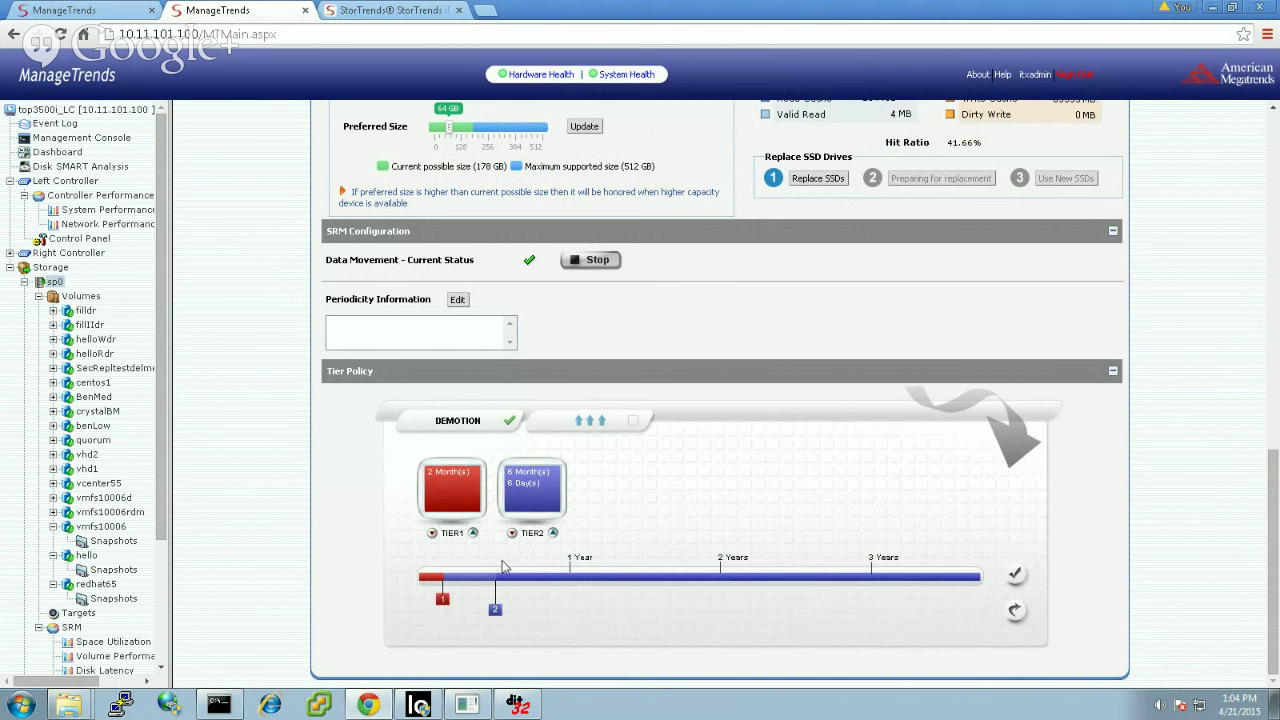
{"action": "left_click_drag", "start_coordinate": [495, 611], "coordinate": [474, 609]}
{"action": "left_click", "coordinate": [634, 422]}
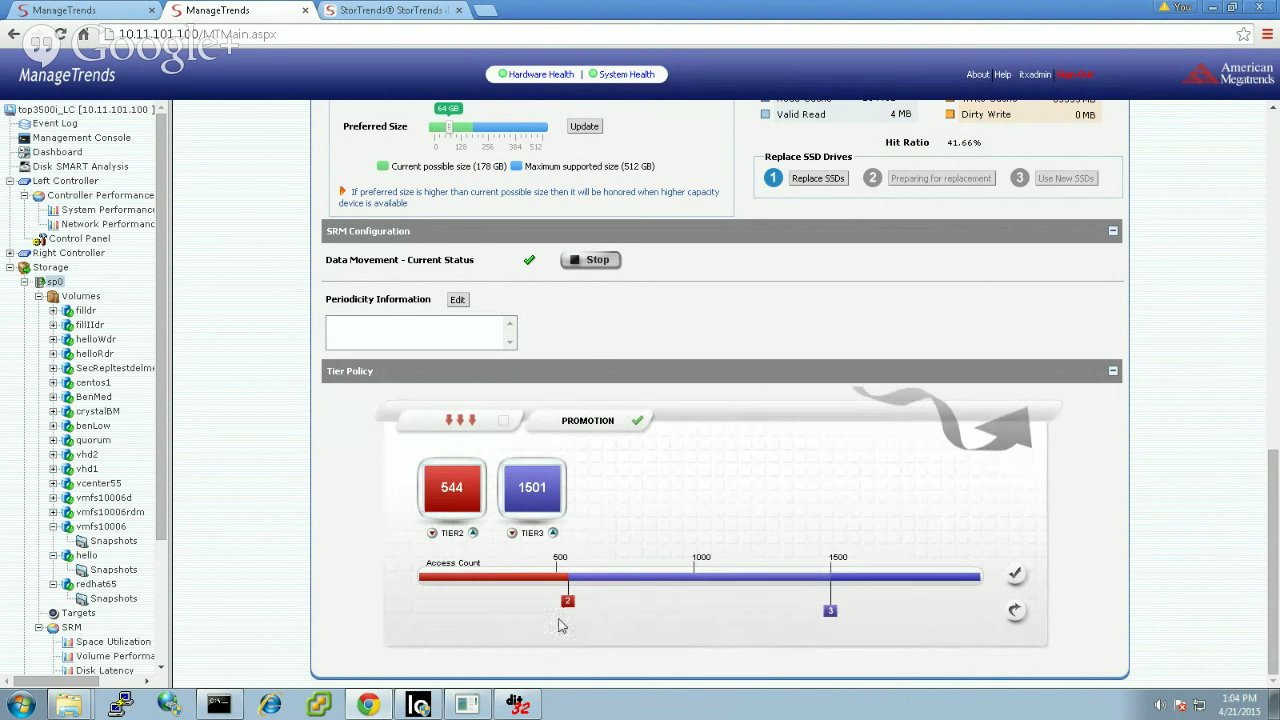
{"action": "left_click_drag", "start_coordinate": [565, 605], "coordinate": [556, 606]}
{"action": "left_click_drag", "start_coordinate": [830, 610], "coordinate": [756, 612]}
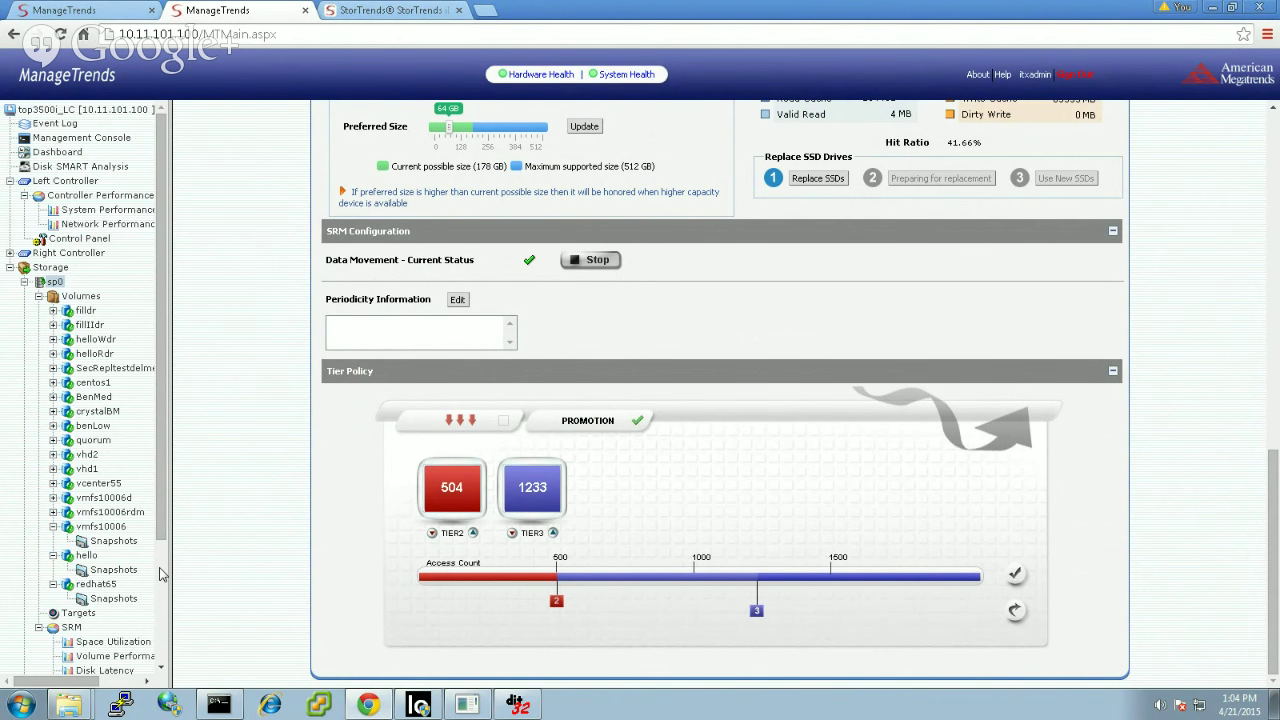
{"action": "scroll", "coordinate": [160, 569], "scroll_direction": "down", "scroll_amount": 3}
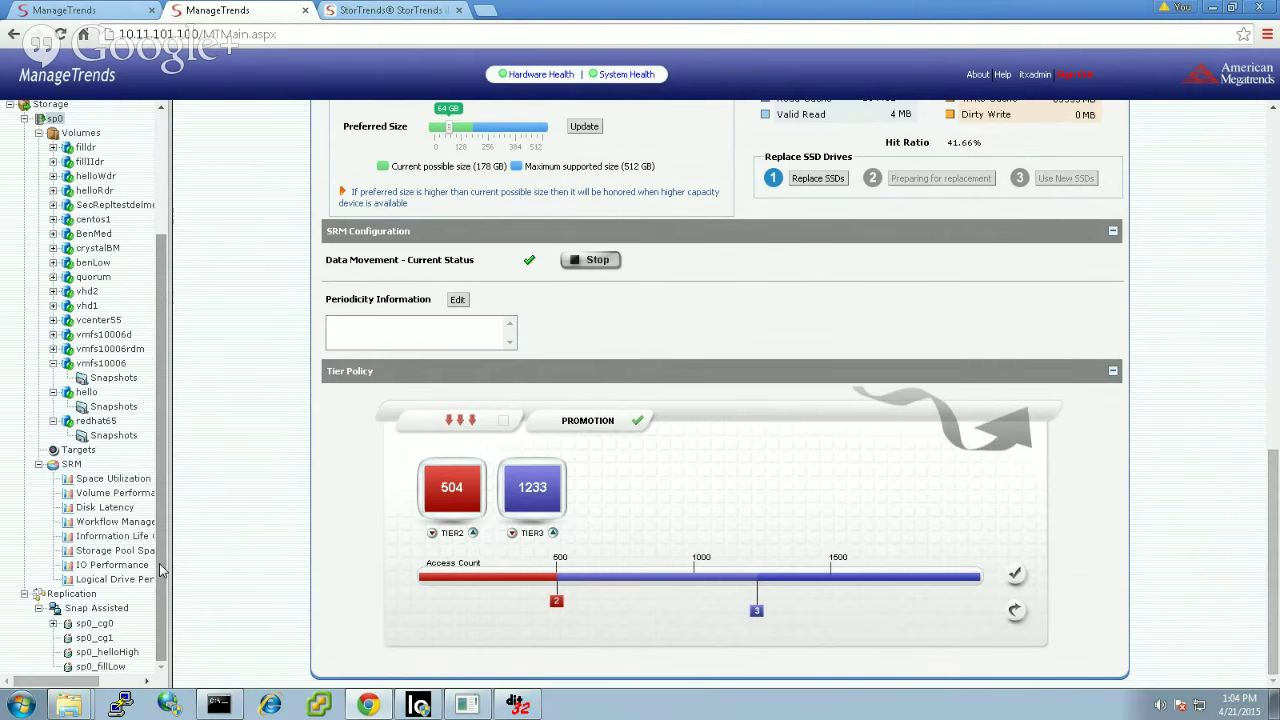
Step: Set volume hello's Performance Profile tier residency and keep SSD caching on Accelerate Only Random IOs
{"action": "left_click", "coordinate": [86, 393]}
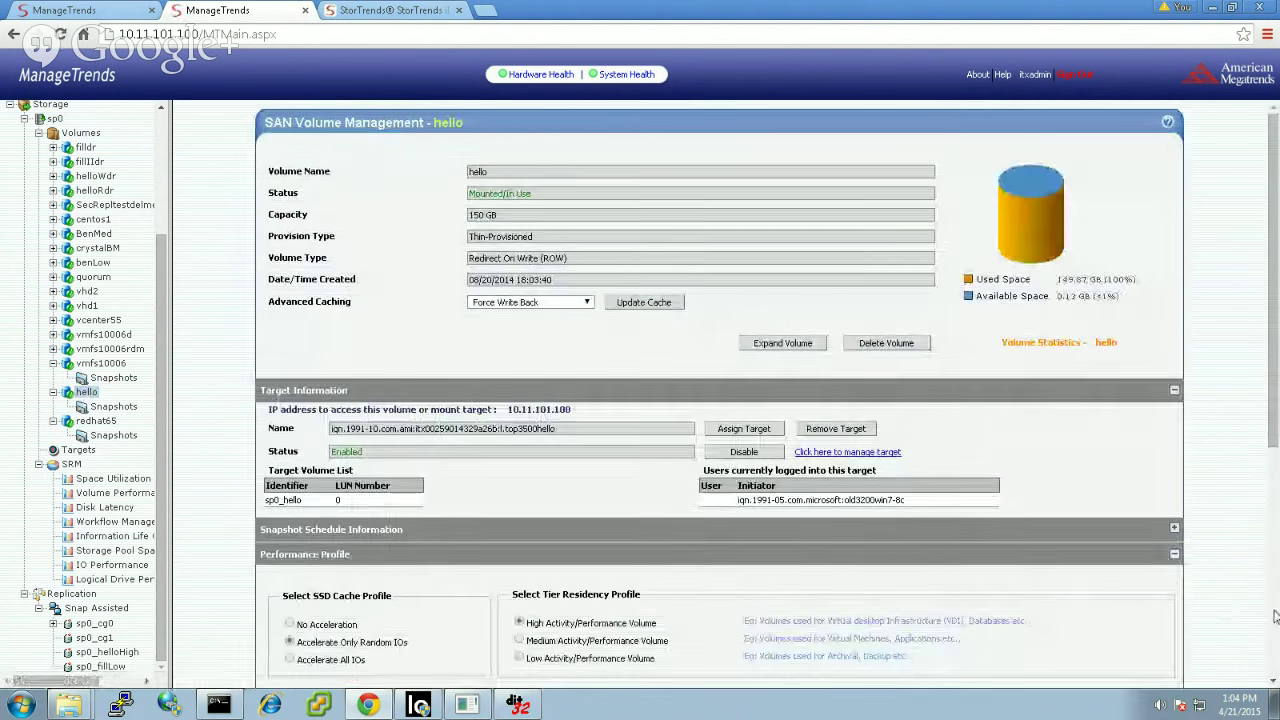
{"action": "scroll", "coordinate": [1275, 617], "scroll_direction": "down", "scroll_amount": 4}
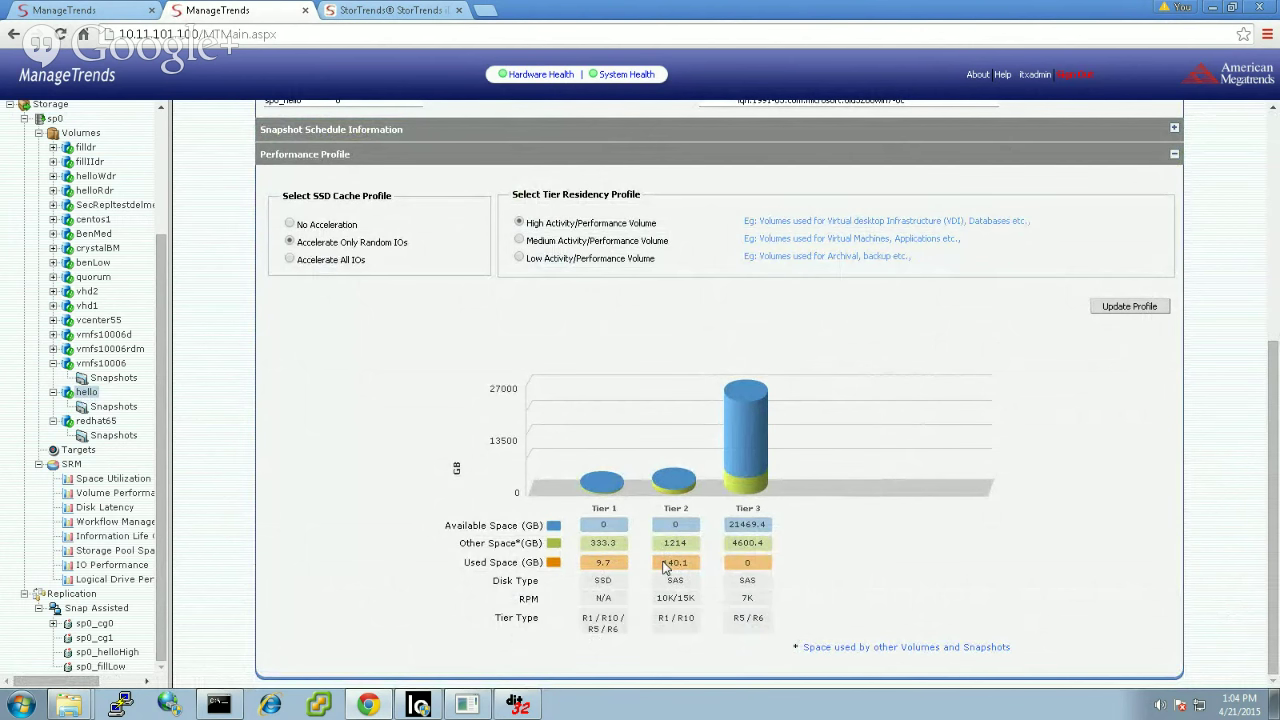
{"action": "left_click", "coordinate": [519, 241]}
{"action": "left_click", "coordinate": [290, 258]}
{"action": "left_click", "coordinate": [290, 243]}
Step: Chart the sp0_hello volume in the Volume Performance report
{"action": "left_click", "coordinate": [120, 494]}
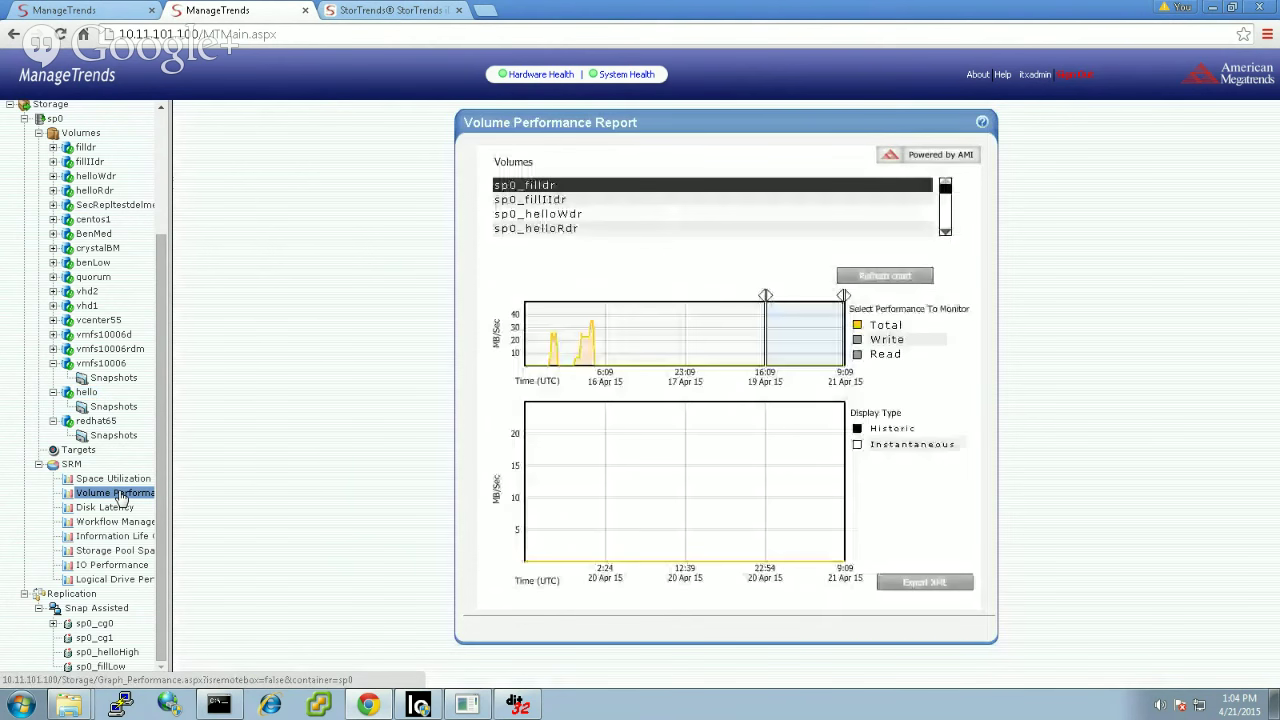
{"action": "left_click", "coordinate": [945, 232]}
{"action": "left_click", "coordinate": [945, 232]}
{"action": "left_click", "coordinate": [945, 232]}
{"action": "left_click", "coordinate": [946, 234]}
{"action": "left_click", "coordinate": [946, 234]}
{"action": "left_click", "coordinate": [946, 234]}
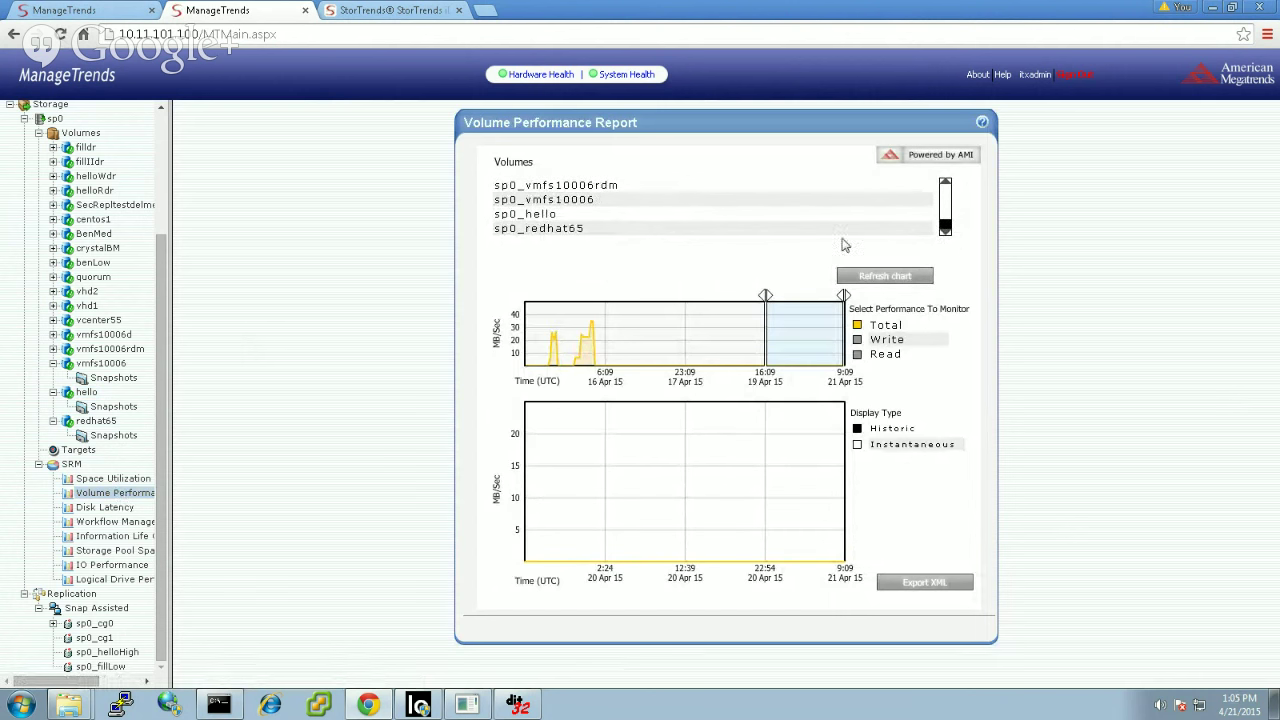
{"action": "left_click", "coordinate": [655, 216]}
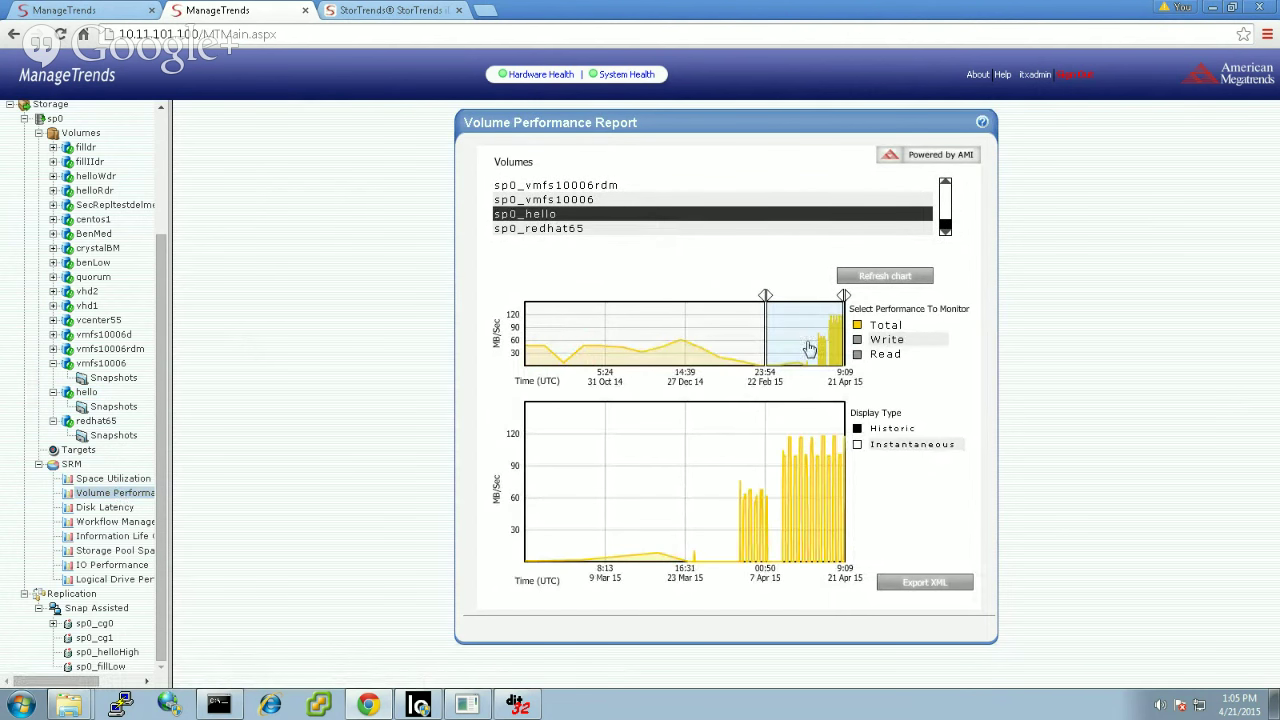
Step: Add Write and Read traffic, narrow the range to early April, then view IO Performance
{"action": "left_click", "coordinate": [857, 340]}
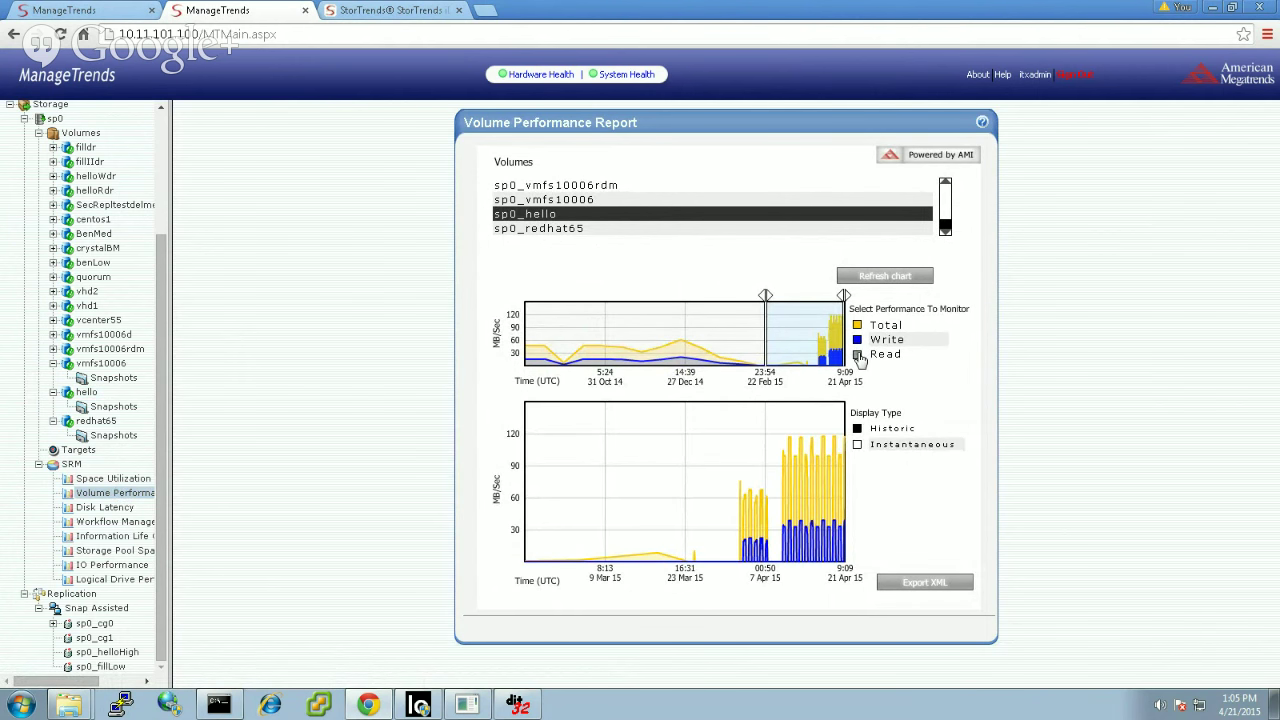
{"action": "left_click", "coordinate": [858, 356]}
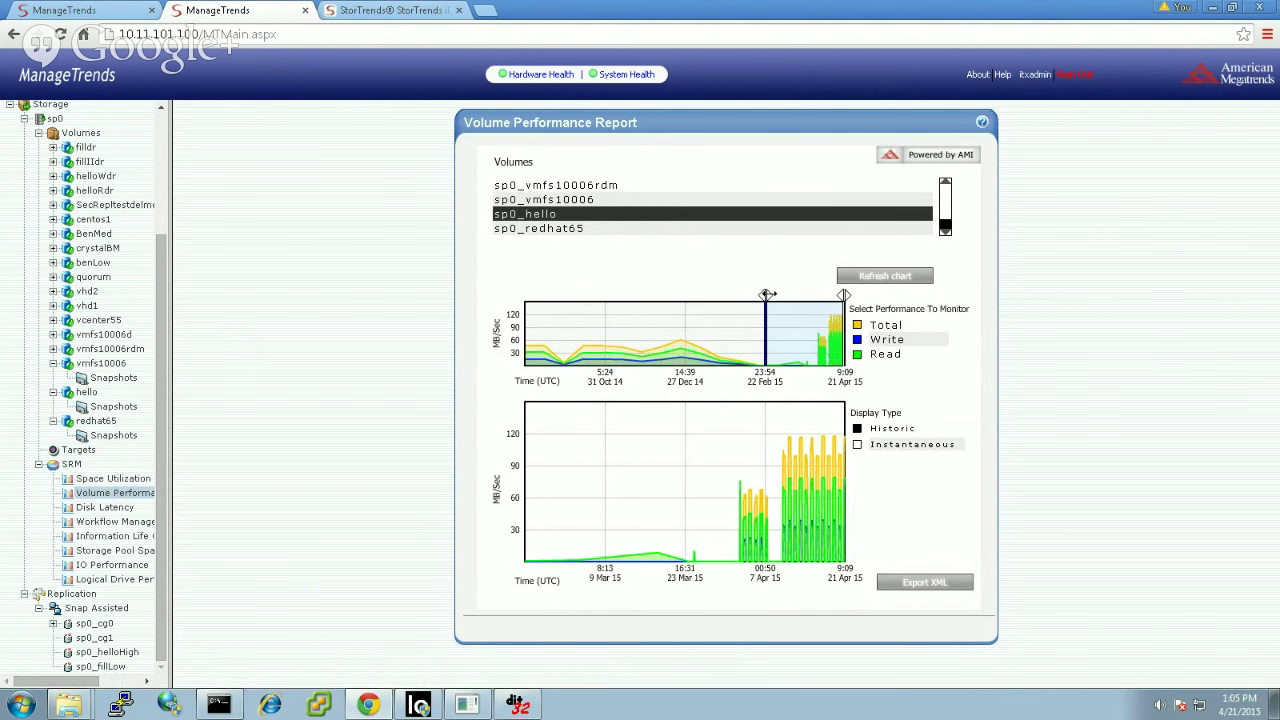
{"action": "left_click_drag", "start_coordinate": [767, 294], "coordinate": [837, 295]}
{"action": "left_click_drag", "start_coordinate": [838, 343], "coordinate": [818, 340]}
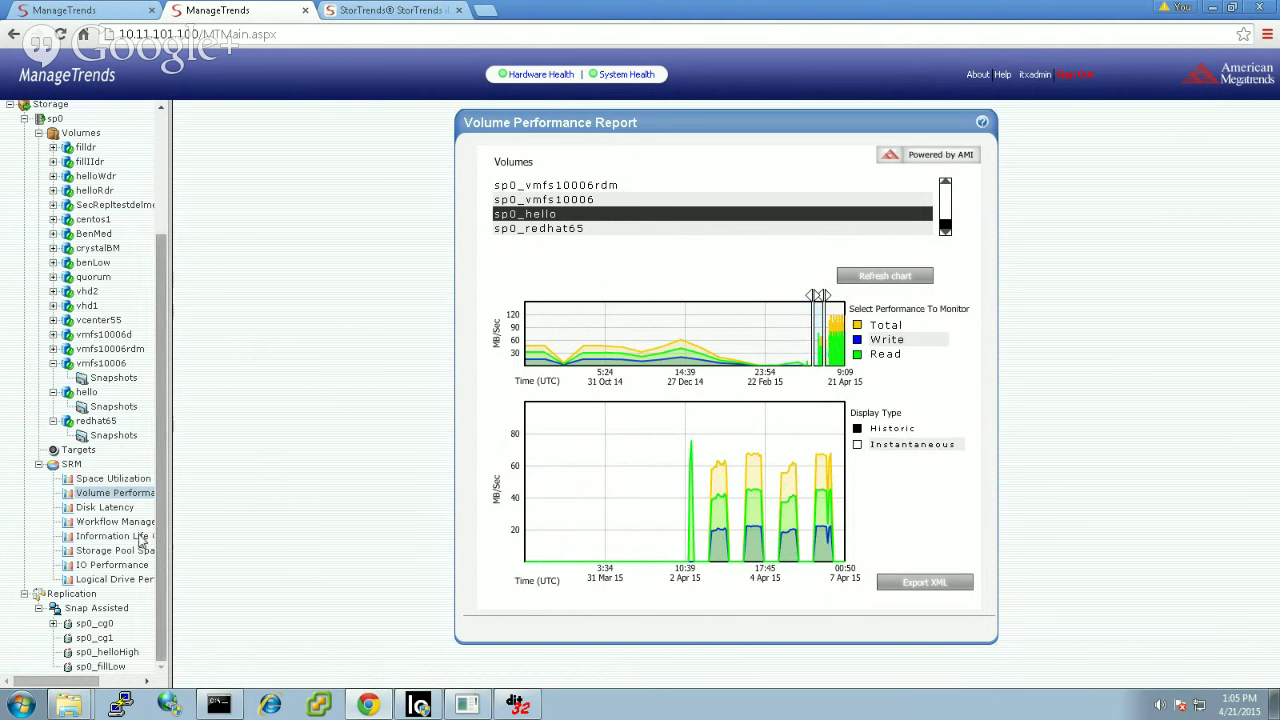
{"action": "left_click", "coordinate": [112, 565]}
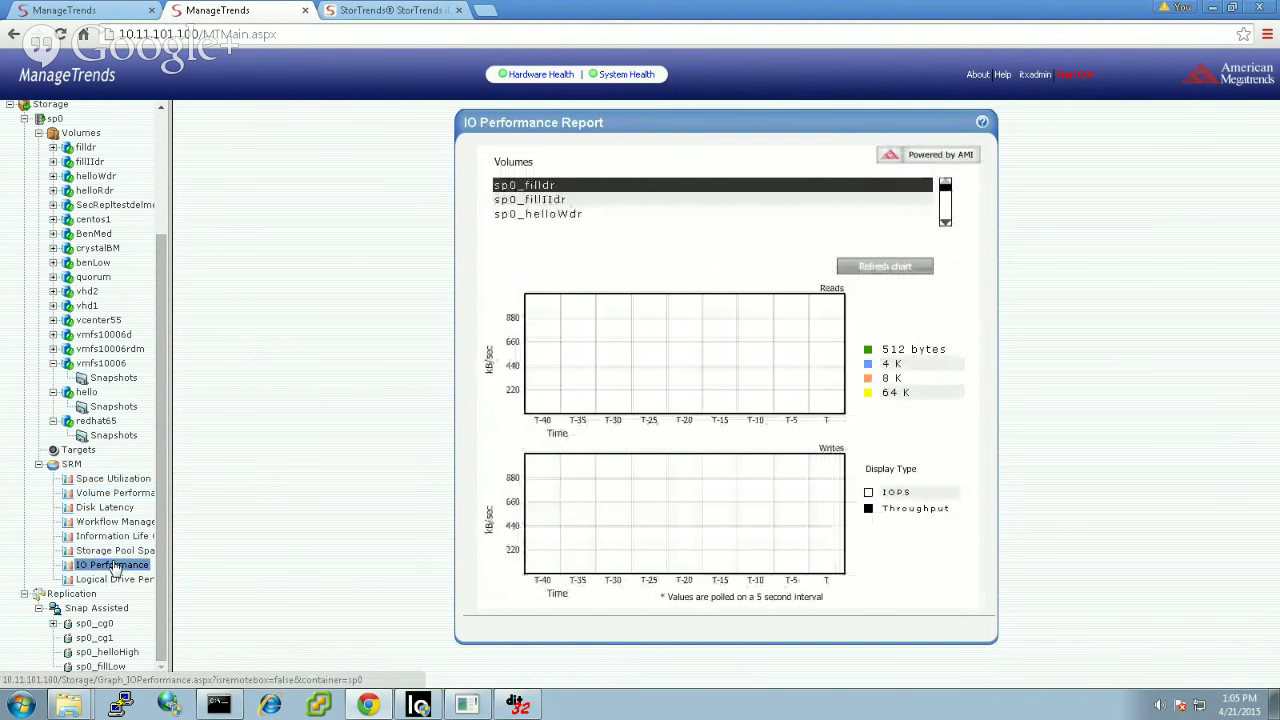
Step: Chart sp0_hello's reads and writes in IOPS, then move on to the Space Utilization report
{"action": "left_click", "coordinate": [869, 493]}
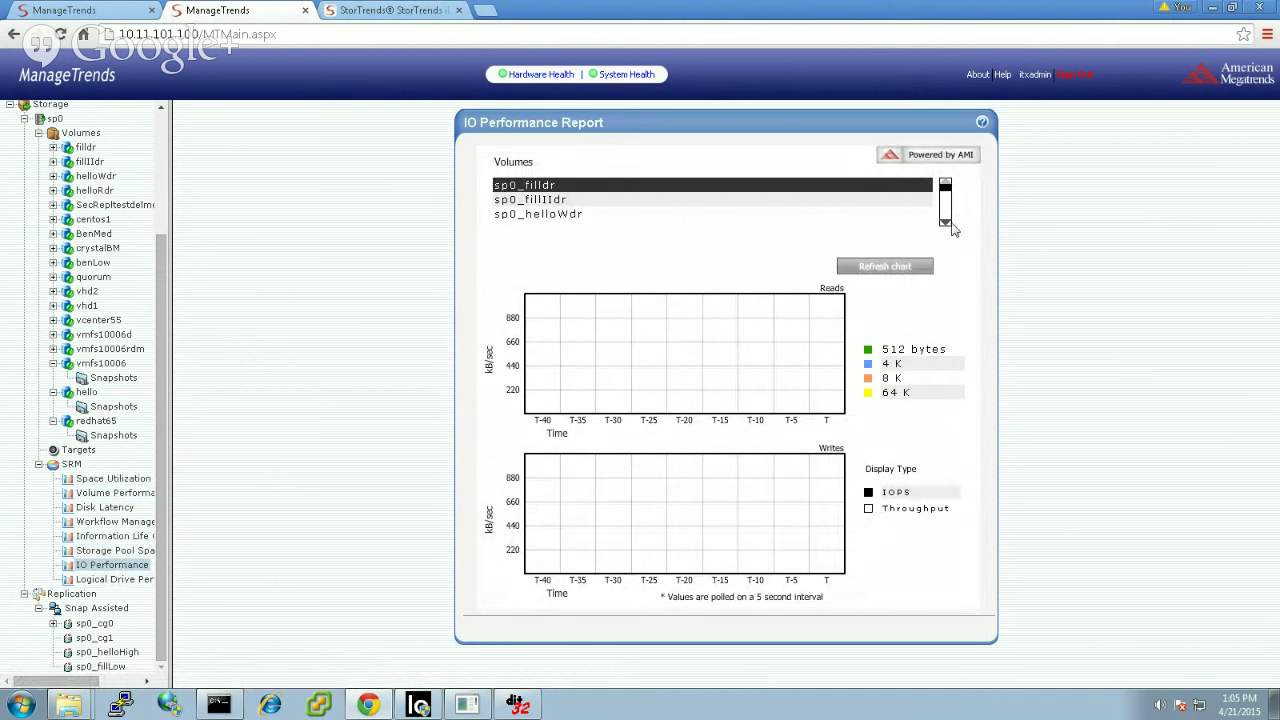
{"action": "left_click", "coordinate": [945, 222]}
{"action": "left_click", "coordinate": [945, 222]}
{"action": "left_click", "coordinate": [945, 222]}
{"action": "left_click", "coordinate": [945, 222]}
{"action": "left_click", "coordinate": [945, 222]}
{"action": "left_click", "coordinate": [945, 222]}
{"action": "left_click", "coordinate": [945, 222]}
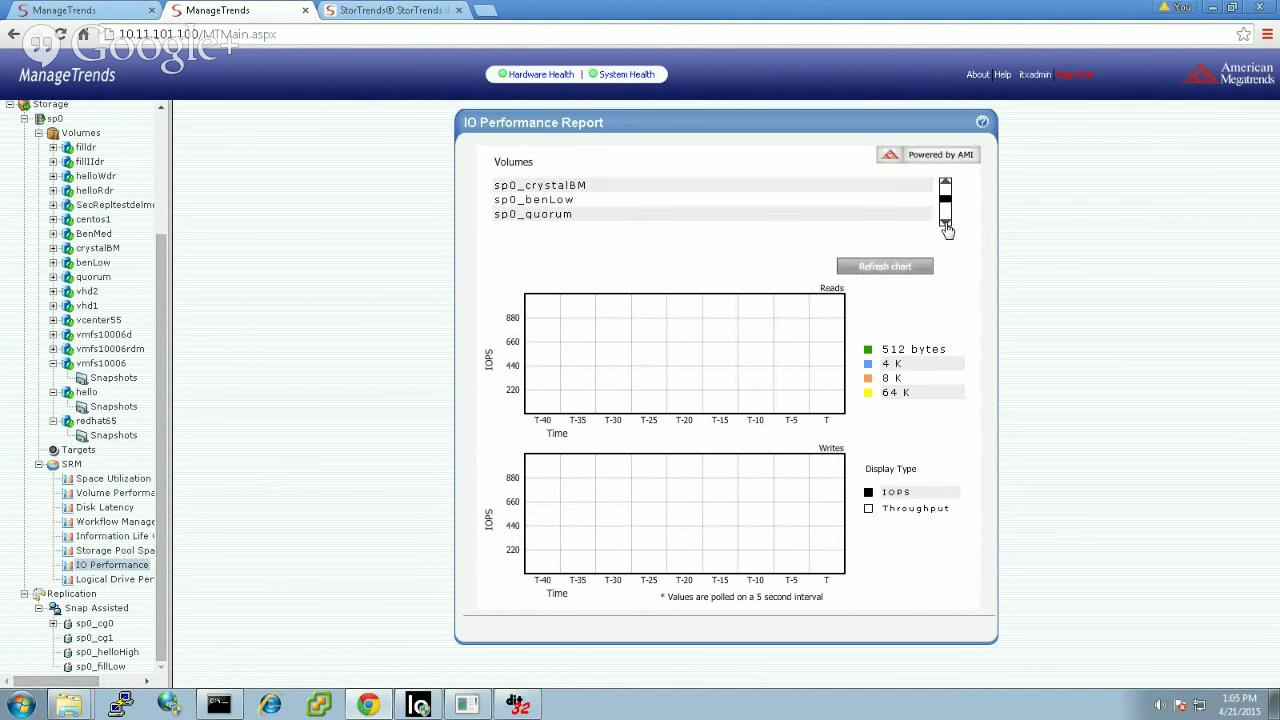
{"action": "left_click", "coordinate": [945, 222]}
{"action": "left_click", "coordinate": [945, 222]}
{"action": "left_click", "coordinate": [945, 222]}
{"action": "left_click", "coordinate": [945, 222]}
{"action": "left_click", "coordinate": [945, 222]}
{"action": "left_click", "coordinate": [945, 222]}
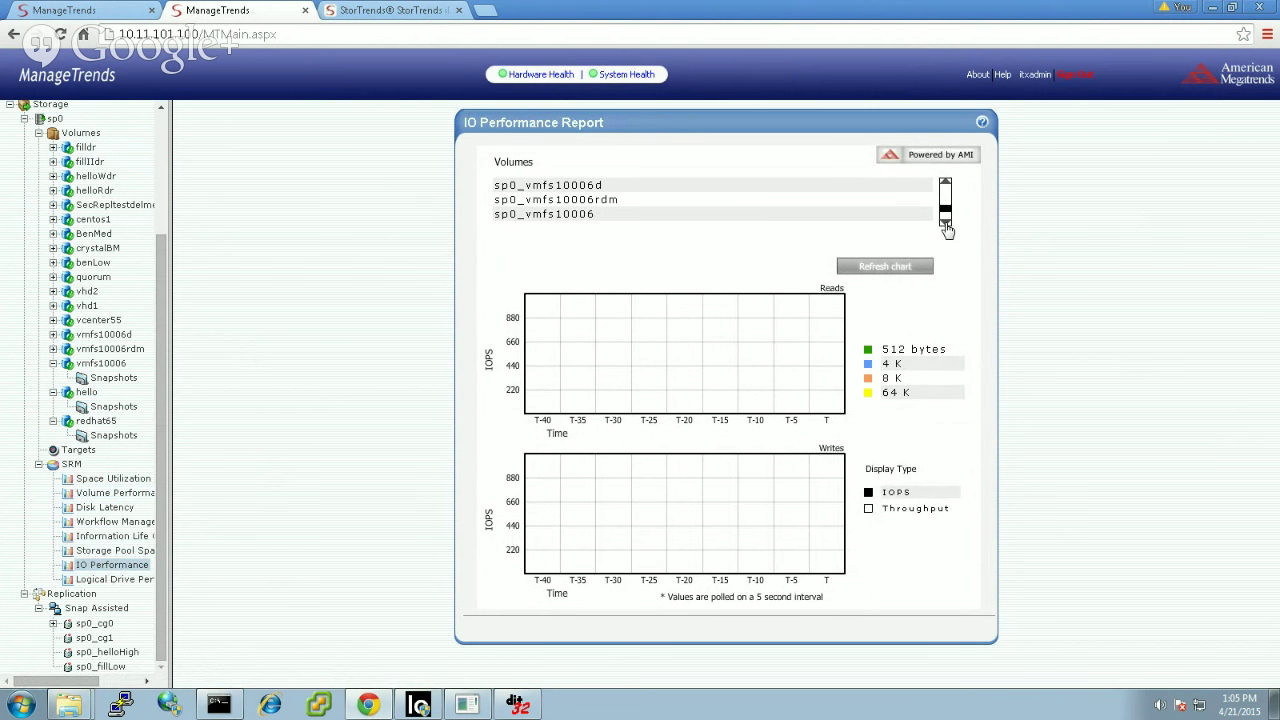
{"action": "left_click", "coordinate": [945, 222]}
{"action": "left_click", "coordinate": [945, 222]}
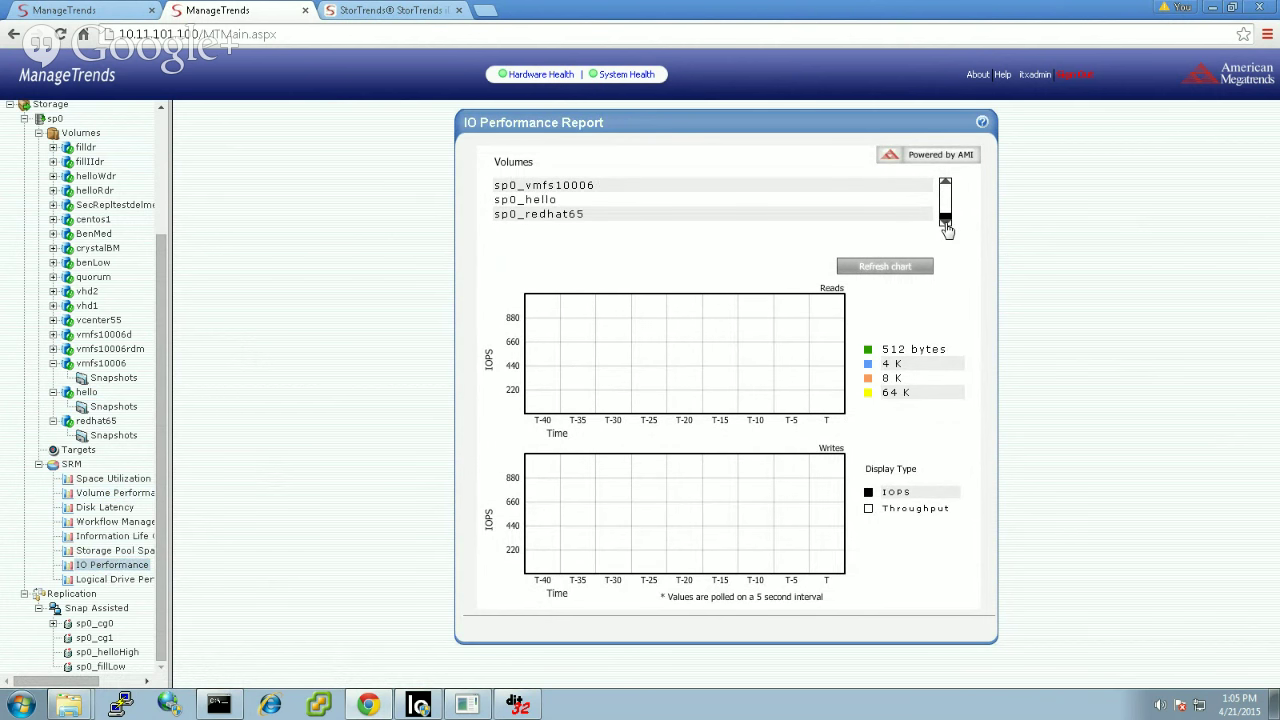
{"action": "left_click", "coordinate": [572, 203]}
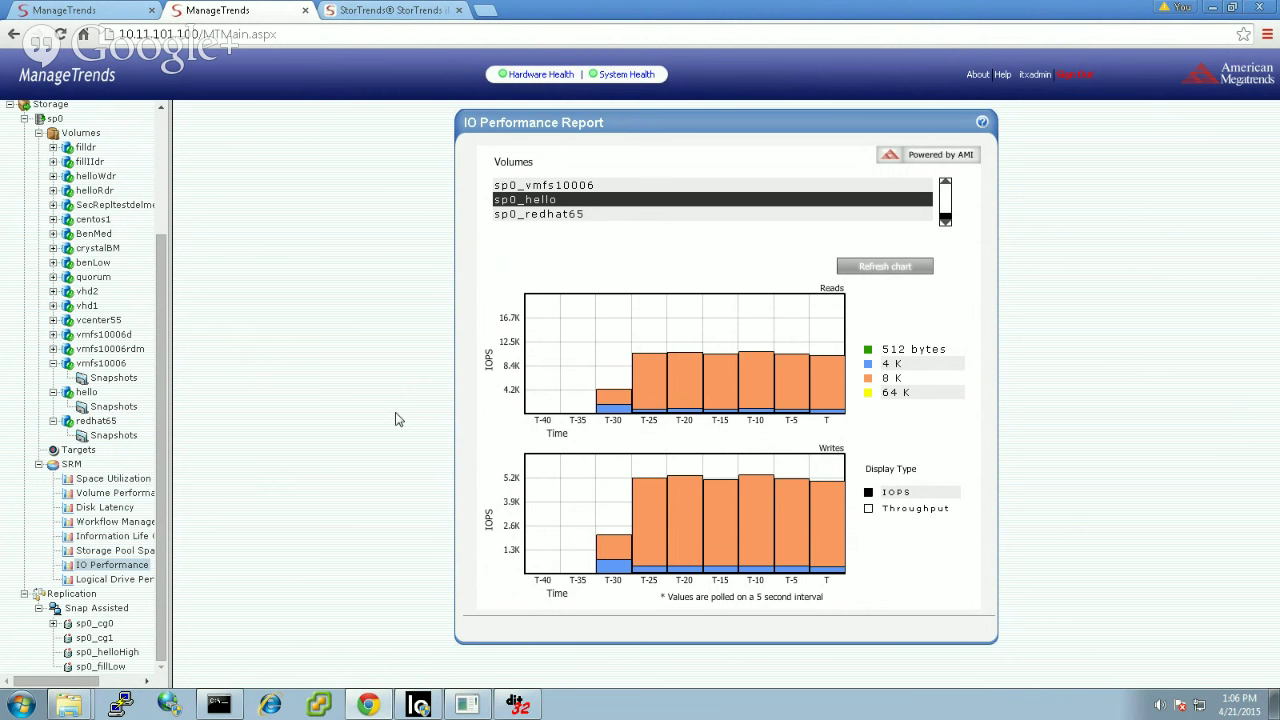
{"action": "left_click", "coordinate": [134, 480]}
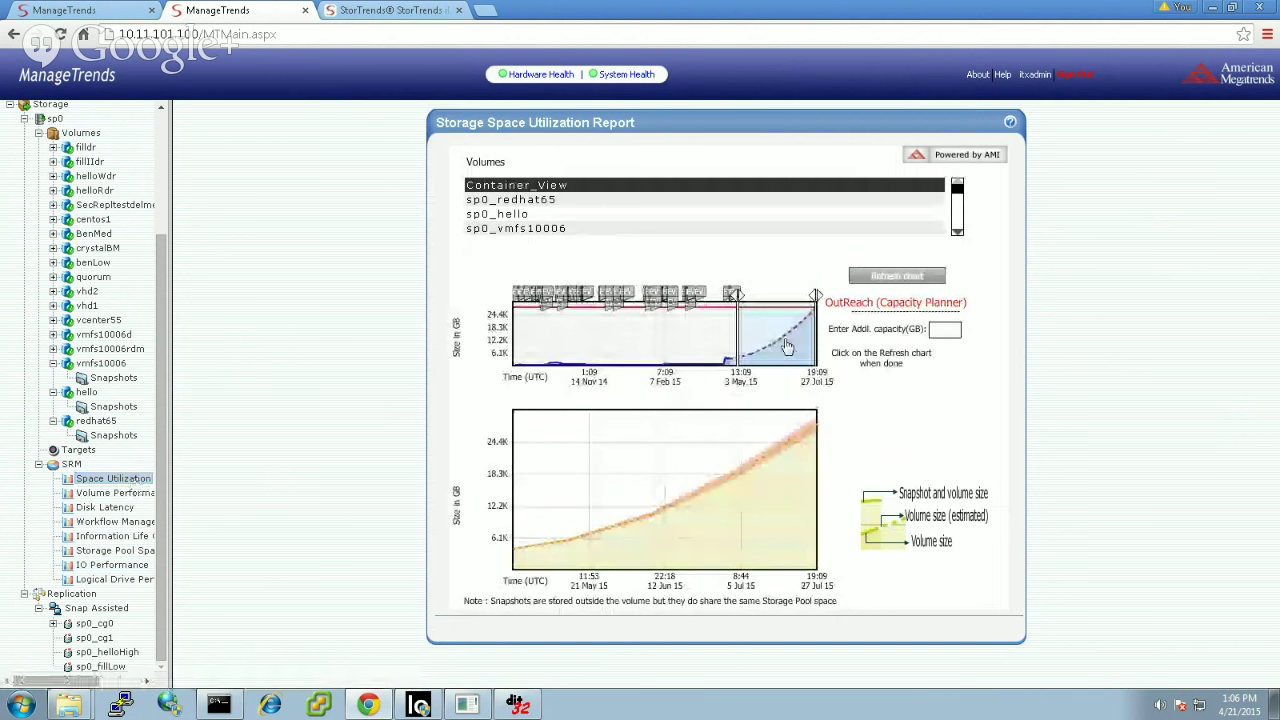
Step: Recalculate the capacity forecast with 16000 GB added, then view the Workflow Management report
{"action": "left_click_drag", "start_coordinate": [772, 345], "coordinate": [702, 356]}
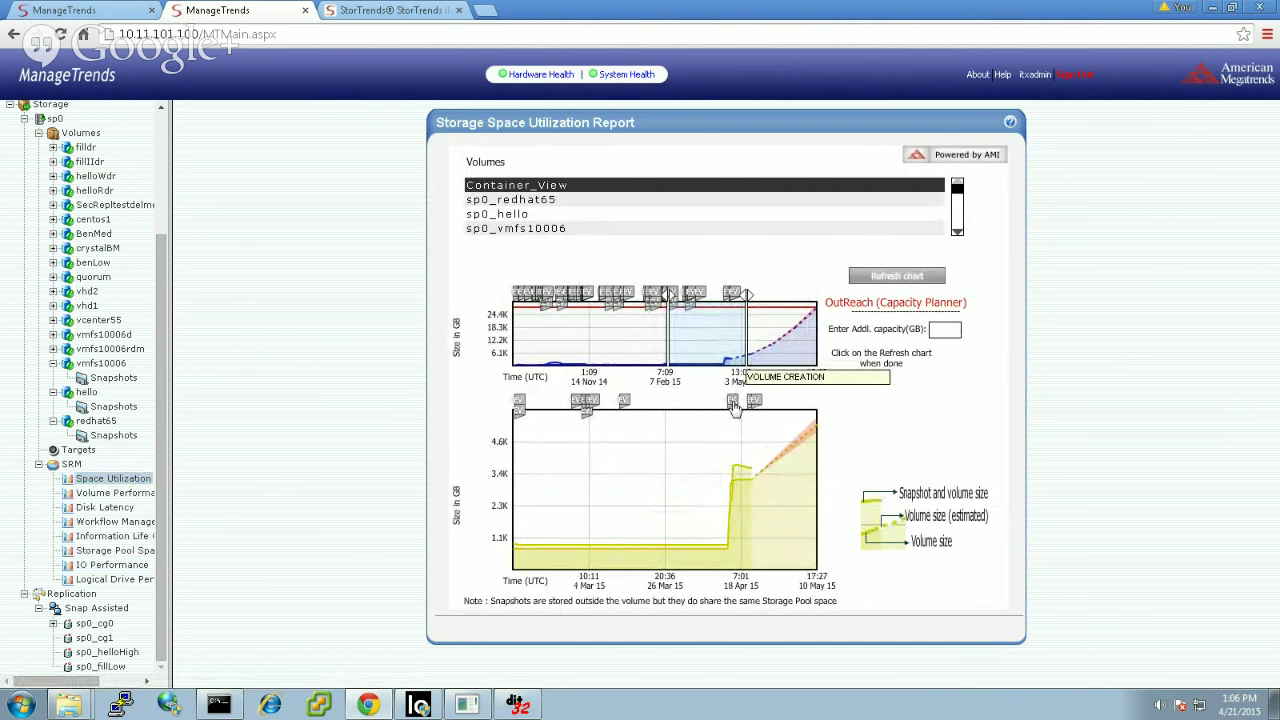
{"action": "mouse_move", "coordinate": [754, 404]}
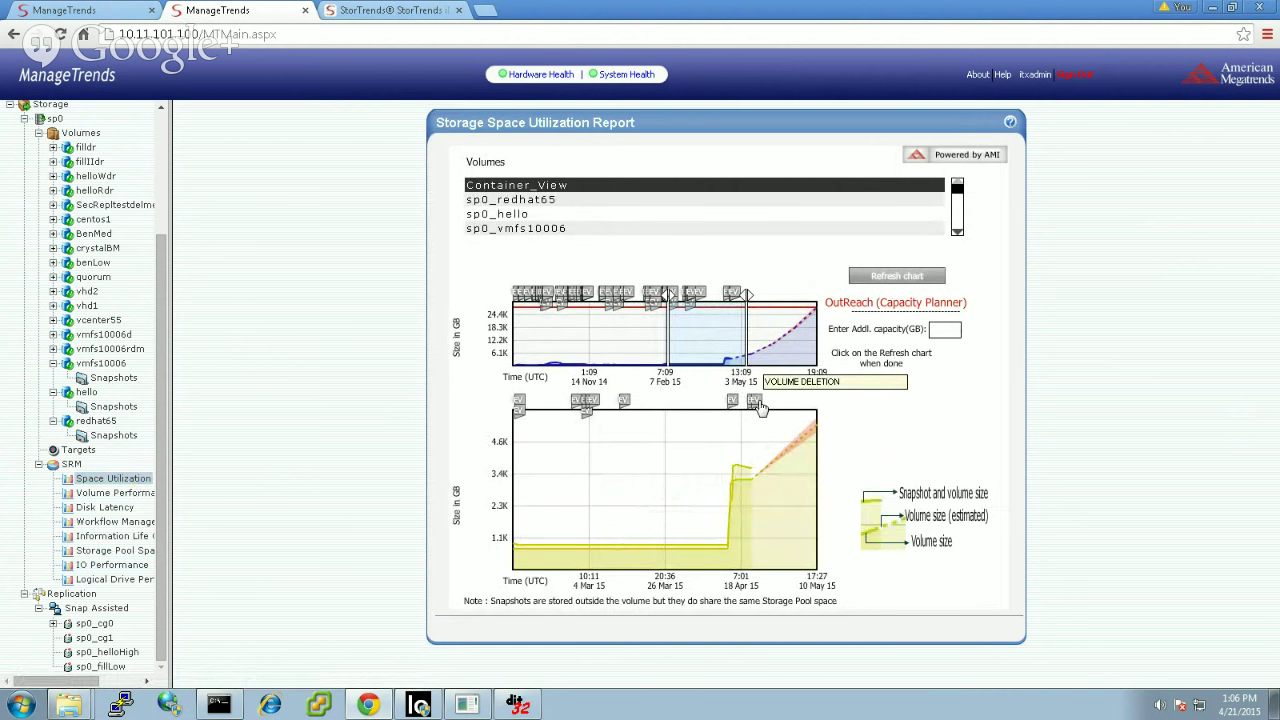
{"action": "left_click_drag", "start_coordinate": [668, 292], "coordinate": [720, 303]}
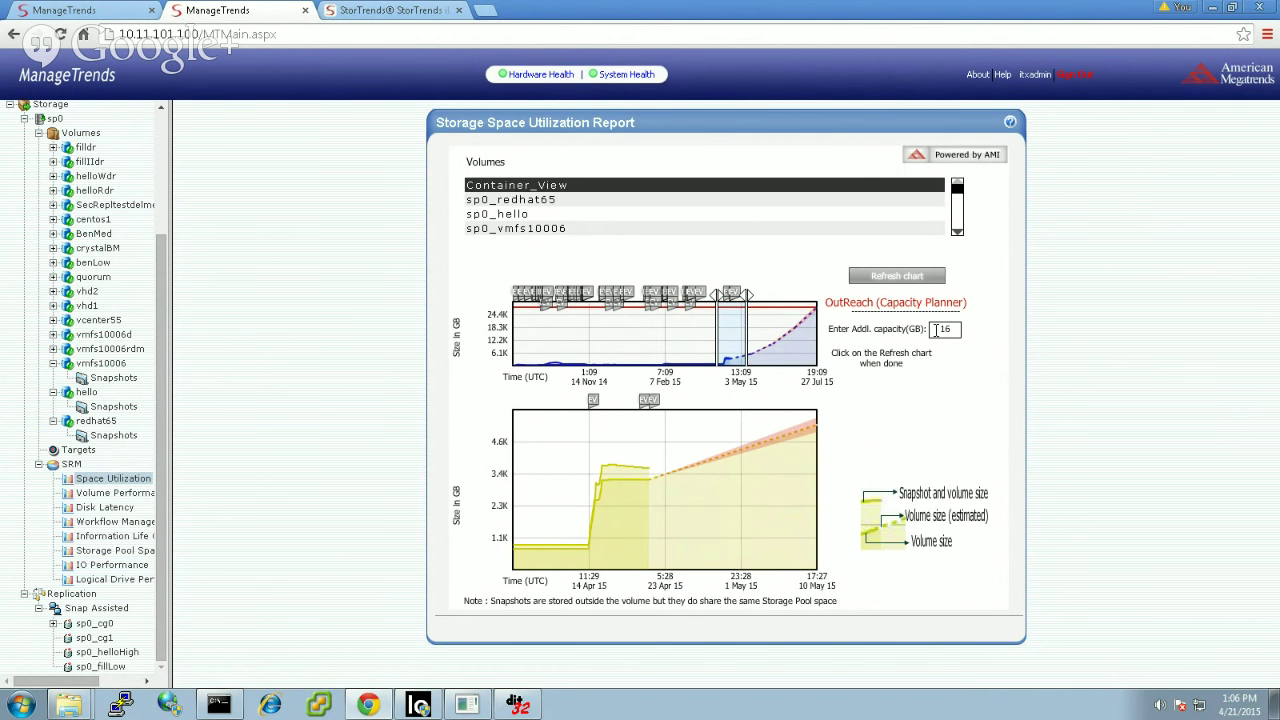
{"action": "type", "text": "000"}
{"action": "left_click", "coordinate": [915, 284]}
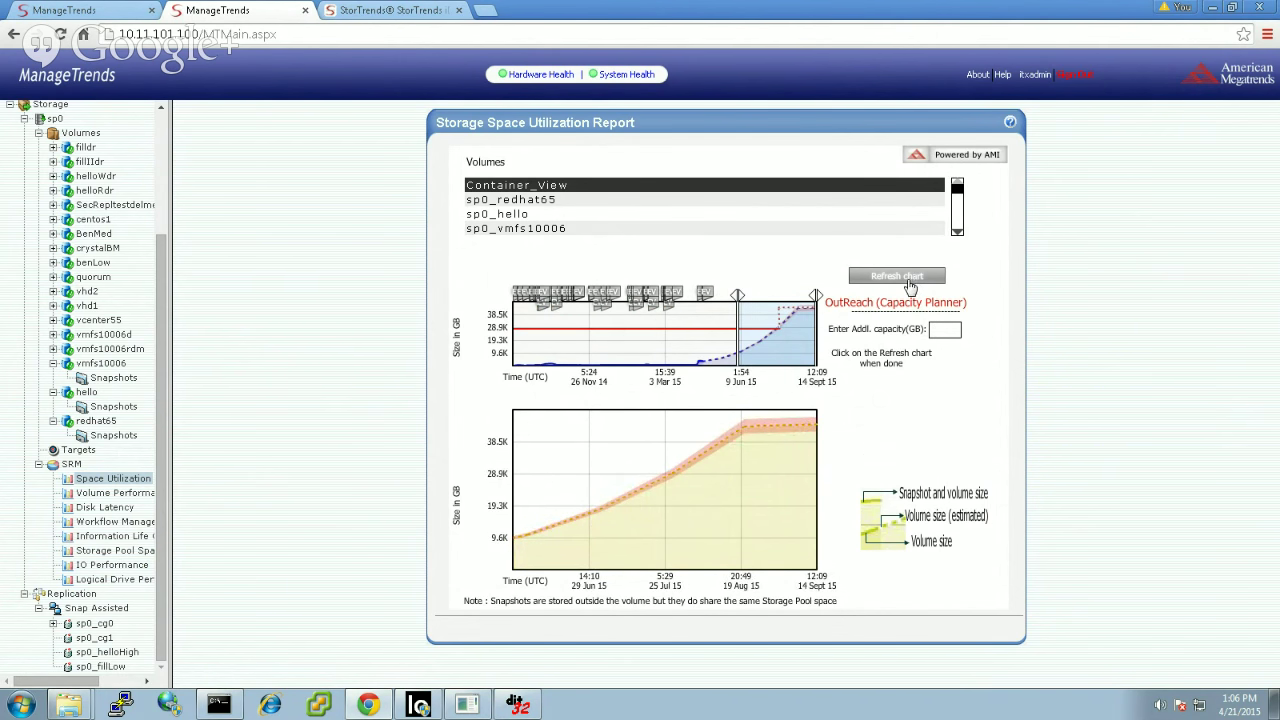
{"action": "left_click_drag", "start_coordinate": [762, 346], "coordinate": [667, 352]}
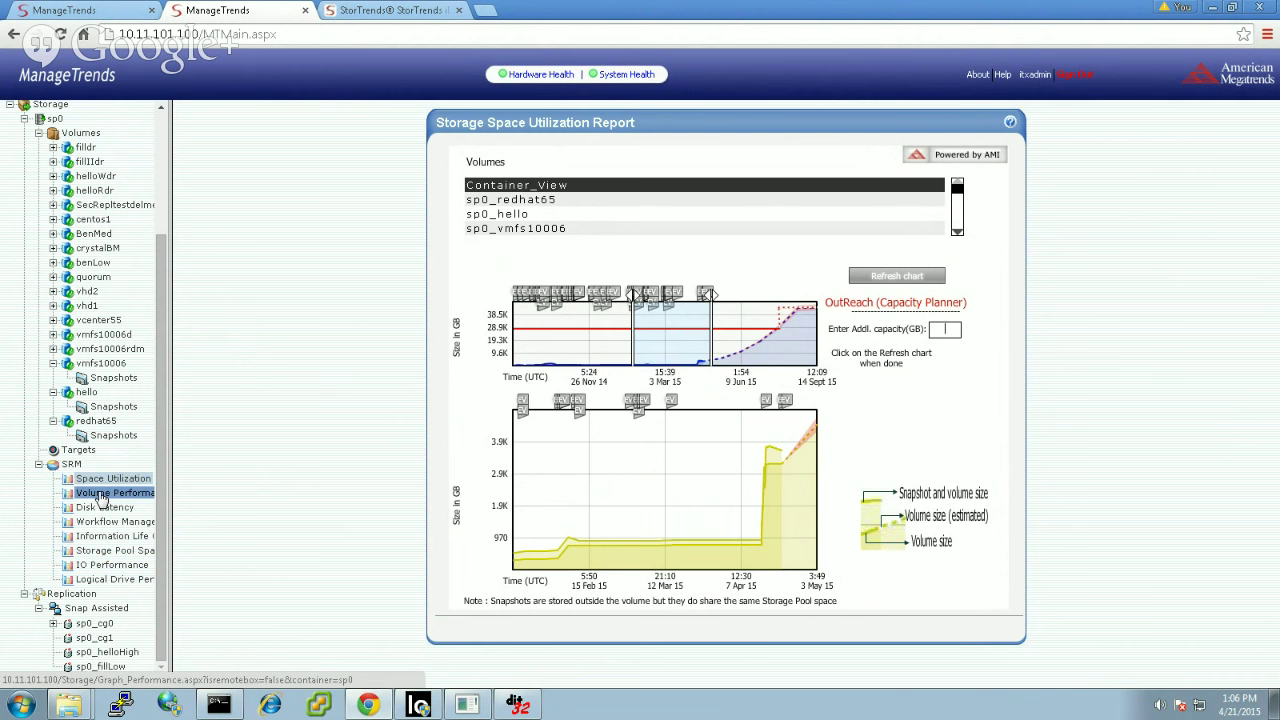
{"action": "left_click", "coordinate": [87, 522]}
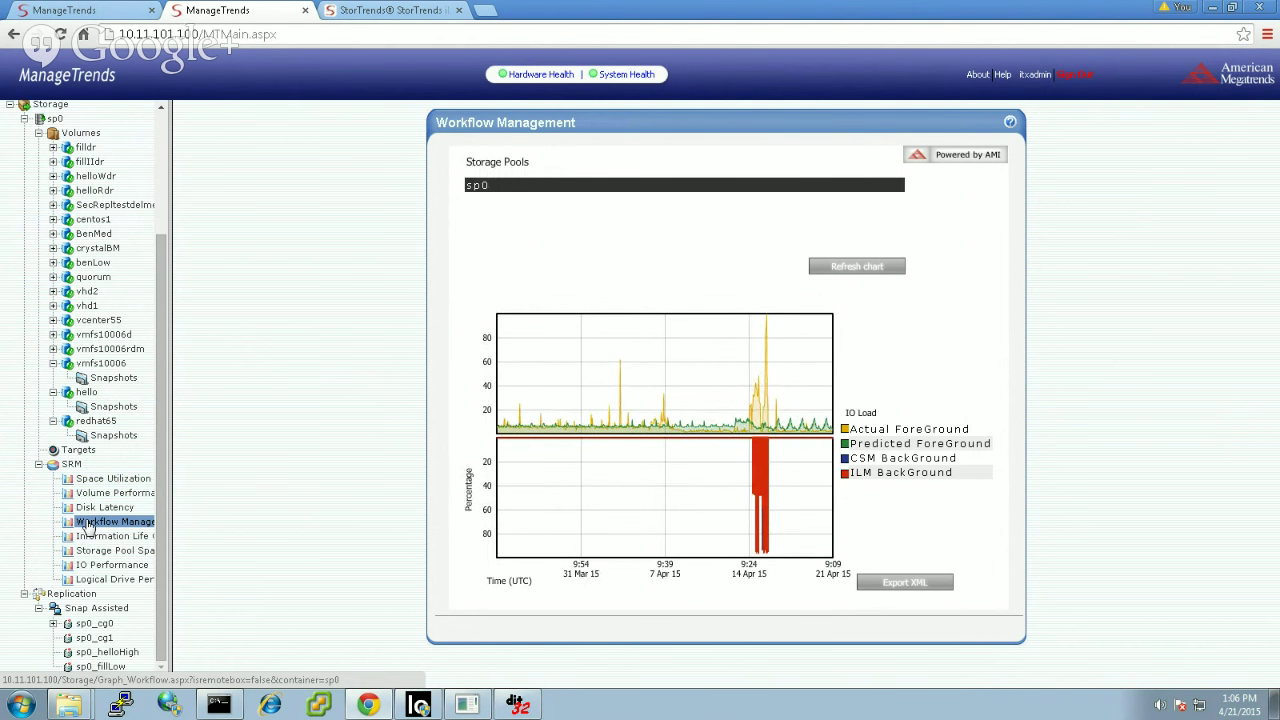
Step: View the Workflow Management IO load charts, then return to the Storage overview
{"action": "left_click", "coordinate": [165, 150]}
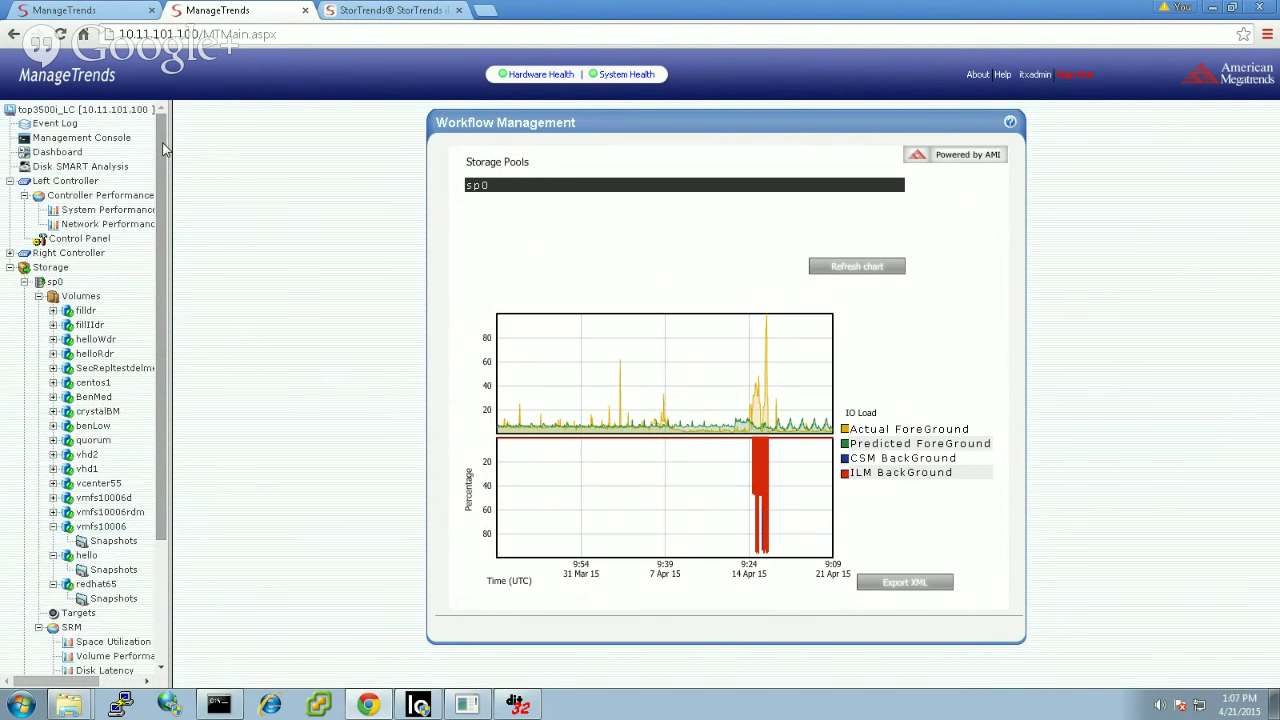
{"action": "left_click", "coordinate": [50, 268]}
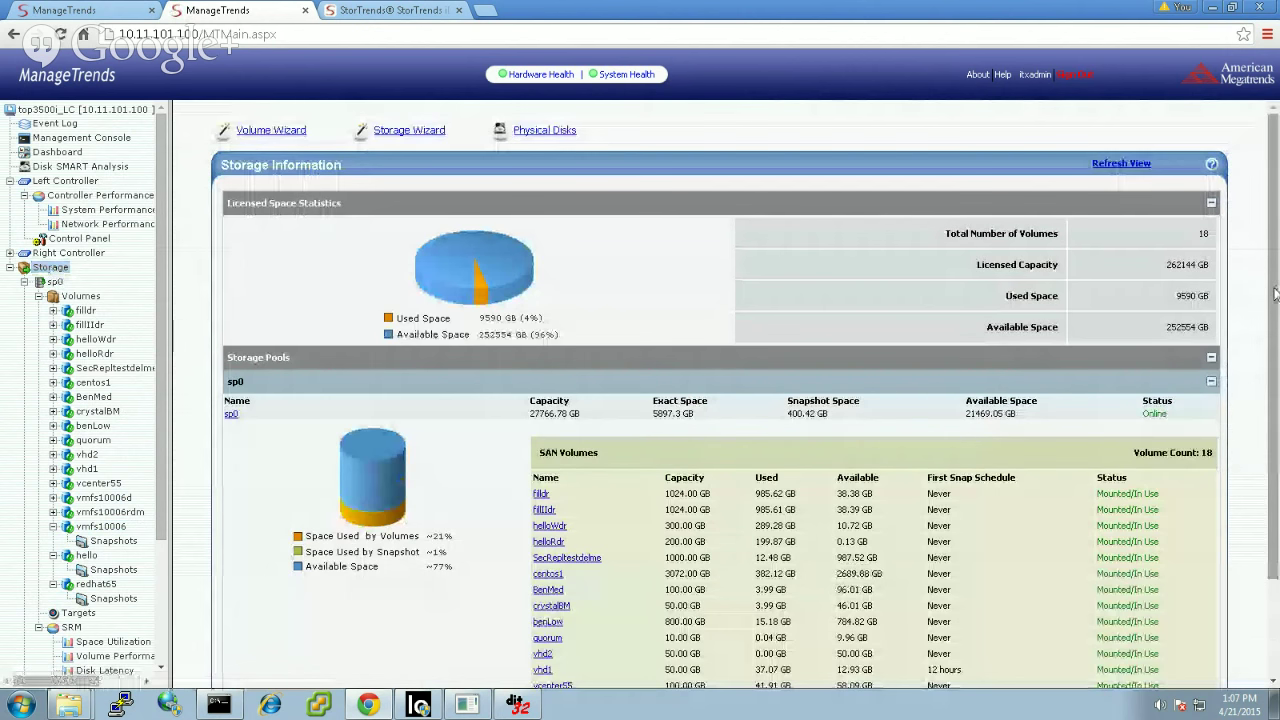
Step: Scroll through sp0's SAN volume list, then return to the 10.11.101.116 tab showing volume vlnl2
{"action": "scroll", "coordinate": [1278, 398], "scroll_direction": "down", "scroll_amount": 2}
{"action": "left_click_drag", "start_coordinate": [1278, 398], "coordinate": [1278, 427]}
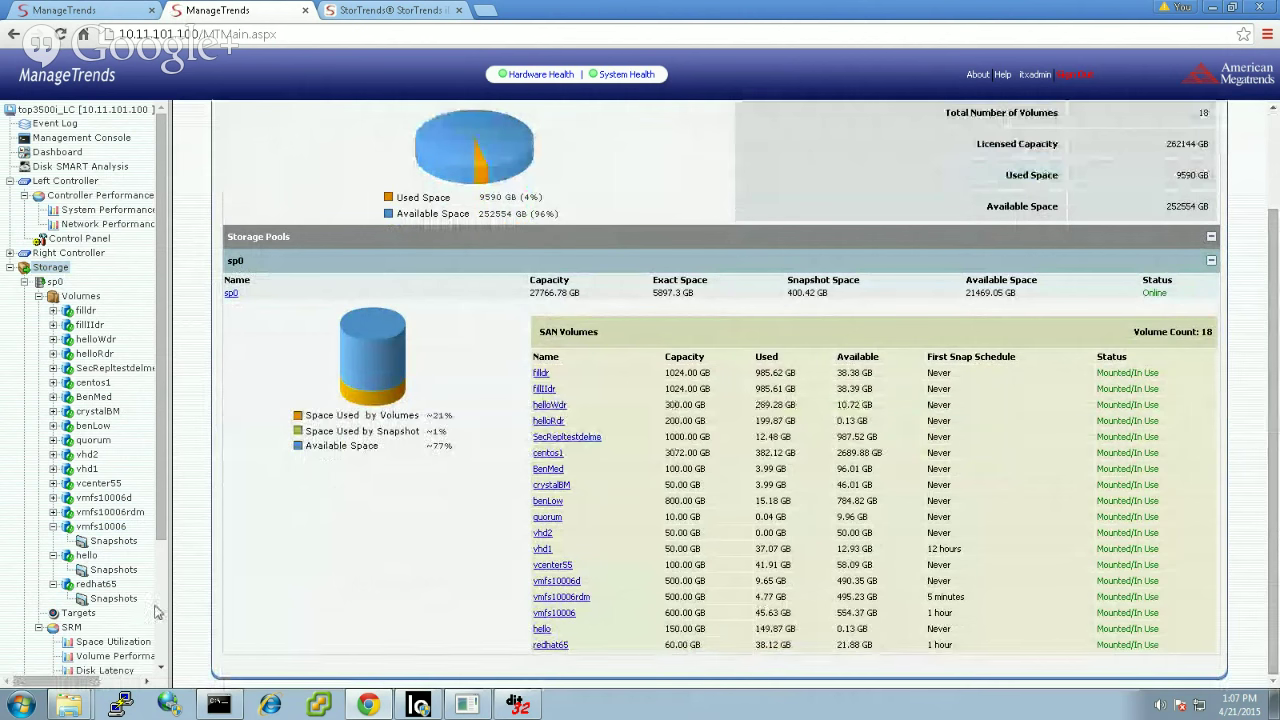
{"action": "scroll", "coordinate": [162, 612], "scroll_direction": "down", "scroll_amount": 3}
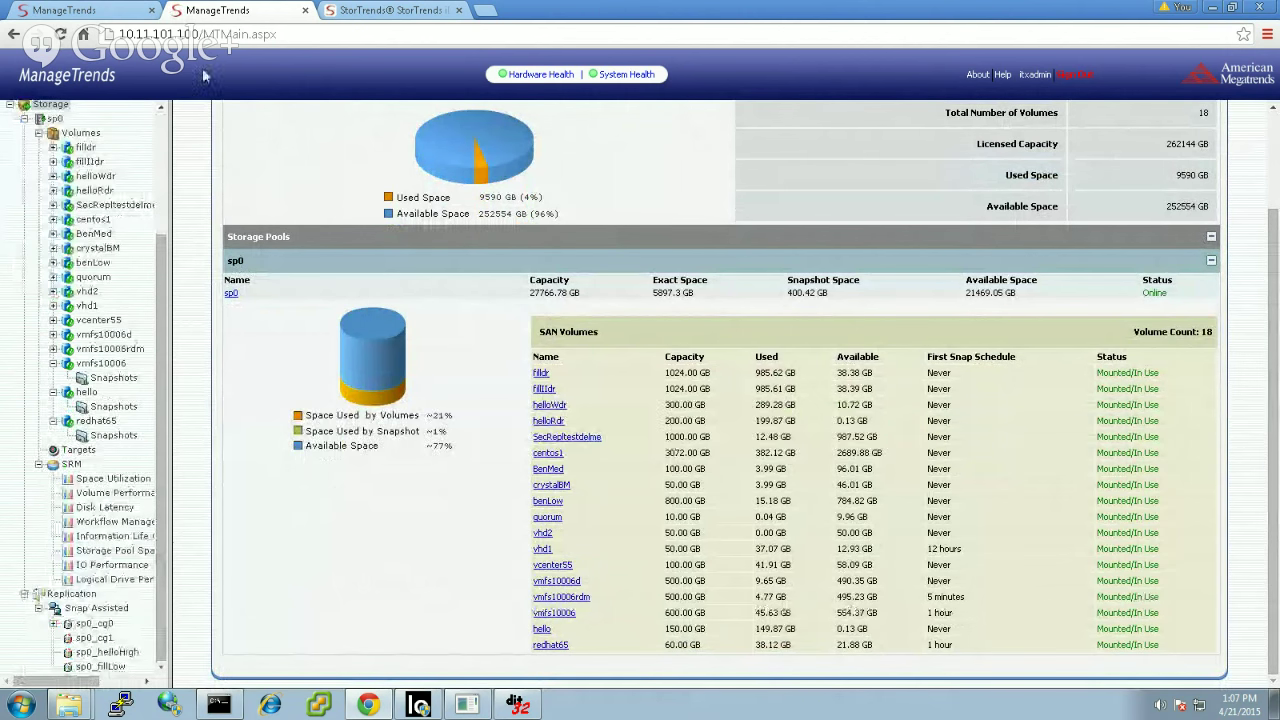
{"action": "left_click", "coordinate": [108, 18]}
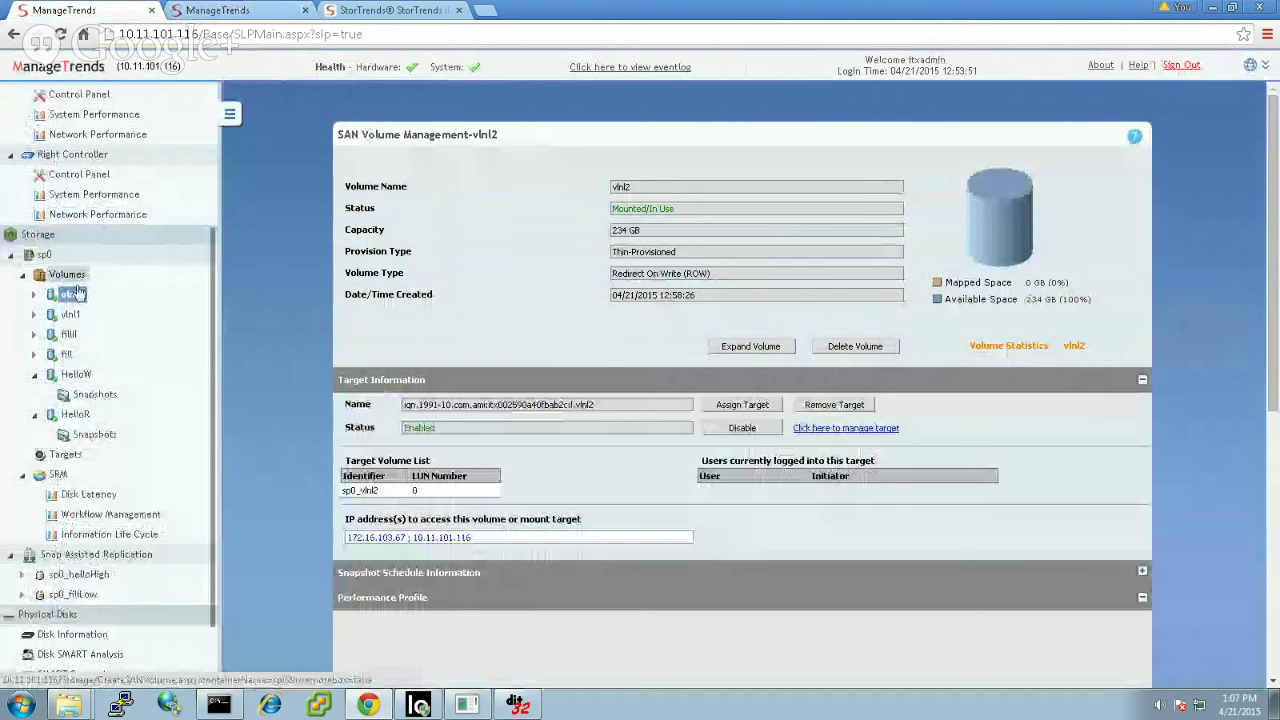
Step: Refresh the iSCSI Initiator's discovered targets and connect to the vlnl1 target
{"action": "left_click", "coordinate": [170, 705]}
{"action": "left_click", "coordinate": [424, 249]}
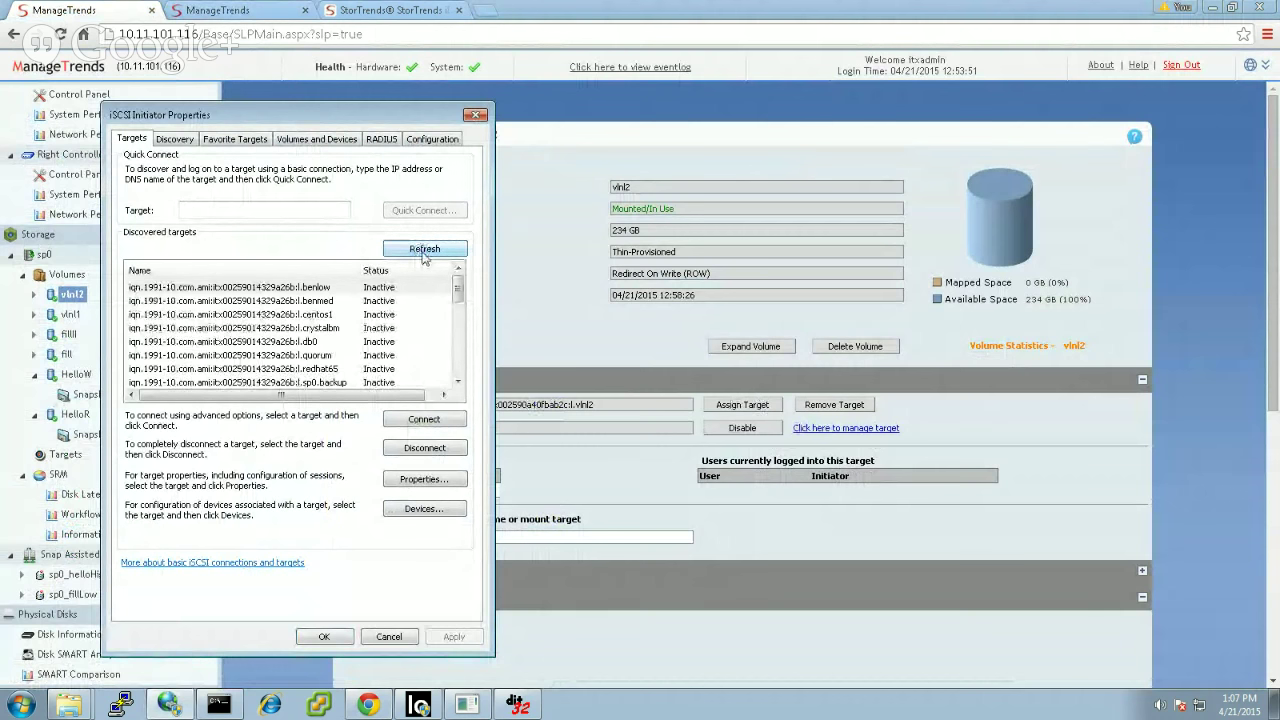
{"action": "left_click_drag", "start_coordinate": [457, 288], "coordinate": [458, 365]}
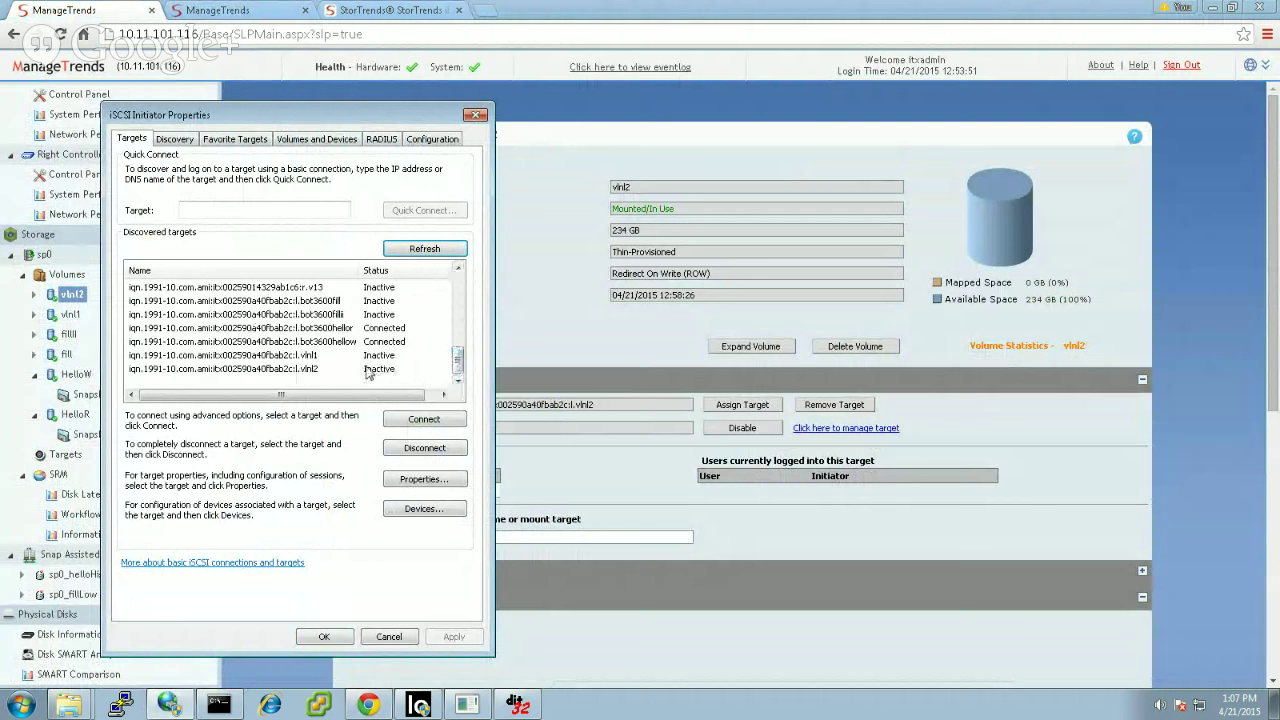
{"action": "left_click", "coordinate": [368, 356]}
{"action": "left_click", "coordinate": [421, 421]}
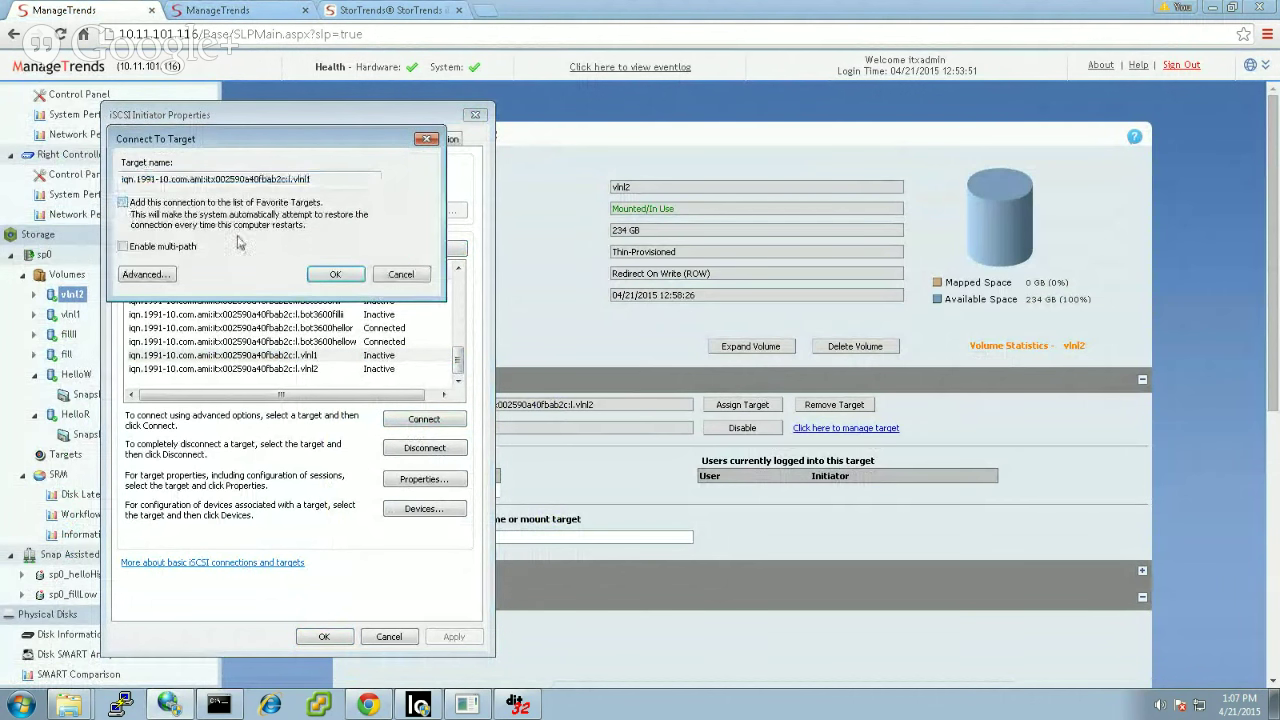
{"action": "left_click", "coordinate": [335, 274]}
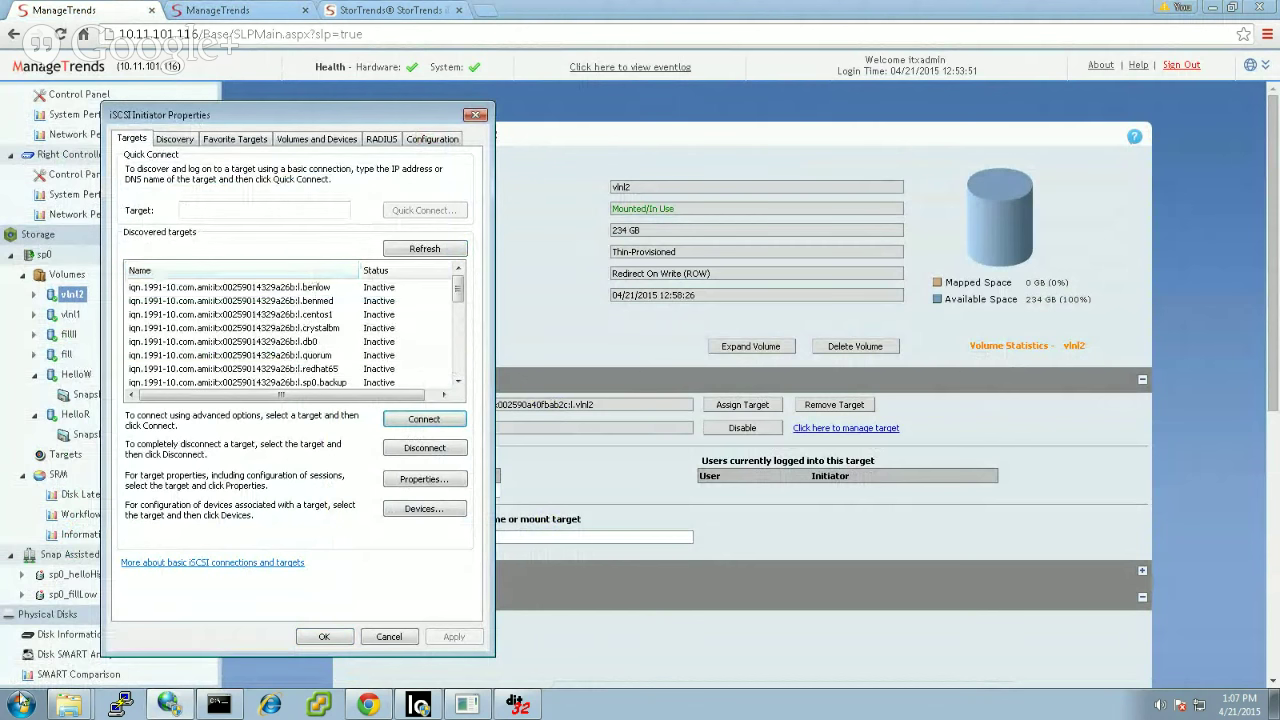
{"action": "left_click", "coordinate": [21, 704]}
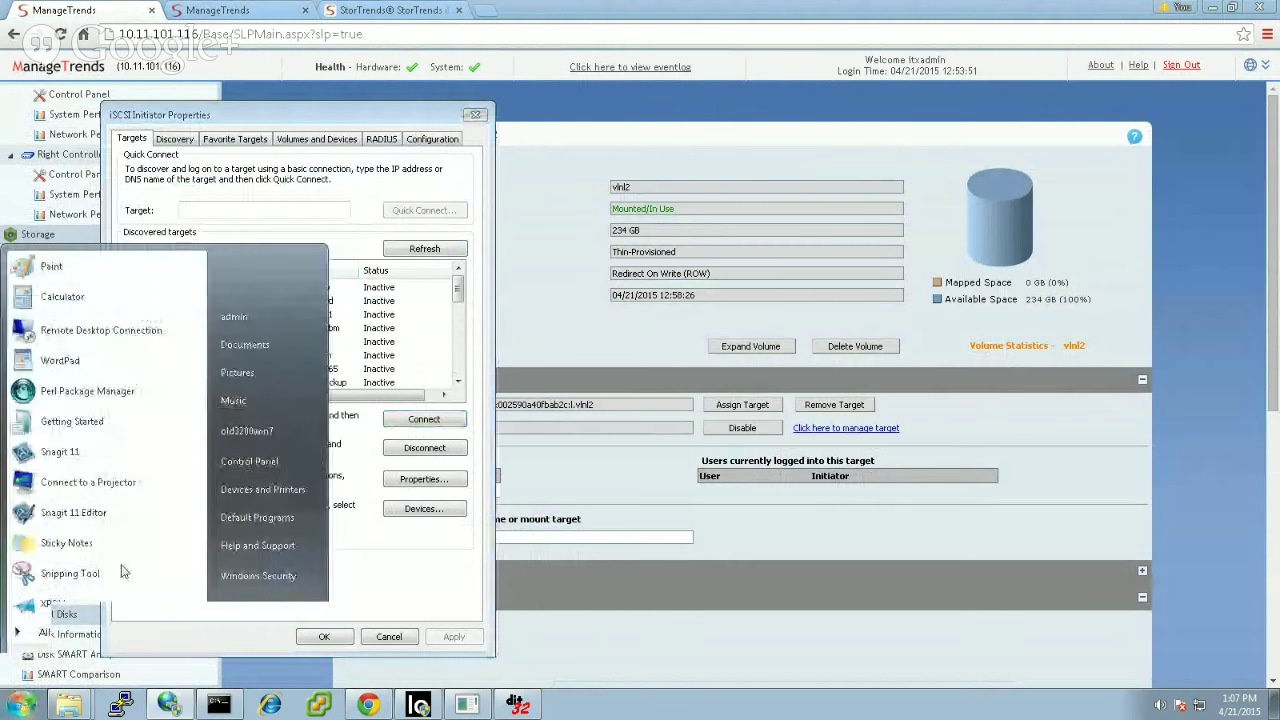
Step: In Computer Management's Disk Management, initialize the new 122.88 GB Disk 4 as GPT
{"action": "right_click", "coordinate": [265, 436]}
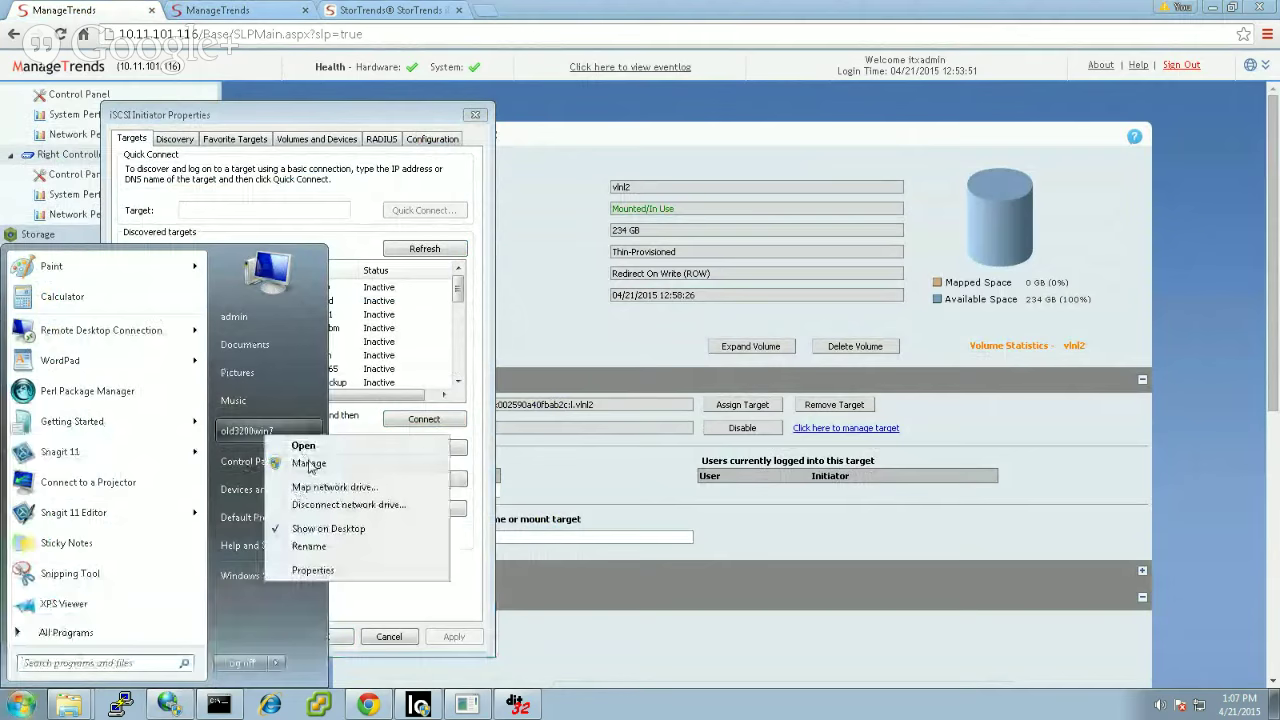
{"action": "left_click", "coordinate": [309, 461]}
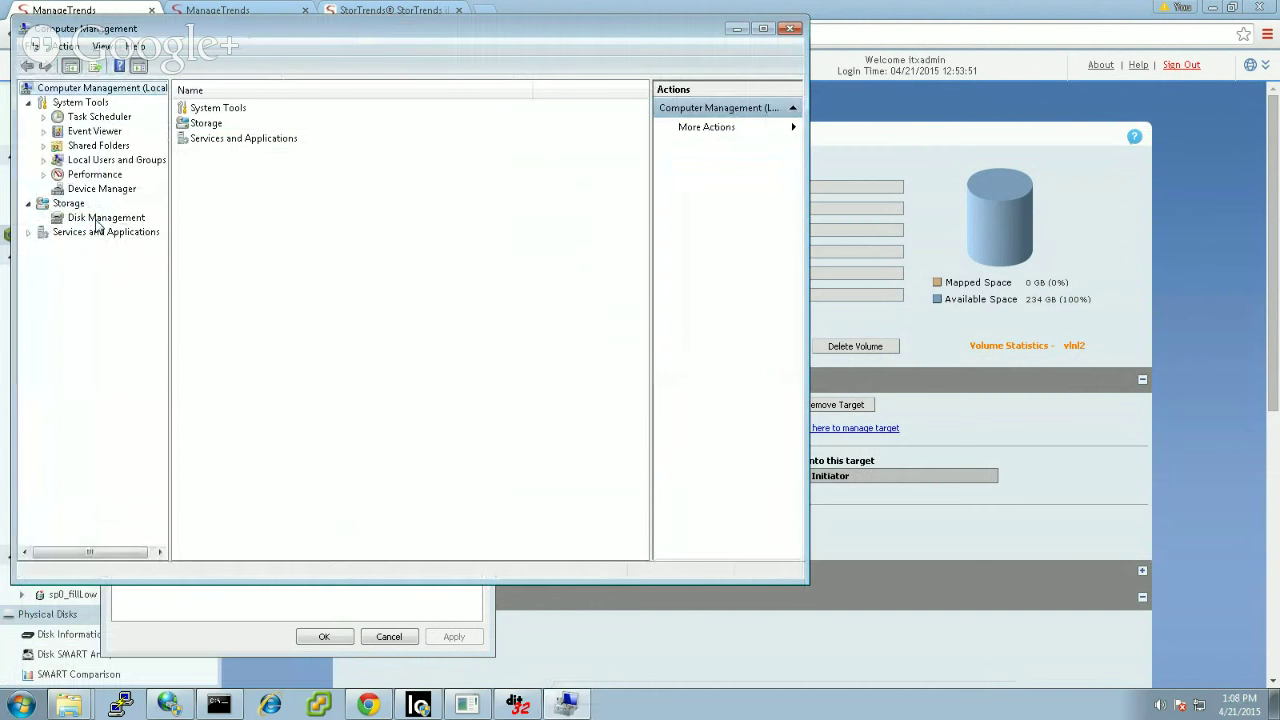
{"action": "left_click", "coordinate": [97, 220]}
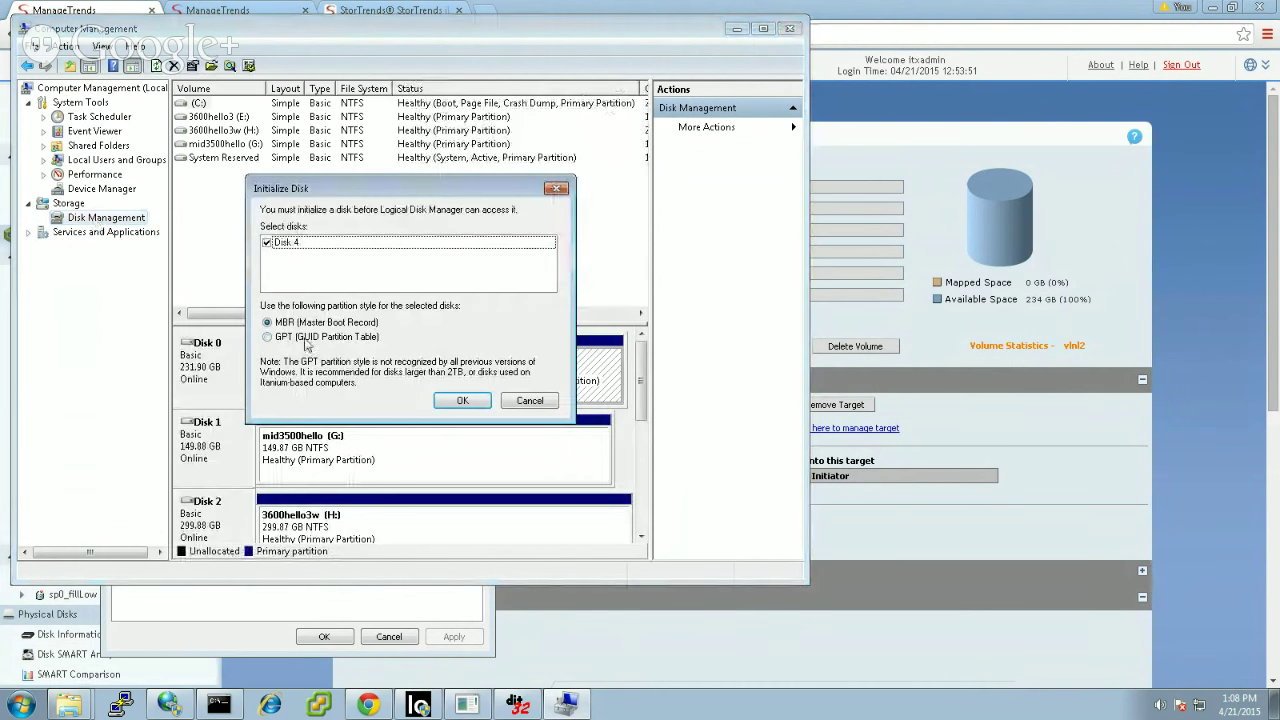
{"action": "left_click", "coordinate": [291, 338]}
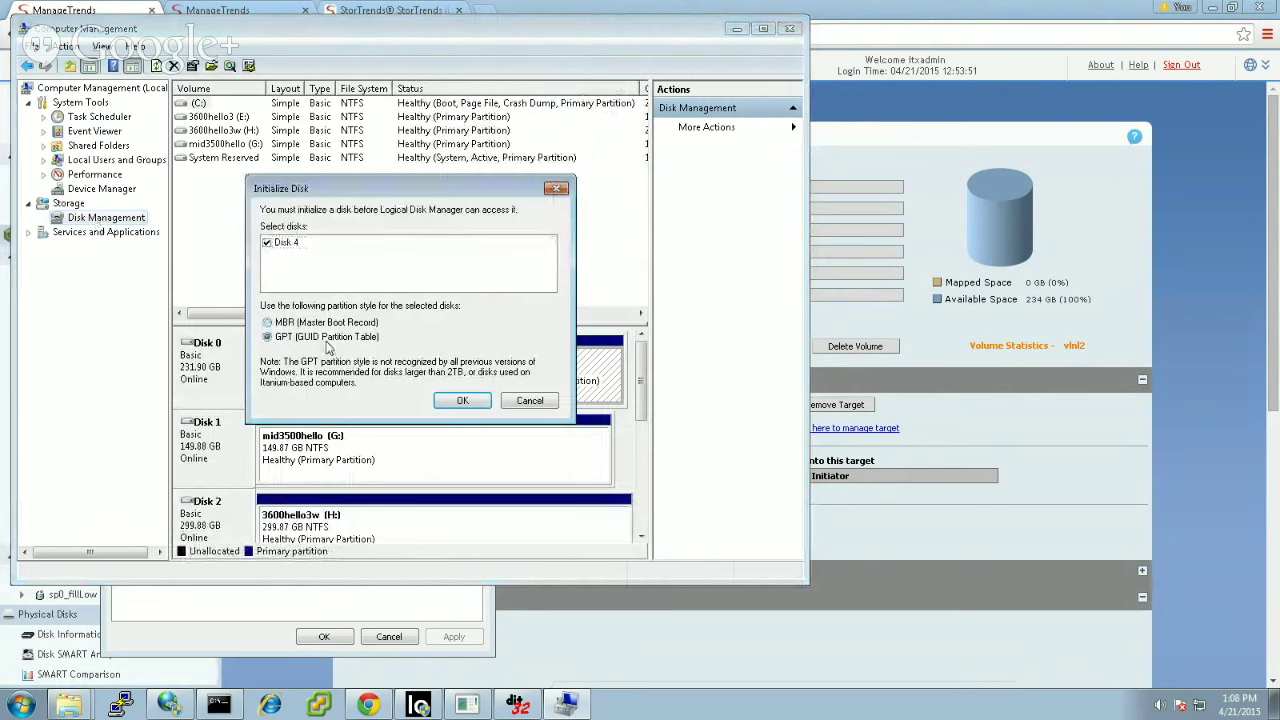
{"action": "left_click", "coordinate": [463, 402]}
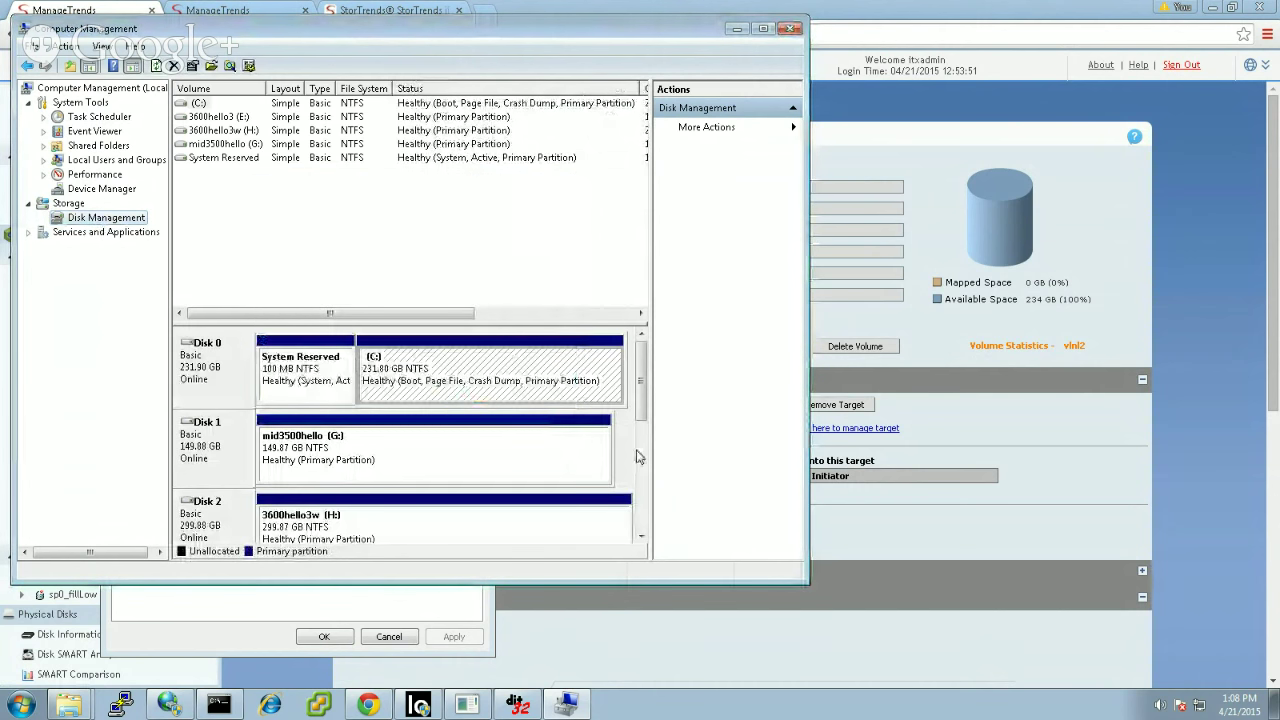
{"action": "scroll", "coordinate": [645, 483], "scroll_direction": "down", "scroll_amount": 1}
{"action": "scroll", "coordinate": [645, 483], "scroll_direction": "down", "scroll_amount": 1}
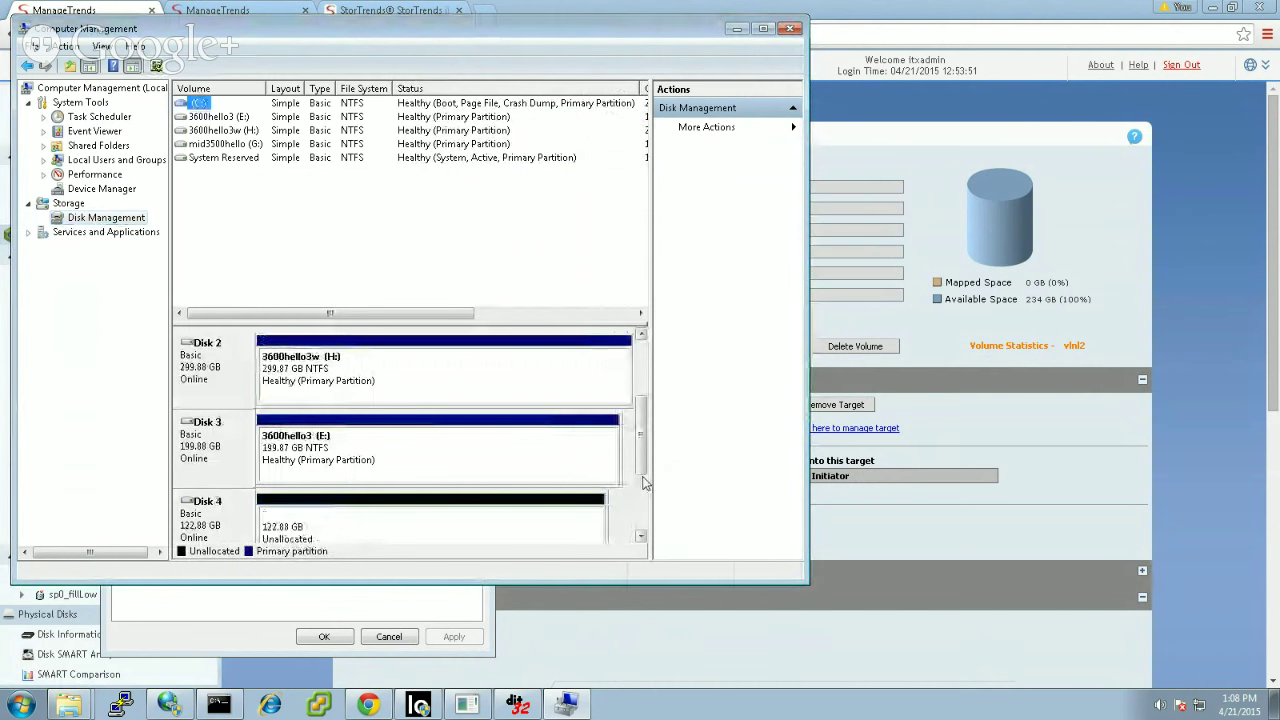
{"action": "right_click", "coordinate": [436, 503]}
Step: Start a new simple volume on Disk 4 using the full size and drive letter P
{"action": "left_click", "coordinate": [500, 507]}
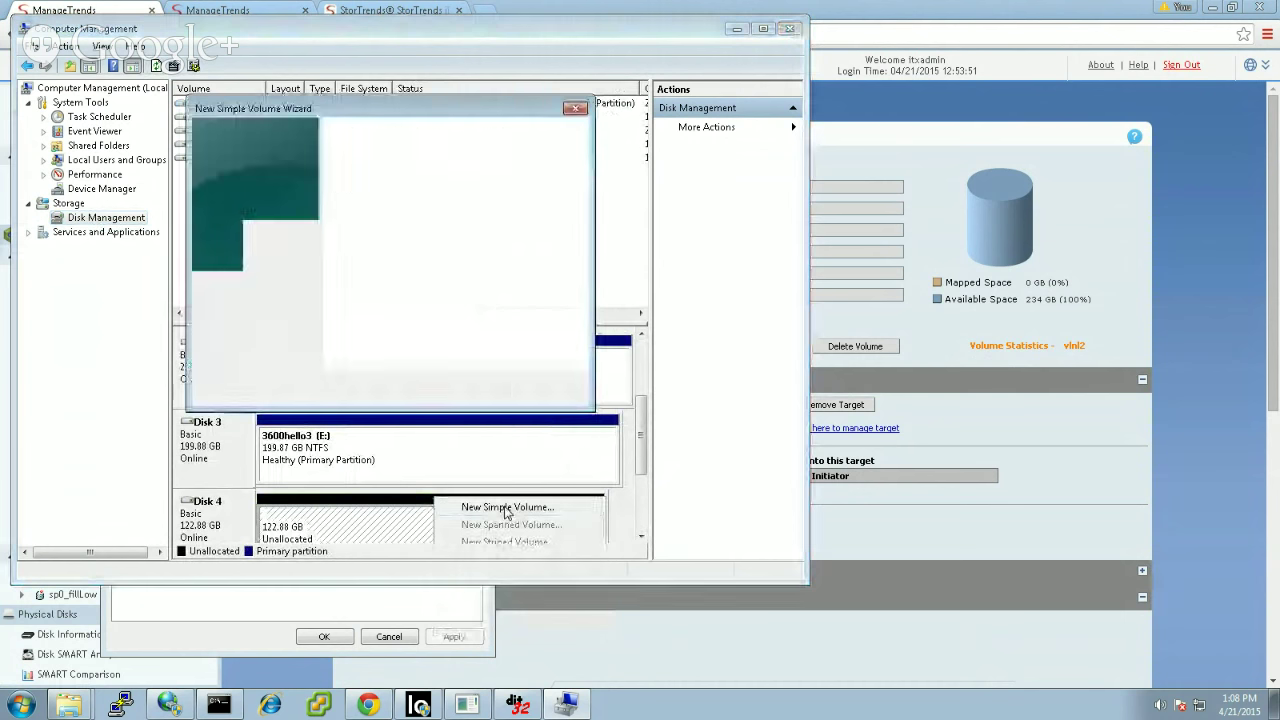
{"action": "left_click", "coordinate": [483, 390]}
{"action": "left_click", "coordinate": [483, 390]}
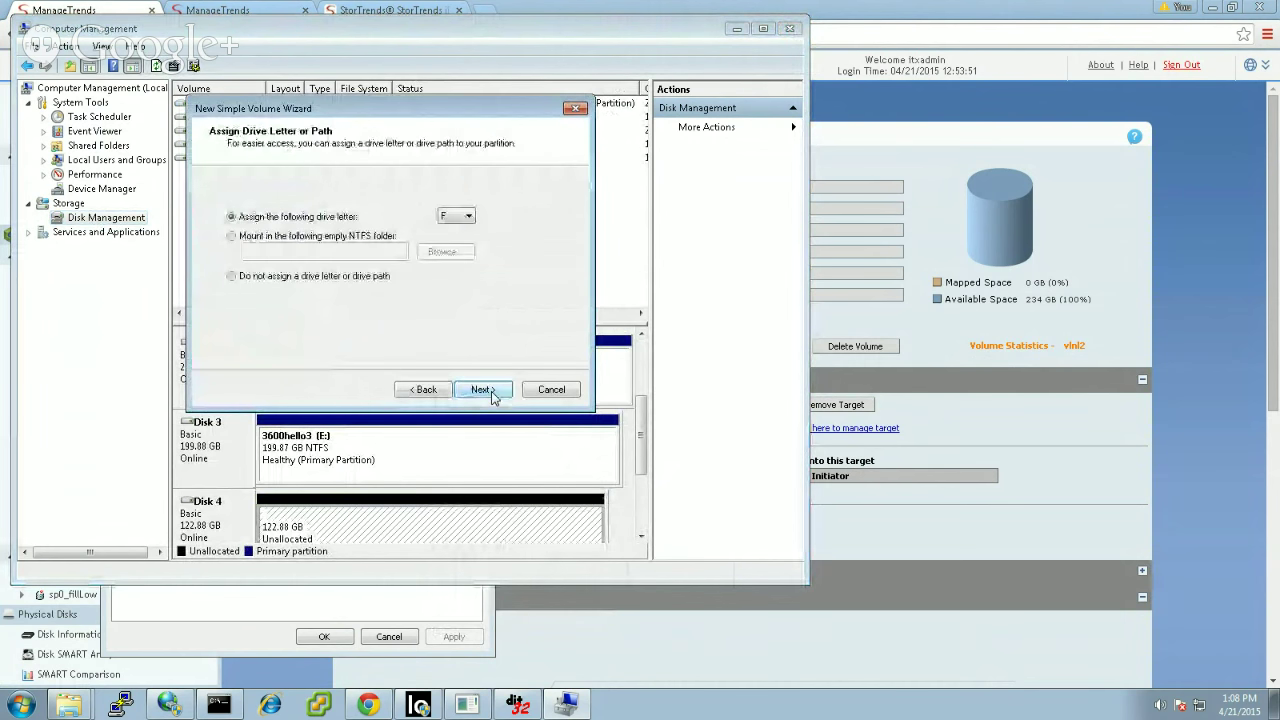
{"action": "left_click", "coordinate": [468, 219]}
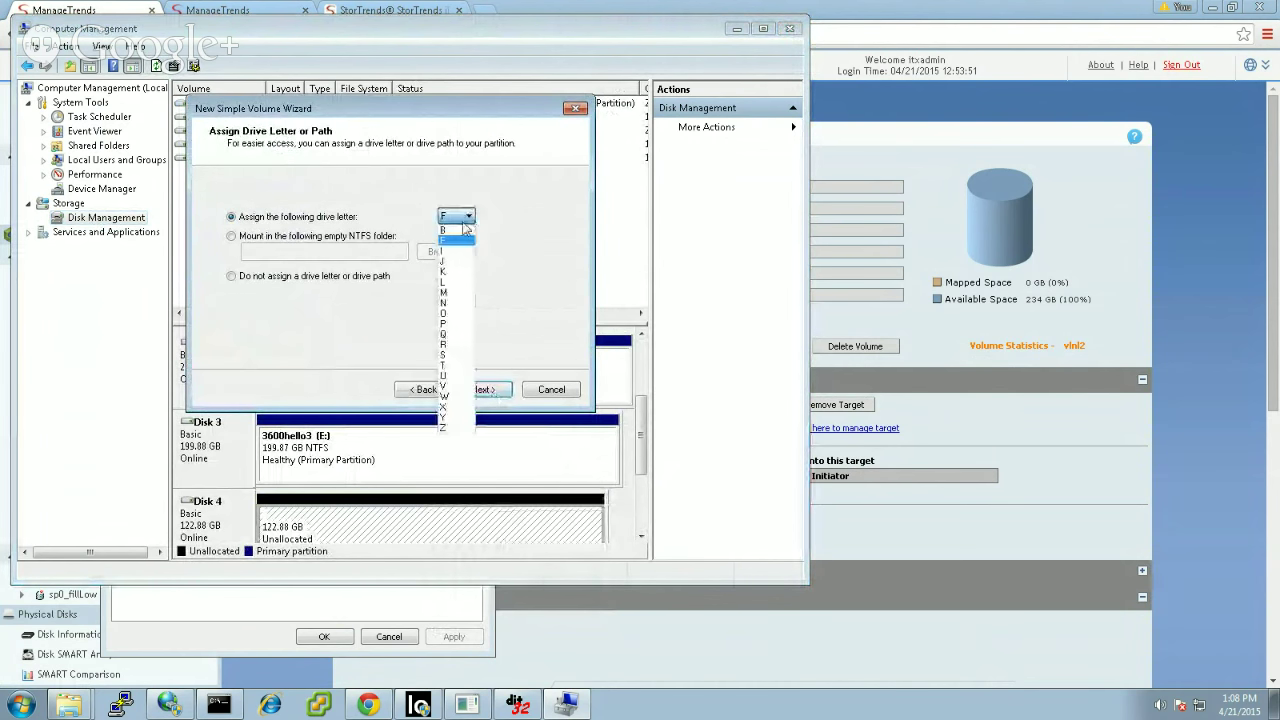
{"action": "left_click", "coordinate": [456, 312]}
{"action": "left_click", "coordinate": [483, 390]}
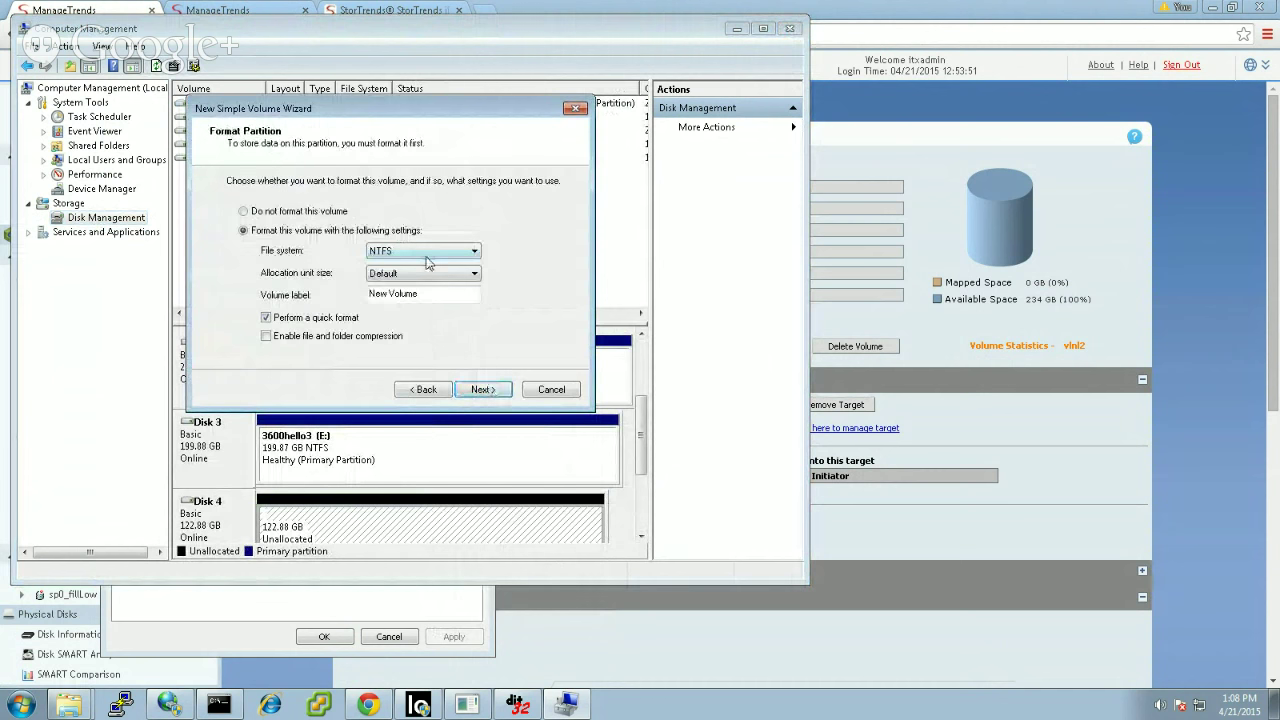
Step: Label the NTFS volume vlnl1 and finish the wizard
{"action": "double_click", "coordinate": [413, 293]}
{"action": "left_click", "coordinate": [415, 293]}
{"action": "key", "text": "BackSpace"}
{"action": "key", "text": "BackSpace"}
{"action": "key", "text": "BackSpace"}
{"action": "key", "text": "BackSpace"}
{"action": "key", "text": "BackSpace"}
{"action": "key", "text": "BackSpace"}
{"action": "key", "text": "BackSpace"}
{"action": "key", "text": "BackSpace"}
{"action": "key", "text": "BackSpace"}
{"action": "key", "text": "BackSpace"}
{"action": "type", "text": "e"}
{"action": "type", "text": "vln"}
{"action": "type", "text": "1"}
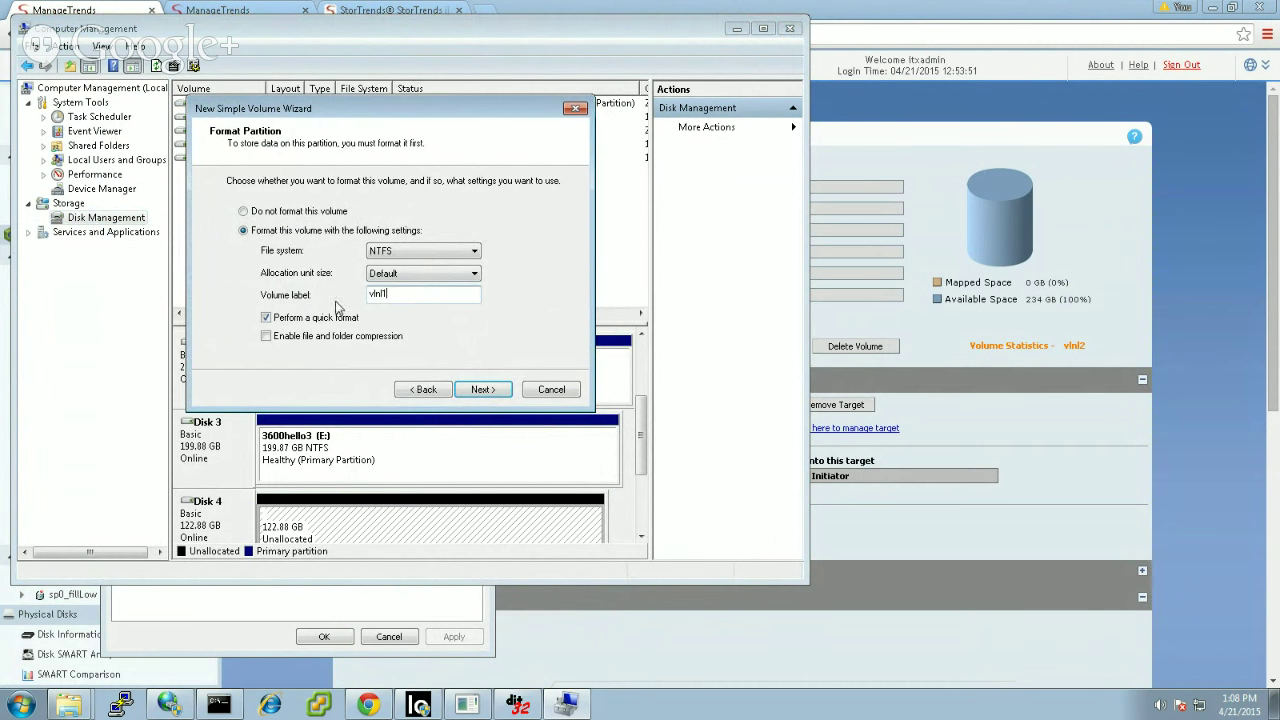
{"action": "left_click", "coordinate": [482, 389]}
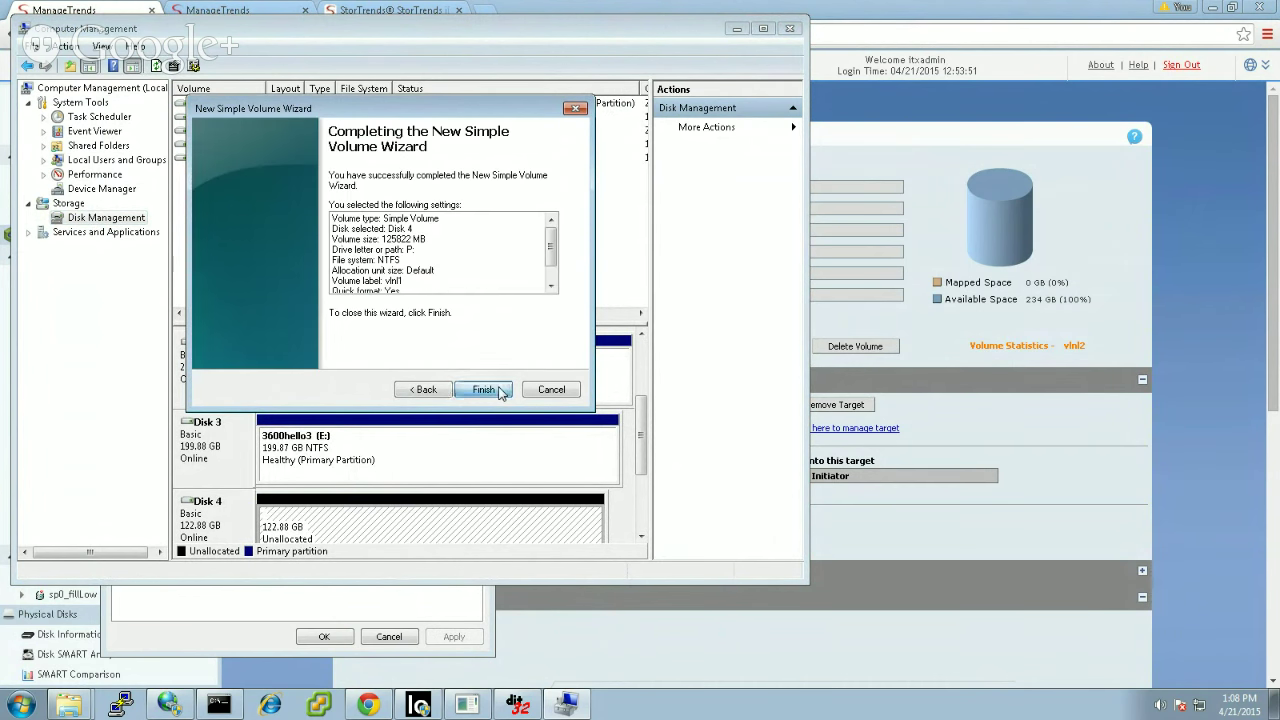
{"action": "left_click", "coordinate": [482, 389]}
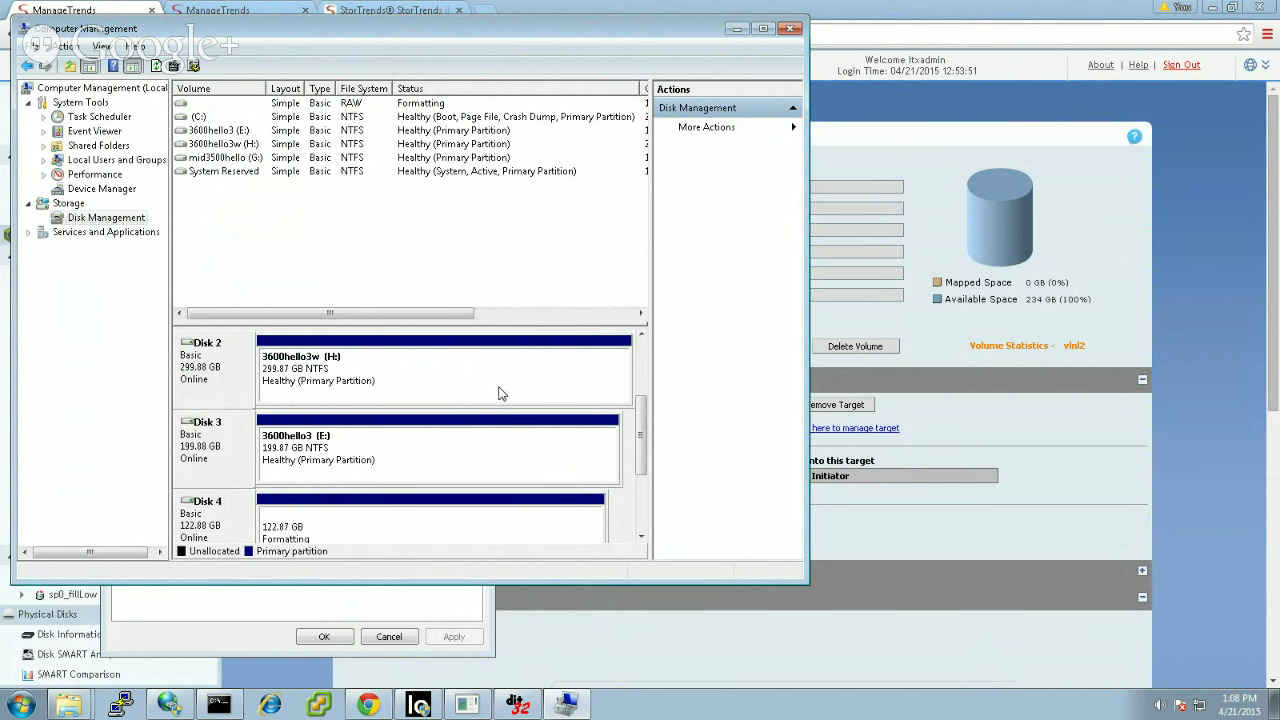
{"action": "right_click", "coordinate": [395, 527]}
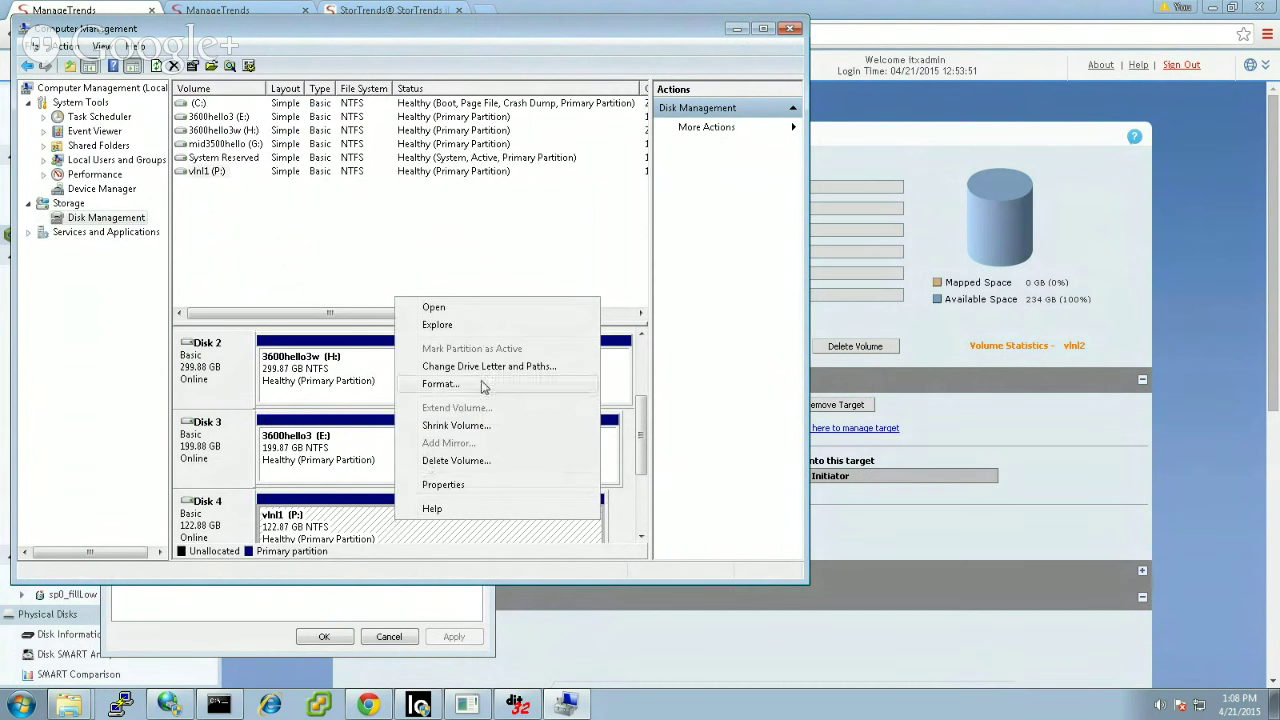
Step: Copy the files from mid3500hello (G:) and paste them into vlnl1 (P:)
{"action": "left_click", "coordinate": [434, 308]}
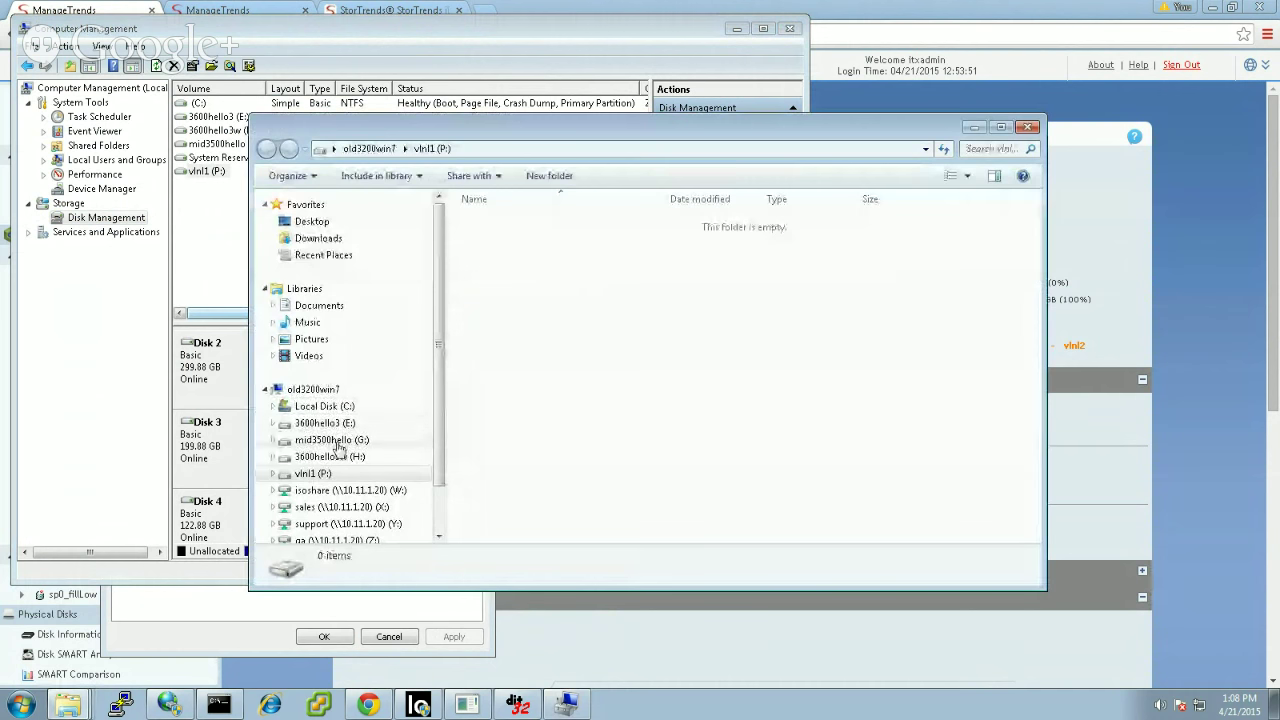
{"action": "left_click", "coordinate": [336, 446]}
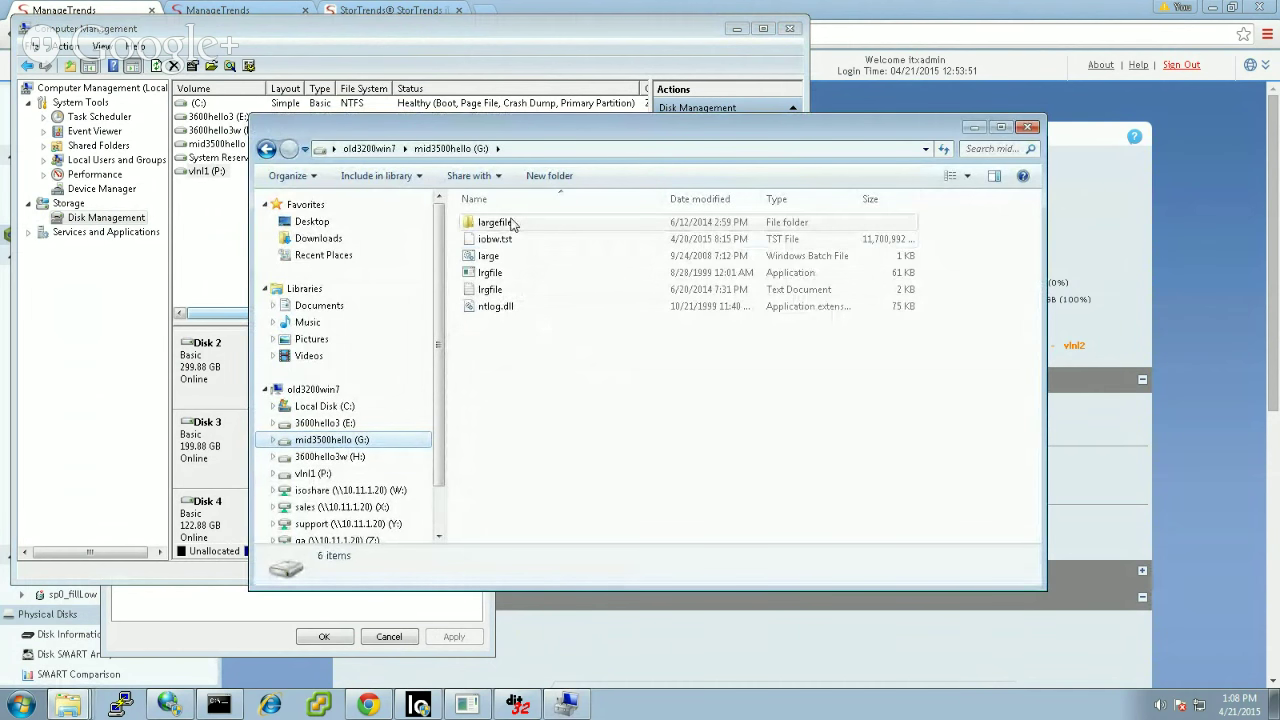
{"action": "left_click_drag", "start_coordinate": [530, 345], "coordinate": [503, 245]}
{"action": "right_click", "coordinate": [503, 245]}
{"action": "left_click", "coordinate": [534, 292]}
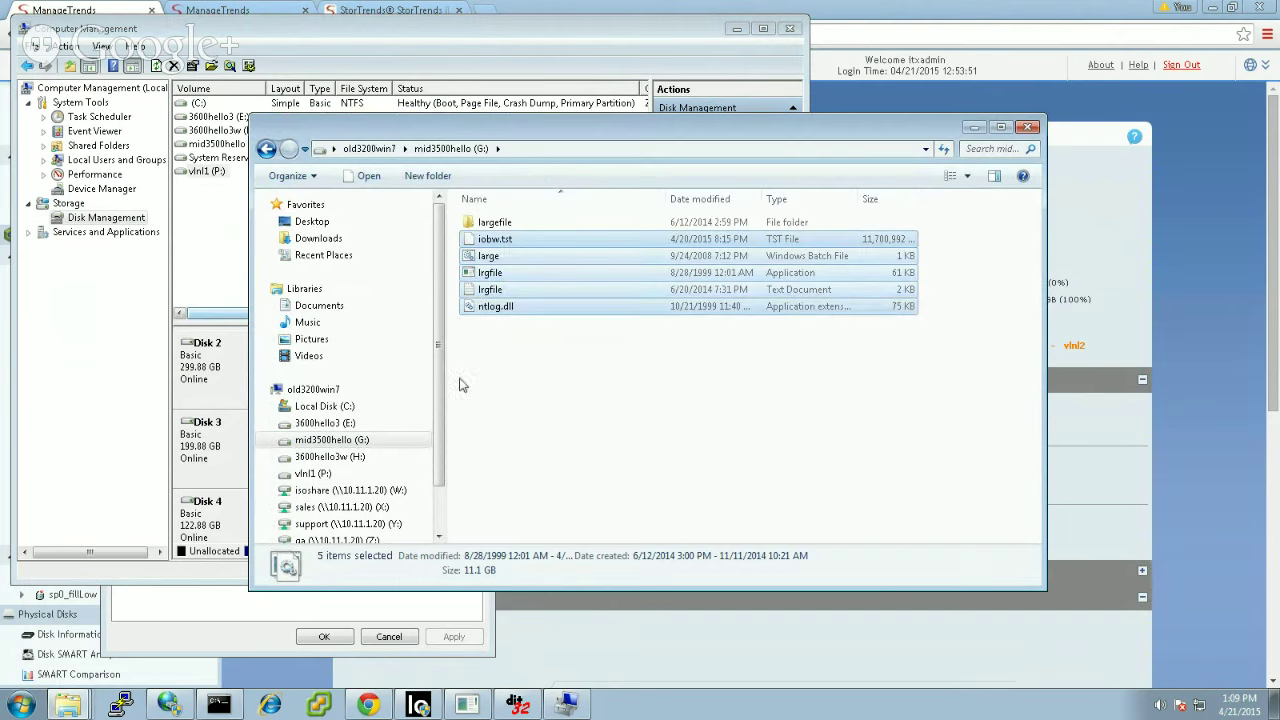
{"action": "left_click", "coordinate": [325, 474]}
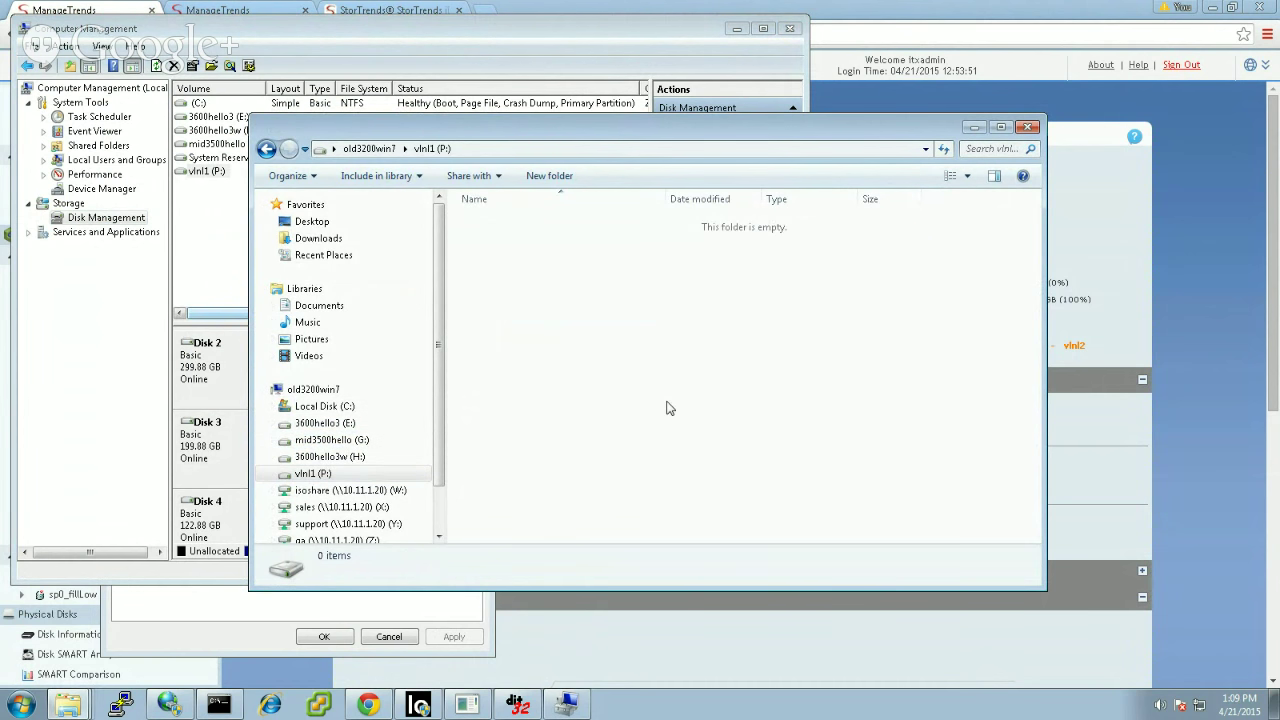
{"action": "key", "text": "ctrl+v"}
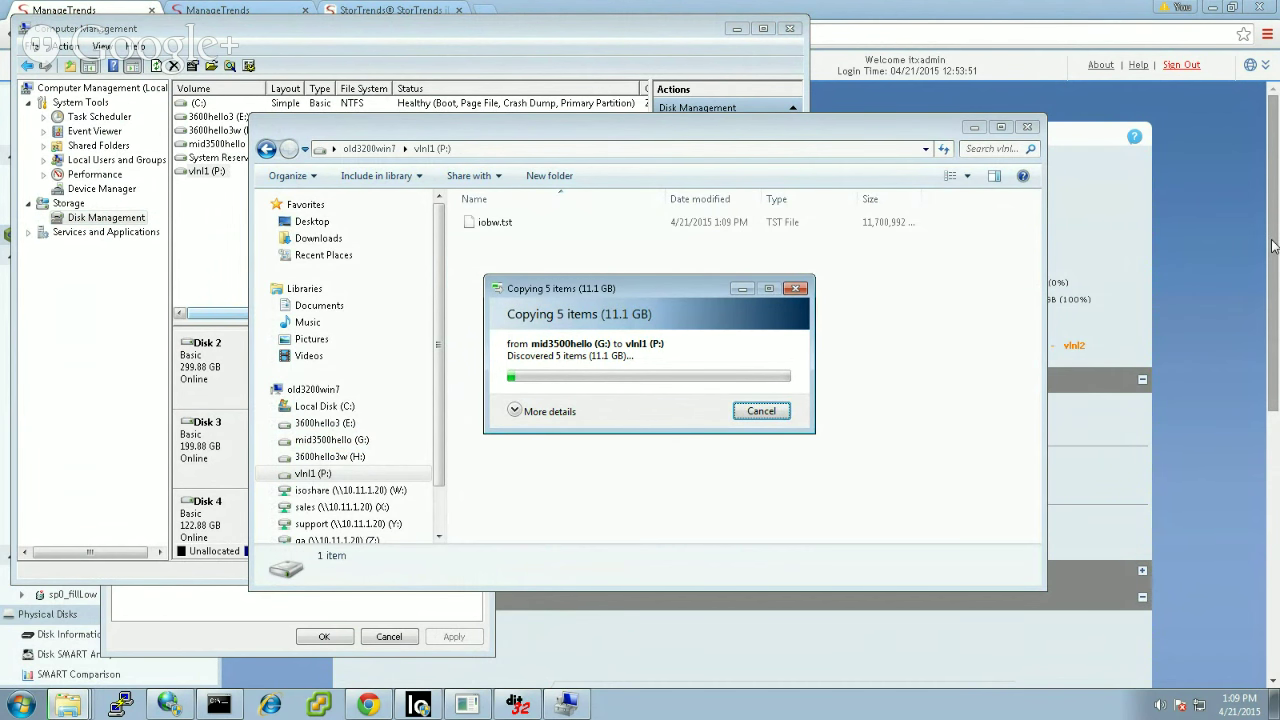
Step: Cancel the 11.1 GB copy into P:, leaving the drive empty
{"action": "left_click", "coordinate": [1273, 246]}
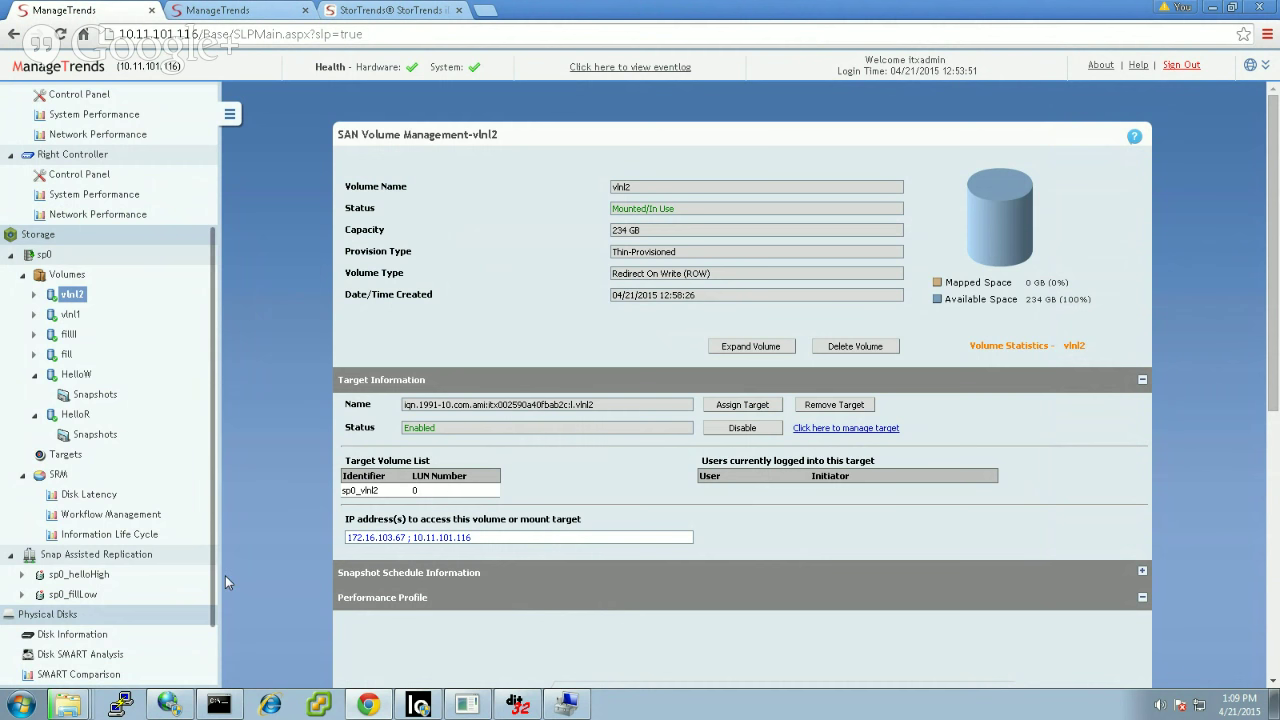
{"action": "right_click", "coordinate": [70, 704]}
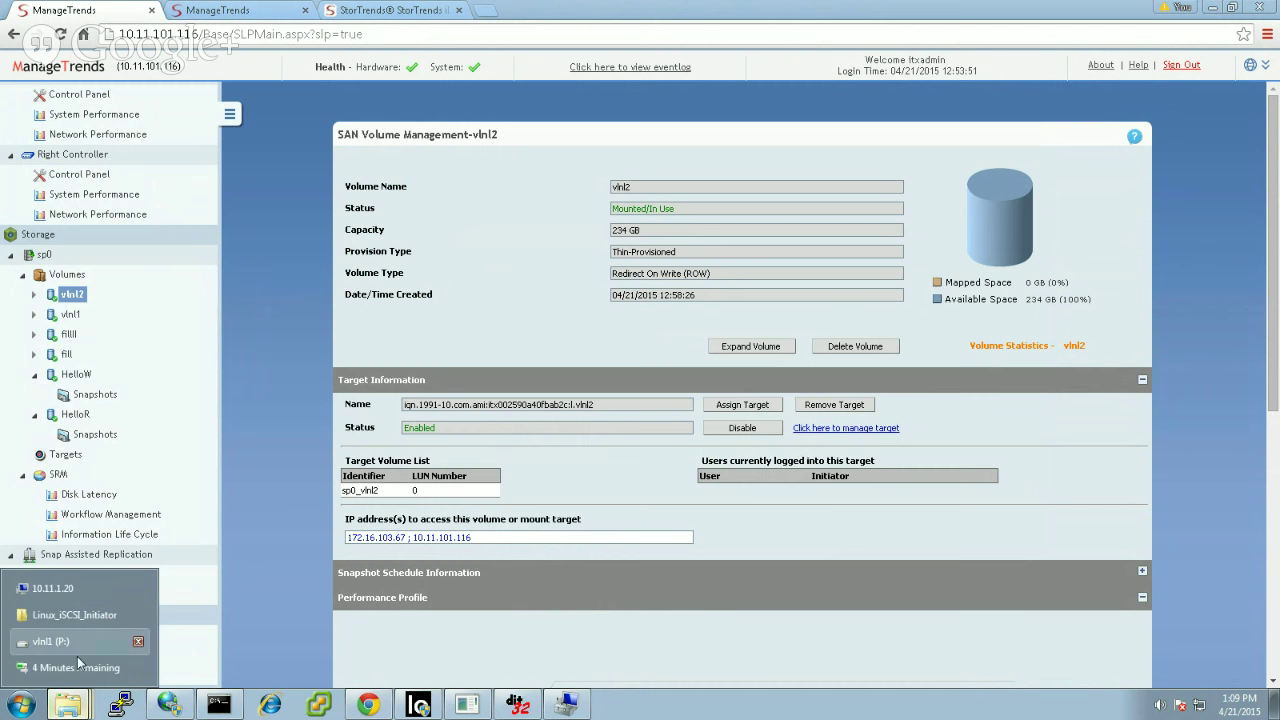
{"action": "left_click", "coordinate": [78, 668]}
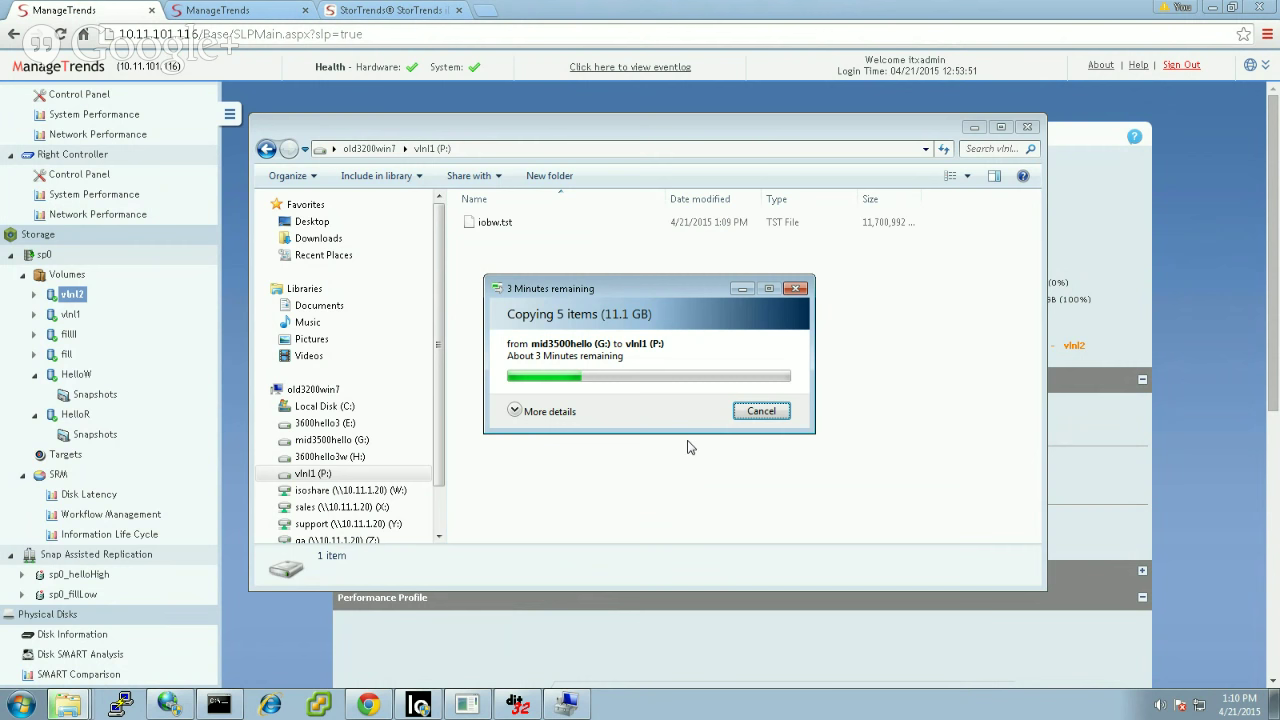
{"action": "left_click", "coordinate": [762, 411]}
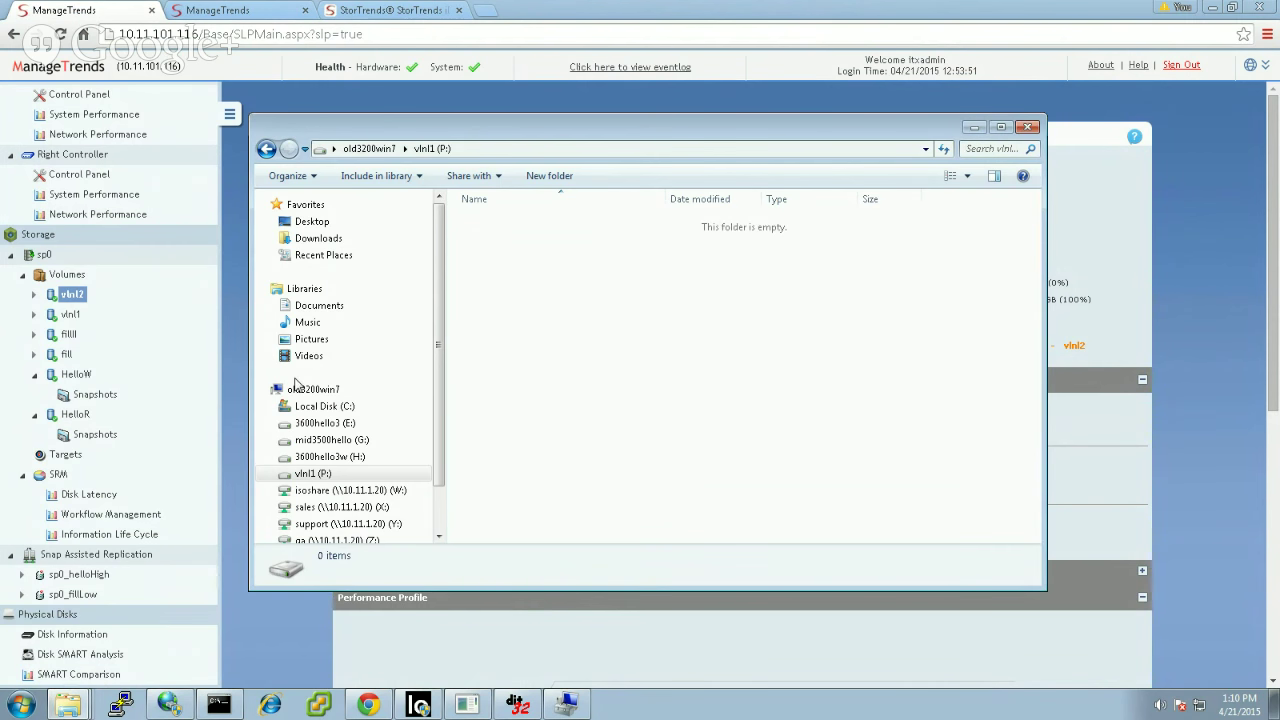
{"action": "left_click", "coordinate": [68, 705]}
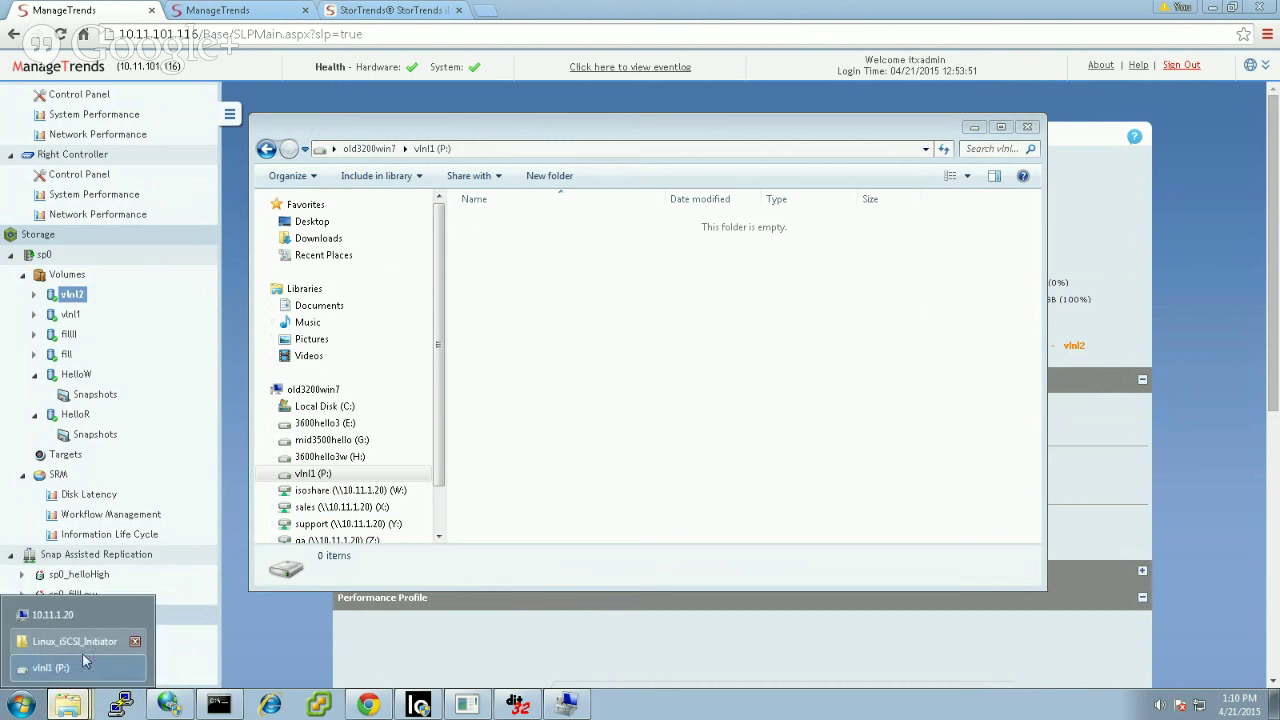
Step: Paste the five Linux_iSCSI_Initiator scripts into P:, check SLES, and close the source folder
{"action": "left_click", "coordinate": [83, 644]}
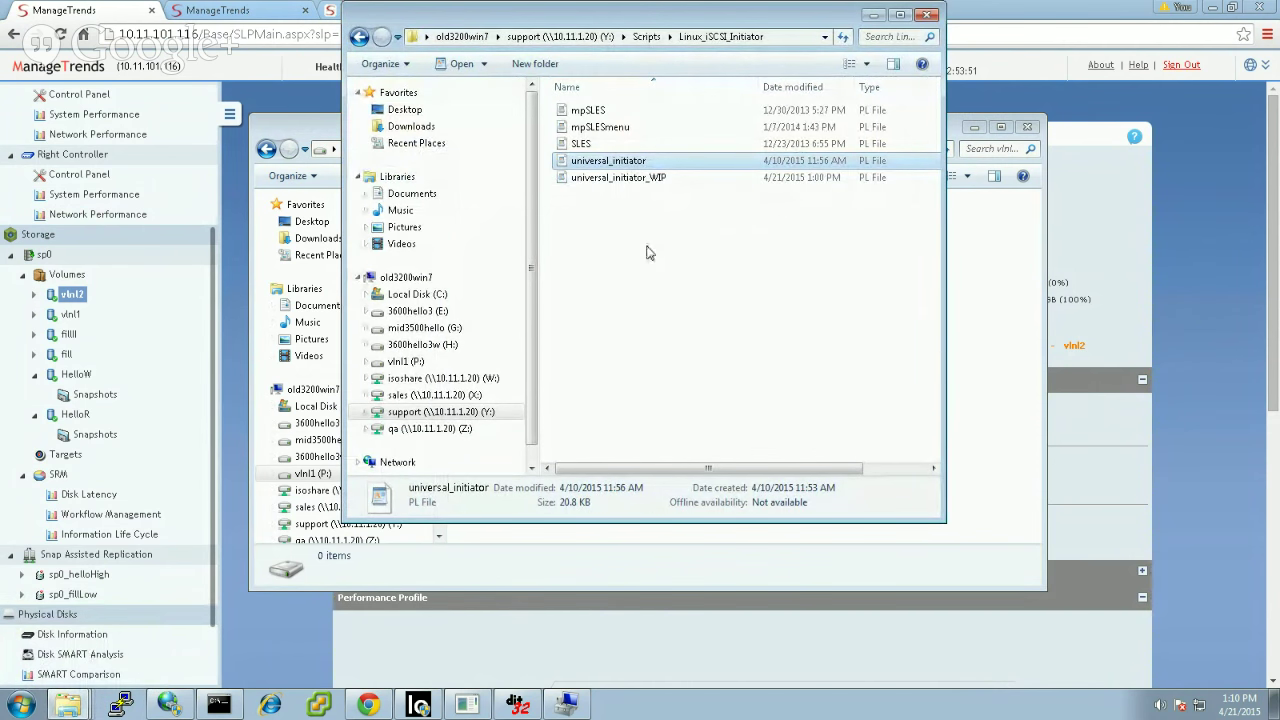
{"action": "left_click_drag", "start_coordinate": [646, 253], "coordinate": [566, 90]}
{"action": "left_click", "coordinate": [973, 310]}
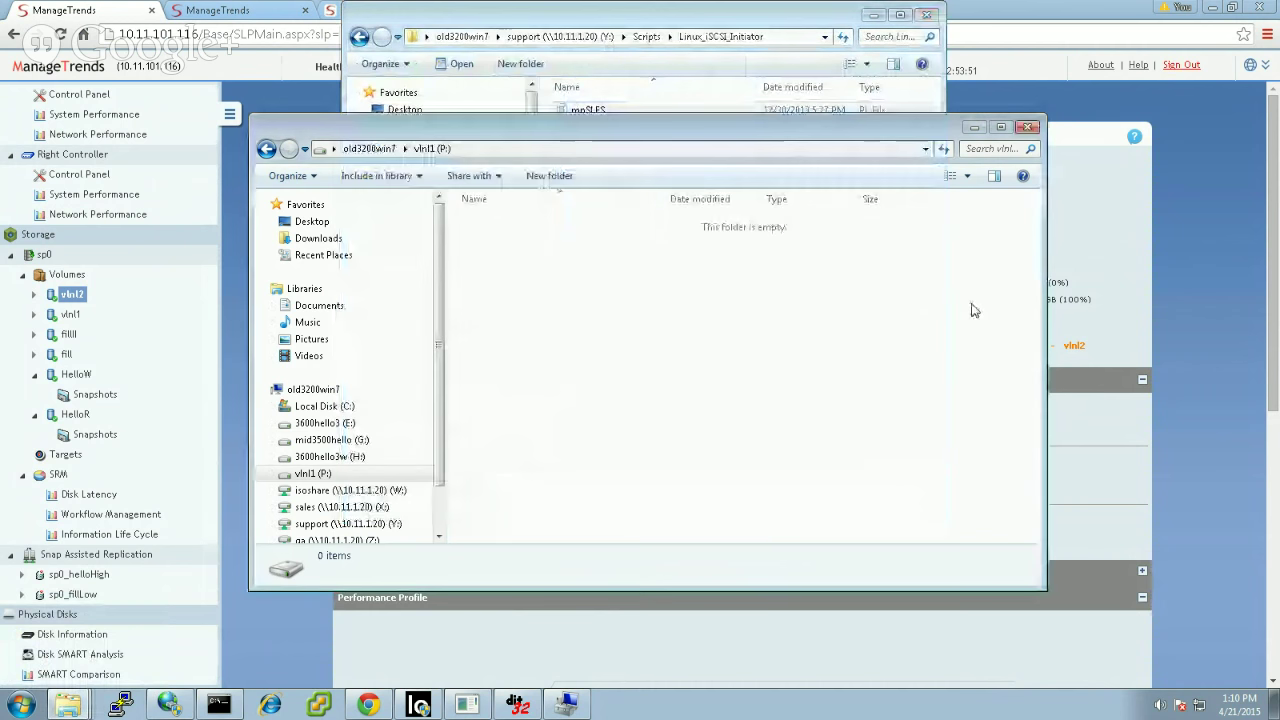
{"action": "key", "text": "ctrl+v"}
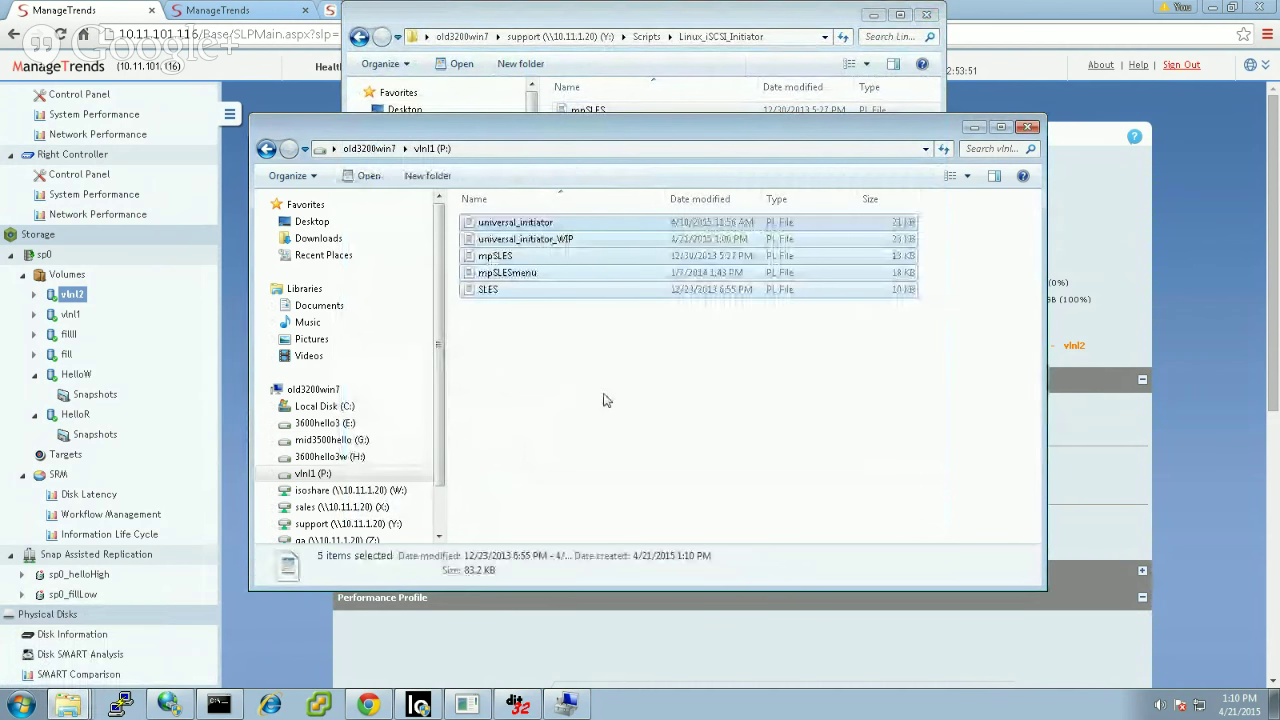
{"action": "left_click", "coordinate": [514, 291]}
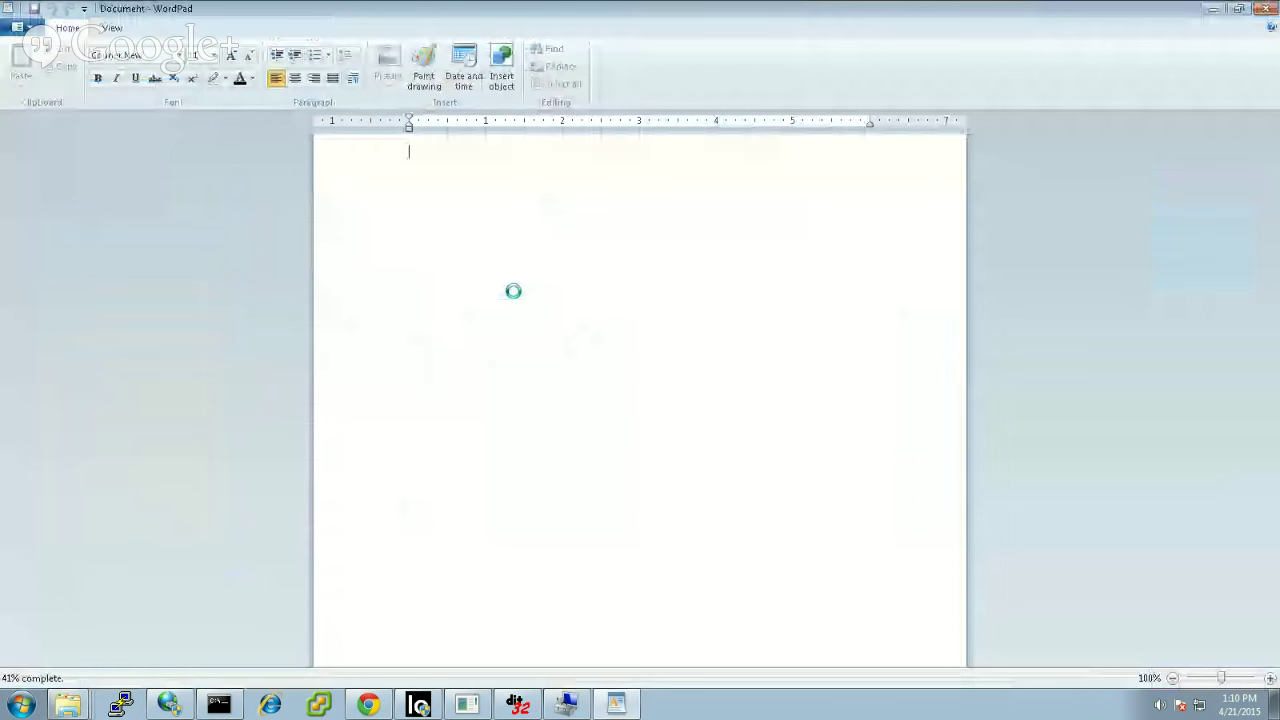
{"action": "left_click", "coordinate": [1266, 10]}
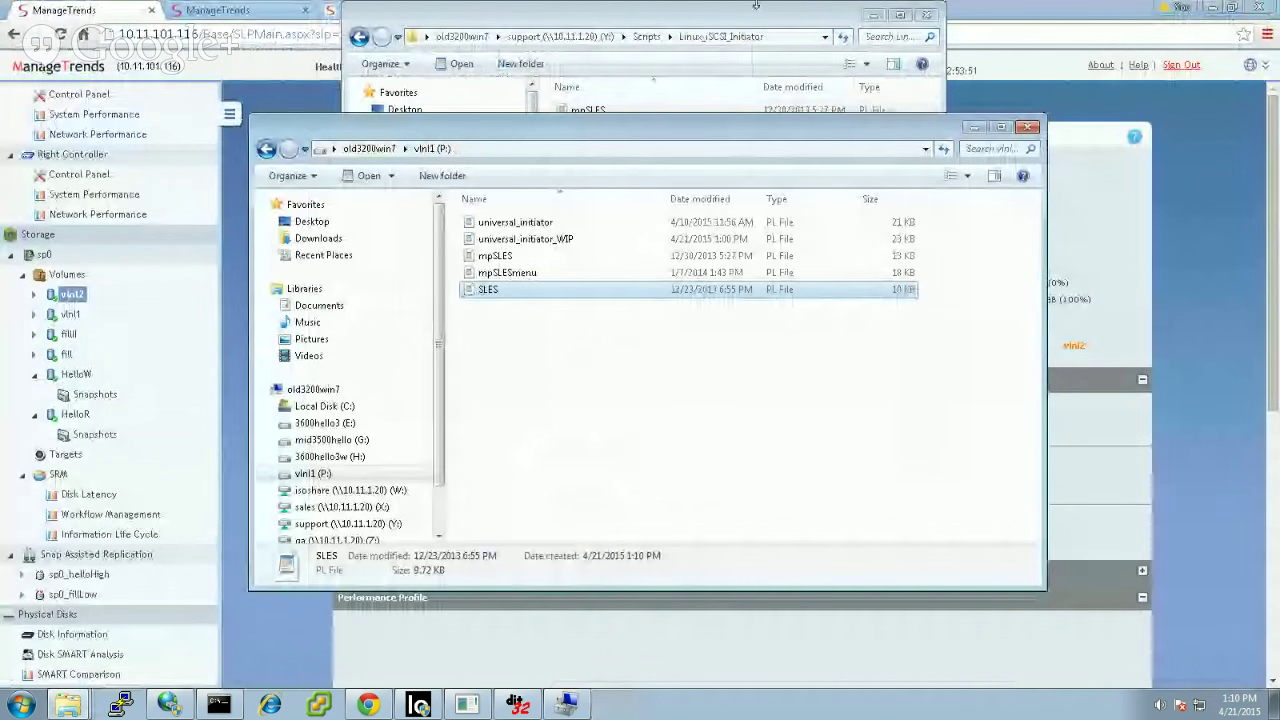
{"action": "left_click", "coordinate": [927, 16]}
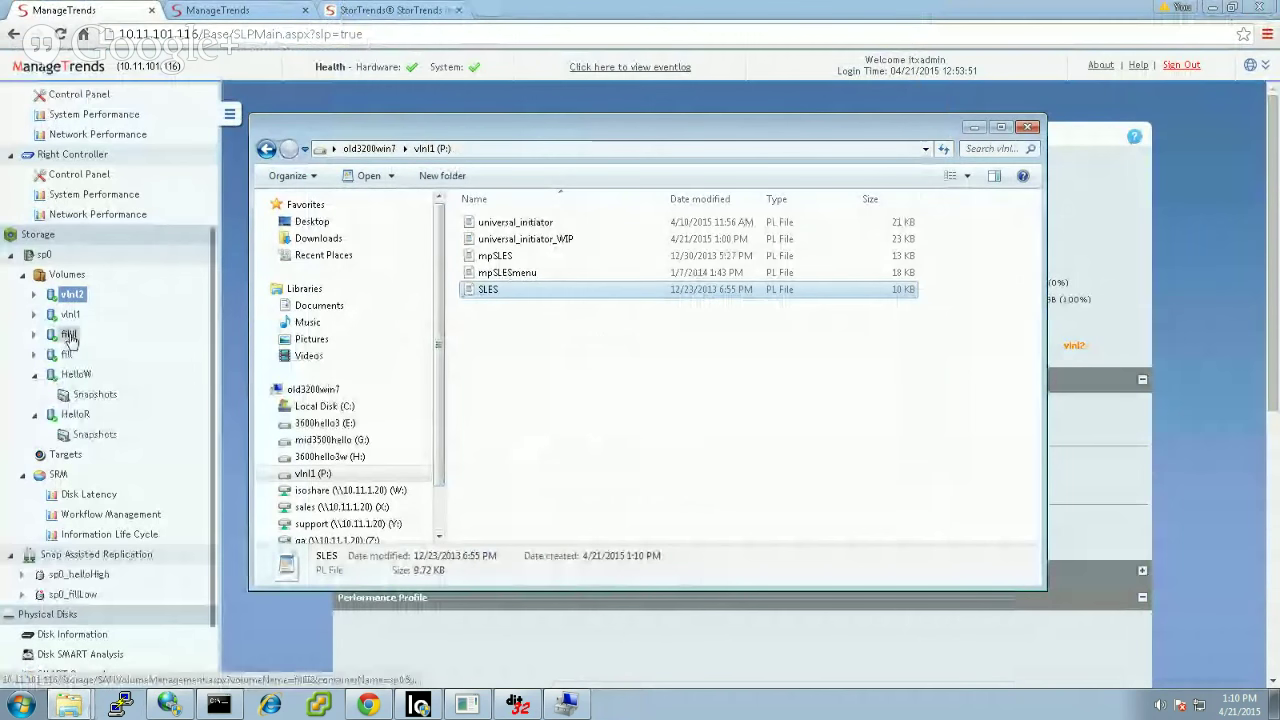
Step: Create a snapshot of volume vlnl1 named baseSnap from its Snapshots page
{"action": "left_click", "coordinate": [35, 314]}
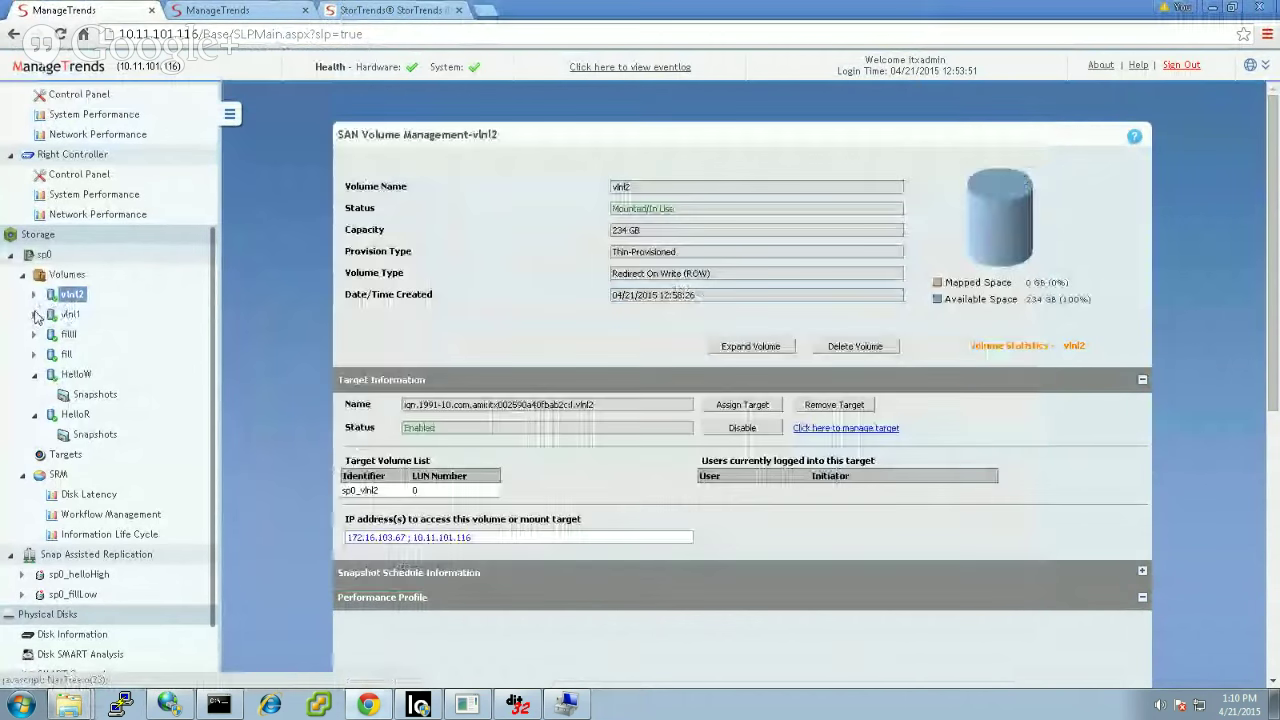
{"action": "left_click", "coordinate": [86, 336]}
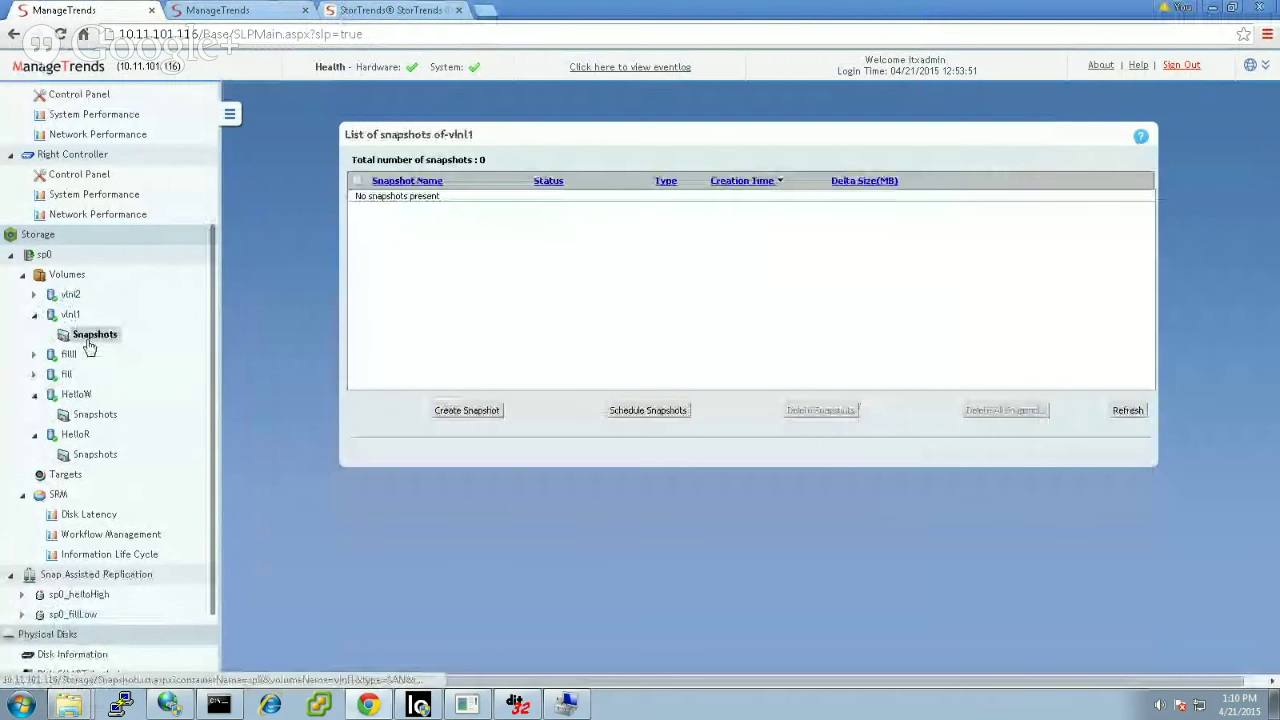
{"action": "left_click", "coordinate": [476, 412]}
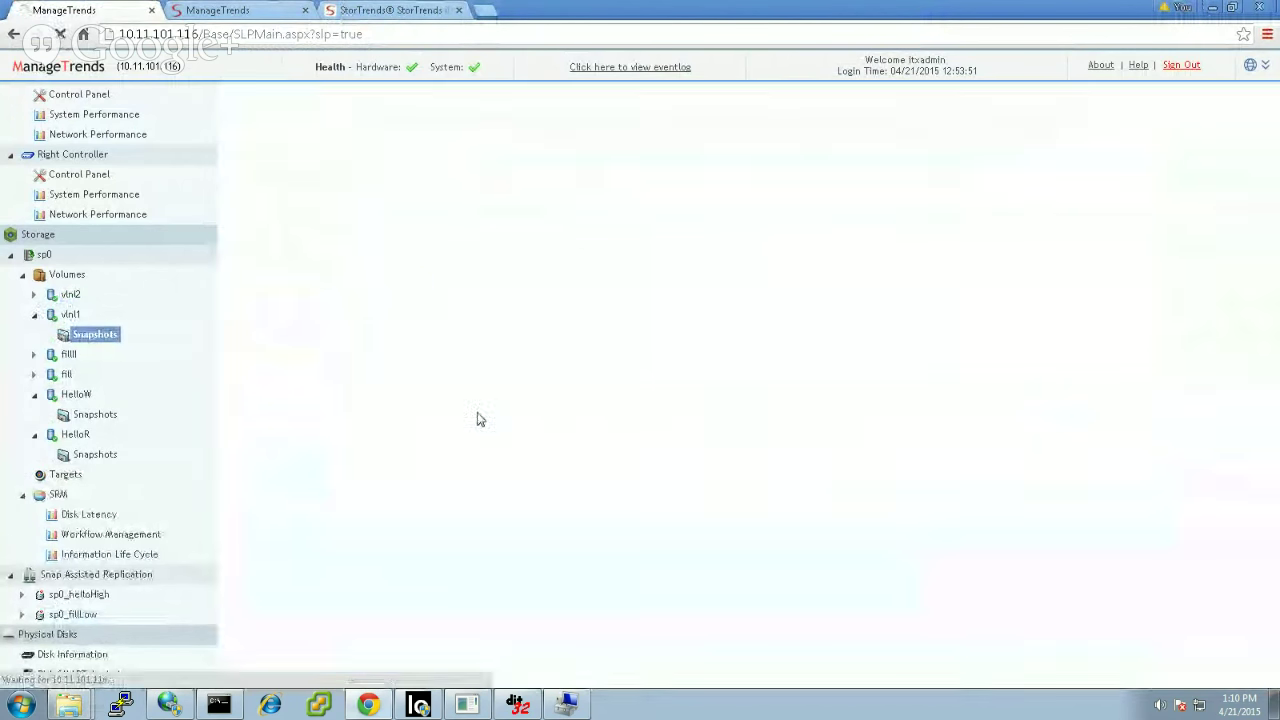
{"action": "left_click", "coordinate": [794, 227]}
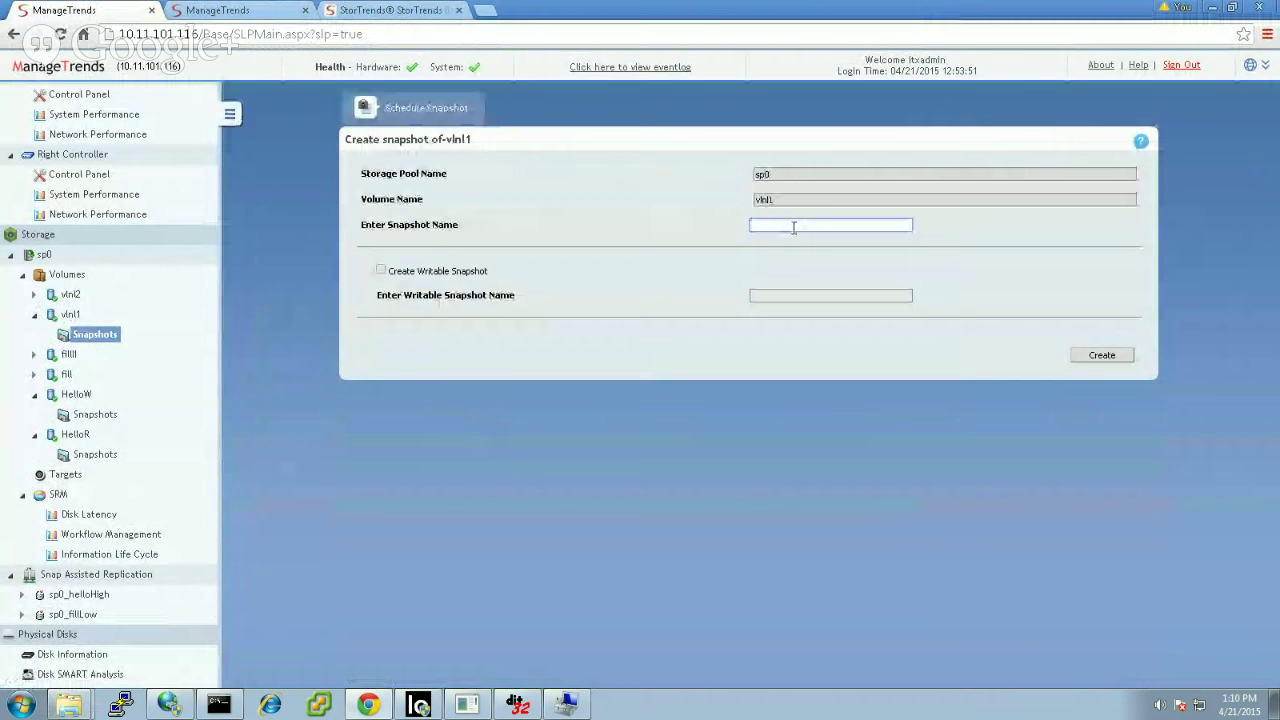
{"action": "type", "text": "baseSnap"}
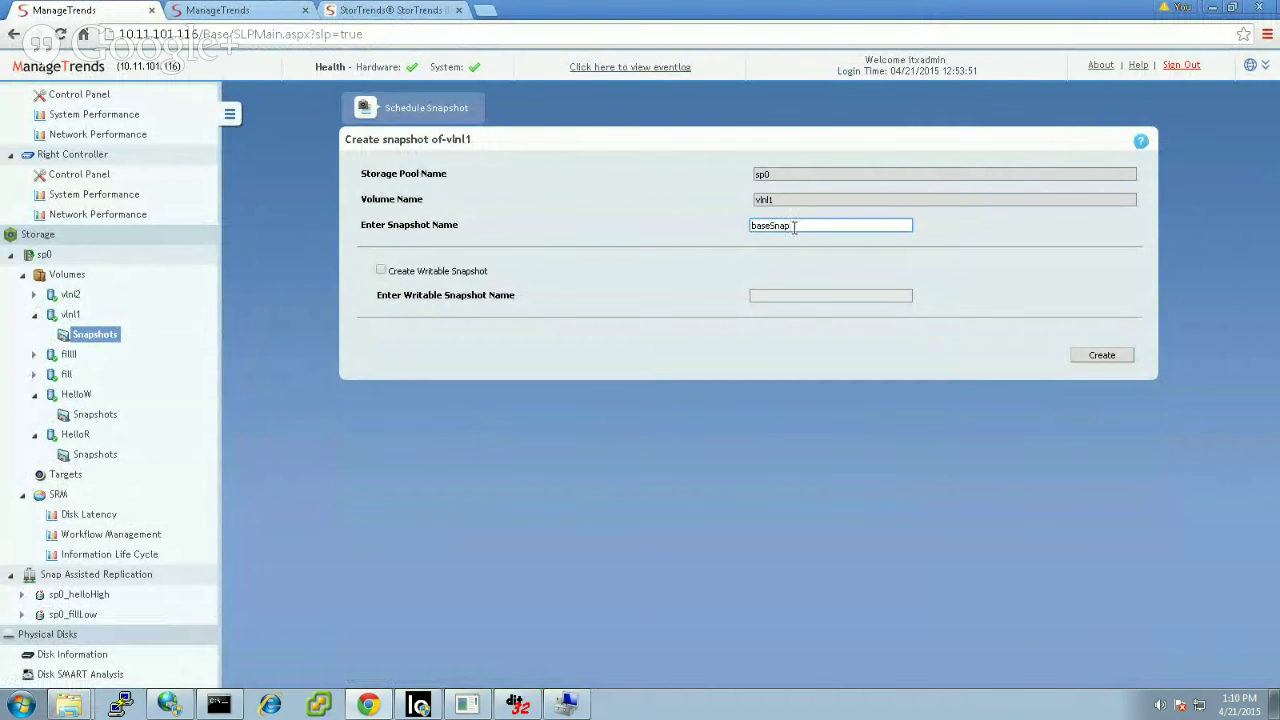
{"action": "left_click", "coordinate": [1097, 355]}
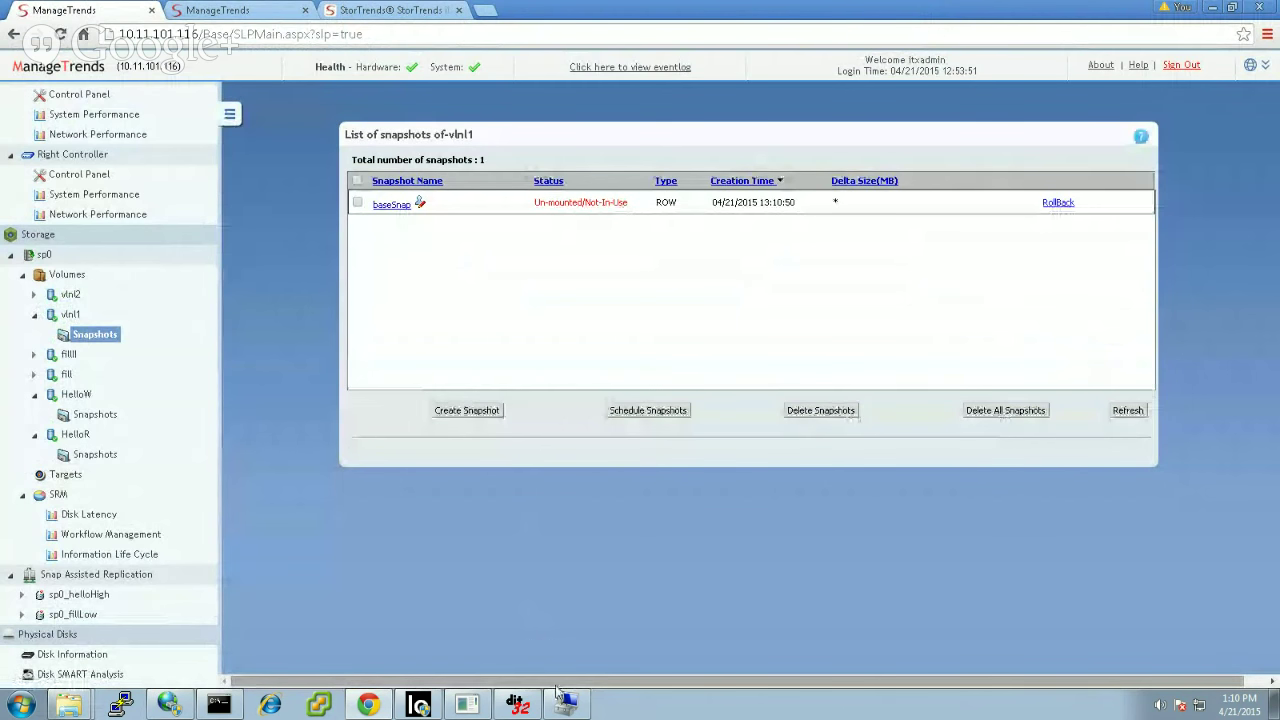
Step: Delete the header and udev blocks from the SLES script on P:, then save and close it
{"action": "mouse_move", "coordinate": [86, 708]}
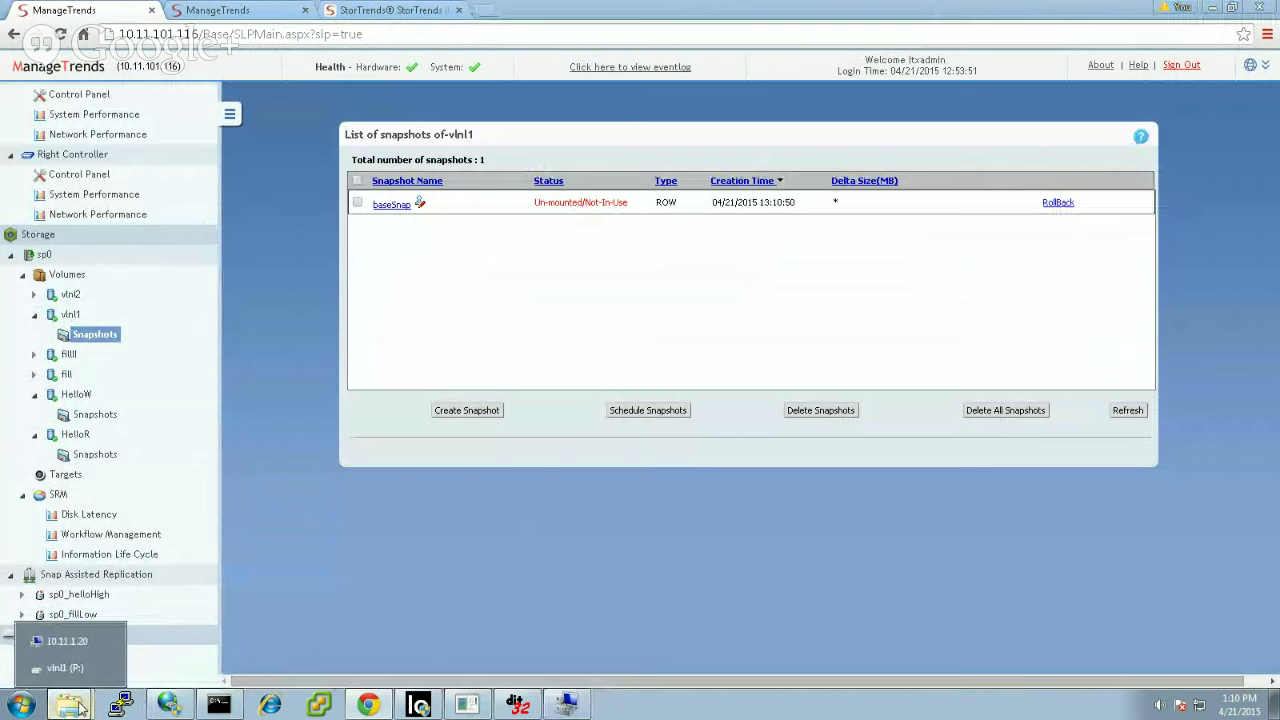
{"action": "left_click", "coordinate": [65, 667]}
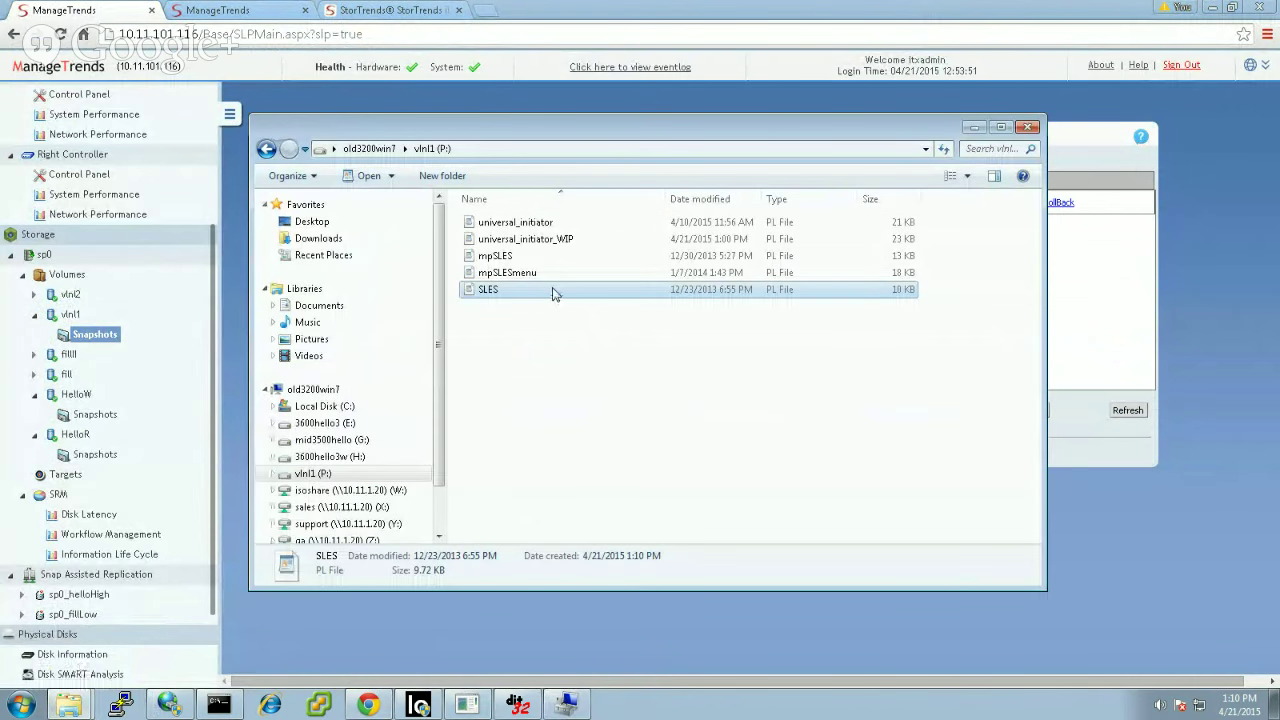
{"action": "double_click", "coordinate": [555, 291]}
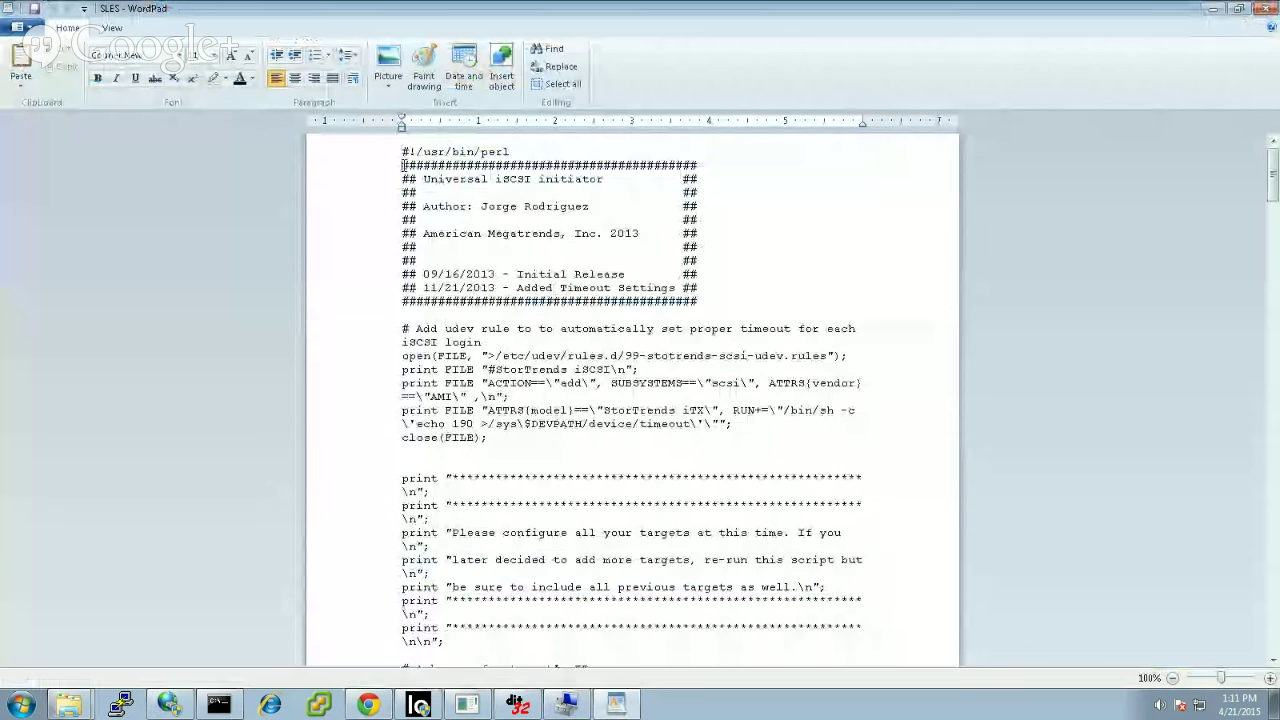
{"action": "left_click_drag", "start_coordinate": [403, 165], "coordinate": [749, 443]}
{"action": "key", "text": "Delete"}
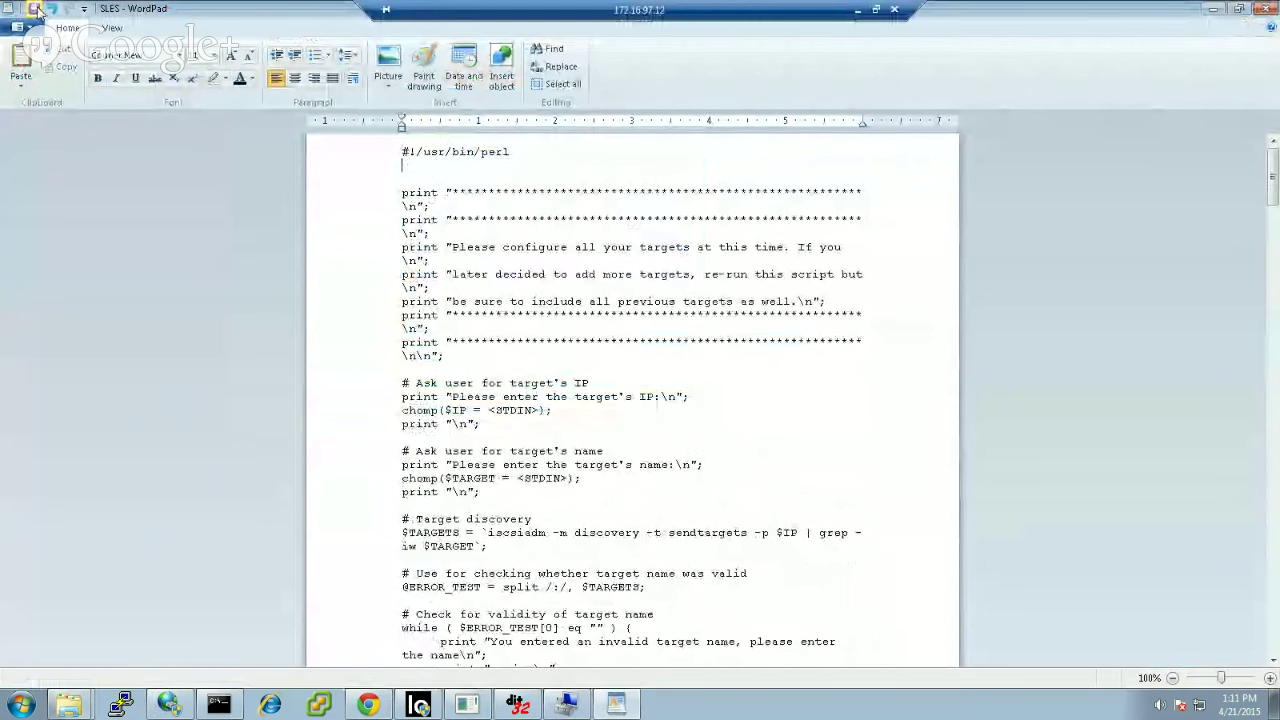
{"action": "key", "text": "shift+Up"}
{"action": "key", "text": "Delete"}
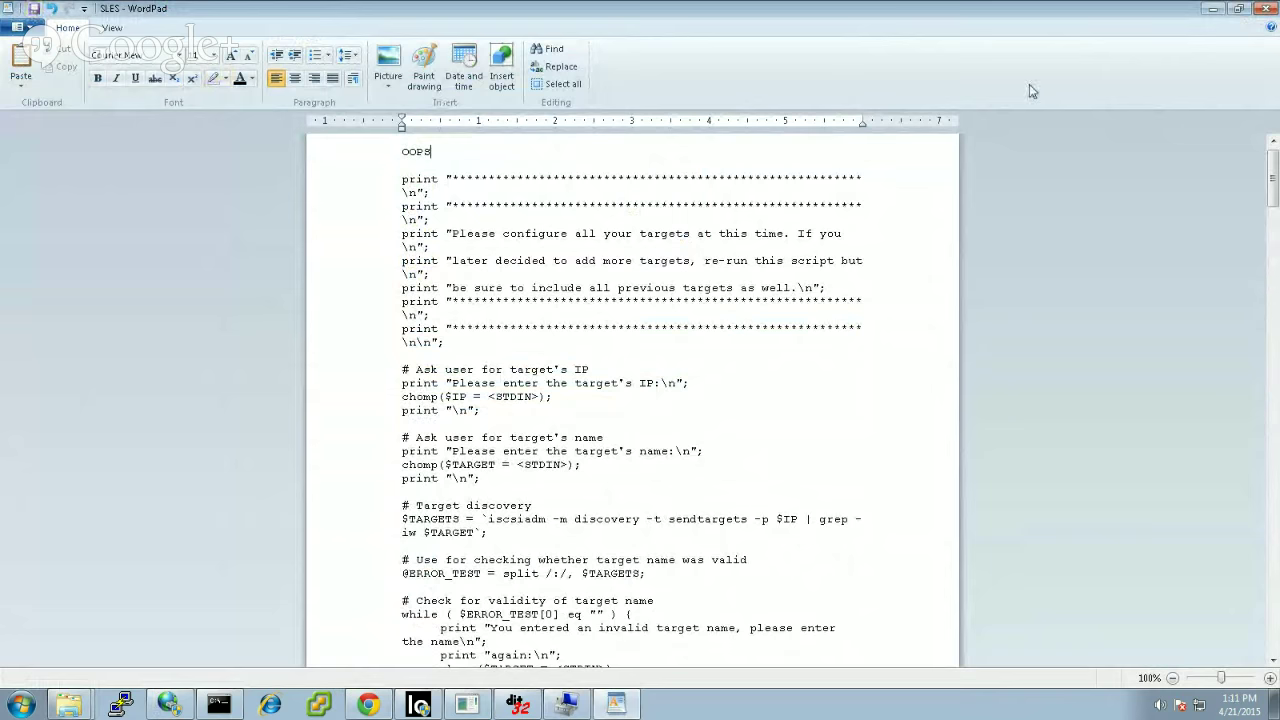
{"action": "left_click", "coordinate": [1268, 8]}
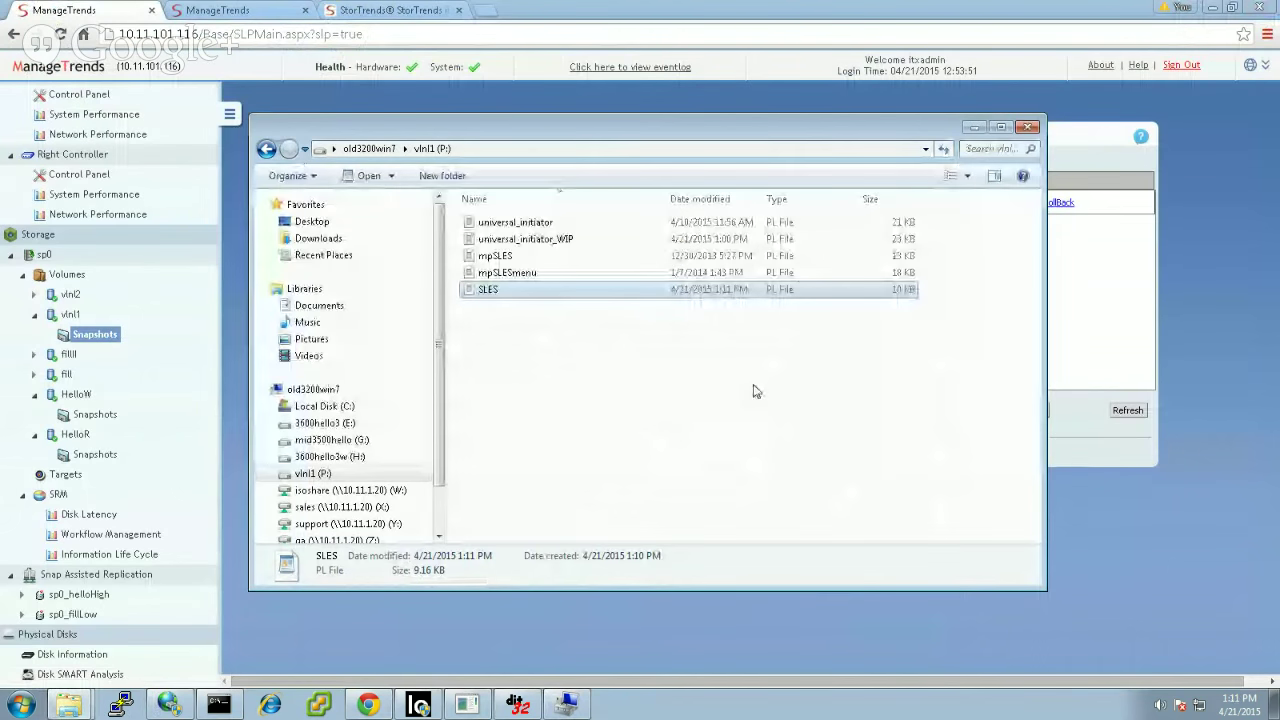
{"action": "left_click", "coordinate": [1160, 345]}
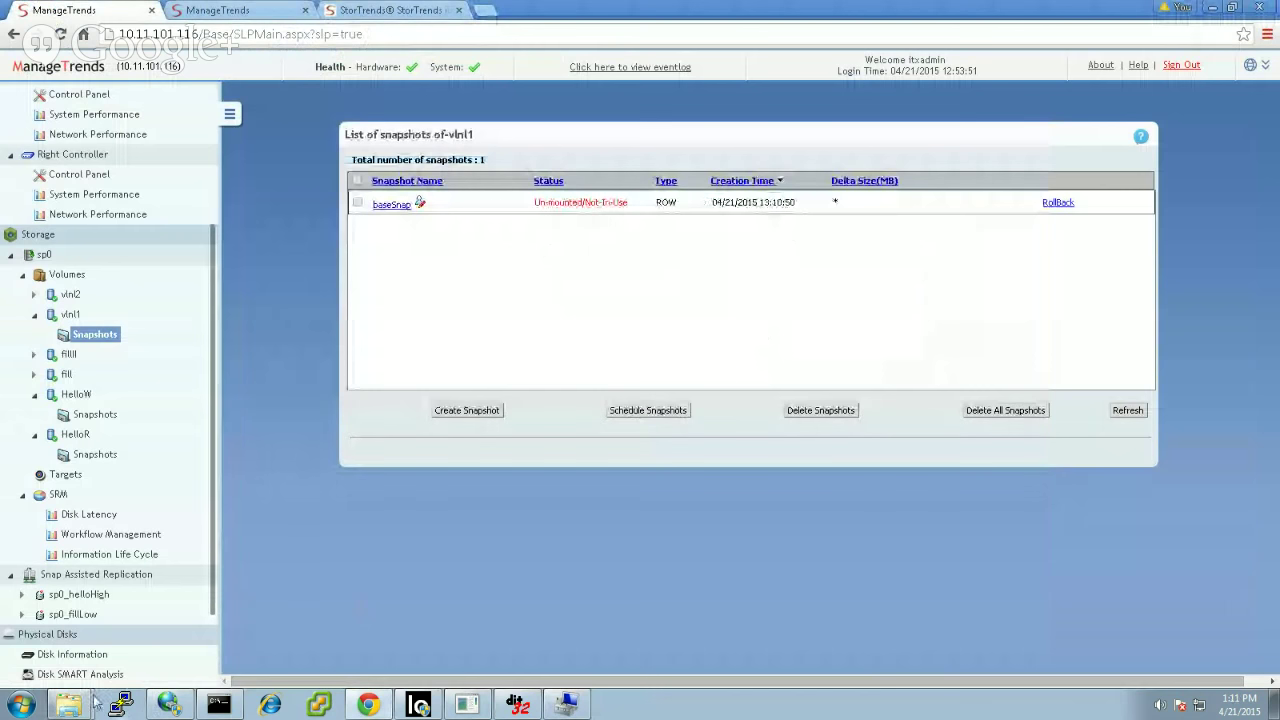
Step: Reopen SLES from P: to verify the saved edit, then return to the snapshot list
{"action": "mouse_move", "coordinate": [75, 705]}
{"action": "left_click", "coordinate": [65, 667]}
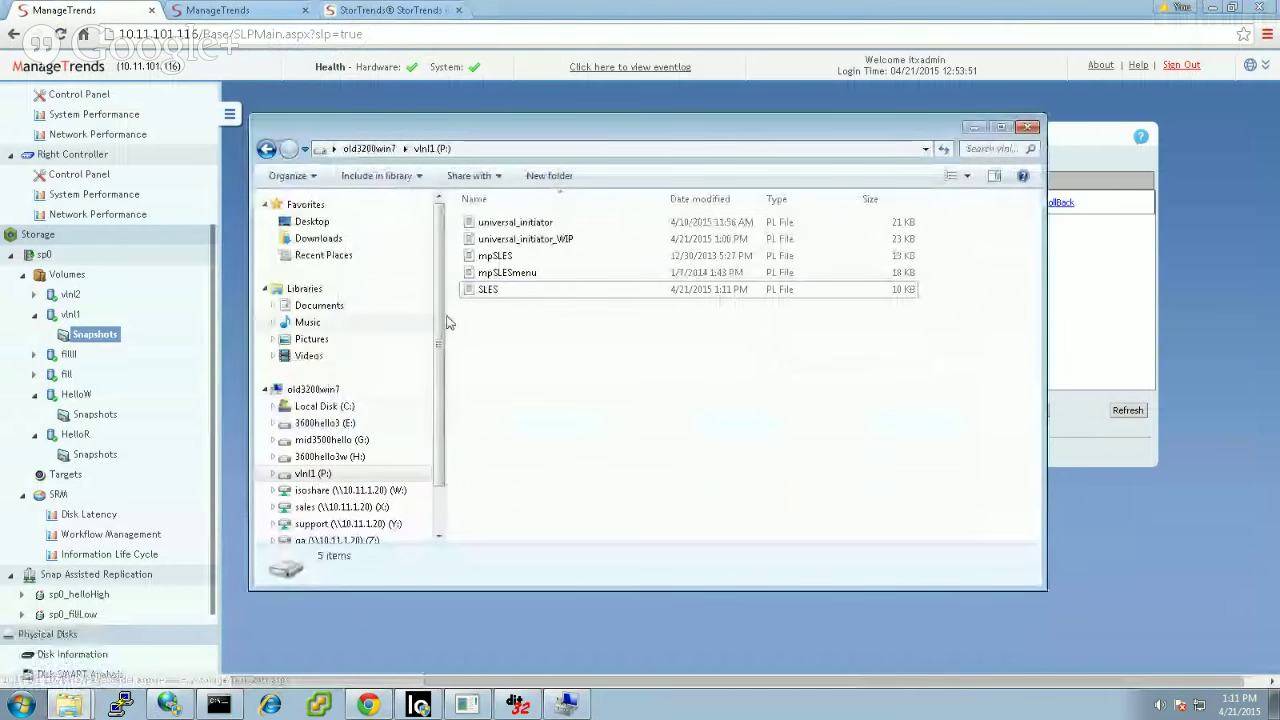
{"action": "left_click", "coordinate": [488, 290]}
{"action": "double_click", "coordinate": [489, 290]}
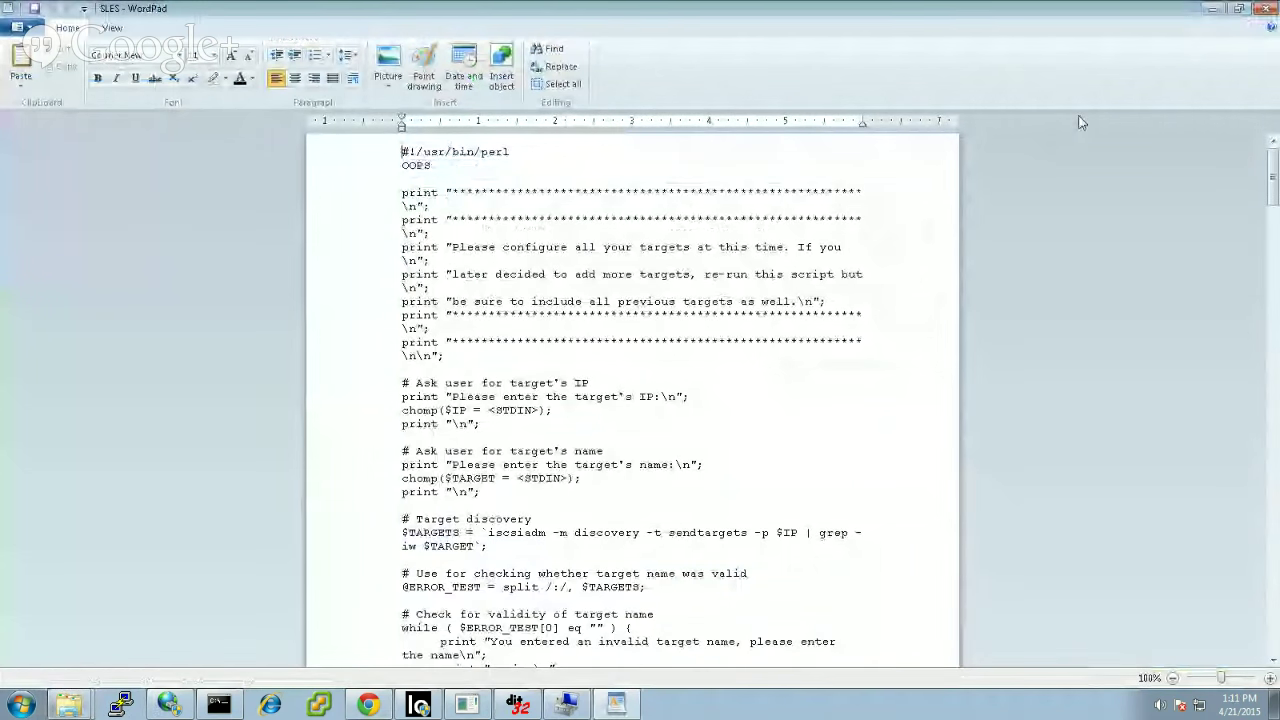
{"action": "left_click", "coordinate": [1267, 12]}
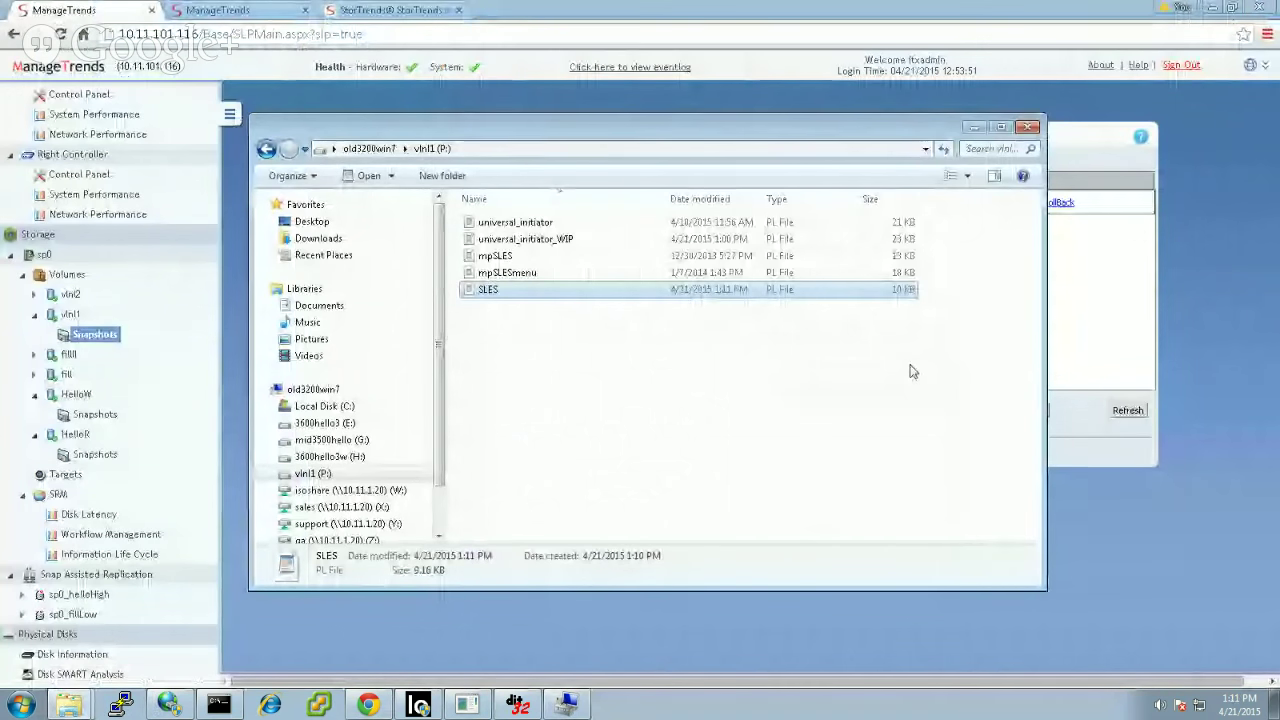
{"action": "left_click", "coordinate": [1114, 314]}
Step: Assign the baseSnap snapshot to the existing vlnl1 target in its Target Settings
{"action": "left_click", "coordinate": [388, 204]}
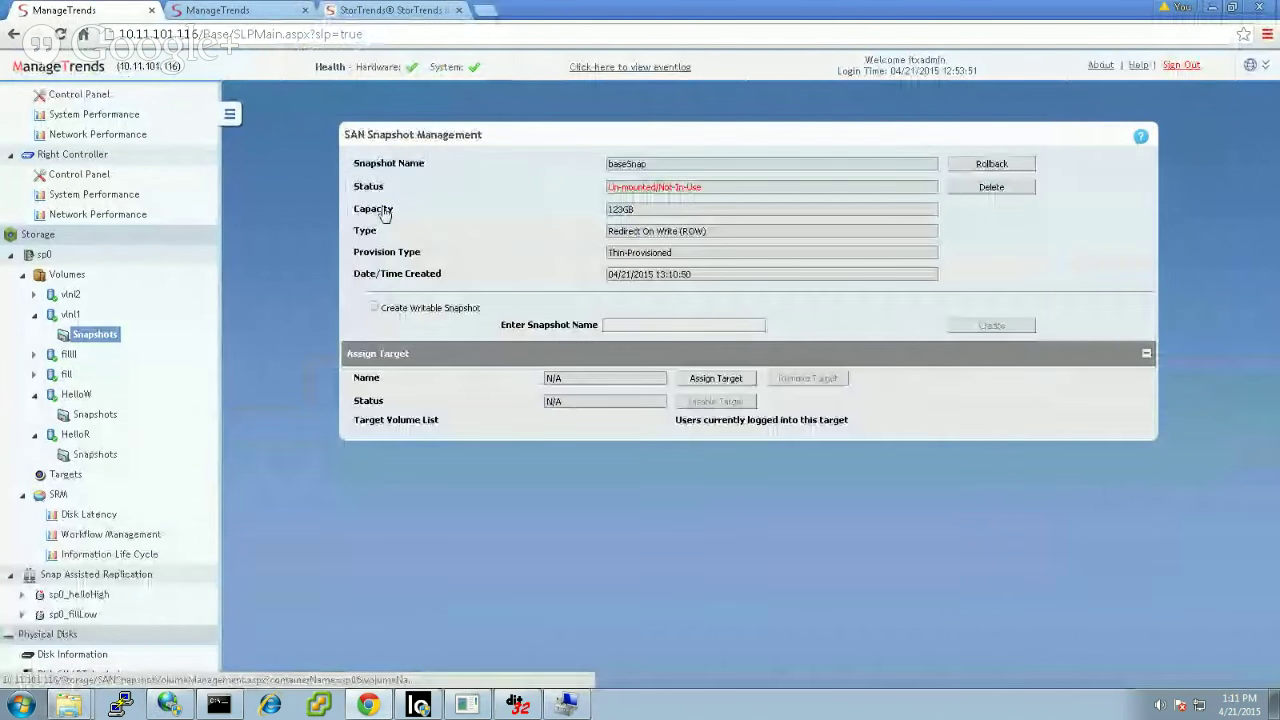
{"action": "left_click", "coordinate": [720, 380]}
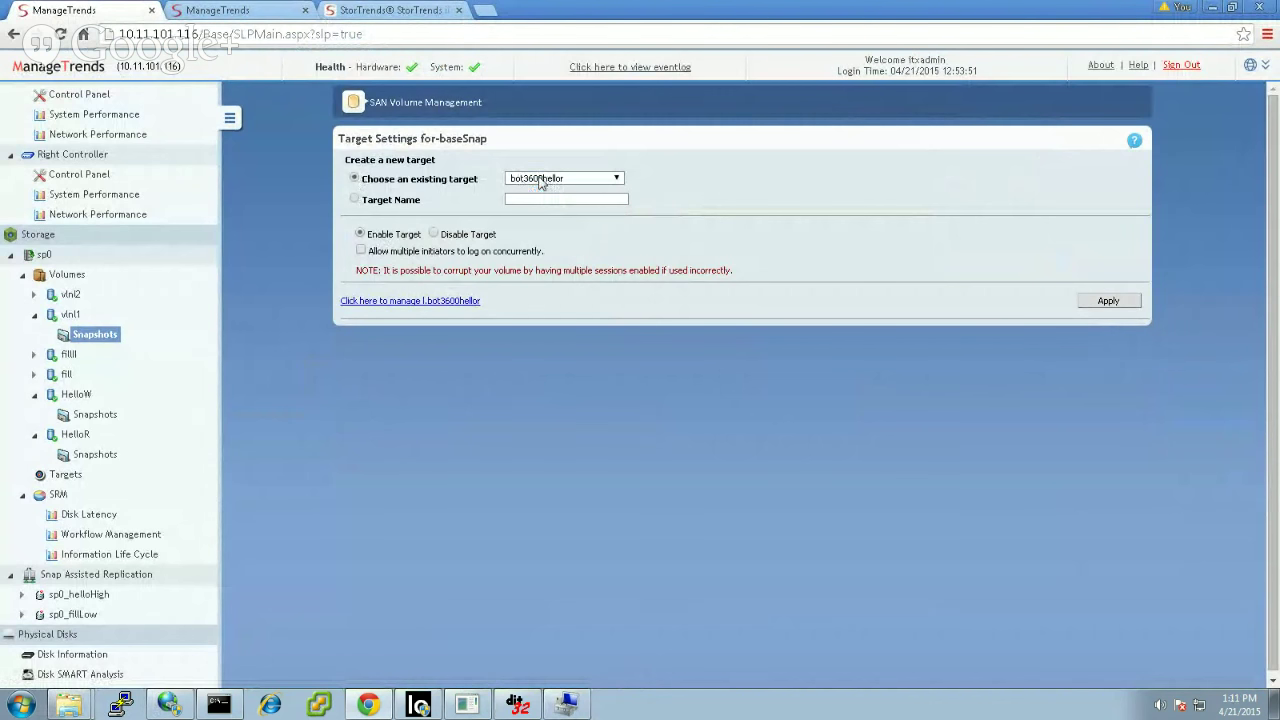
{"action": "left_click", "coordinate": [540, 180]}
{"action": "left_click", "coordinate": [522, 233]}
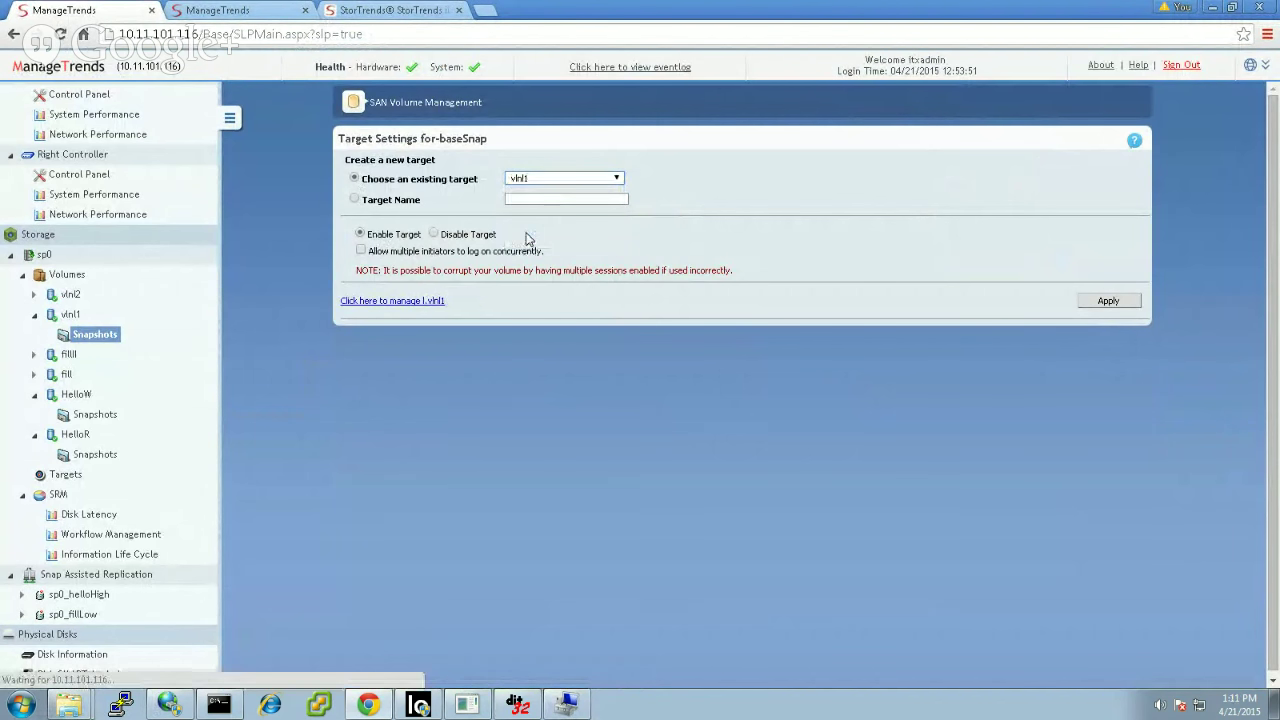
{"action": "left_click", "coordinate": [1108, 301]}
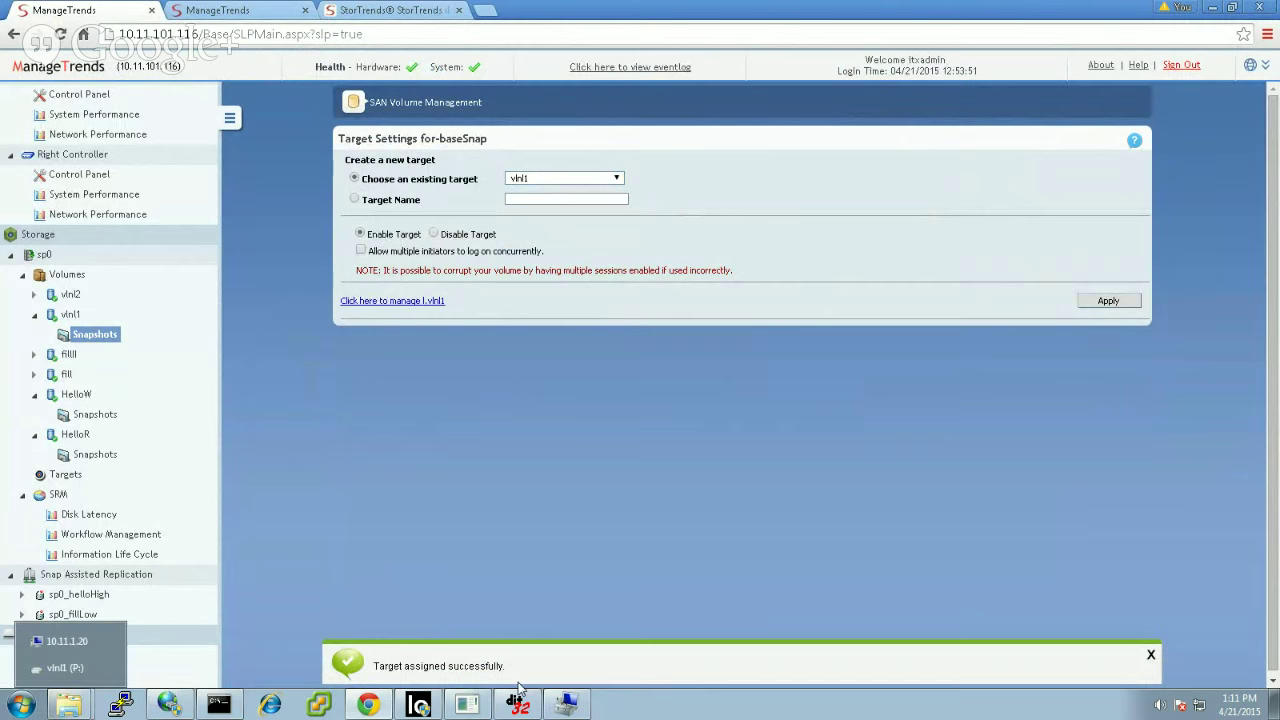
{"action": "left_click", "coordinate": [566, 704]}
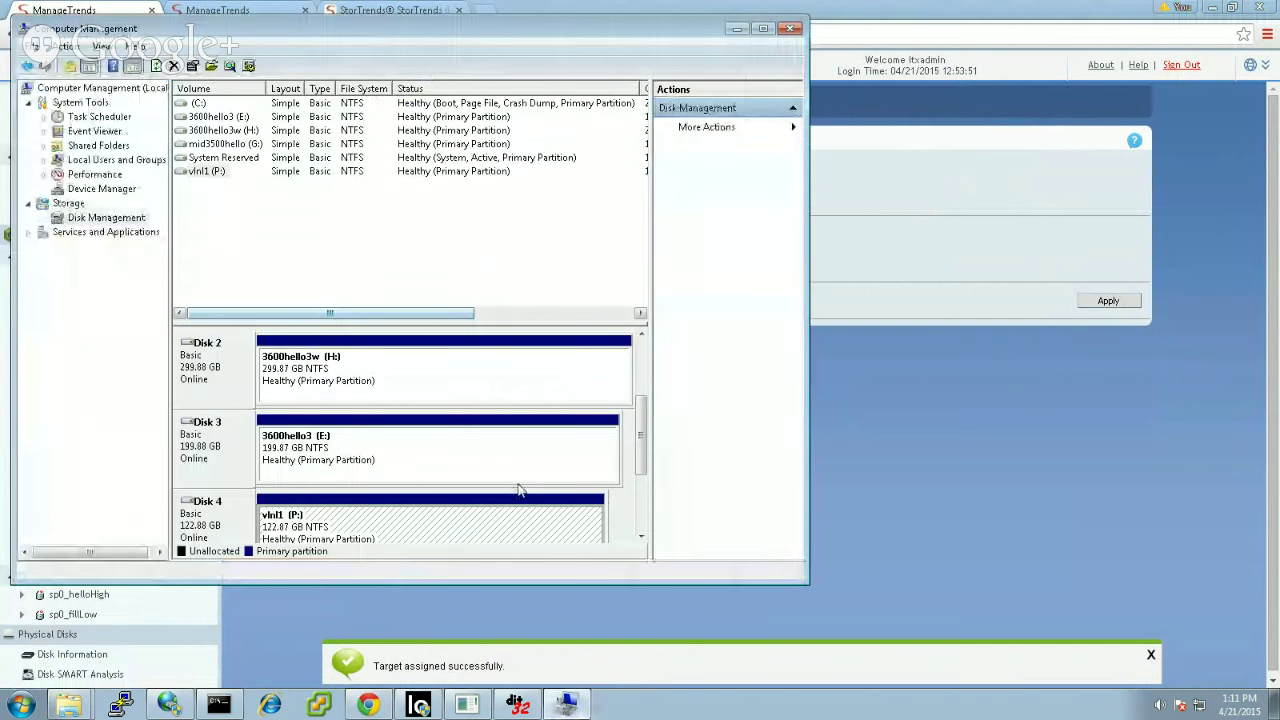
Step: Rescan disks so the new 123 GB Disk 5 appears, then check its options
{"action": "left_click", "coordinate": [63, 47]}
{"action": "left_click", "coordinate": [99, 84]}
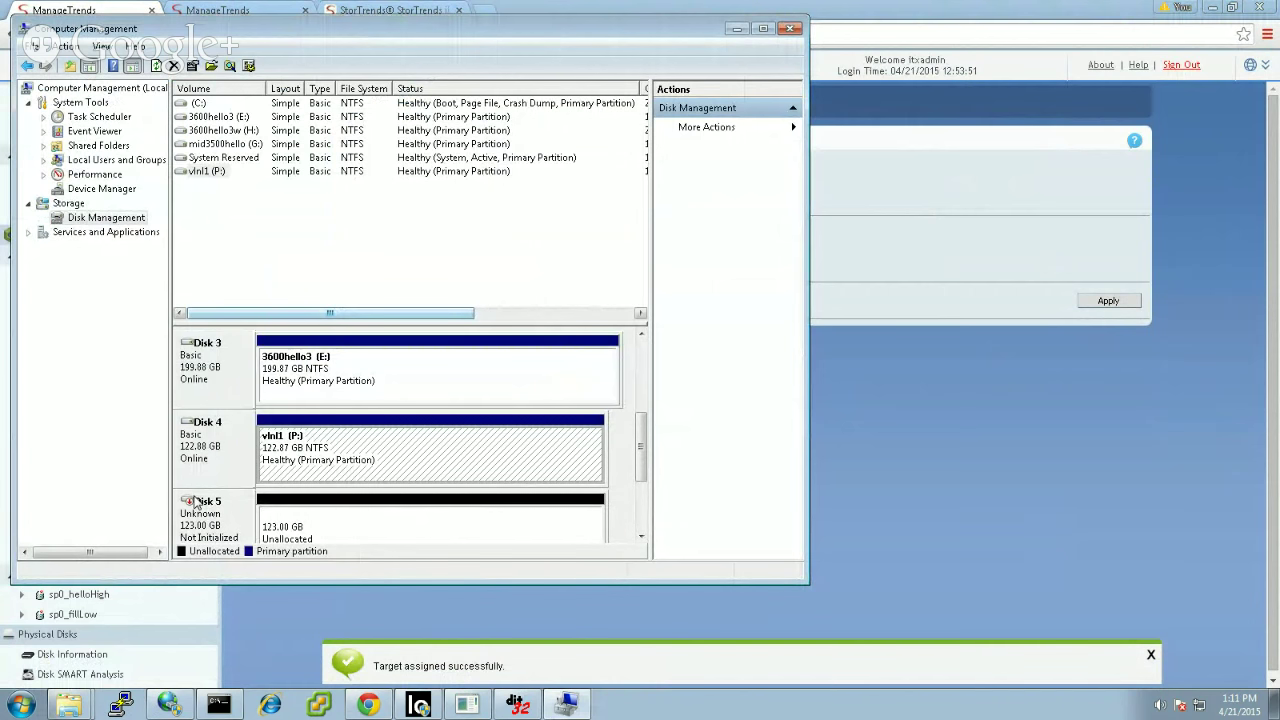
{"action": "right_click", "coordinate": [201, 517]}
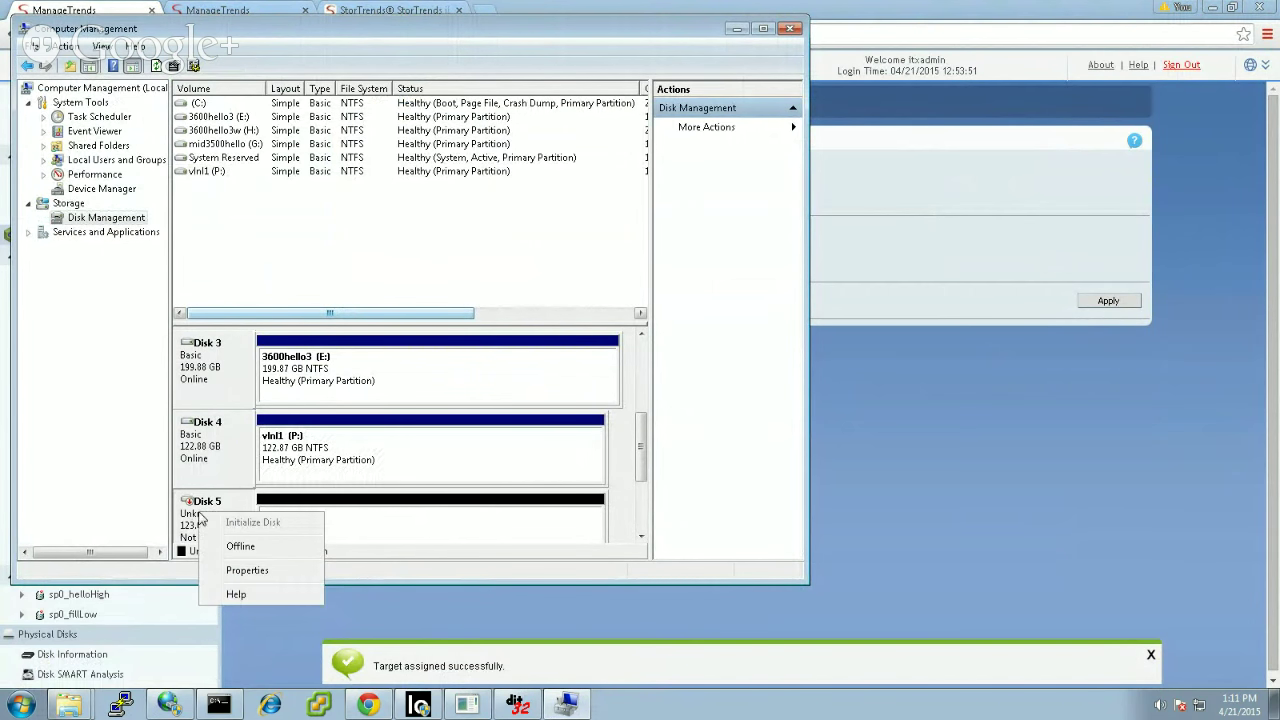
{"action": "key", "text": "Escape"}
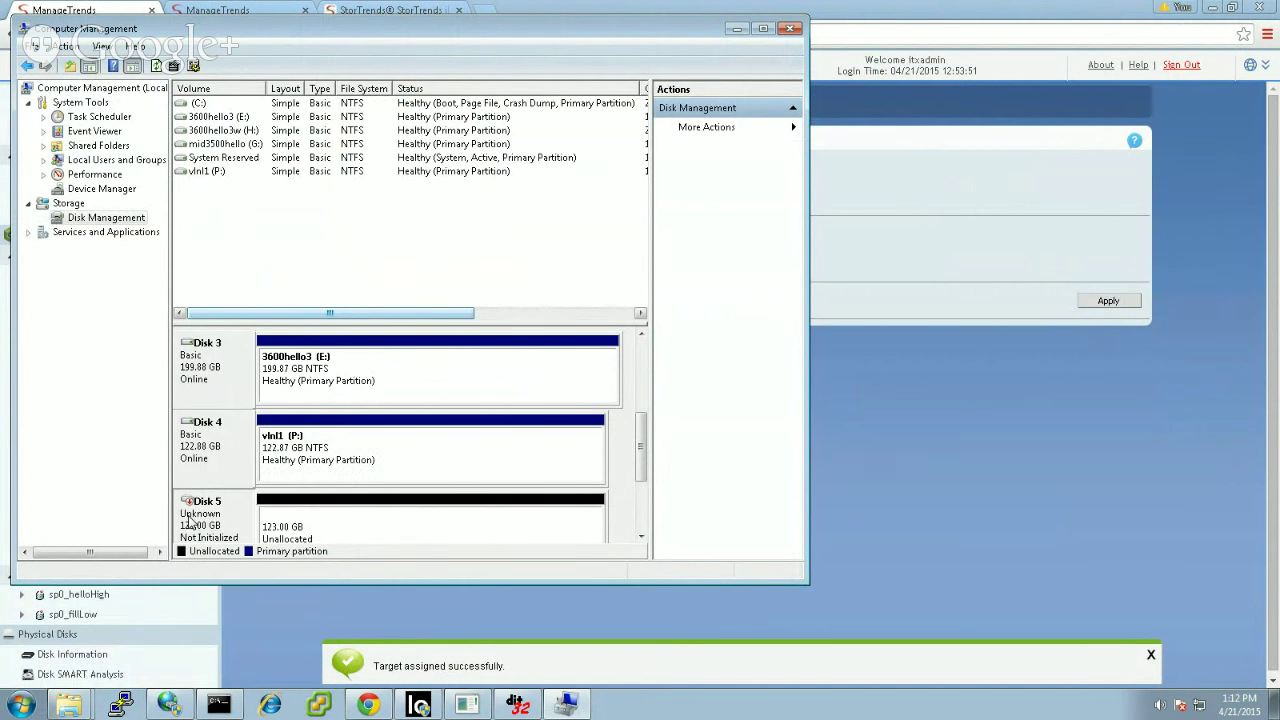
Step: Inspect Disk 5's unallocated space options, then return to ManageTrends
{"action": "left_click", "coordinate": [313, 517]}
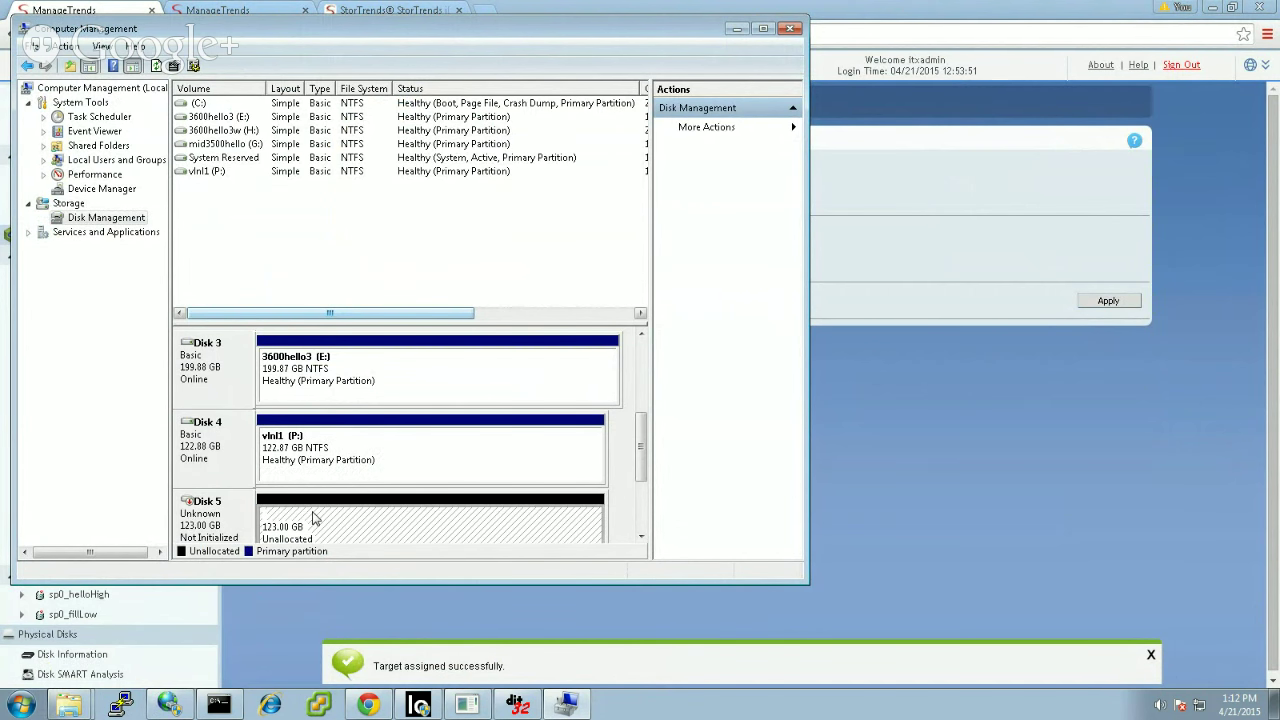
{"action": "right_click", "coordinate": [216, 516]}
{"action": "right_click", "coordinate": [397, 521]}
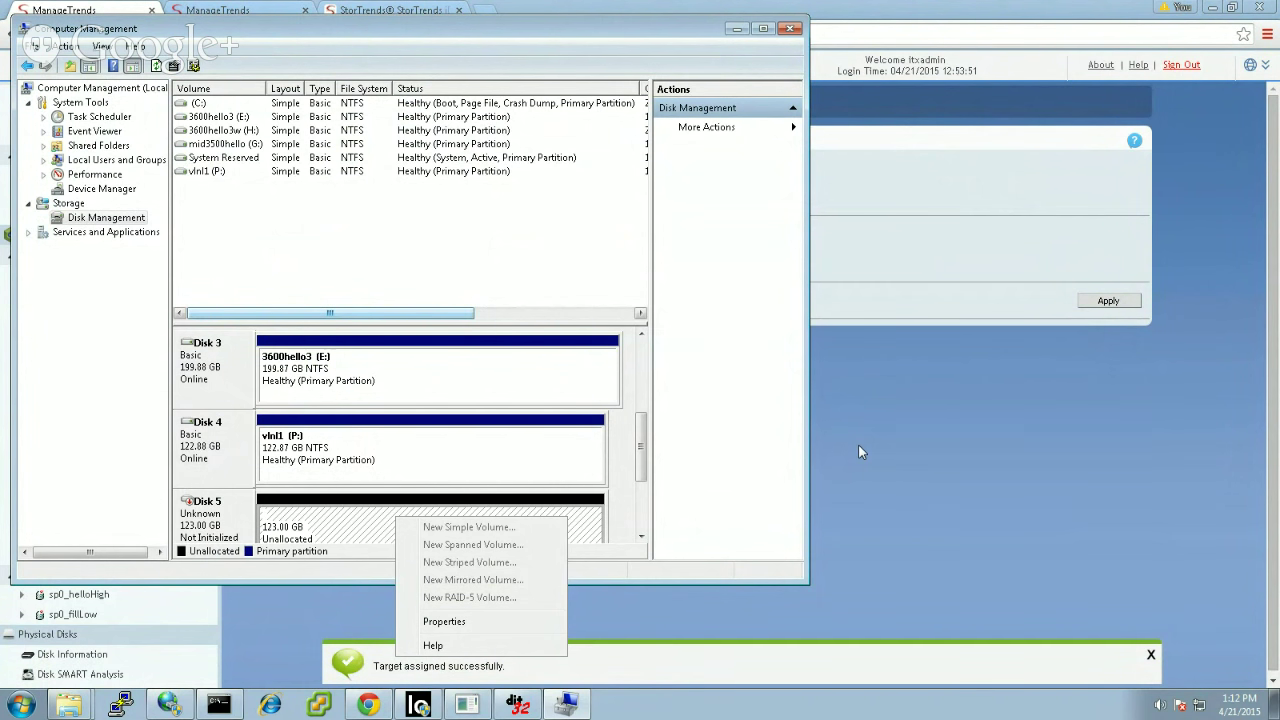
{"action": "scroll", "coordinate": [648, 504], "scroll_direction": "down", "scroll_amount": 2}
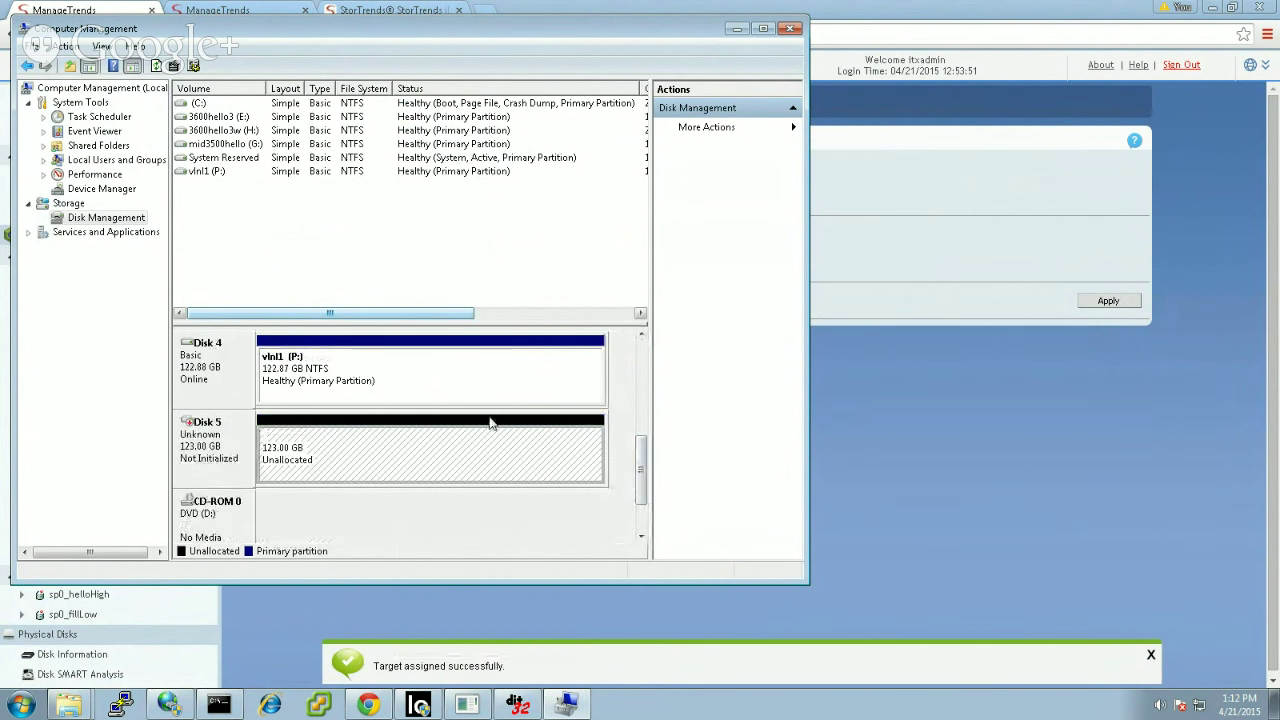
{"action": "right_click", "coordinate": [183, 432]}
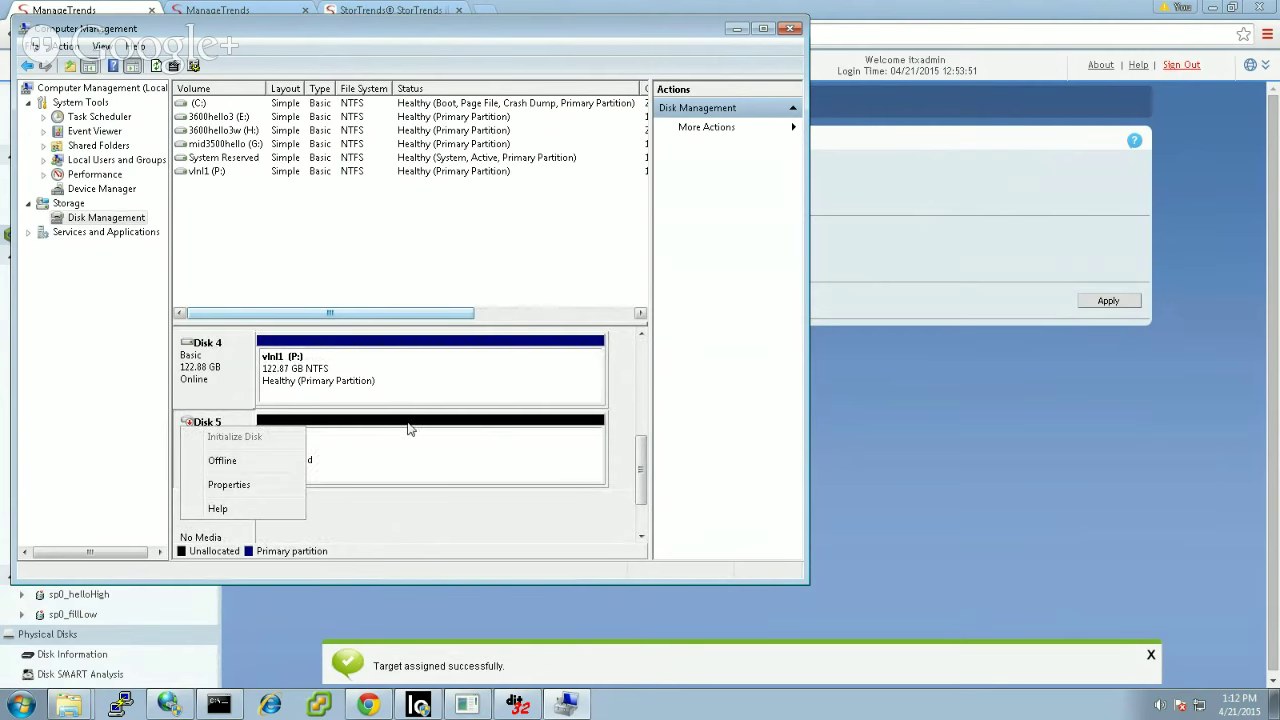
{"action": "left_click", "coordinate": [849, 419]}
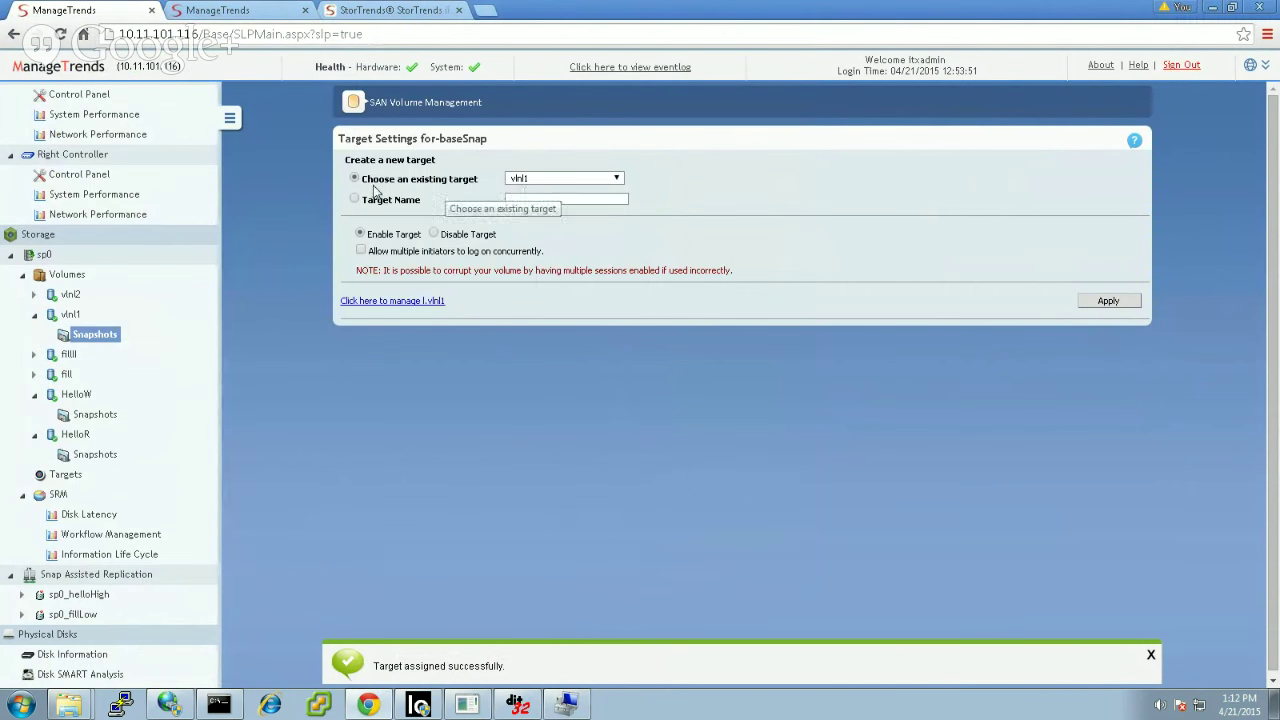
Step: Create a writable snapshot of baseSnap named vlnl1w and view the vlnl1 snapshot list
{"action": "left_click", "coordinate": [106, 336]}
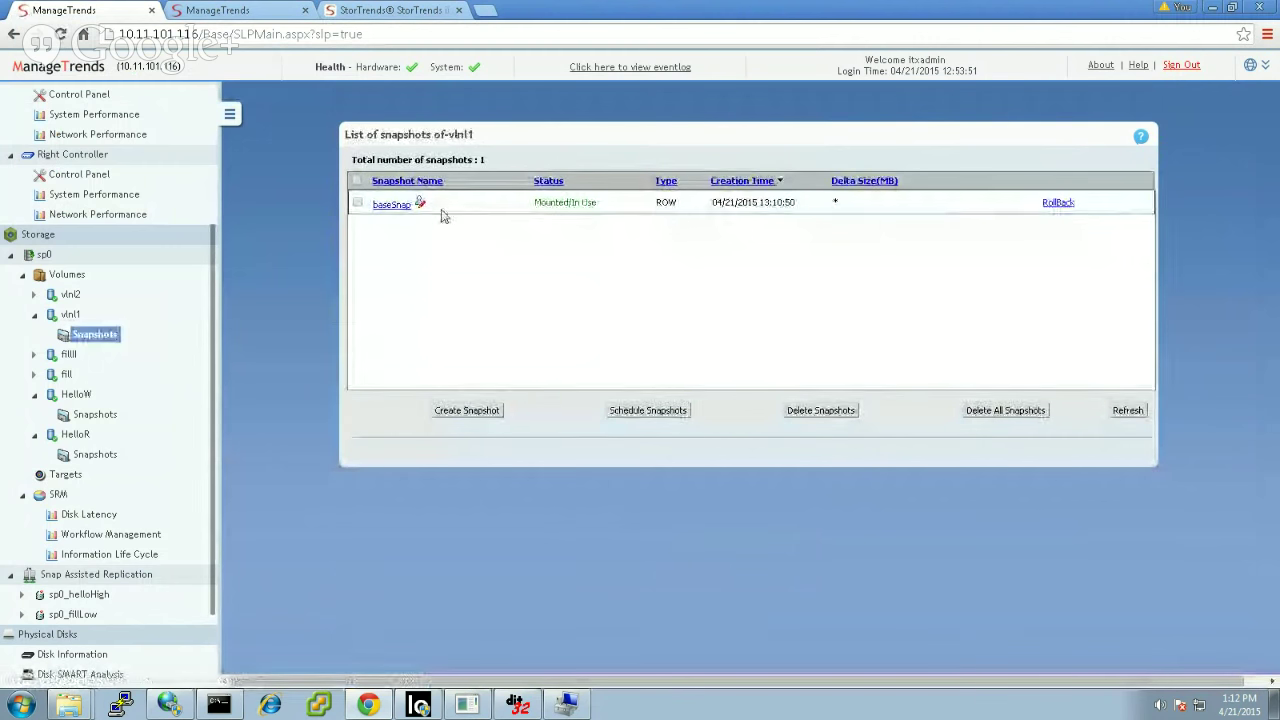
{"action": "left_click", "coordinate": [388, 208]}
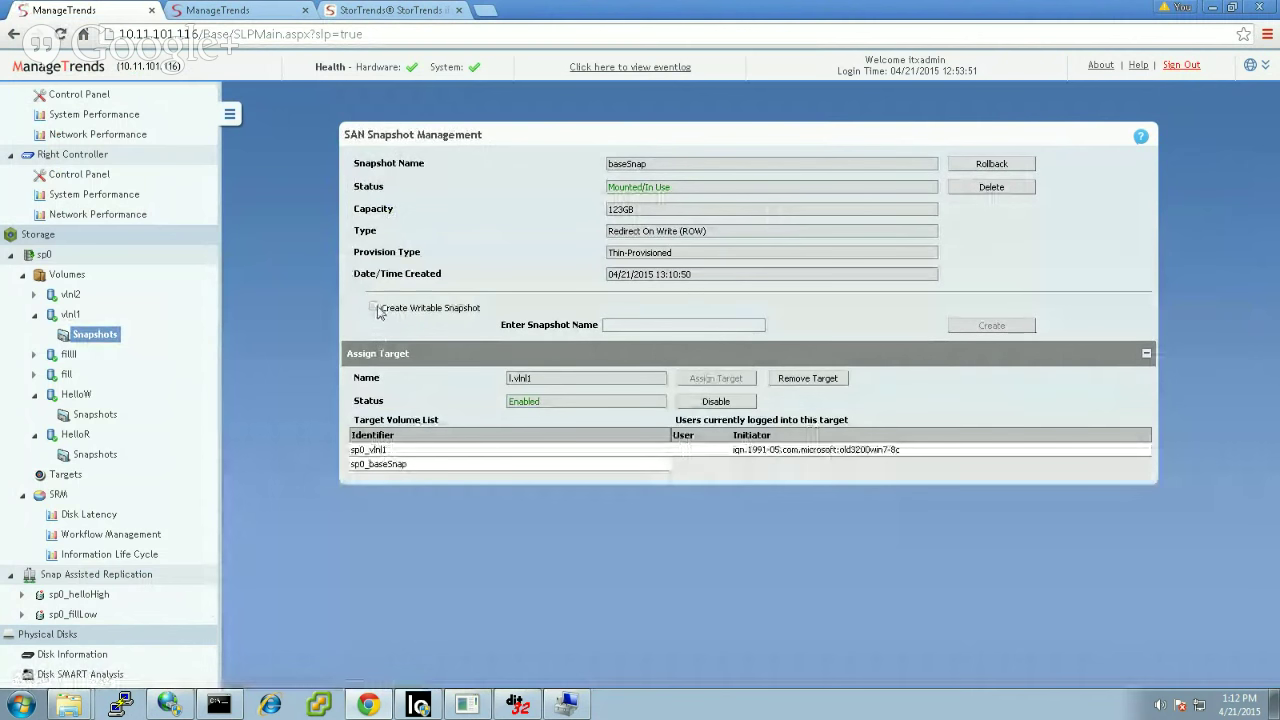
{"action": "left_click", "coordinate": [376, 309]}
{"action": "left_click", "coordinate": [631, 325]}
{"action": "type", "text": "vl"}
{"action": "type", "text": "nl12"}
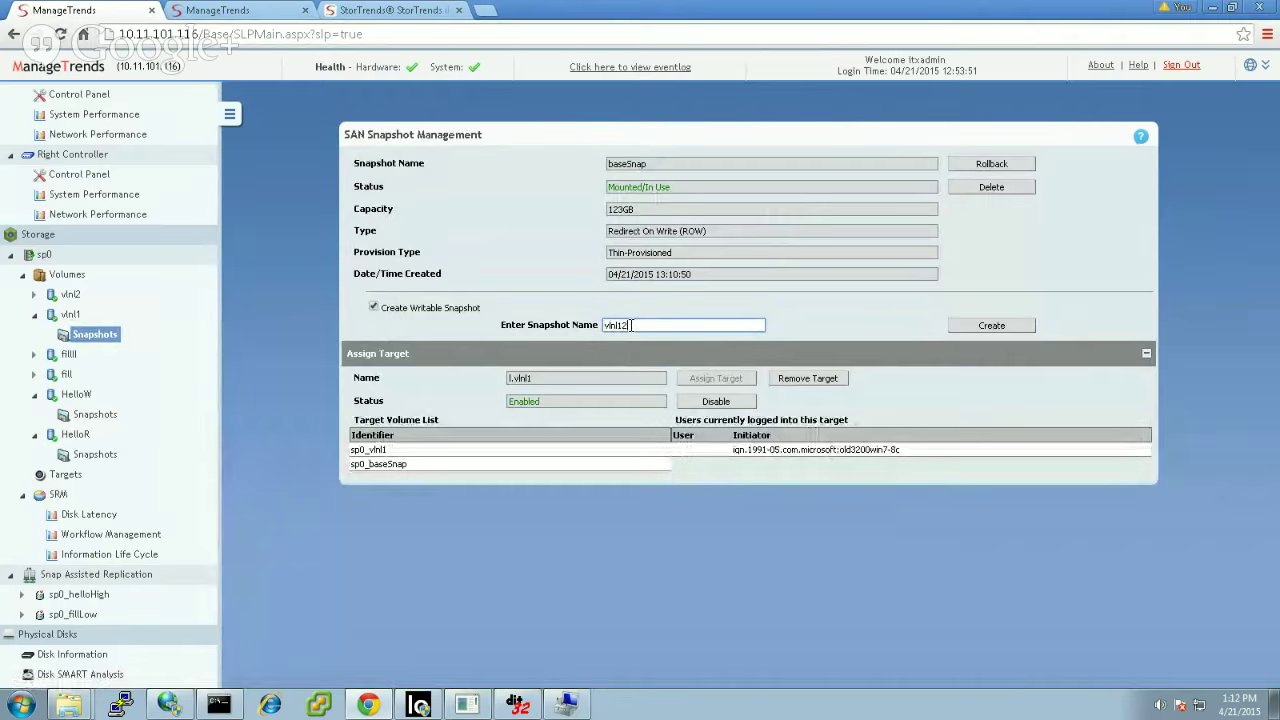
{"action": "left_click", "coordinate": [996, 326]}
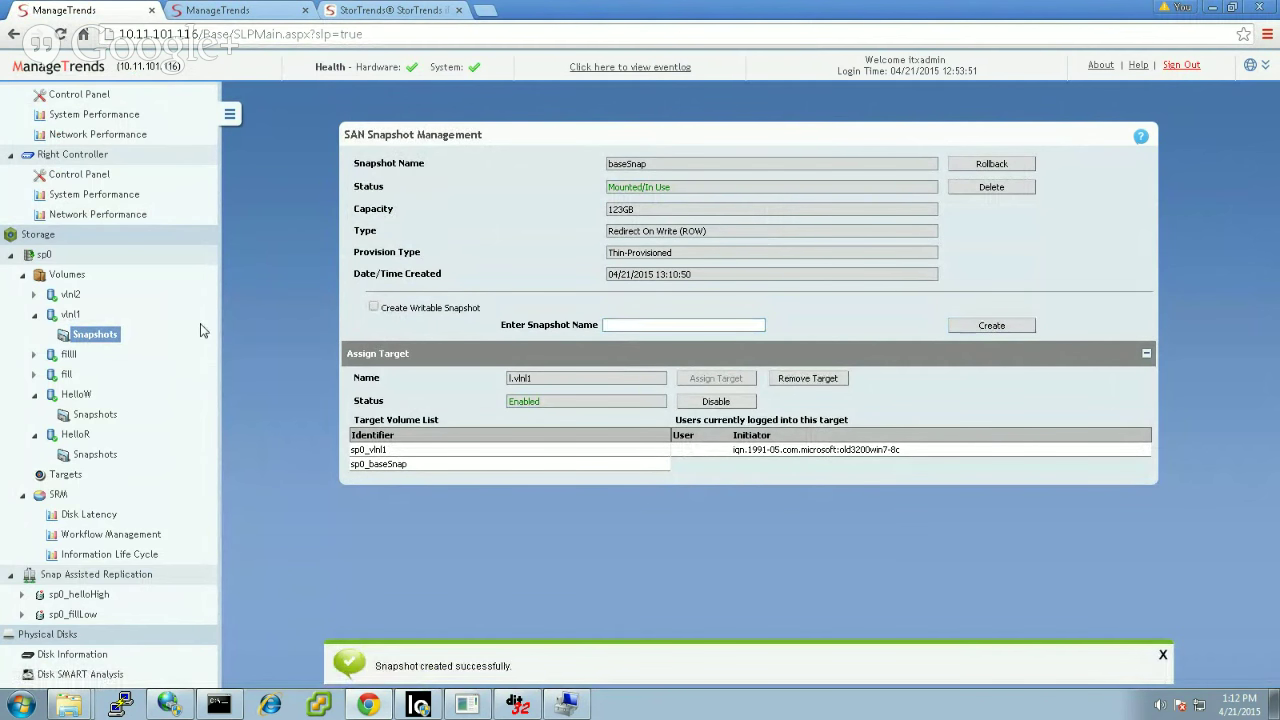
{"action": "left_click", "coordinate": [95, 334]}
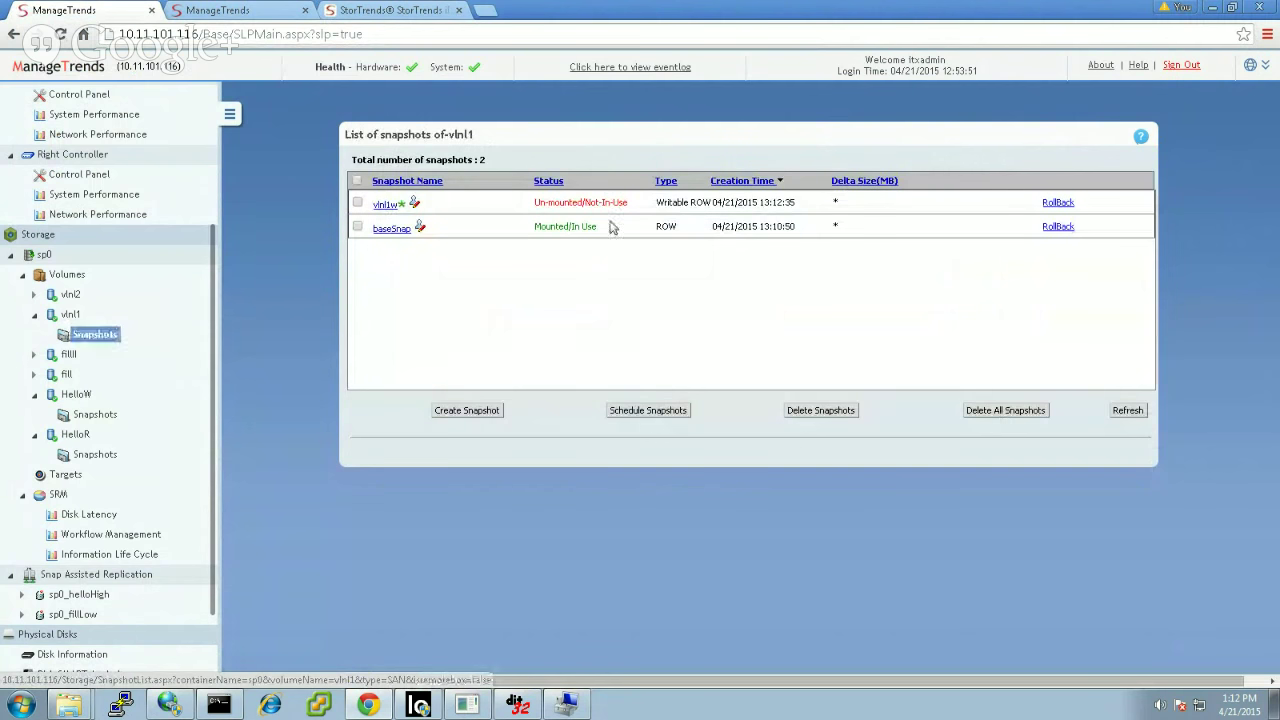
Step: Assign the vlnl1w snapshot a new target named vlnl1w
{"action": "left_click", "coordinate": [388, 206]}
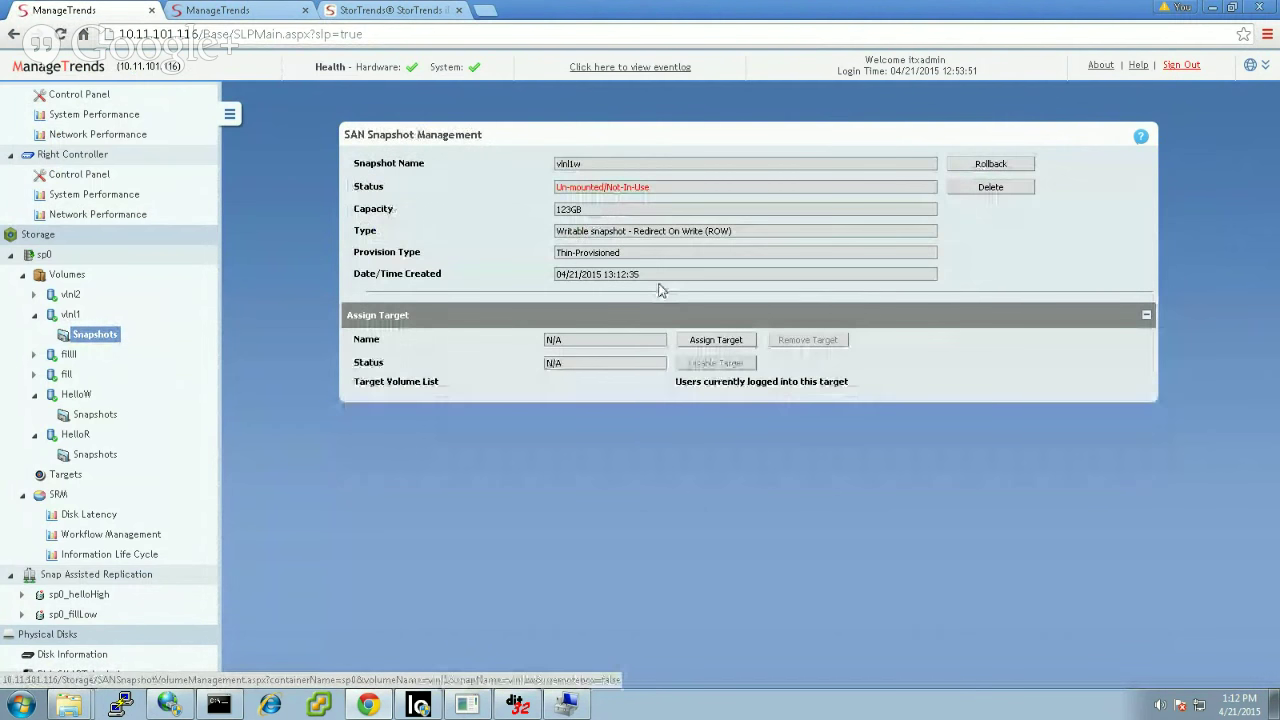
{"action": "left_click", "coordinate": [719, 340]}
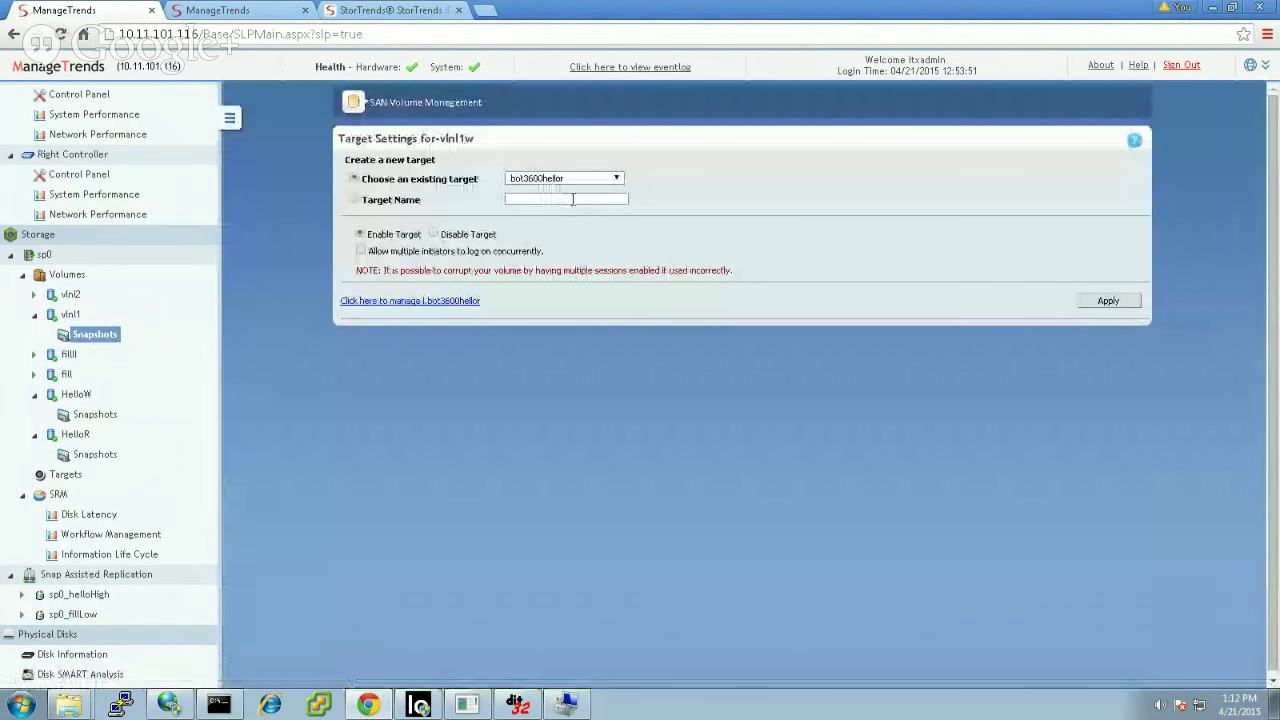
{"action": "left_click", "coordinate": [573, 199]}
{"action": "type", "text": "vln"}
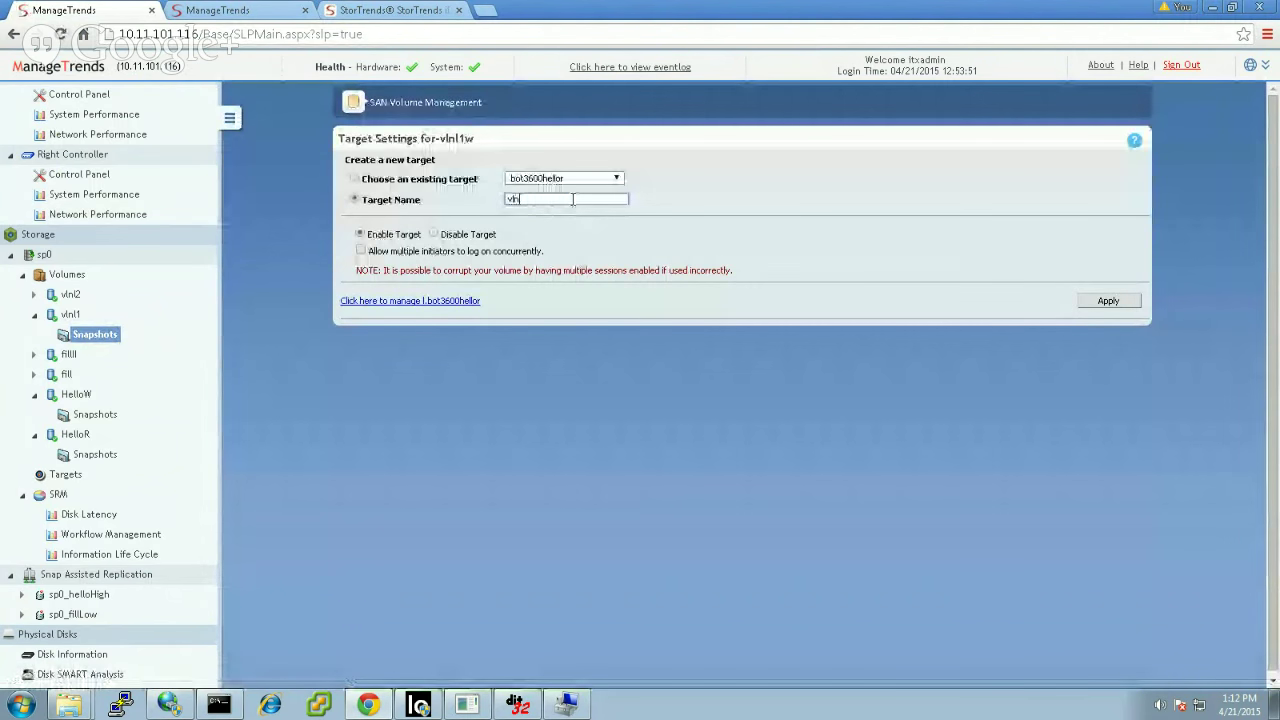
{"action": "type", "text": "l1w"}
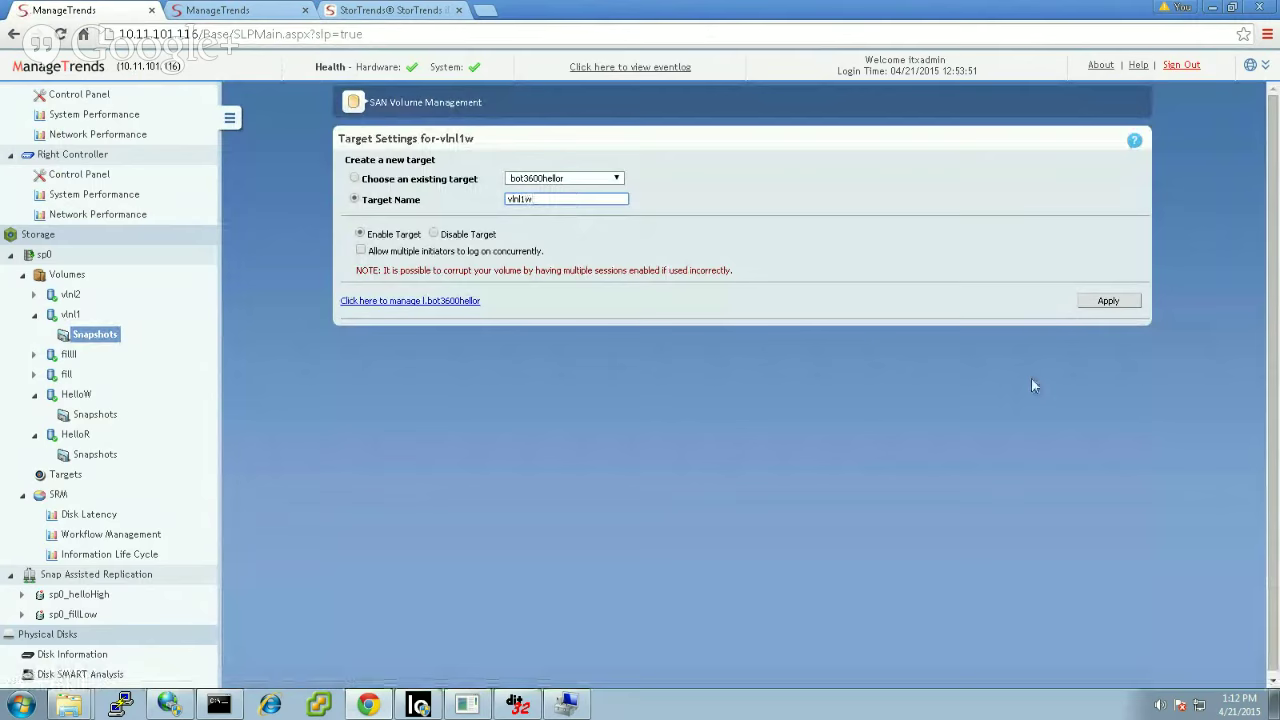
{"action": "left_click", "coordinate": [1106, 304]}
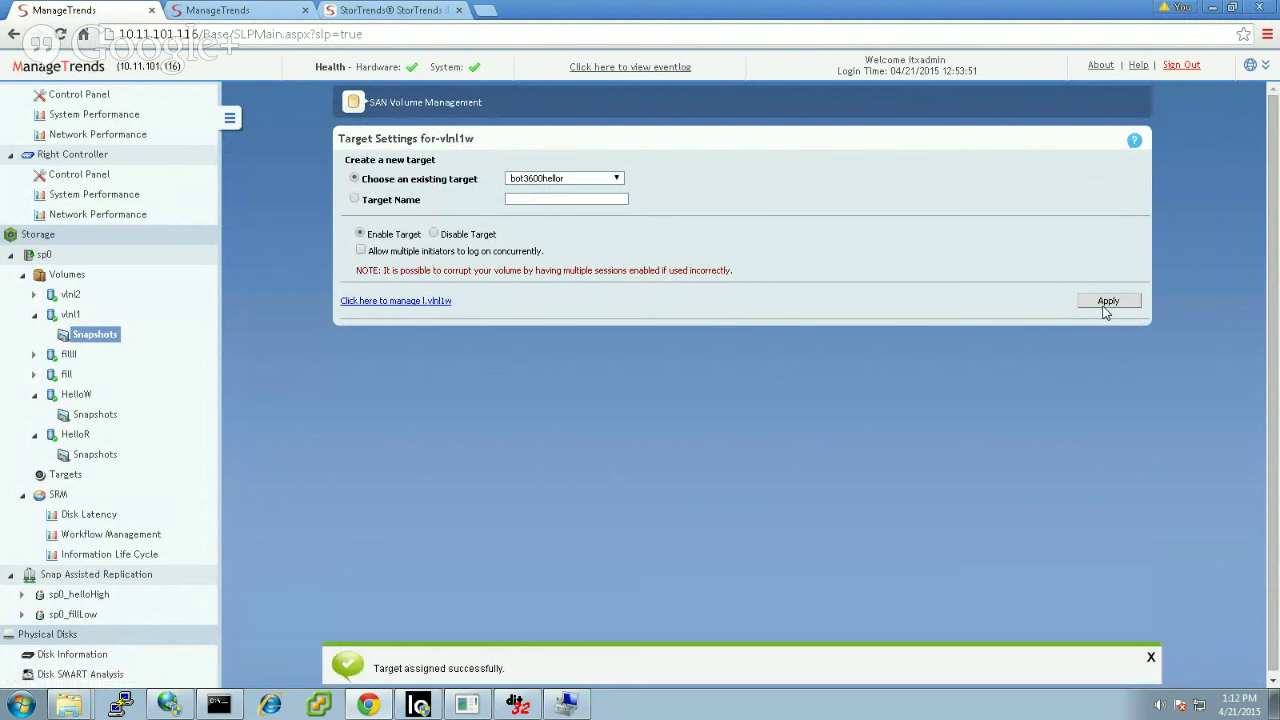
Step: Refresh iSCSI Initiator's discovered targets and connect to the vlnl1w target
{"action": "left_click", "coordinate": [170, 703]}
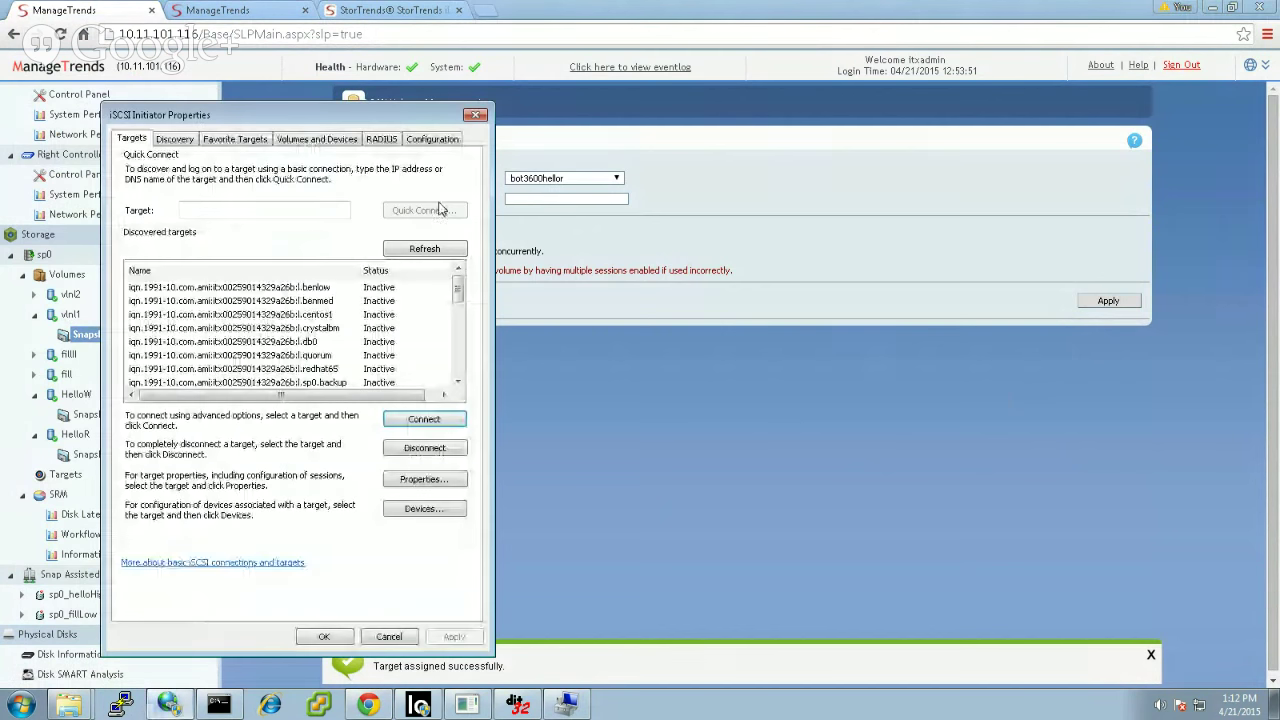
{"action": "left_click", "coordinate": [424, 248]}
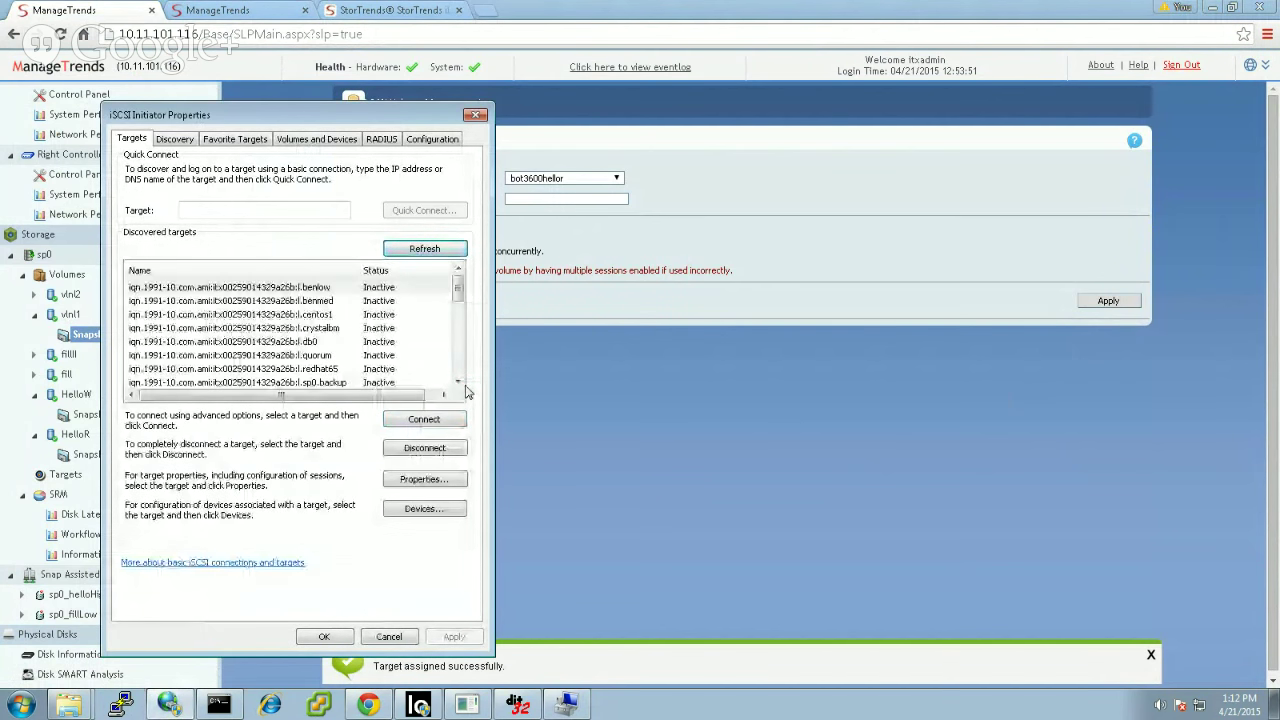
{"action": "scroll", "coordinate": [459, 373], "scroll_direction": "down", "scroll_amount": 2}
{"action": "scroll", "coordinate": [459, 373], "scroll_direction": "down", "scroll_amount": 3}
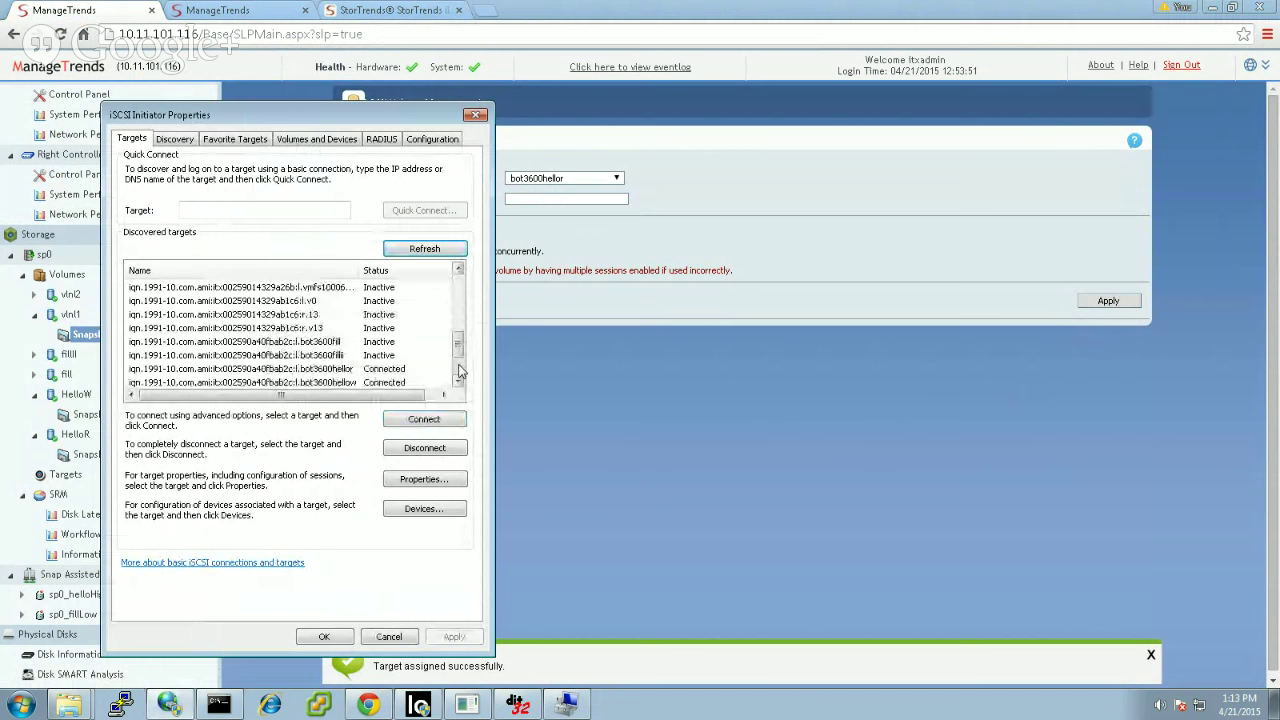
{"action": "left_click", "coordinate": [308, 356]}
{"action": "left_click", "coordinate": [408, 421]}
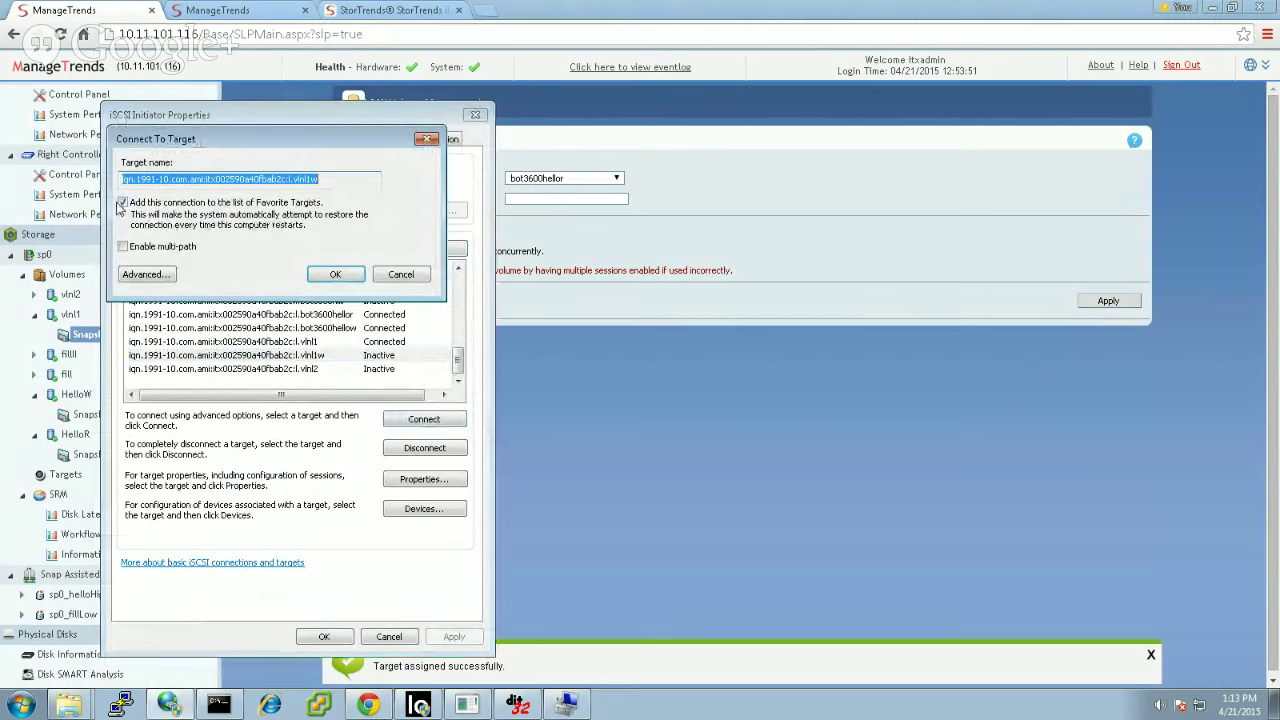
{"action": "left_click", "coordinate": [124, 203]}
{"action": "left_click", "coordinate": [335, 274]}
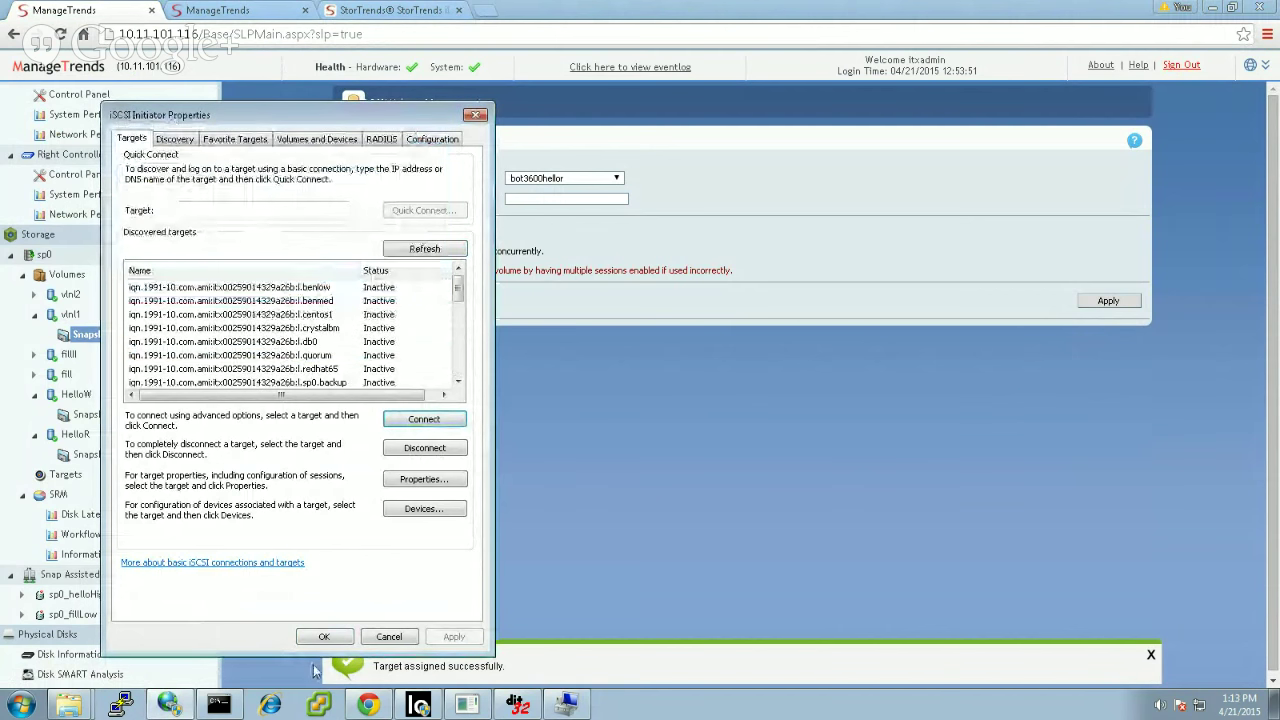
{"action": "mouse_move", "coordinate": [169, 705]}
{"action": "mouse_move", "coordinate": [68, 705]}
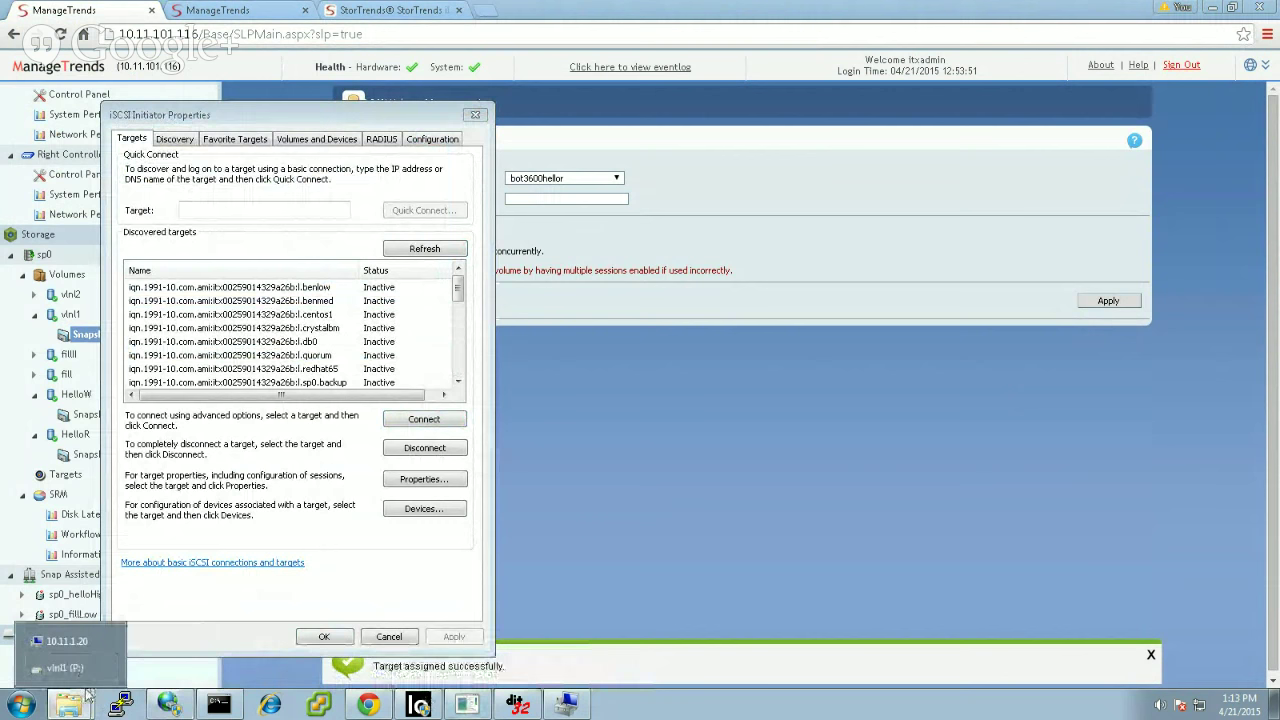
Step: Bring Disk 6 online and explore its vlnl1 (F:) volume
{"action": "left_click", "coordinate": [567, 705]}
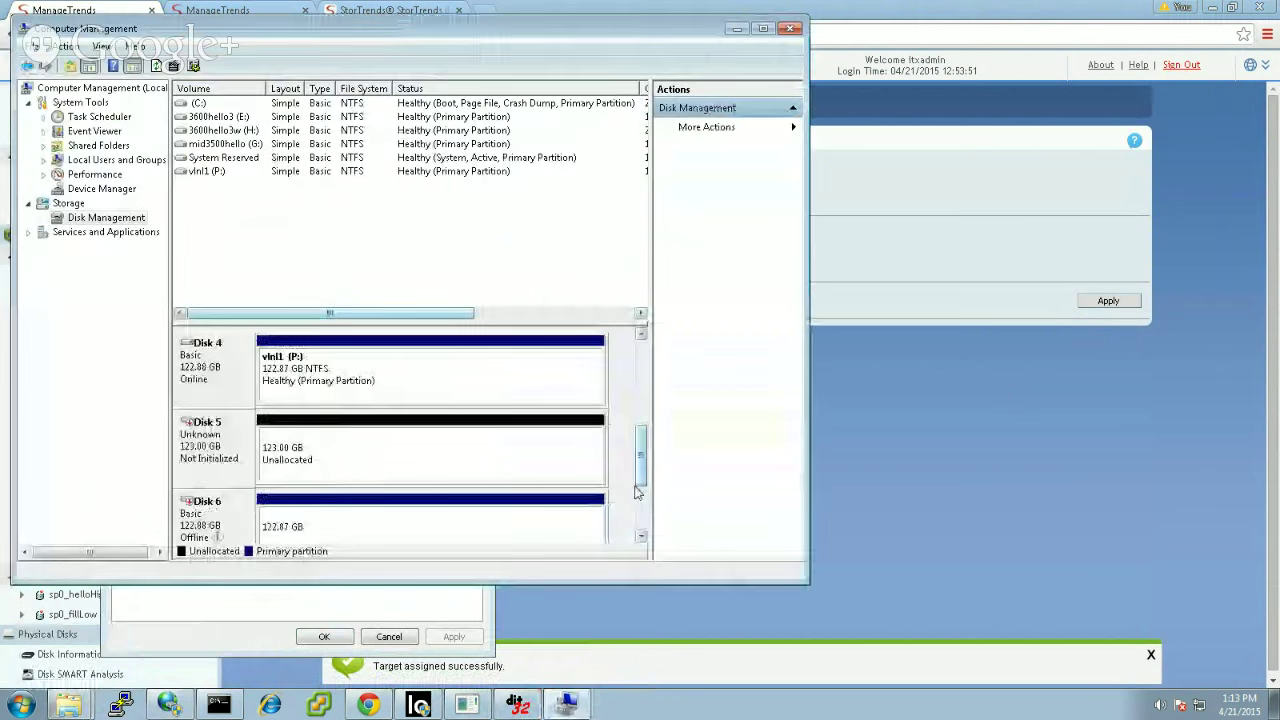
{"action": "right_click", "coordinate": [200, 525]}
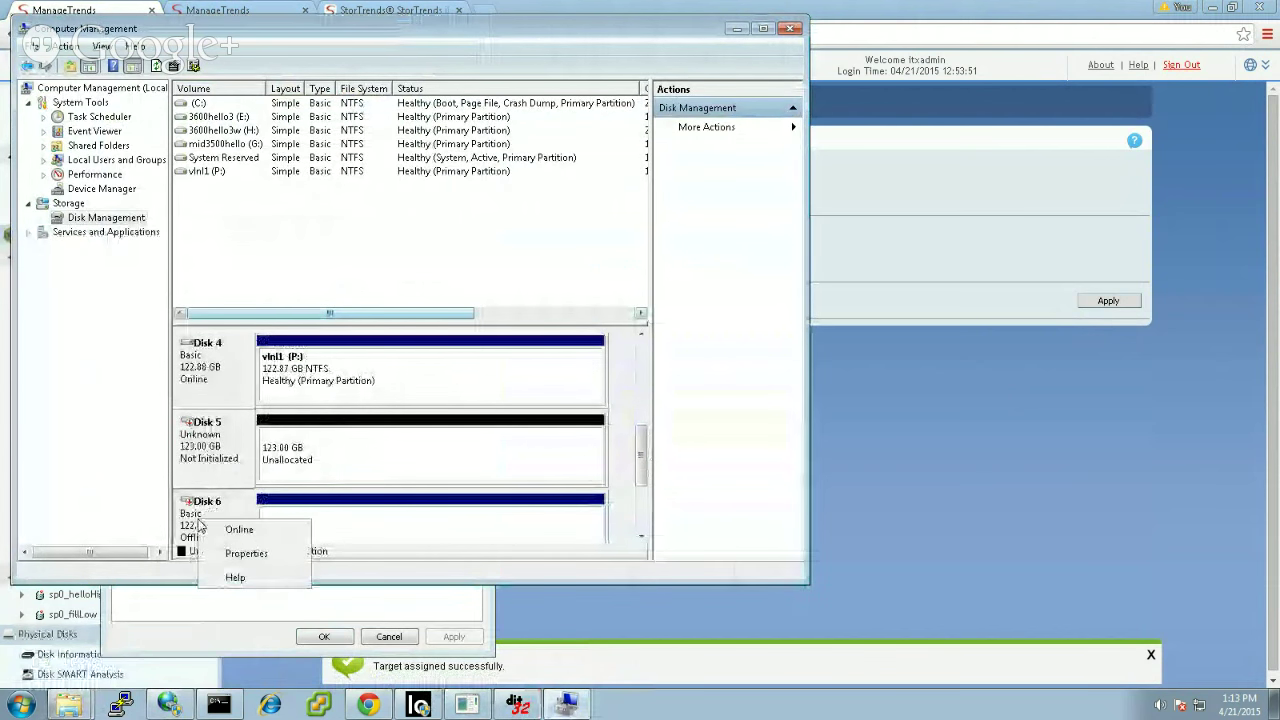
{"action": "left_click", "coordinate": [229, 527]}
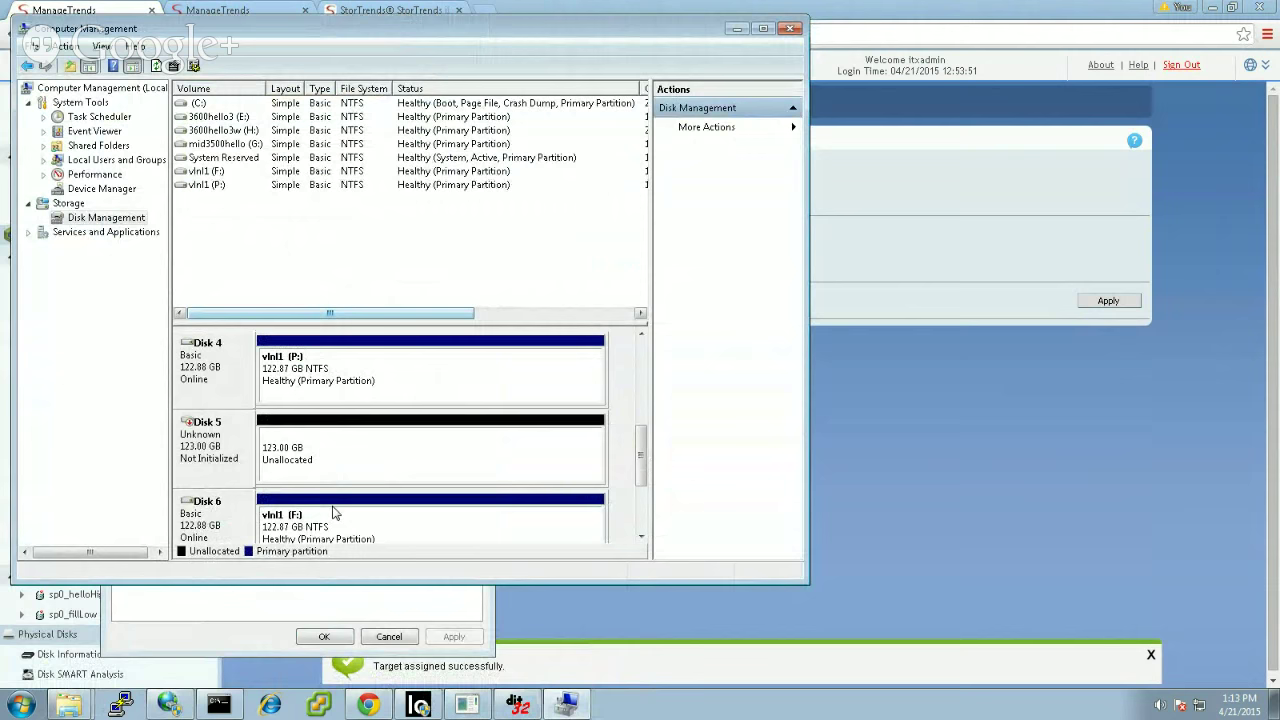
{"action": "right_click", "coordinate": [335, 513]}
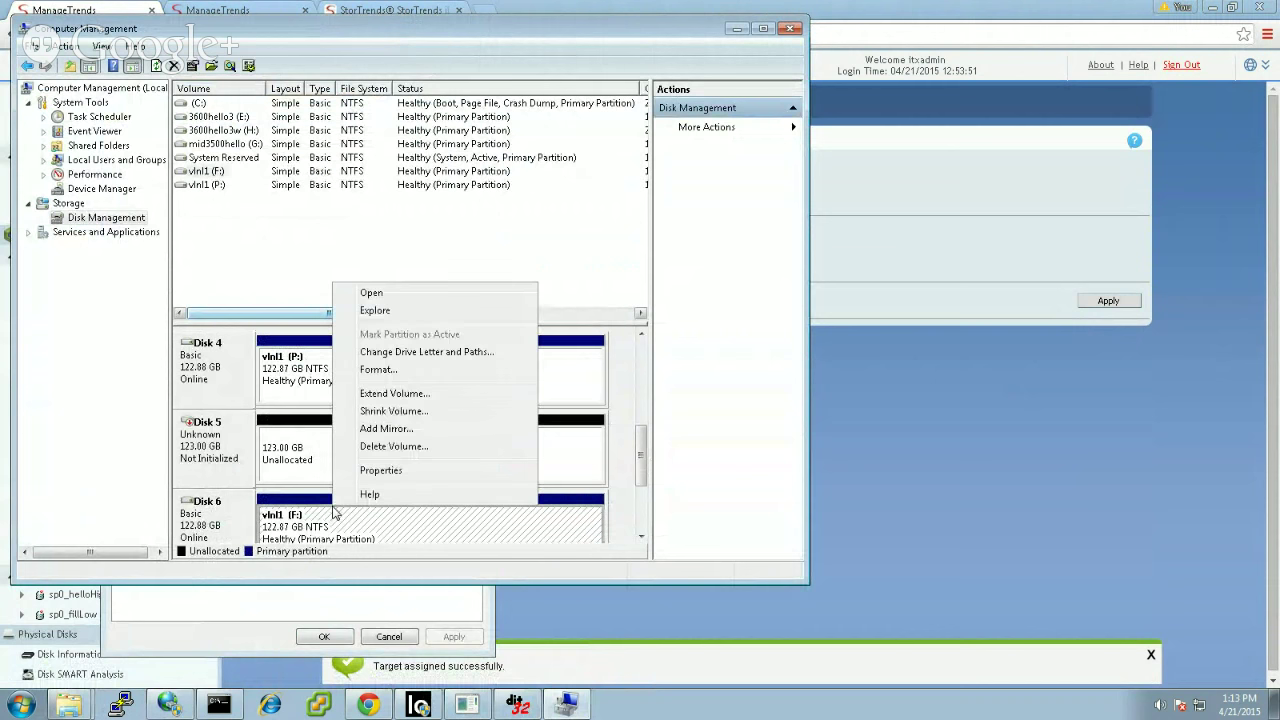
{"action": "left_click", "coordinate": [387, 316]}
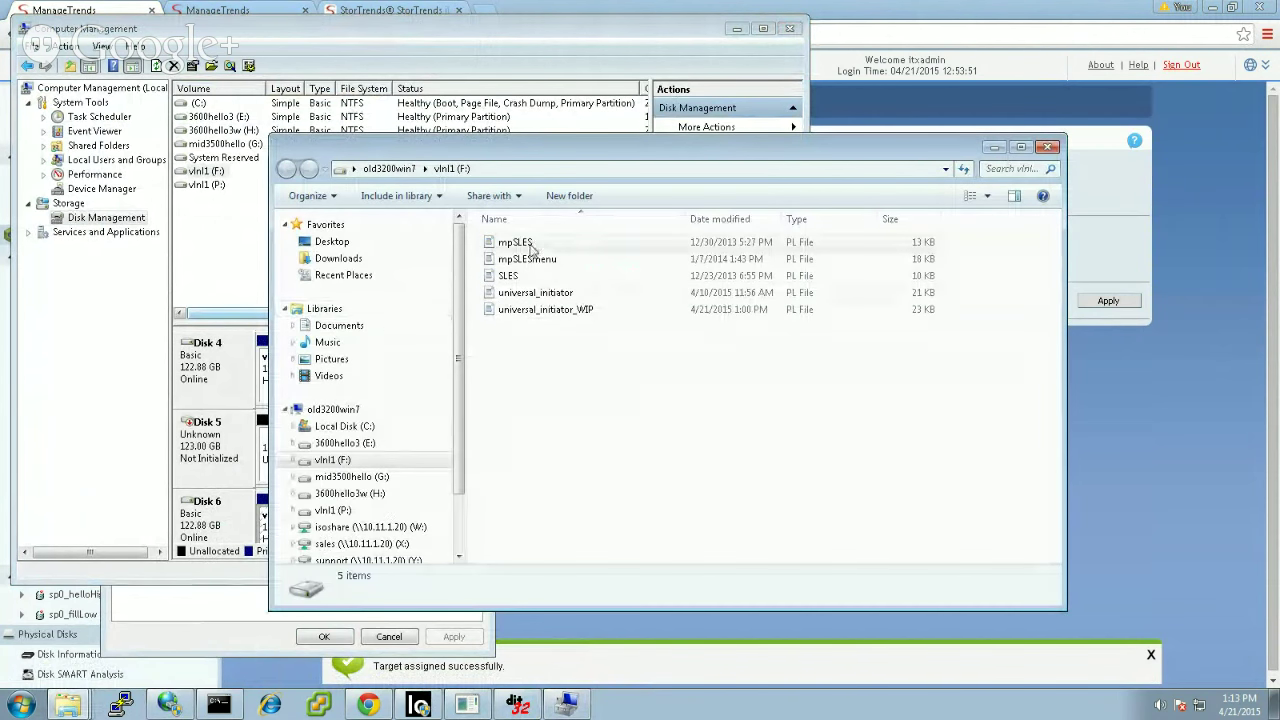
Step: Select the header and udev rule block in F:'s SLES, then open P:'s SLES
{"action": "double_click", "coordinate": [512, 276]}
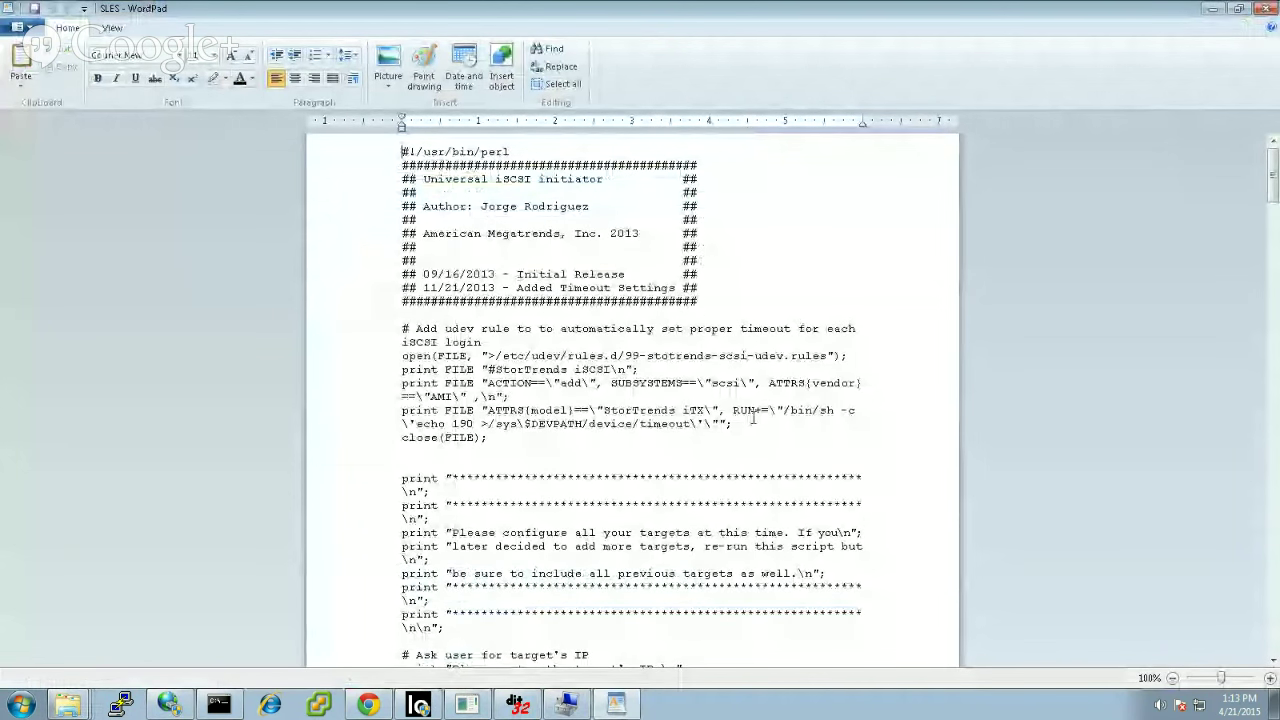
{"action": "left_click_drag", "start_coordinate": [488, 438], "coordinate": [404, 164]}
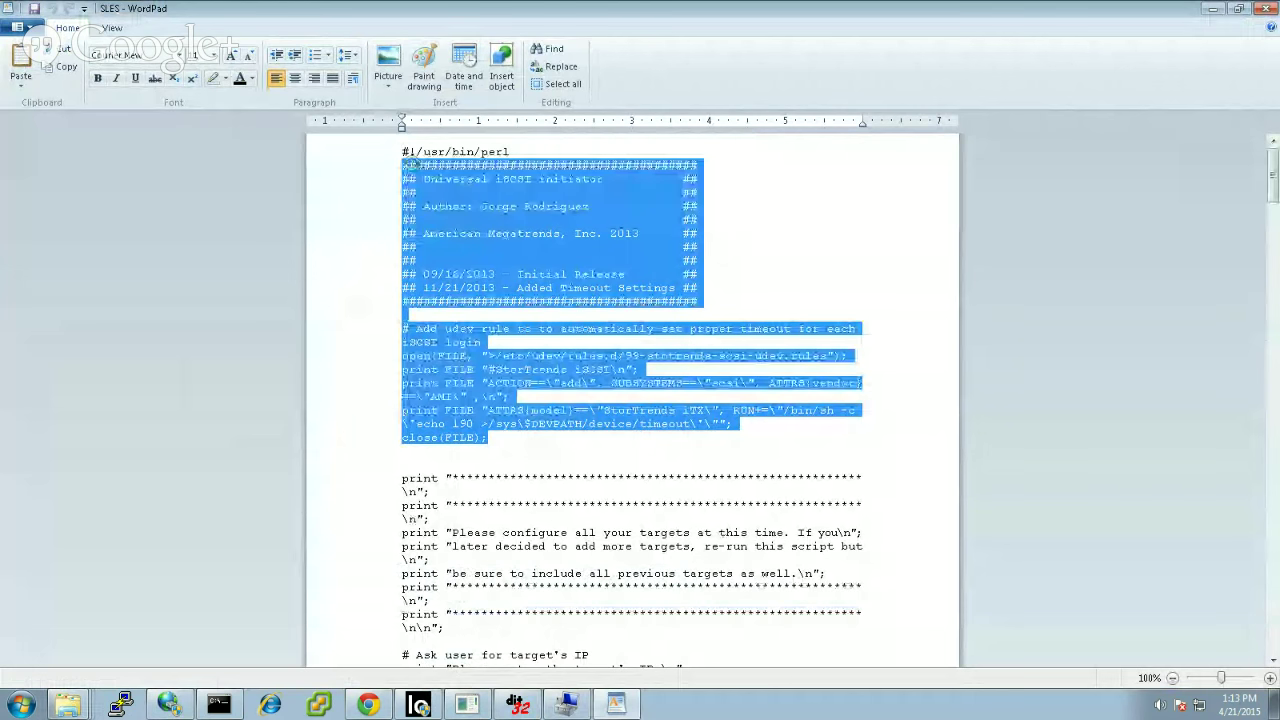
{"action": "left_click", "coordinate": [68, 705]}
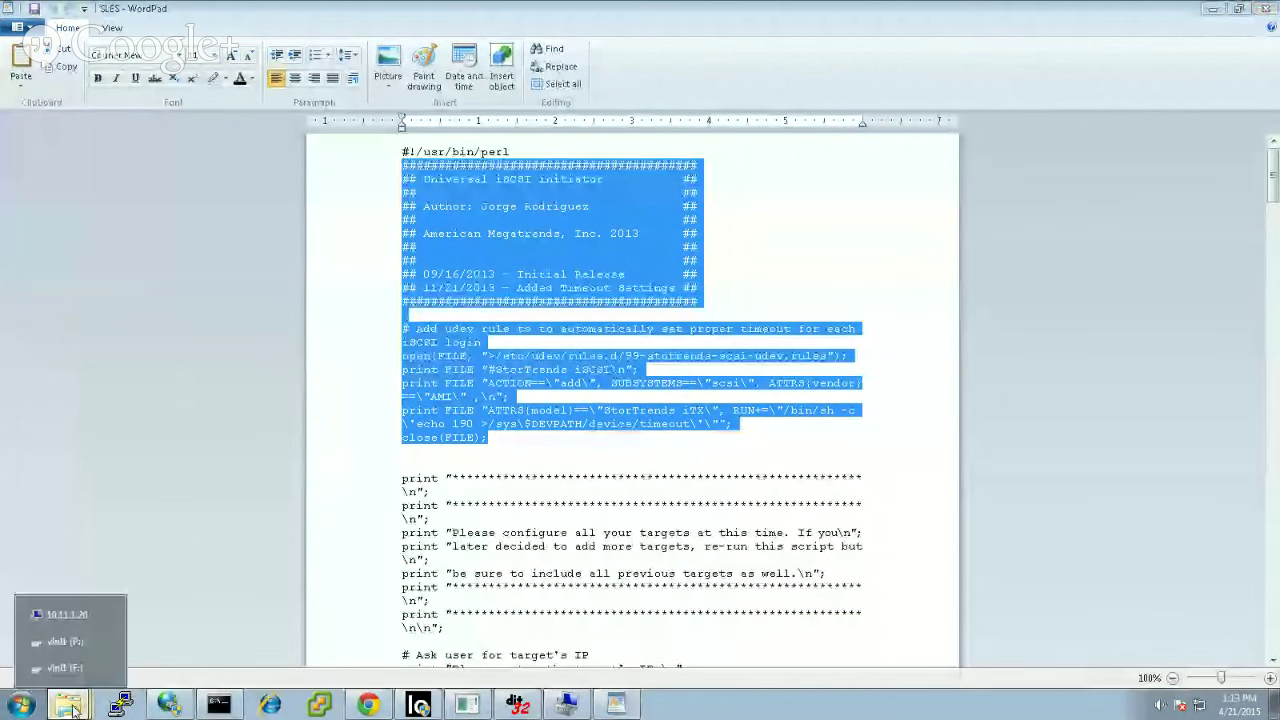
{"action": "left_click", "coordinate": [75, 645]}
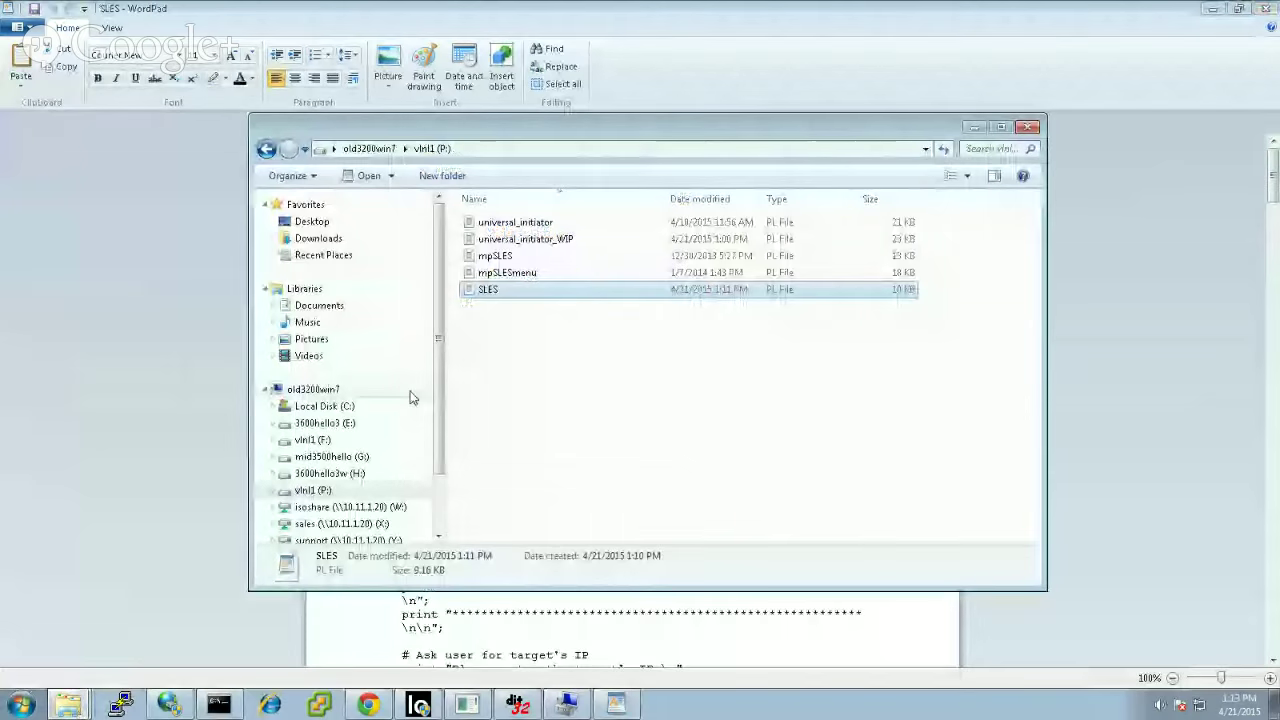
{"action": "double_click", "coordinate": [497, 291]}
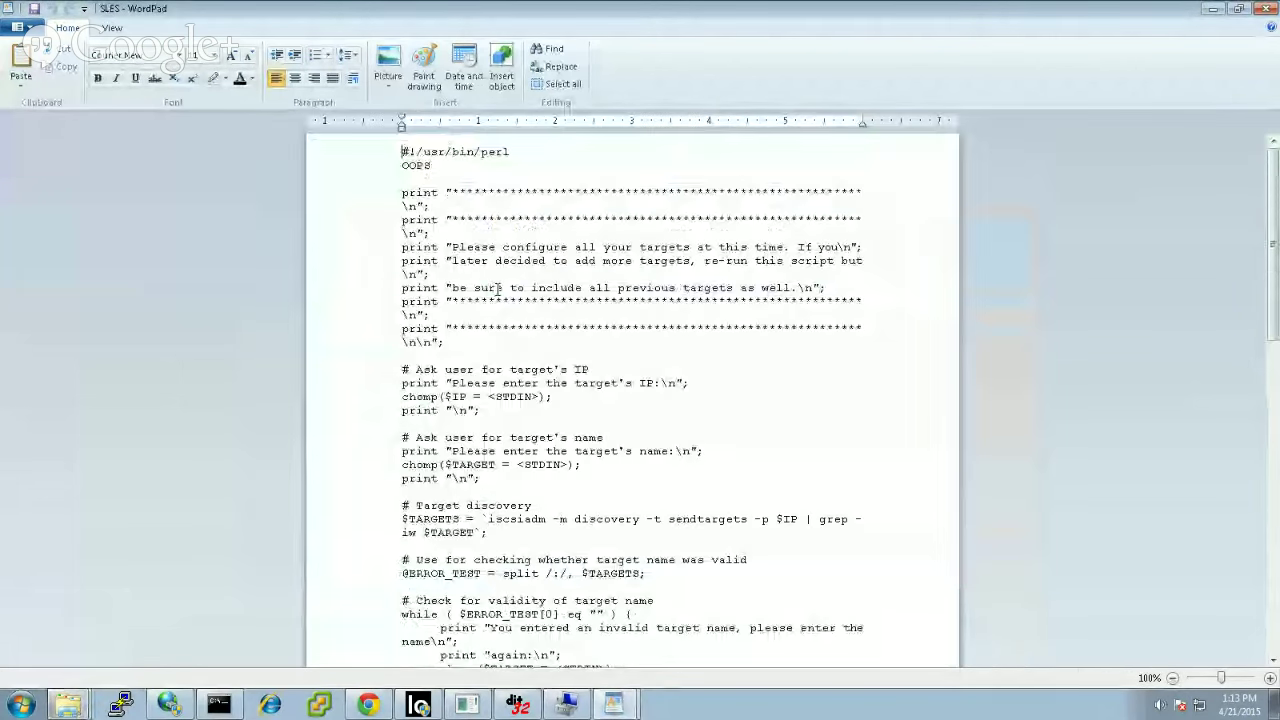
Step: Paste the block below the OOPS line and delete the stray backslash
{"action": "left_click", "coordinate": [438, 165]}
{"action": "key", "text": "Return"}
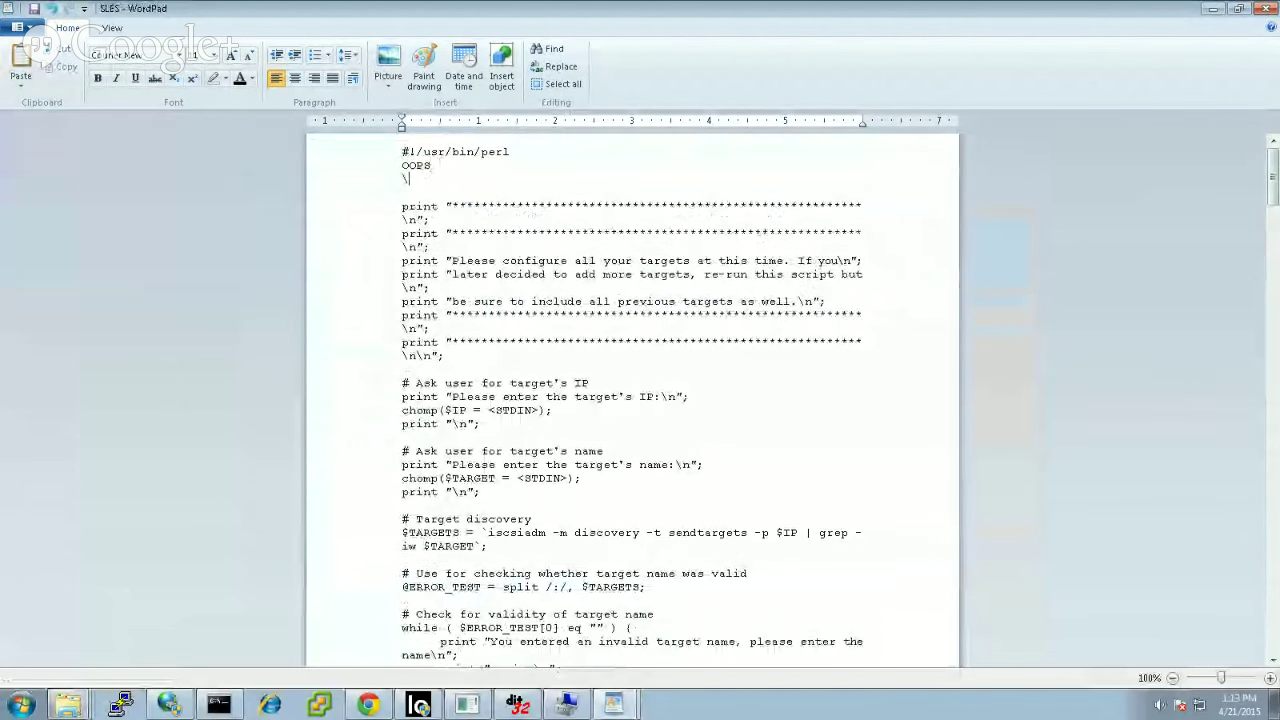
{"action": "key", "text": "ctrl+v"}
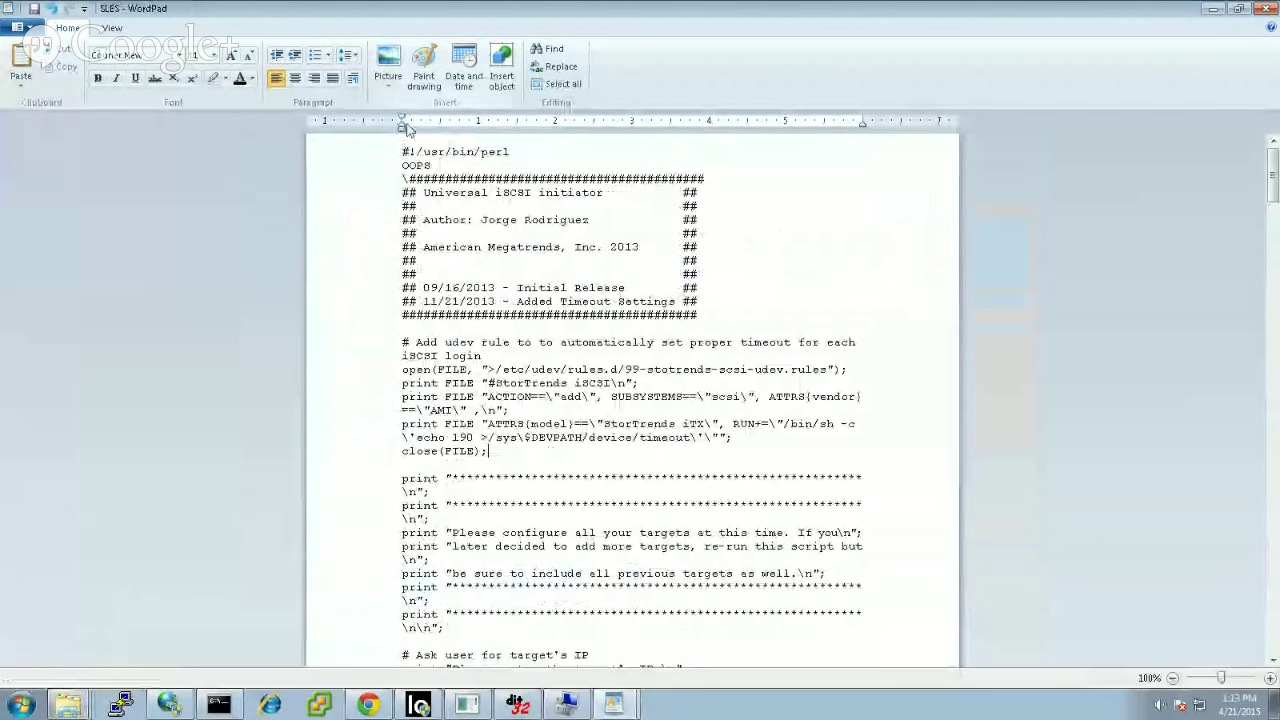
{"action": "left_click", "coordinate": [409, 178]}
{"action": "key", "text": "BackSpace"}
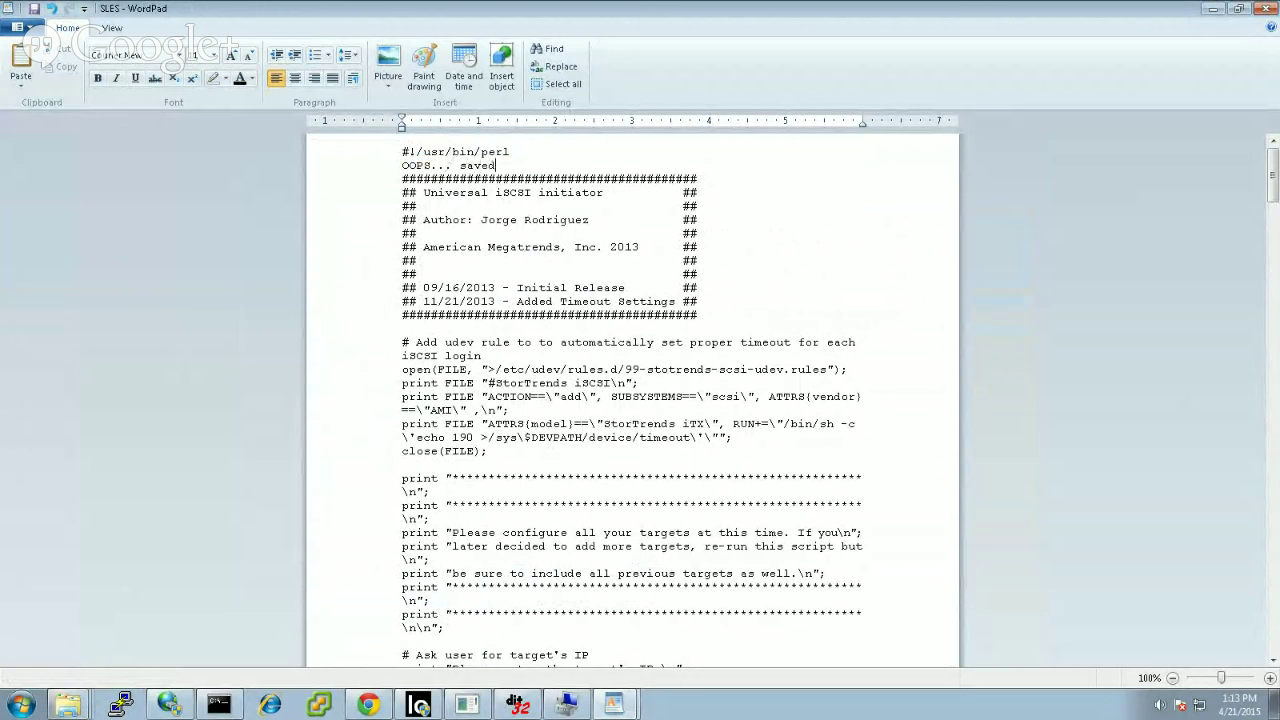
Step: Save P:'s SLES script as plain text and reopen it
{"action": "left_click", "coordinate": [35, 10]}
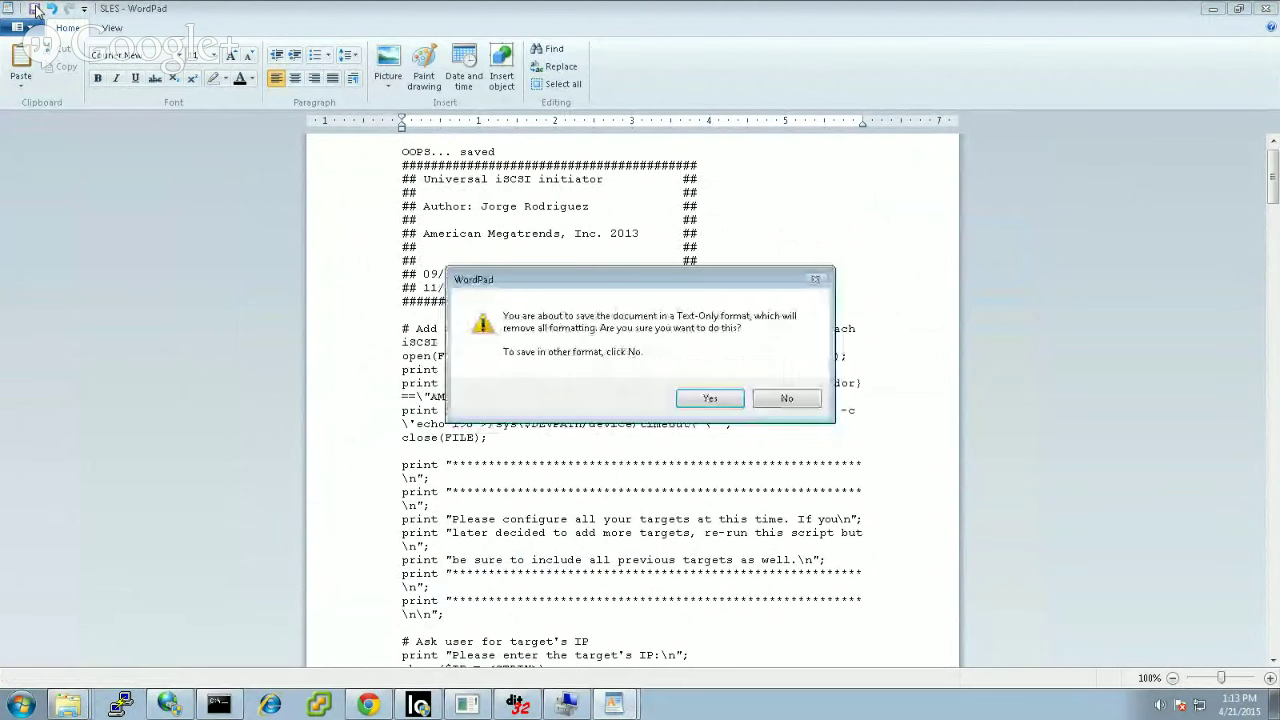
{"action": "left_click", "coordinate": [710, 399]}
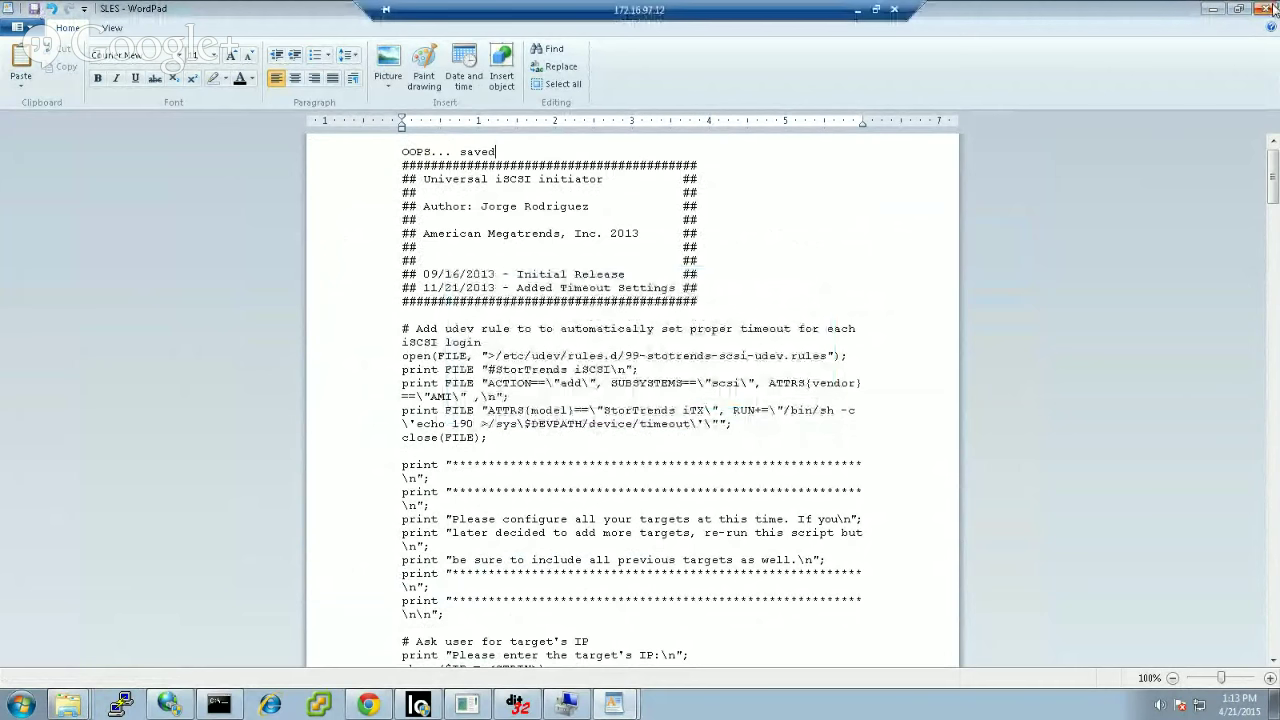
{"action": "key", "text": "alt+Tab"}
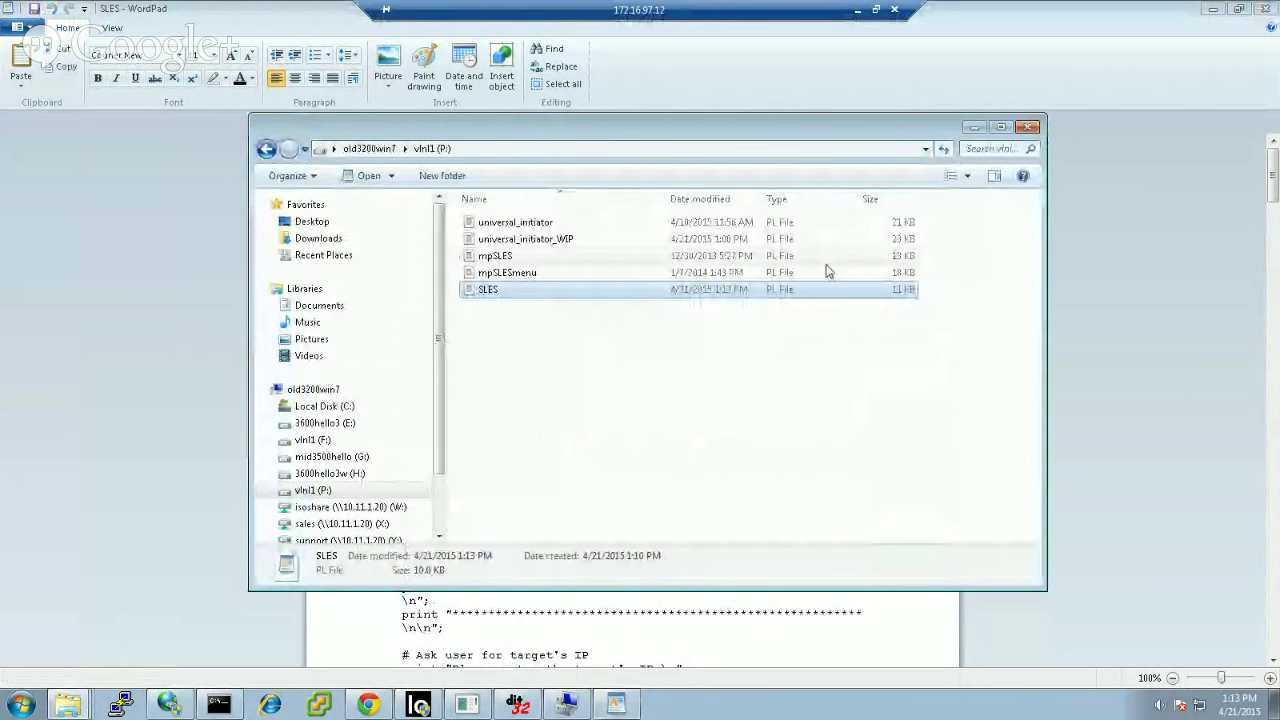
{"action": "double_click", "coordinate": [651, 289]}
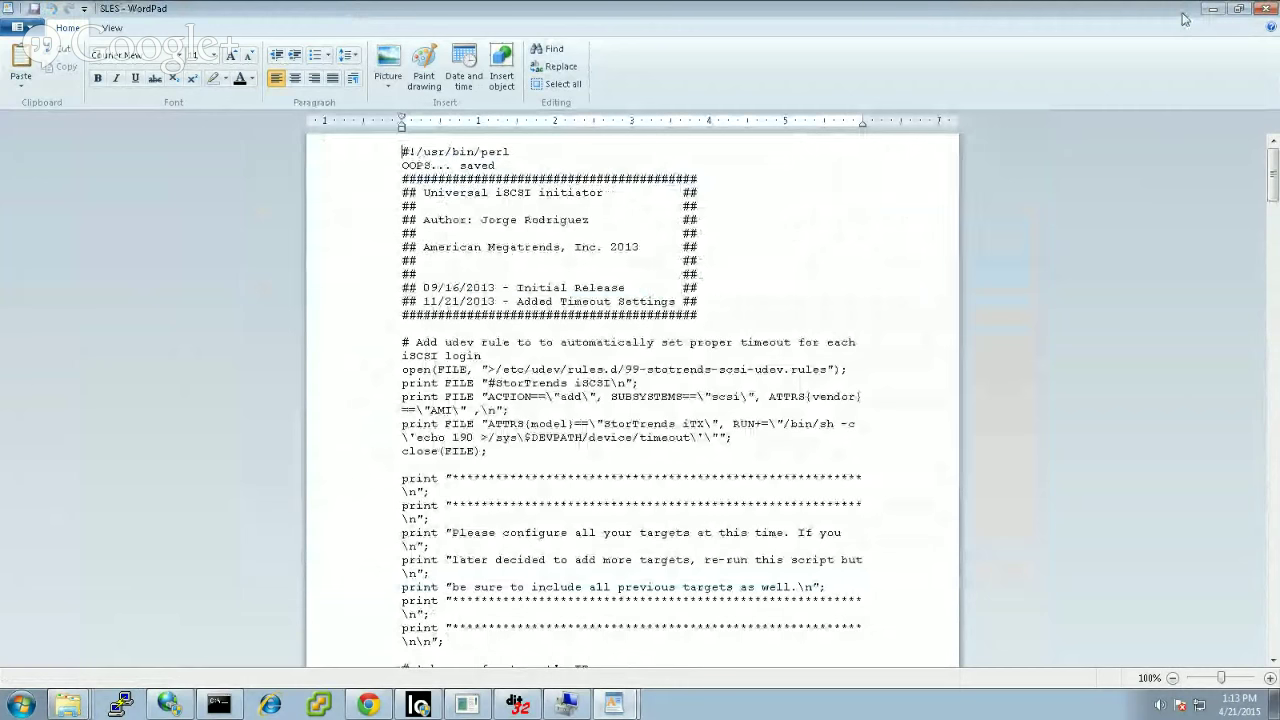
Step: Open the F: copy of SLES to compare it with the edited P: version
{"action": "key", "text": "alt+Tab"}
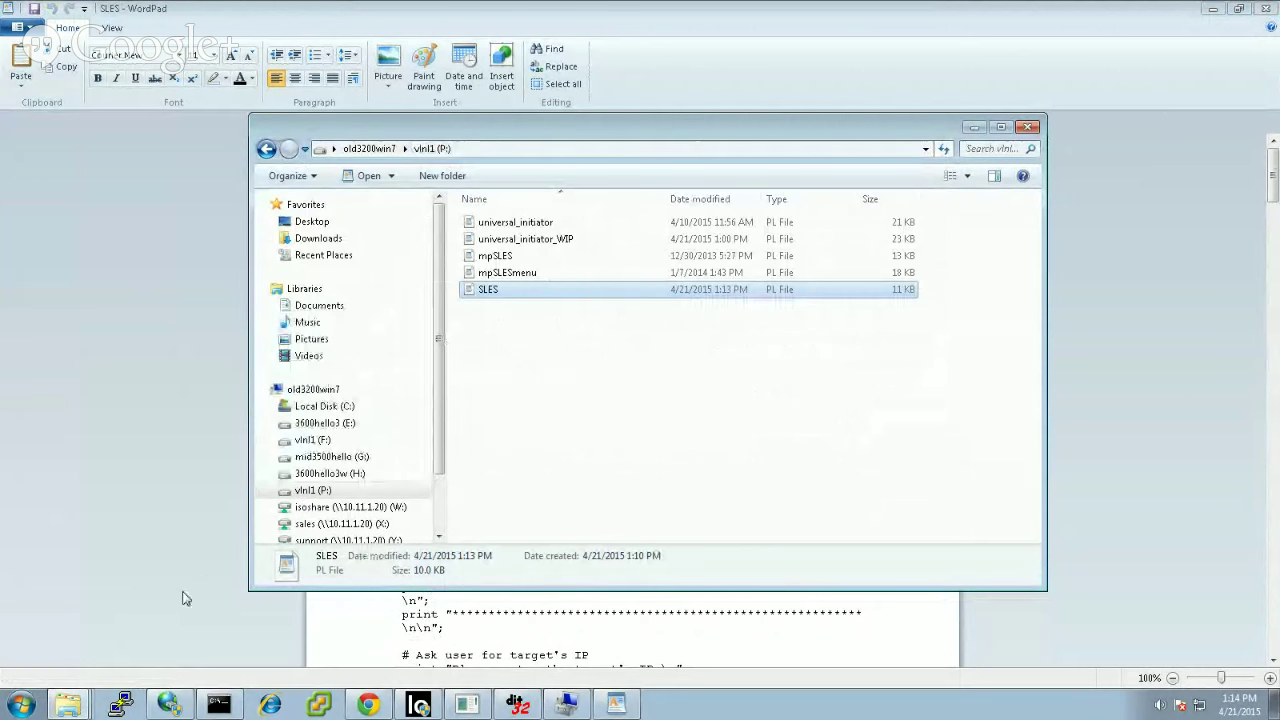
{"action": "left_click", "coordinate": [68, 705]}
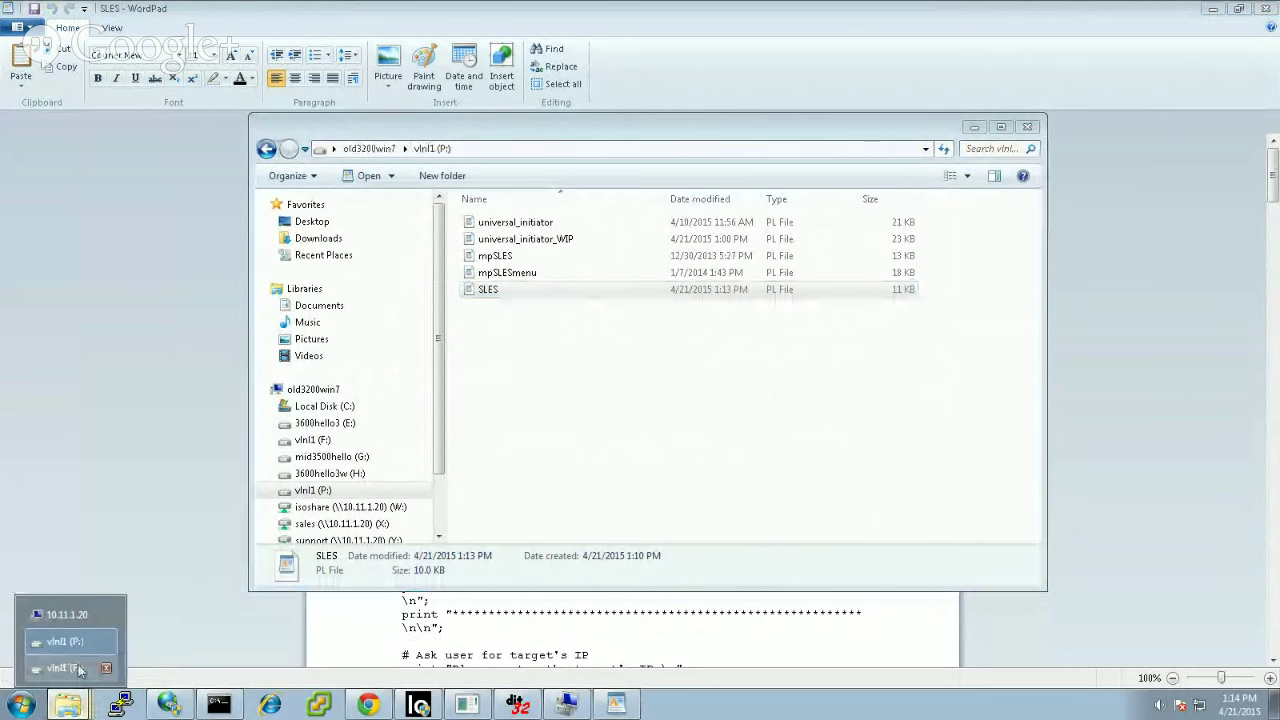
{"action": "left_click", "coordinate": [80, 670]}
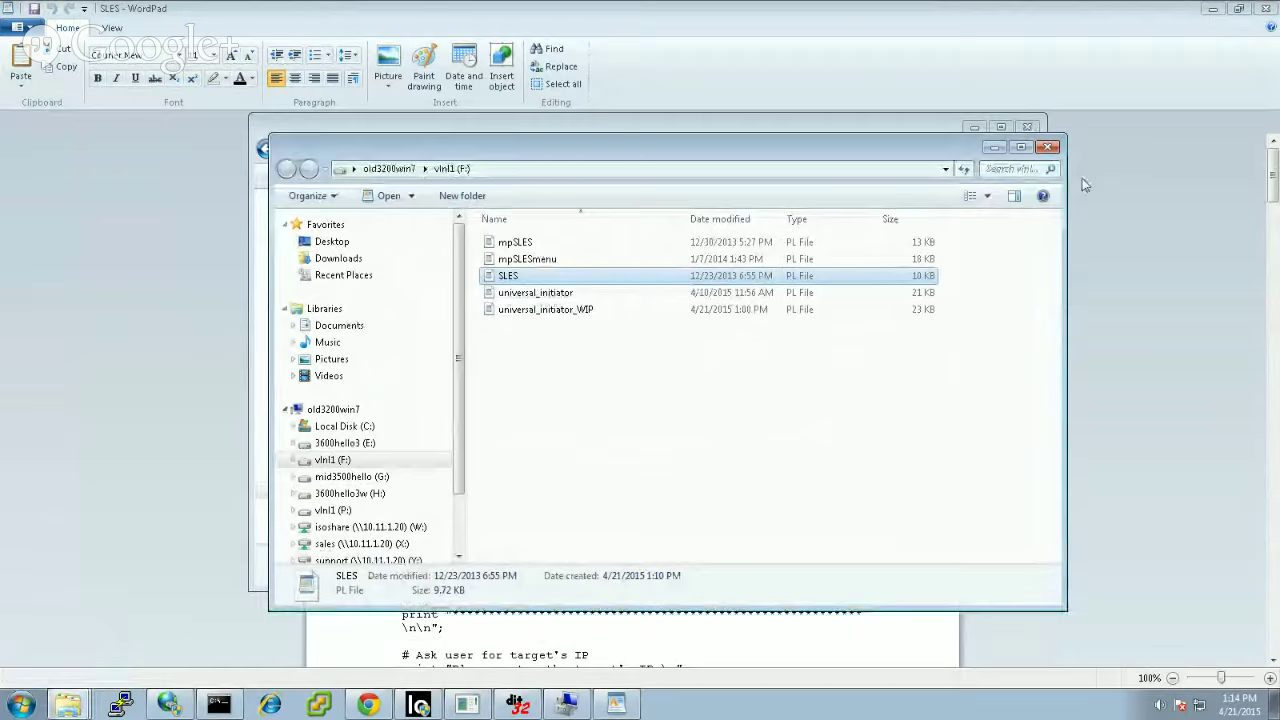
{"action": "double_click", "coordinate": [535, 280]}
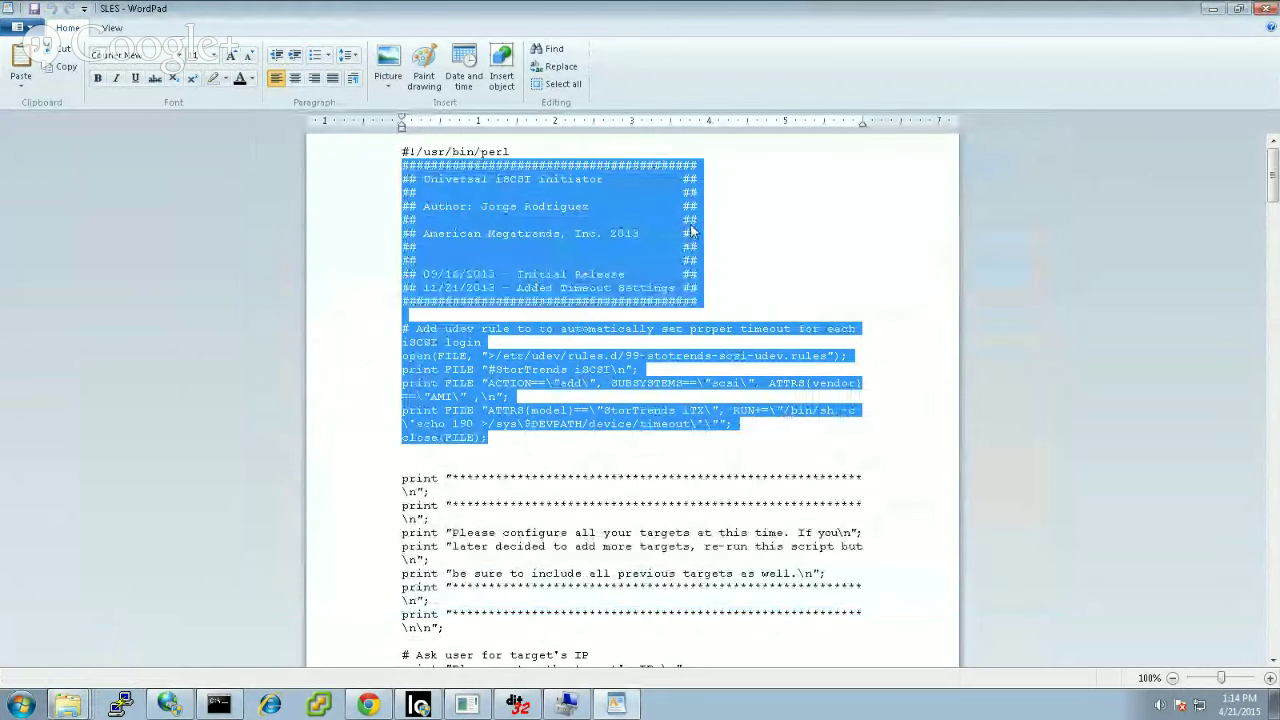
Step: Close WordPad and both the vlnl1 (F:) and vlnl1 (P:) Explorer windows
{"action": "left_click", "coordinate": [690, 232]}
{"action": "left_click", "coordinate": [1265, 9]}
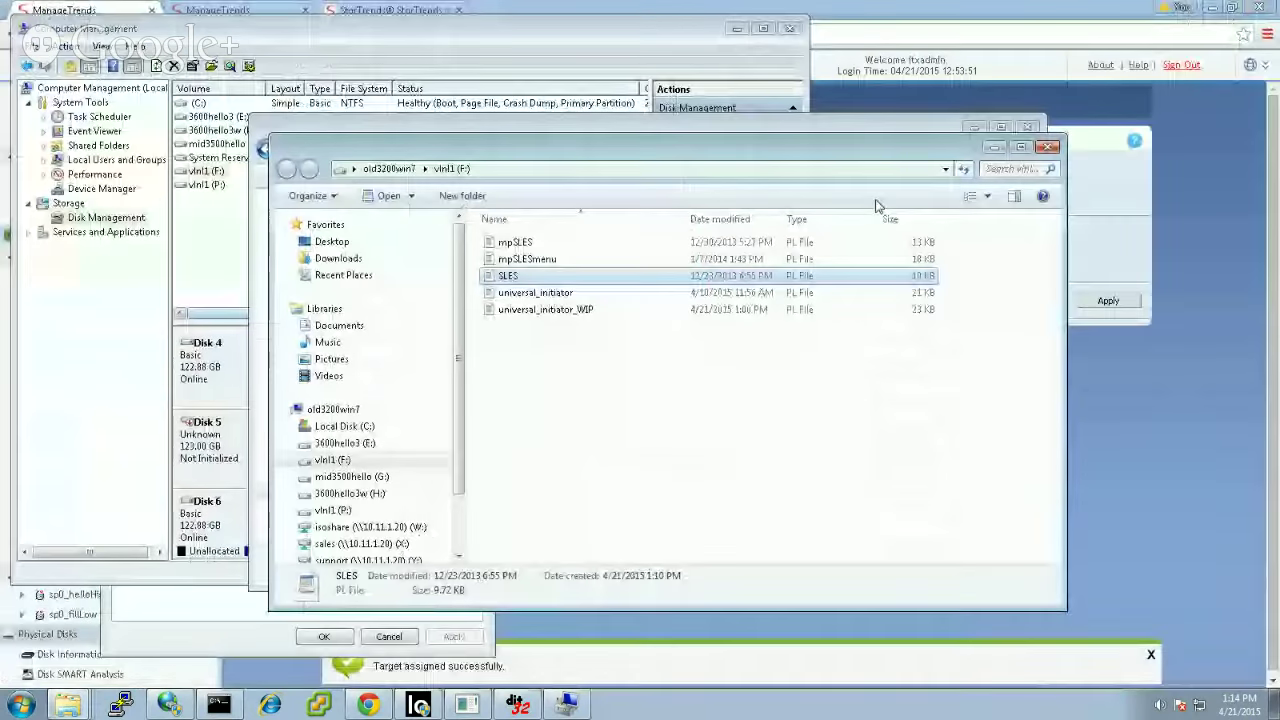
{"action": "left_click", "coordinate": [1048, 148]}
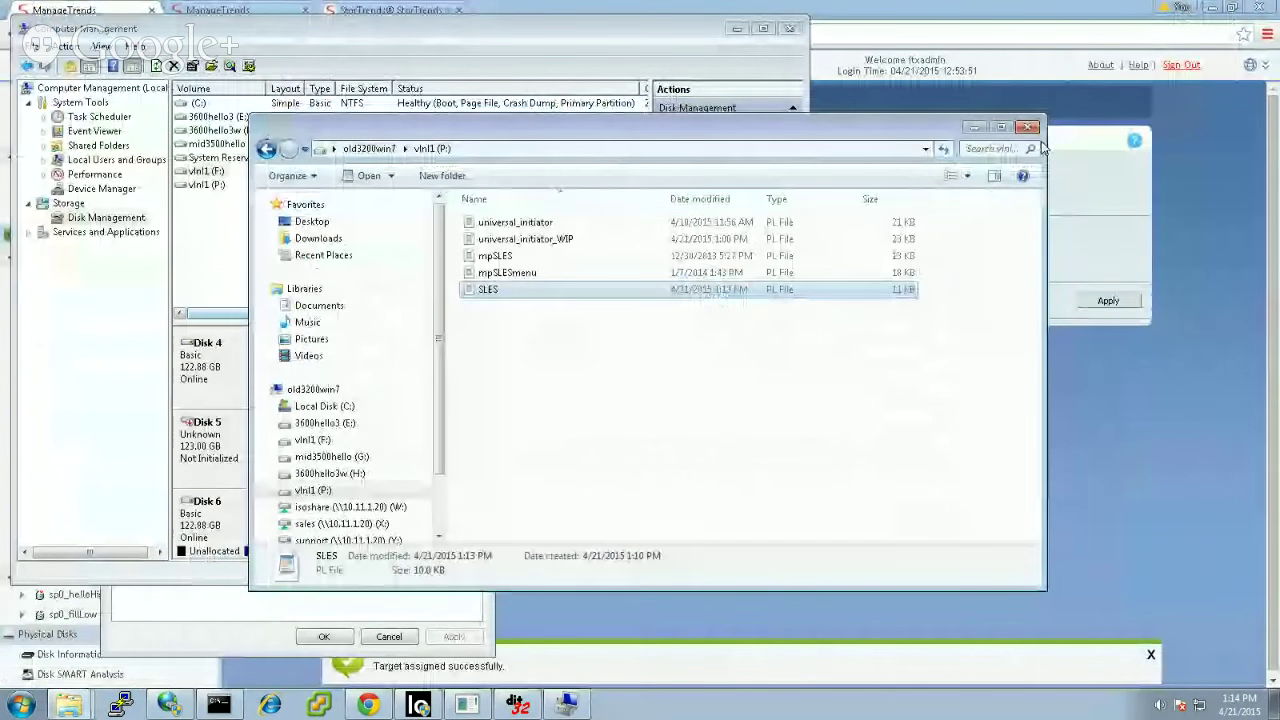
{"action": "left_click", "coordinate": [1026, 128]}
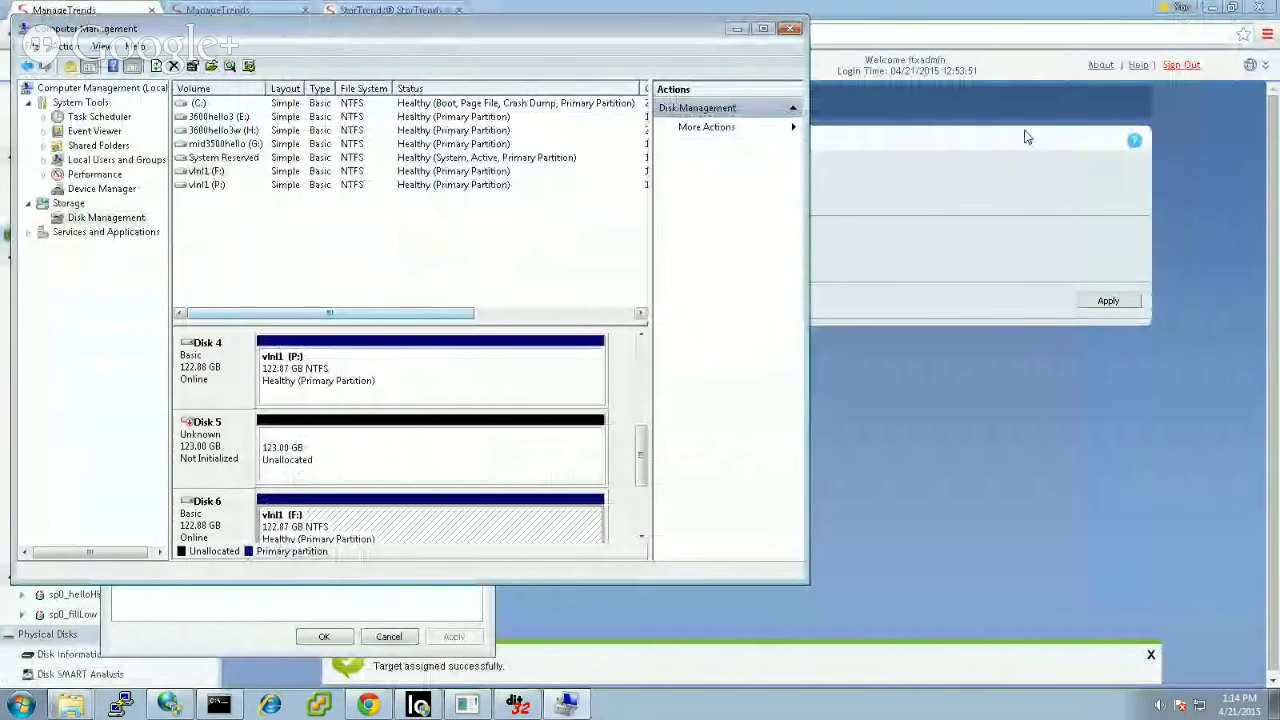
Step: Disconnect the vlnl1w target in iSCSI Initiator and return to ManageTrends
{"action": "left_click", "coordinate": [168, 705]}
{"action": "scroll", "coordinate": [458, 380], "scroll_direction": "down", "scroll_amount": 10}
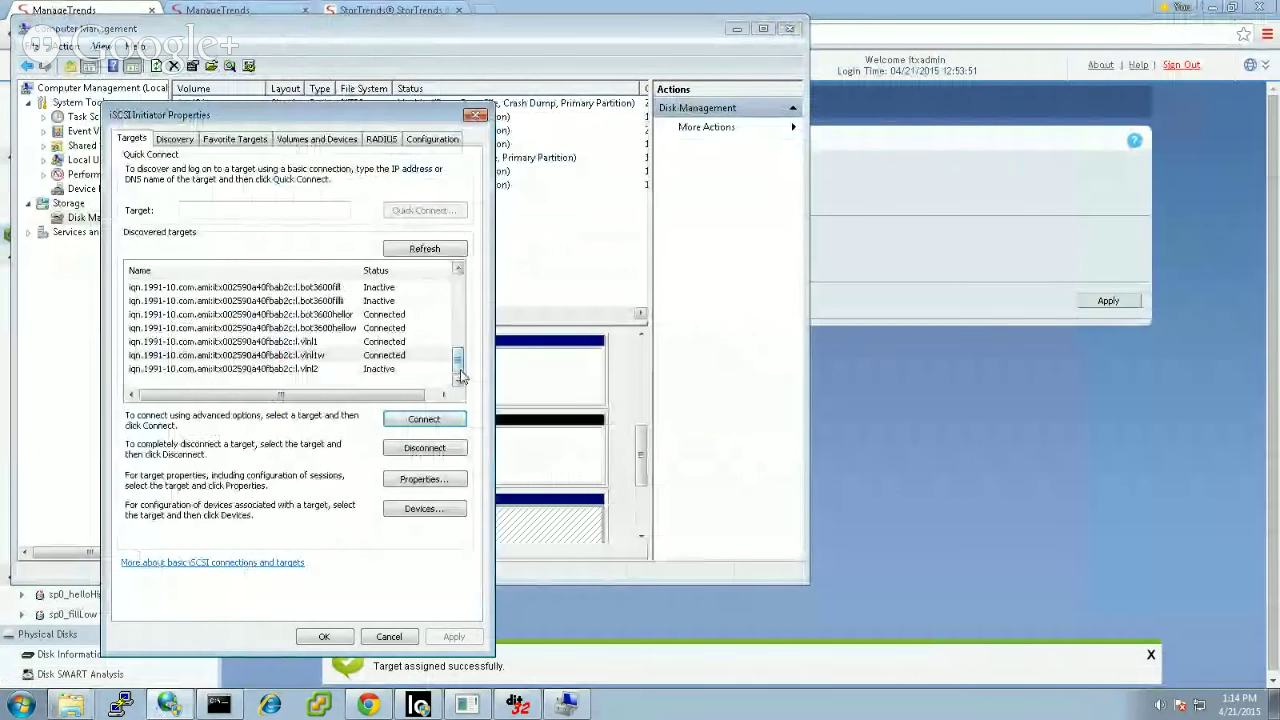
{"action": "left_click", "coordinate": [352, 355]}
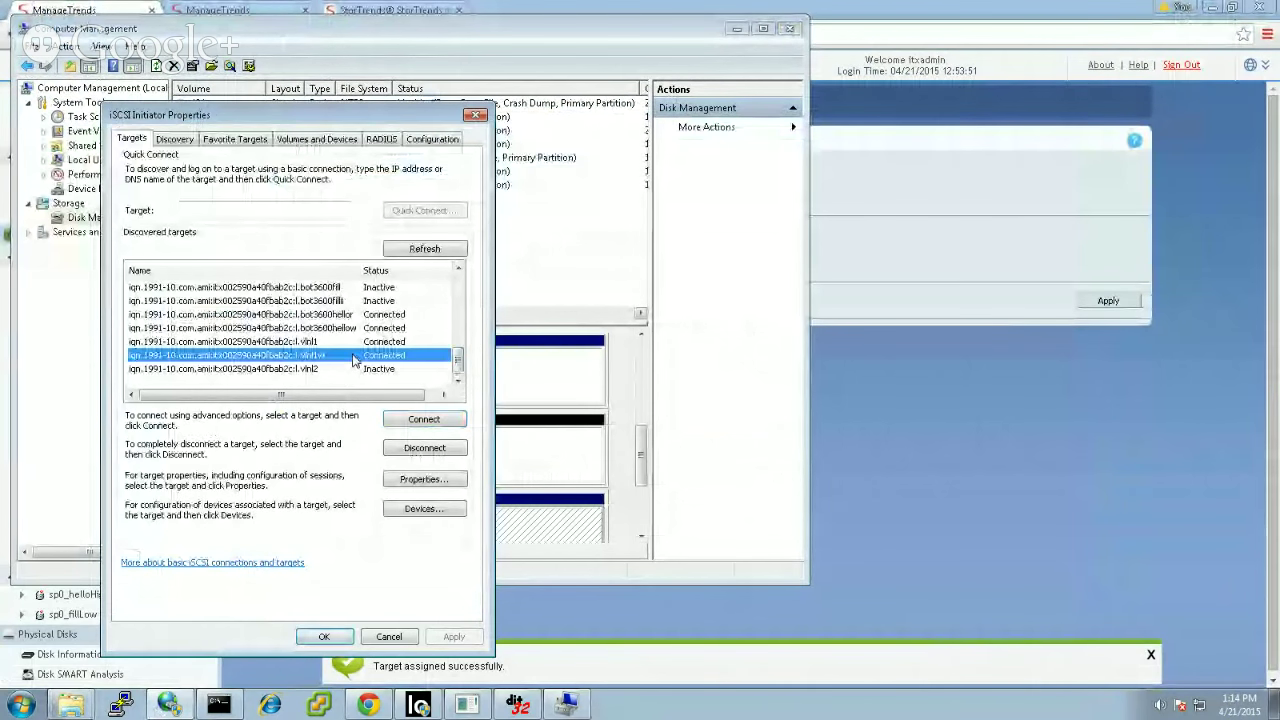
{"action": "left_click", "coordinate": [404, 450]}
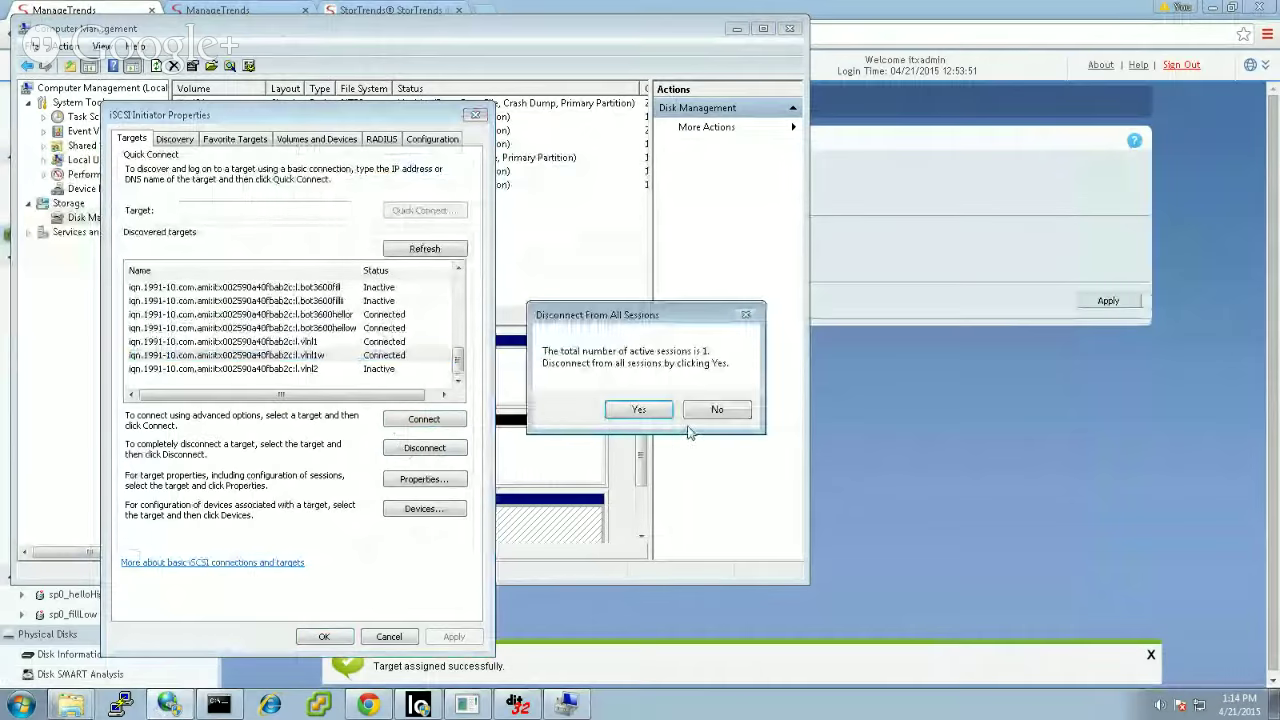
{"action": "left_click", "coordinate": [665, 418]}
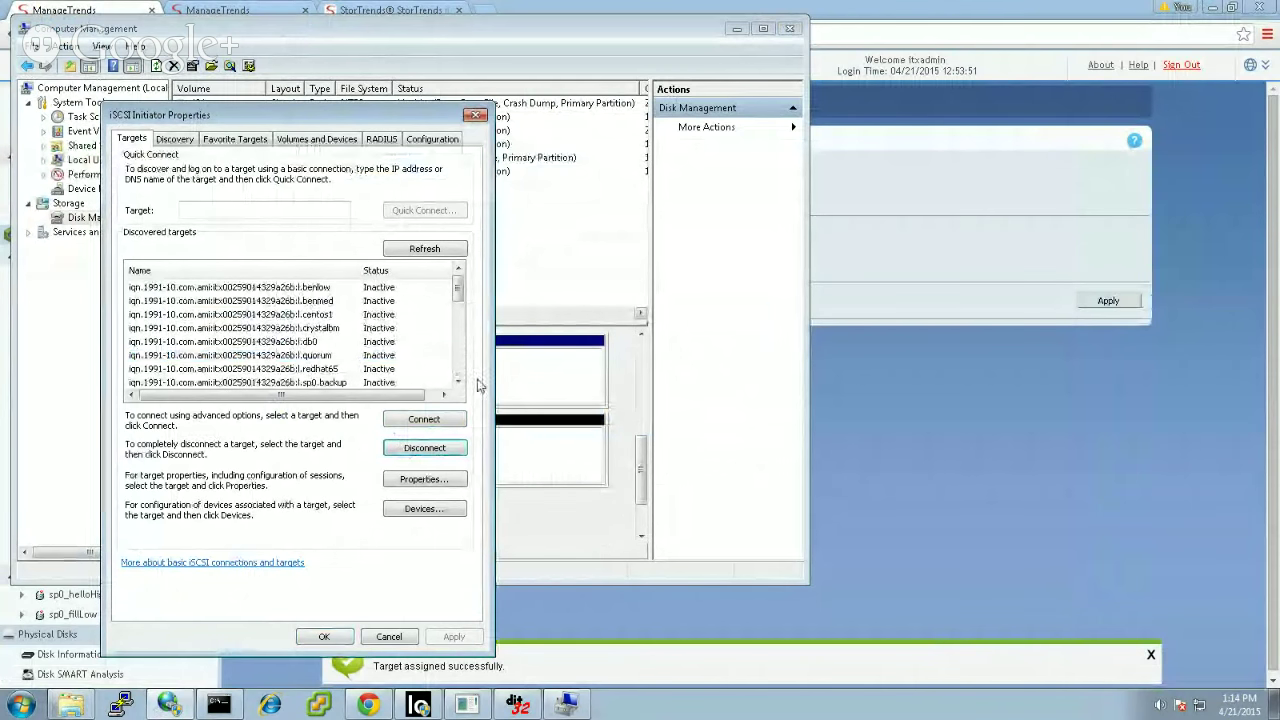
{"action": "left_click", "coordinate": [459, 372]}
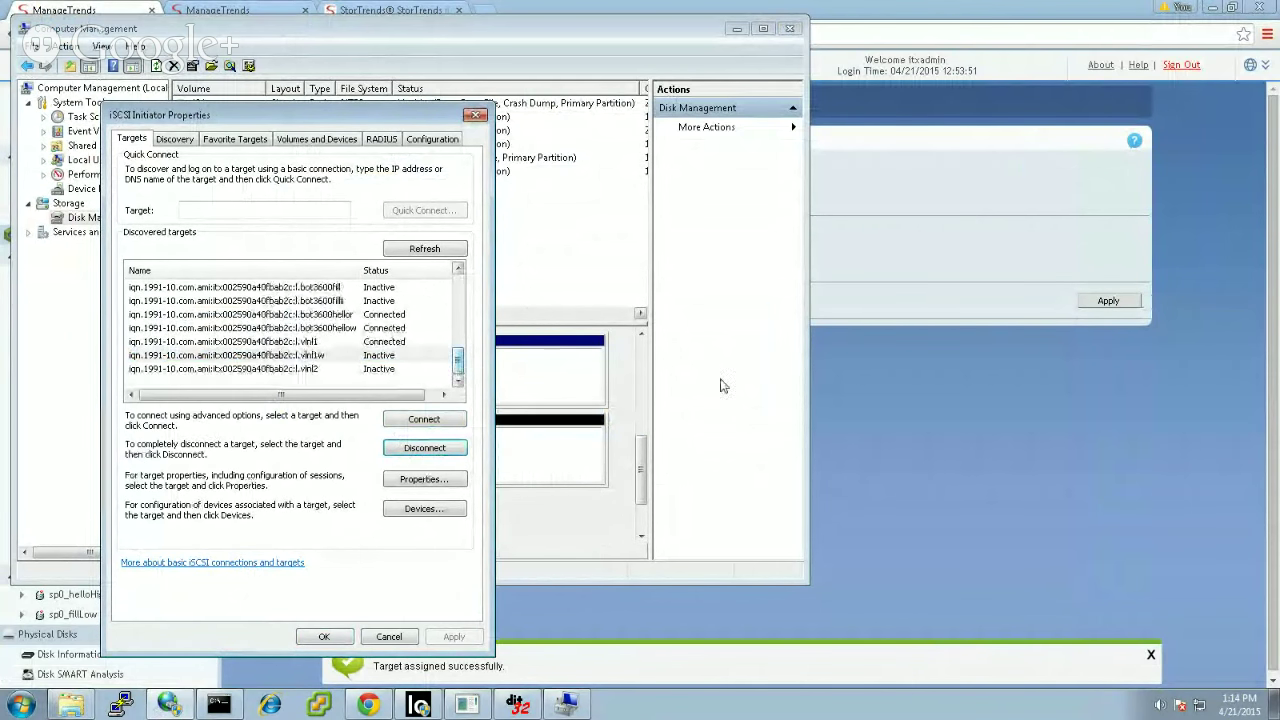
{"action": "left_click", "coordinate": [862, 393]}
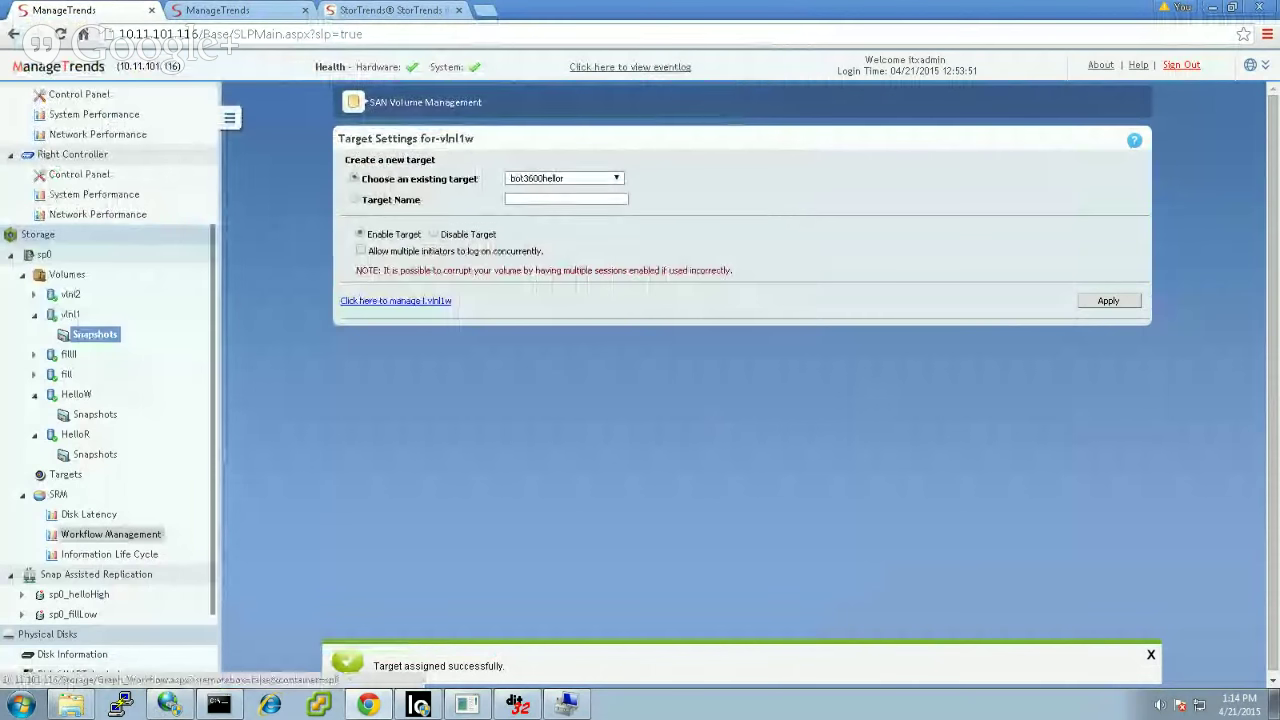